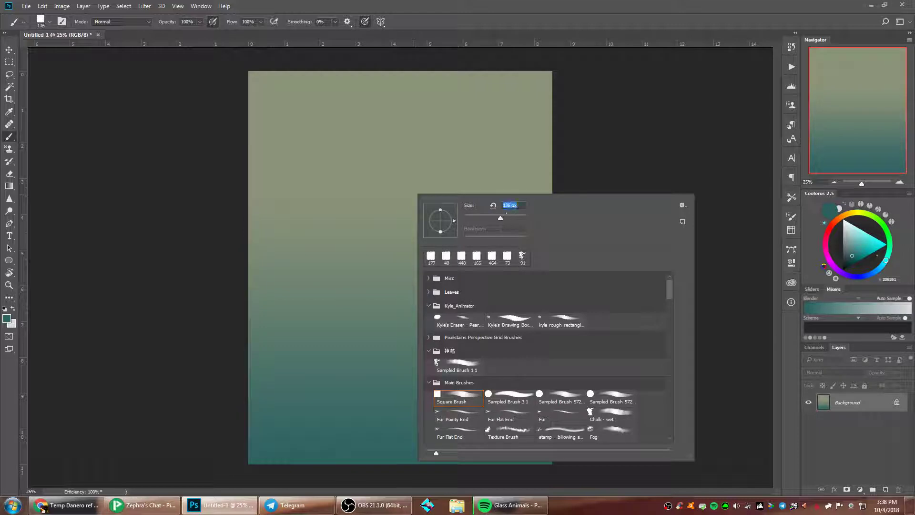
- Resize the image to 11 inches wide by 17 inches high
{"action": "key", "text": "Return"}
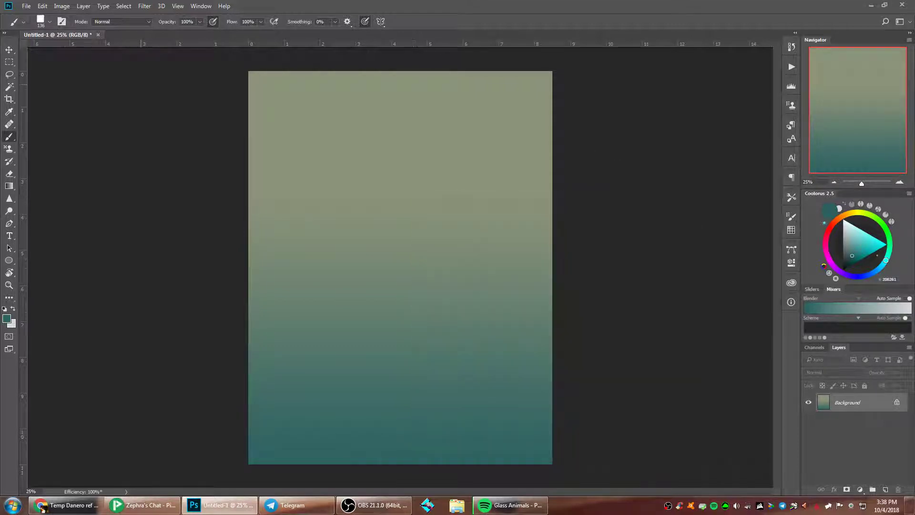
{"action": "left_click", "coordinate": [62, 5]}
{"action": "left_click", "coordinate": [76, 75]}
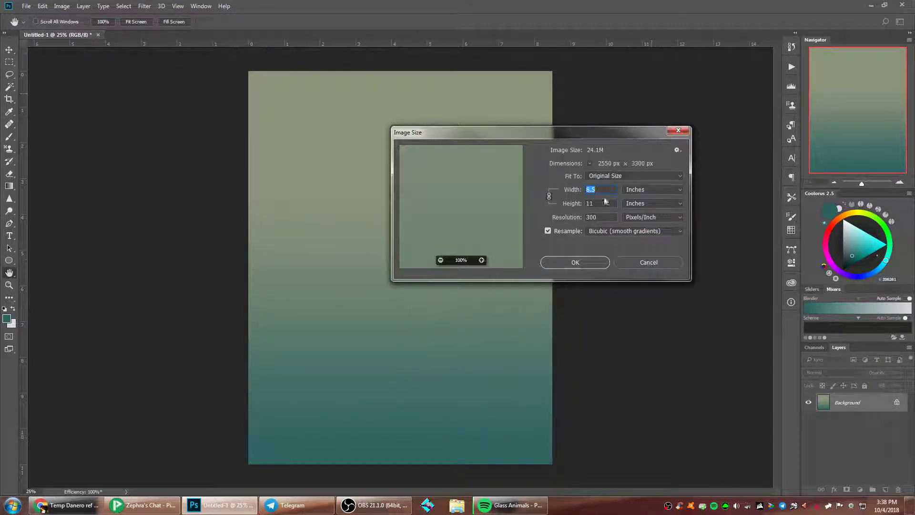
{"action": "type", "text": "11"}
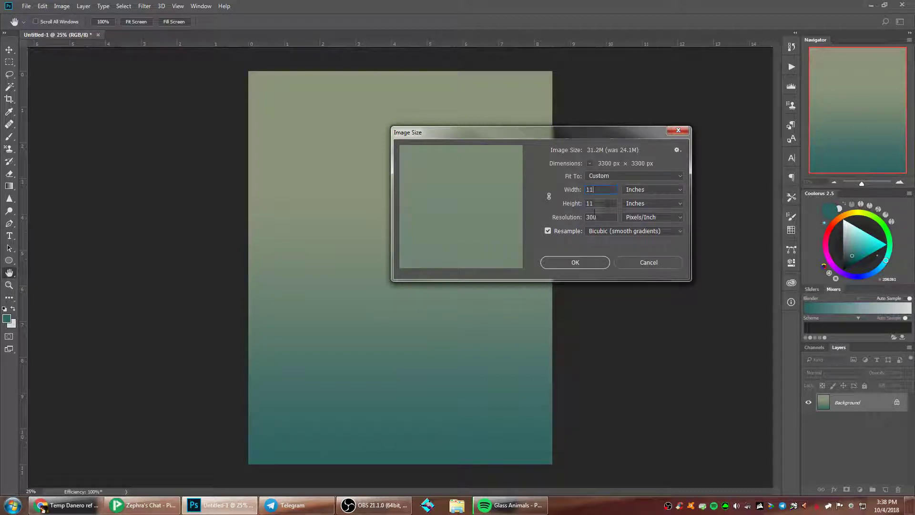
{"action": "left_click", "coordinate": [577, 263]}
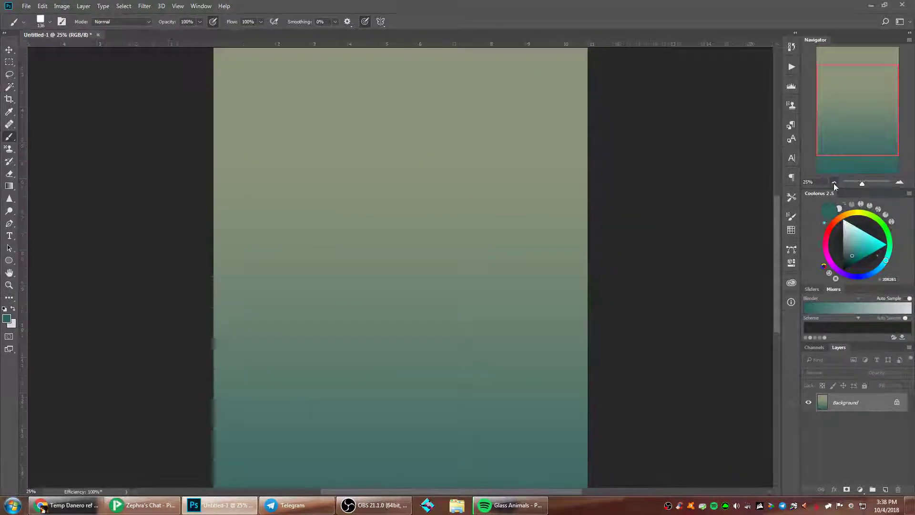
{"action": "left_click", "coordinate": [834, 183]}
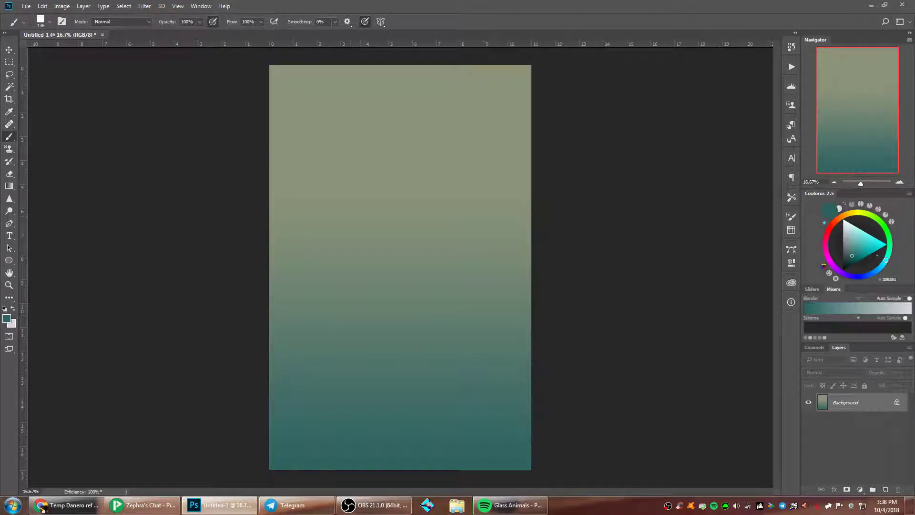
- Sketch a tall pointed arch with a zigzag inside it in the upper canvas, using an 83 px square brush and a sampled near-black
{"action": "right_click", "coordinate": [365, 216]}
{"action": "left_click", "coordinate": [431, 167]}
{"action": "mouse_move", "coordinate": [383, 178]}
{"action": "left_mouse_down"}
{"action": "mouse_move", "coordinate": [441, 122]}
{"action": "mouse_move", "coordinate": [367, 205]}
{"action": "left_mouse_up"}
{"action": "left_click", "coordinate": [599, 149], "text": "alt"}
{"action": "mouse_move", "coordinate": [433, 107]}
{"action": "left_mouse_down"}
{"action": "mouse_move", "coordinate": [462, 124]}
{"action": "mouse_move", "coordinate": [439, 109]}
{"action": "mouse_move", "coordinate": [481, 197]}
{"action": "left_mouse_up"}
{"action": "left_click_drag", "start_coordinate": [465, 156], "coordinate": [441, 235]}
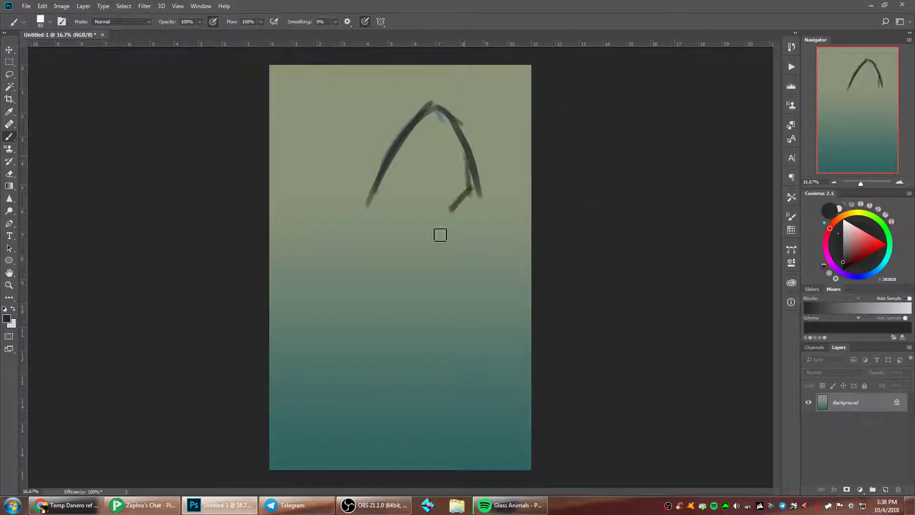
{"action": "left_click_drag", "start_coordinate": [453, 187], "coordinate": [410, 144]}
- Sketch the contours of a thick diagonal branch descending across the lower canvas with a 202 px brush
{"action": "right_click", "coordinate": [473, 138]}
{"action": "left_click_drag", "start_coordinate": [548, 159], "coordinate": [565, 159]}
{"action": "key", "text": "Return"}
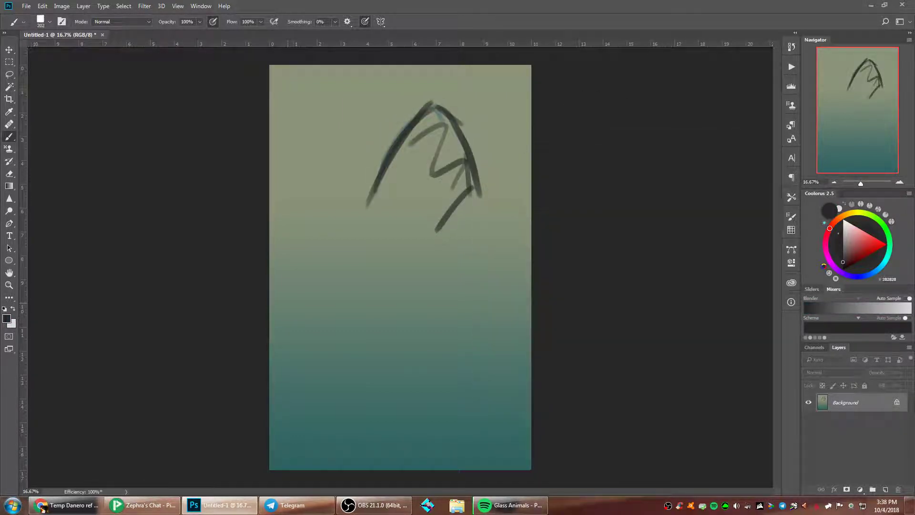
{"action": "mouse_move", "coordinate": [272, 367]}
{"action": "left_mouse_down"}
{"action": "mouse_move", "coordinate": [408, 286]}
{"action": "mouse_move", "coordinate": [529, 183]}
{"action": "left_mouse_up"}
{"action": "key", "text": "ctrl+z"}
{"action": "mouse_move", "coordinate": [220, 183]}
{"action": "left_mouse_down"}
{"action": "mouse_move", "coordinate": [363, 264]}
{"action": "mouse_move", "coordinate": [451, 335]}
{"action": "mouse_move", "coordinate": [537, 361]}
{"action": "mouse_move", "coordinate": [447, 368]}
{"action": "mouse_move", "coordinate": [348, 359]}
{"action": "mouse_move", "coordinate": [255, 261]}
{"action": "mouse_move", "coordinate": [298, 277]}
{"action": "left_mouse_up"}
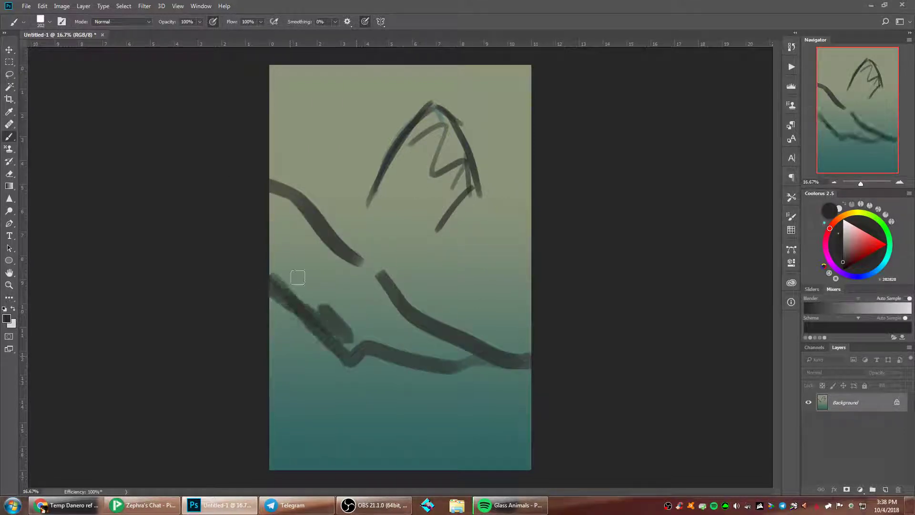
- Block in the diagonal branch with dark strokes along its length, finishing with a 1102 px brush
{"action": "left_click_drag", "start_coordinate": [279, 223], "coordinate": [362, 341]}
{"action": "left_click_drag", "start_coordinate": [328, 253], "coordinate": [418, 339]}
{"action": "left_click_drag", "start_coordinate": [393, 310], "coordinate": [458, 365]}
{"action": "left_click_drag", "start_coordinate": [370, 345], "coordinate": [461, 402]}
{"action": "left_click_drag", "start_coordinate": [431, 395], "coordinate": [551, 420]}
{"action": "left_click_drag", "start_coordinate": [460, 381], "coordinate": [531, 414]}
{"action": "left_click_drag", "start_coordinate": [483, 398], "coordinate": [437, 365]}
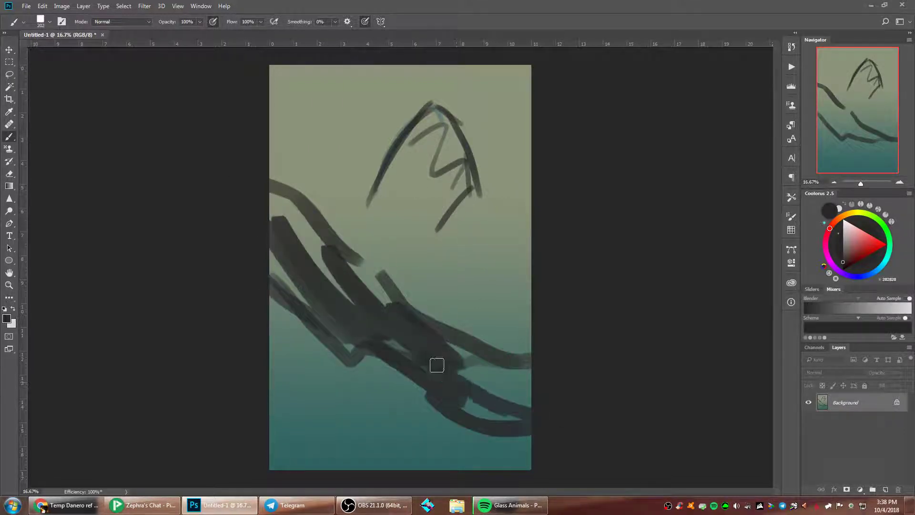
{"action": "right_click", "coordinate": [335, 216]}
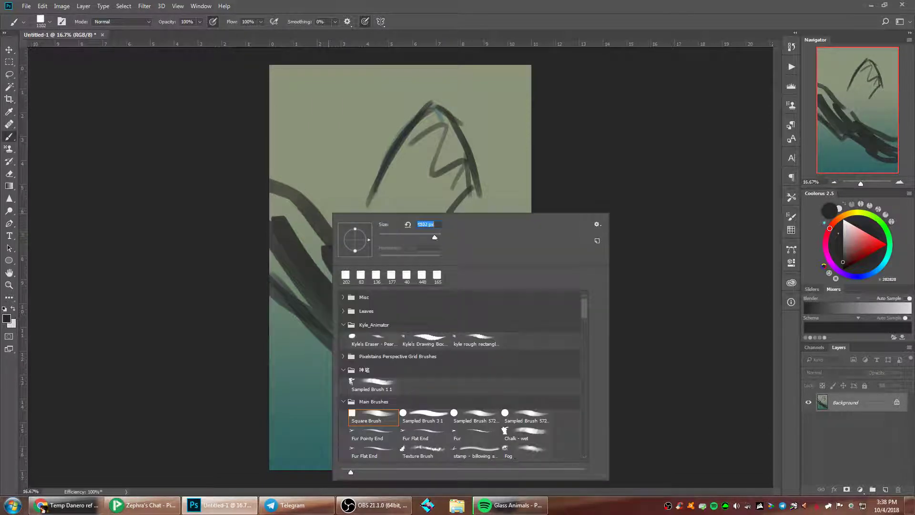
{"action": "mouse_move", "coordinate": [217, 215]}
{"action": "left_mouse_down"}
{"action": "mouse_move", "coordinate": [416, 350]}
{"action": "mouse_move", "coordinate": [541, 382]}
{"action": "left_mouse_up"}
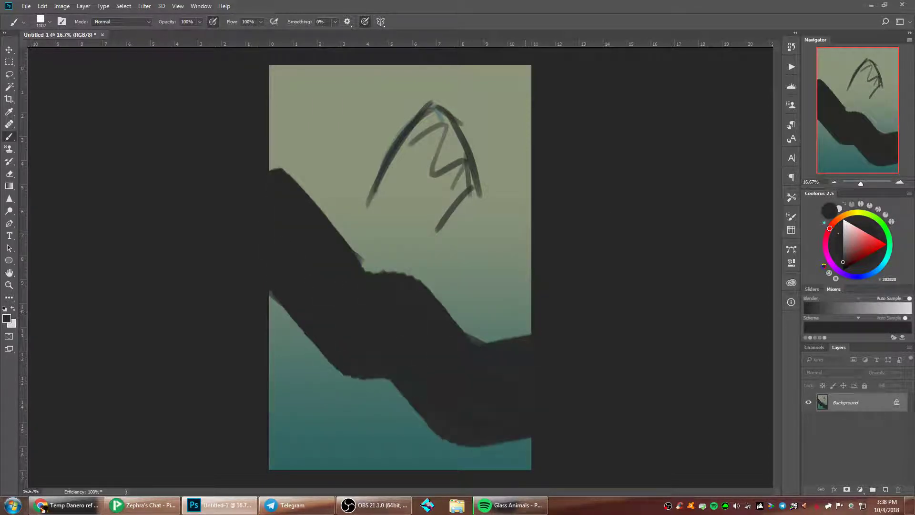
- Trim the upper edge of the branch using a smaller brush and the sampled grey-green background colour
{"action": "right_click", "coordinate": [504, 275]}
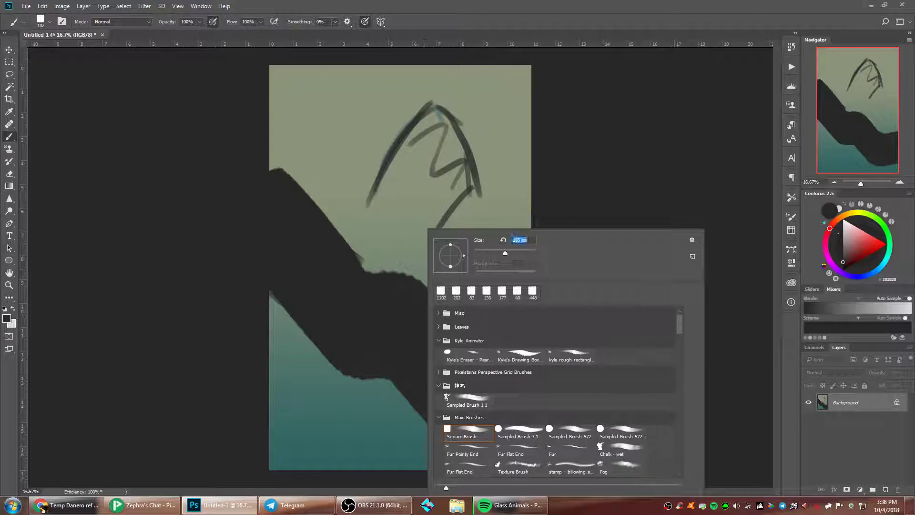
{"action": "key", "text": "Return"}
{"action": "left_click", "coordinate": [348, 210], "text": "alt"}
{"action": "mouse_move", "coordinate": [288, 176]}
{"action": "left_mouse_down"}
{"action": "mouse_move", "coordinate": [337, 251]}
{"action": "mouse_move", "coordinate": [439, 306]}
{"action": "mouse_move", "coordinate": [486, 345]}
{"action": "left_mouse_up"}
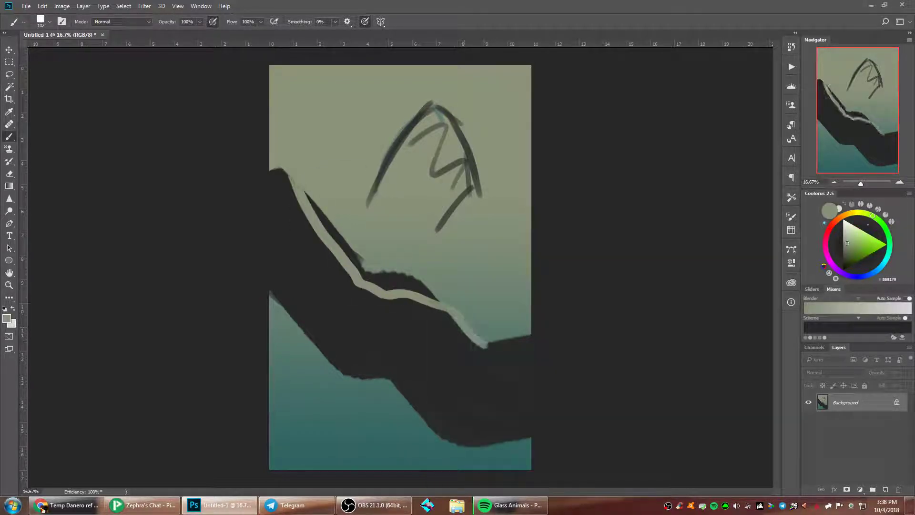
{"action": "mouse_move", "coordinate": [432, 294]}
{"action": "left_mouse_down"}
{"action": "mouse_move", "coordinate": [387, 286]}
{"action": "mouse_move", "coordinate": [381, 270]}
{"action": "mouse_move", "coordinate": [373, 286]}
{"action": "mouse_move", "coordinate": [360, 266]}
{"action": "mouse_move", "coordinate": [440, 298]}
{"action": "left_mouse_up"}
- Fill the arch sketch into a solid creature silhouette with a 199 px brush and the branch's sampled dark colour
{"action": "left_click", "coordinate": [425, 341], "text": "alt"}
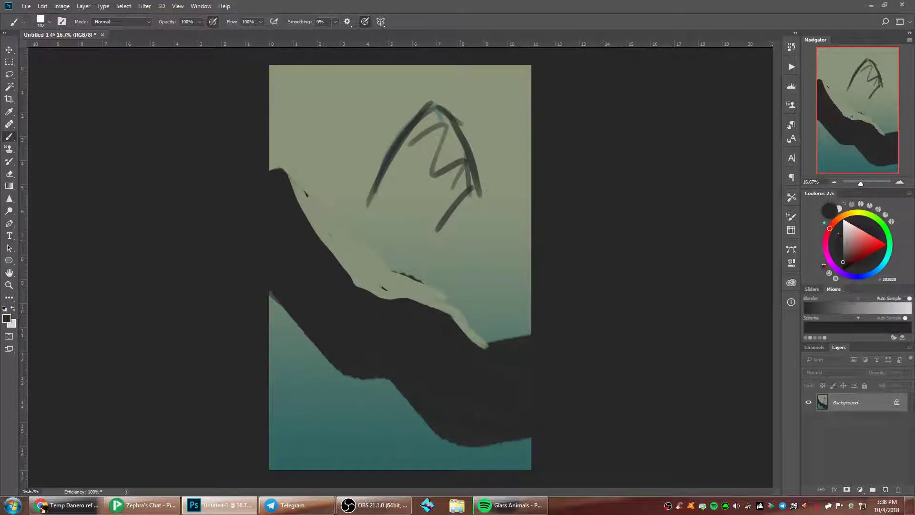
{"action": "mouse_move", "coordinate": [427, 206]}
{"action": "left_mouse_down"}
{"action": "mouse_move", "coordinate": [419, 236]}
{"action": "mouse_move", "coordinate": [449, 275]}
{"action": "mouse_move", "coordinate": [496, 208]}
{"action": "mouse_move", "coordinate": [455, 292]}
{"action": "left_mouse_up"}
{"action": "right_click", "coordinate": [453, 183]}
{"action": "left_click", "coordinate": [547, 207]}
{"action": "key", "text": "Return"}
{"action": "left_click_drag", "start_coordinate": [435, 114], "coordinate": [369, 211]}
{"action": "mouse_move", "coordinate": [440, 121]}
{"action": "left_mouse_down"}
{"action": "mouse_move", "coordinate": [382, 216]}
{"action": "mouse_move", "coordinate": [431, 253]}
{"action": "mouse_move", "coordinate": [469, 310]}
{"action": "mouse_move", "coordinate": [466, 218]}
{"action": "mouse_move", "coordinate": [480, 200]}
{"action": "mouse_move", "coordinate": [434, 127]}
{"action": "left_mouse_up"}
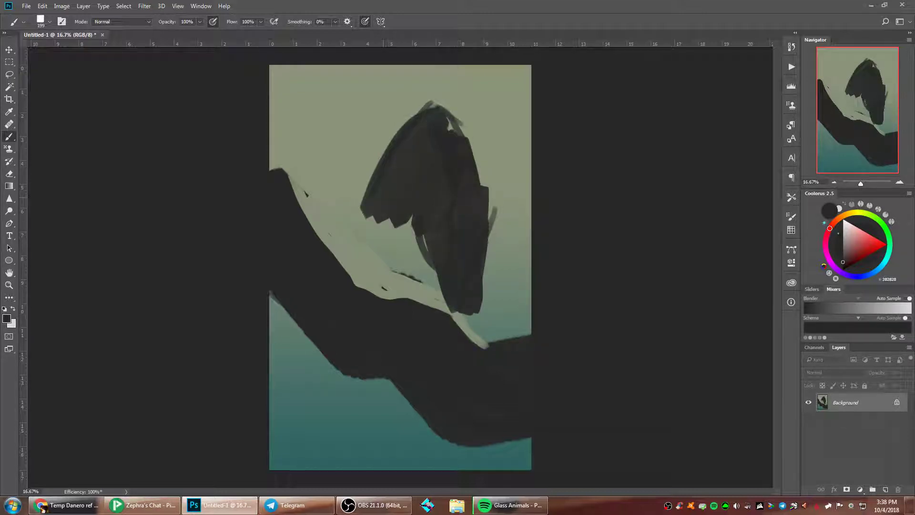
{"action": "left_click_drag", "start_coordinate": [370, 212], "coordinate": [370, 228]}
- Lasso the creature silhouette, move it slightly upward, and clear the selection
{"action": "key", "text": "l"}
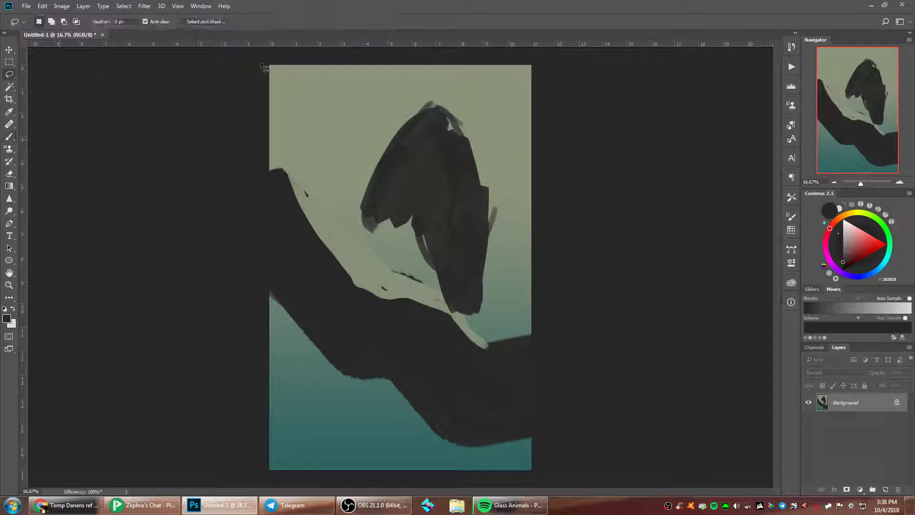
{"action": "mouse_move", "coordinate": [451, 81]}
{"action": "left_mouse_down"}
{"action": "mouse_move", "coordinate": [400, 104]}
{"action": "mouse_move", "coordinate": [395, 251]}
{"action": "mouse_move", "coordinate": [476, 329]}
{"action": "mouse_move", "coordinate": [516, 166]}
{"action": "left_mouse_up"}
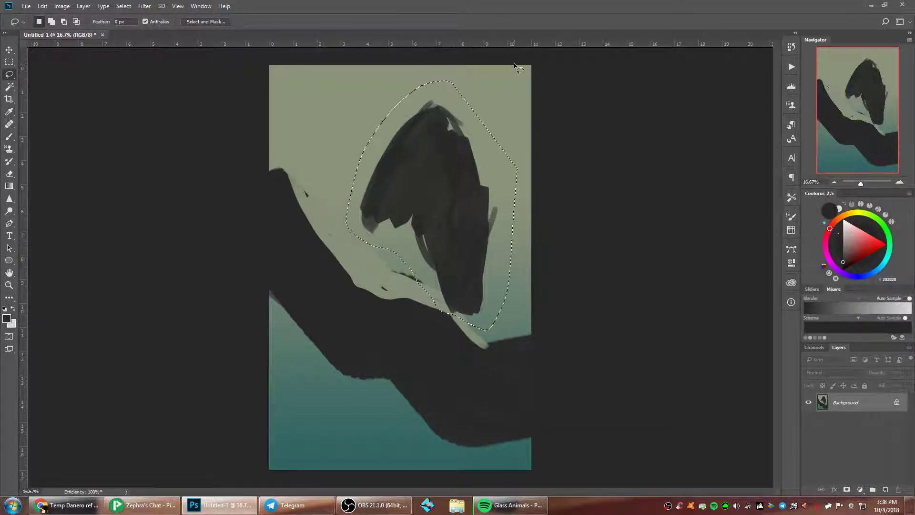
{"action": "left_click", "coordinate": [9, 50]}
{"action": "left_click_drag", "start_coordinate": [481, 224], "coordinate": [482, 201]}
{"action": "left_click", "coordinate": [9, 74]}
{"action": "key", "text": "ctrl+d"}
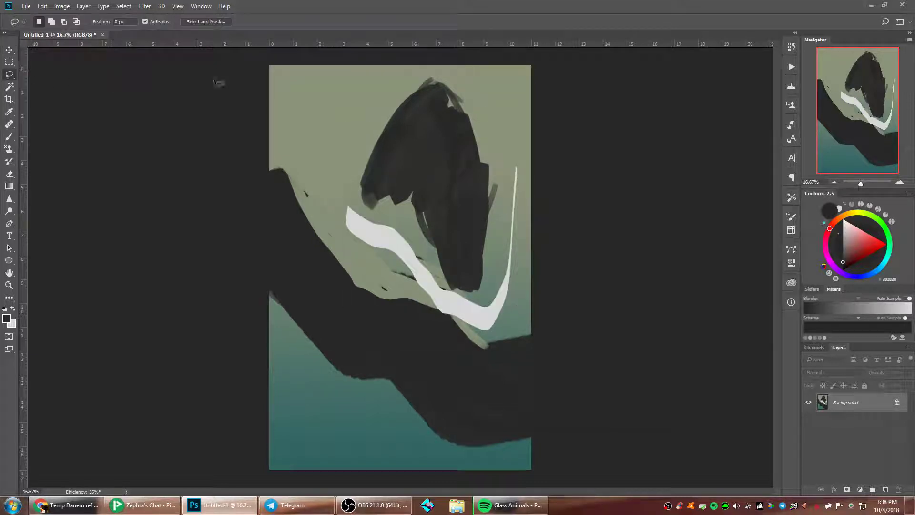
- Lasso the dark branch, move it slightly downward, and clear the selection
{"action": "mouse_move", "coordinate": [350, 248]}
{"action": "left_mouse_down"}
{"action": "mouse_move", "coordinate": [262, 329]}
{"action": "mouse_move", "coordinate": [563, 441]}
{"action": "mouse_move", "coordinate": [553, 312]}
{"action": "left_mouse_up"}
{"action": "key", "text": "v"}
{"action": "left_click_drag", "start_coordinate": [496, 329], "coordinate": [491, 369]}
{"action": "key", "text": "ctrl+d"}
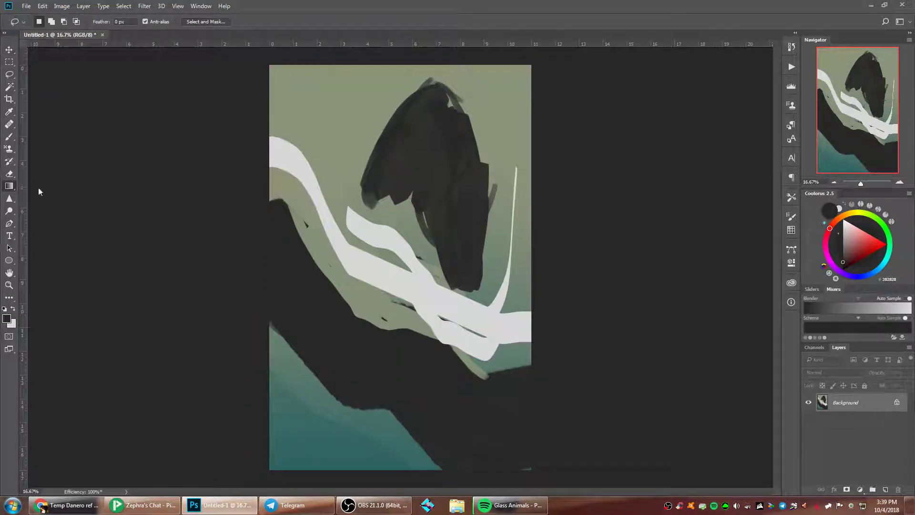
- Fill the white gaps left by the moved shapes with the sampled grey-green background colour using the Paint Bucket
{"action": "left_click_drag", "start_coordinate": [9, 186], "coordinate": [60, 197]}
{"action": "left_click", "coordinate": [59, 196]}
{"action": "left_click", "coordinate": [354, 212], "text": "alt"}
{"action": "left_click", "coordinate": [394, 286]}
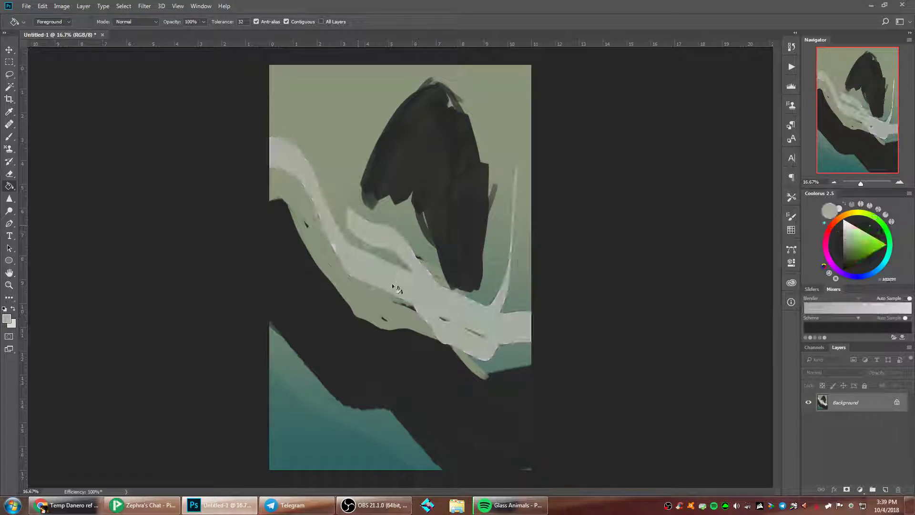
{"action": "left_click", "coordinate": [364, 168], "text": "alt"}
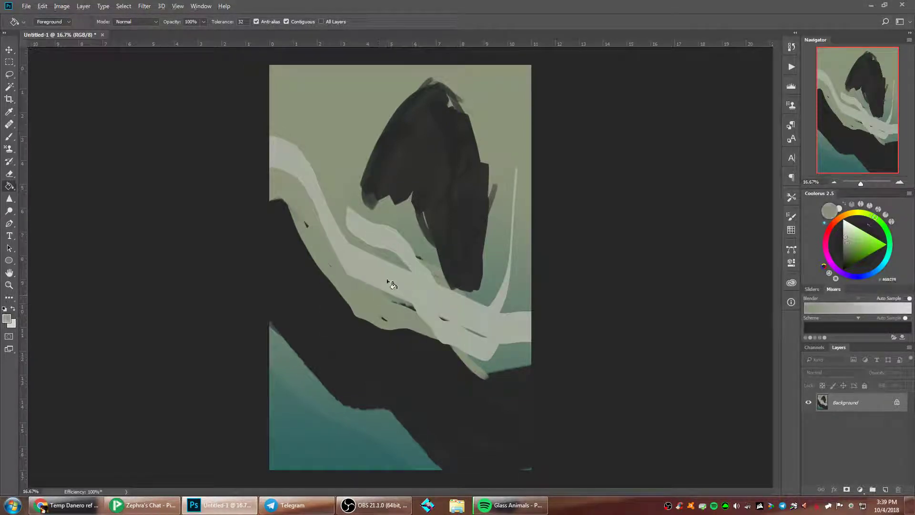
{"action": "left_click", "coordinate": [407, 291]}
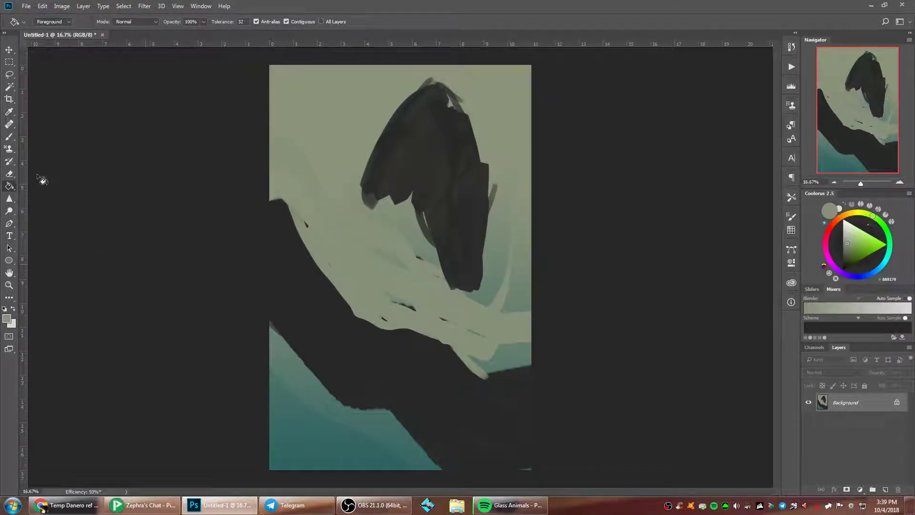
- Paint the creature's first front leg down to the branch with a smaller brush in the sampled dark silhouette colour
{"action": "left_click", "coordinate": [10, 137]}
{"action": "left_click", "coordinate": [434, 196], "text": "alt"}
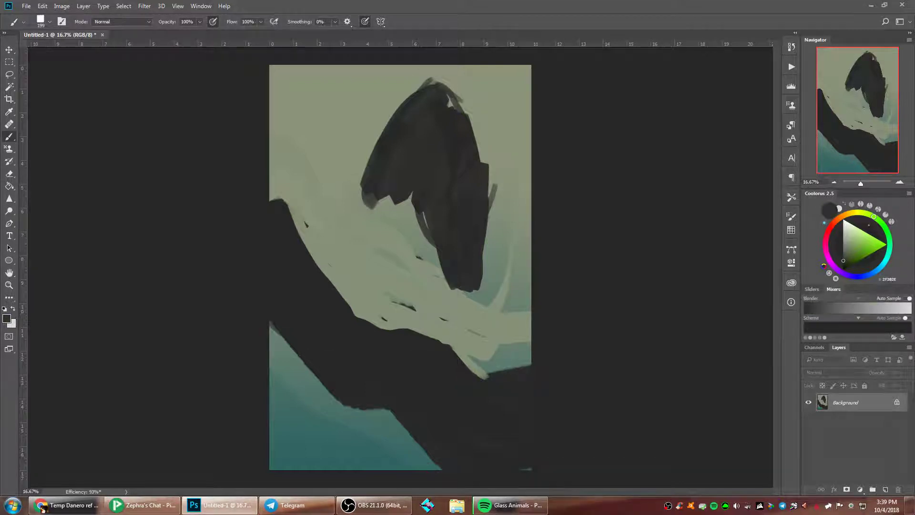
{"action": "right_click", "coordinate": [435, 184]}
{"action": "right_click", "coordinate": [483, 167]}
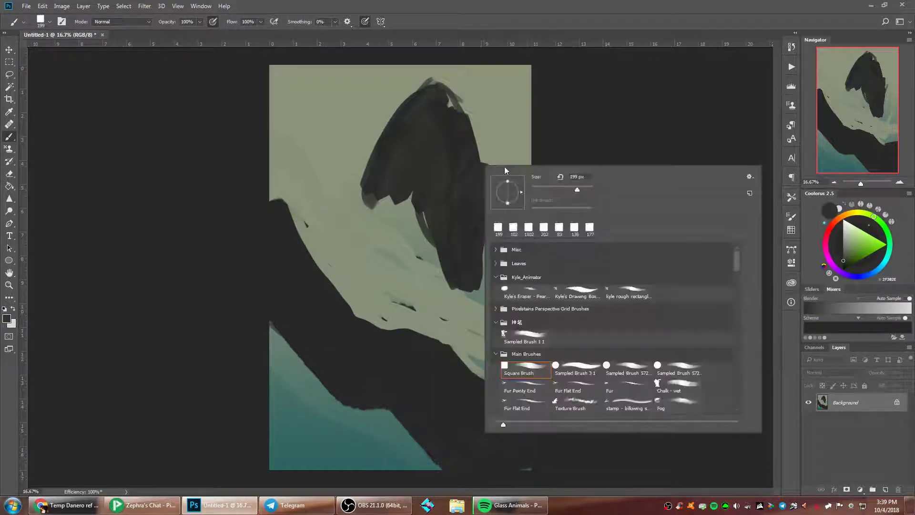
{"action": "left_click_drag", "start_coordinate": [562, 190], "coordinate": [558, 191]}
{"action": "key", "text": "Return"}
{"action": "mouse_move", "coordinate": [392, 191]}
{"action": "left_mouse_down"}
{"action": "mouse_move", "coordinate": [407, 313]}
{"action": "mouse_move", "coordinate": [387, 265]}
{"action": "mouse_move", "coordinate": [409, 310]}
{"action": "left_mouse_up"}
{"action": "left_click_drag", "start_coordinate": [393, 205], "coordinate": [421, 332]}
- Paint the second front leg onto the branch and thicken where the legs join the body
{"action": "left_click_drag", "start_coordinate": [419, 285], "coordinate": [431, 336]}
{"action": "left_click_drag", "start_coordinate": [447, 286], "coordinate": [447, 392]}
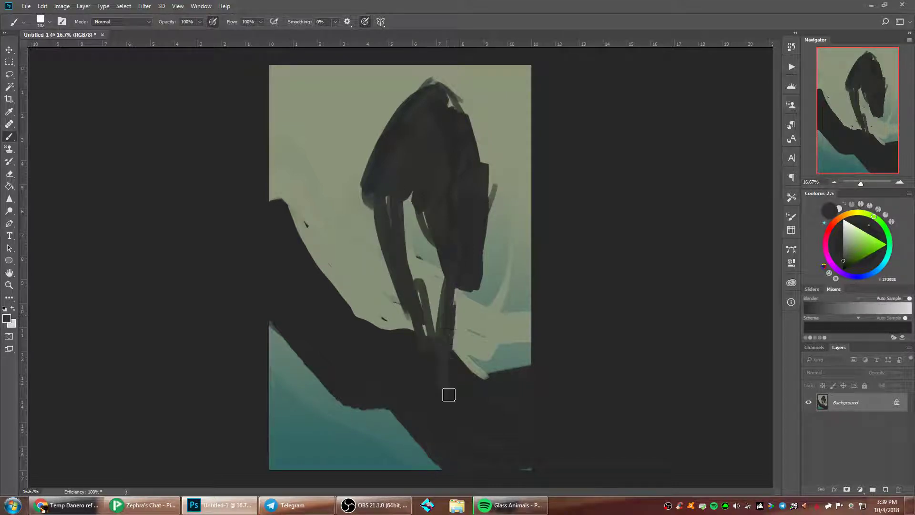
{"action": "left_click_drag", "start_coordinate": [441, 250], "coordinate": [445, 329]}
{"action": "left_click_drag", "start_coordinate": [415, 199], "coordinate": [401, 230]}
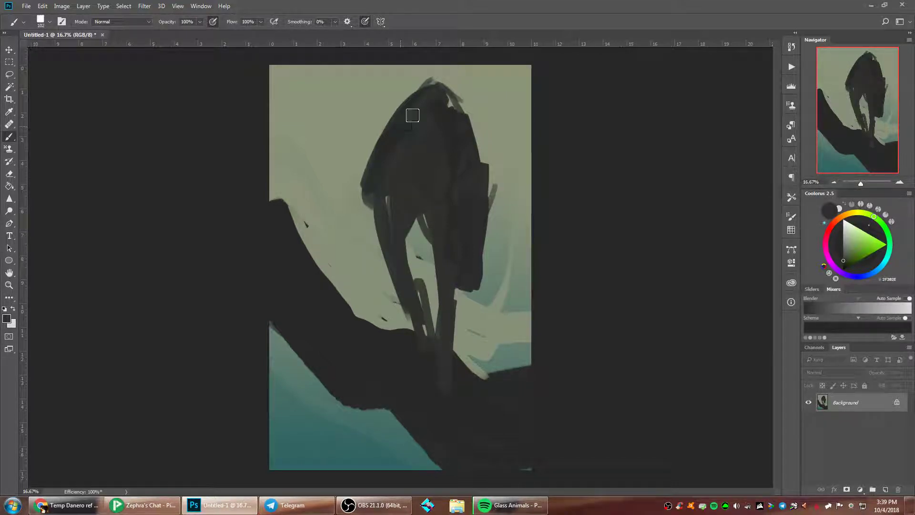
{"action": "mouse_move", "coordinate": [412, 115]}
{"action": "left_mouse_down"}
{"action": "mouse_move", "coordinate": [354, 208]}
{"action": "mouse_move", "coordinate": [402, 305]}
{"action": "left_mouse_up"}
{"action": "left_click_drag", "start_coordinate": [358, 200], "coordinate": [389, 260]}
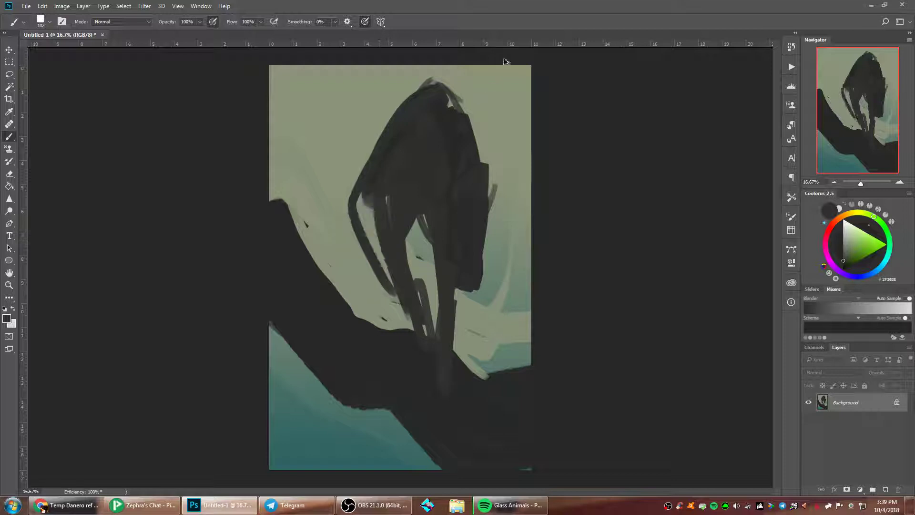
{"action": "key", "text": "ctrl+z"}
- Extend the creature's torso and back to the upper canvas edge, outlining first and filling with a larger brush
{"action": "left_click_drag", "start_coordinate": [422, 89], "coordinate": [325, 141]}
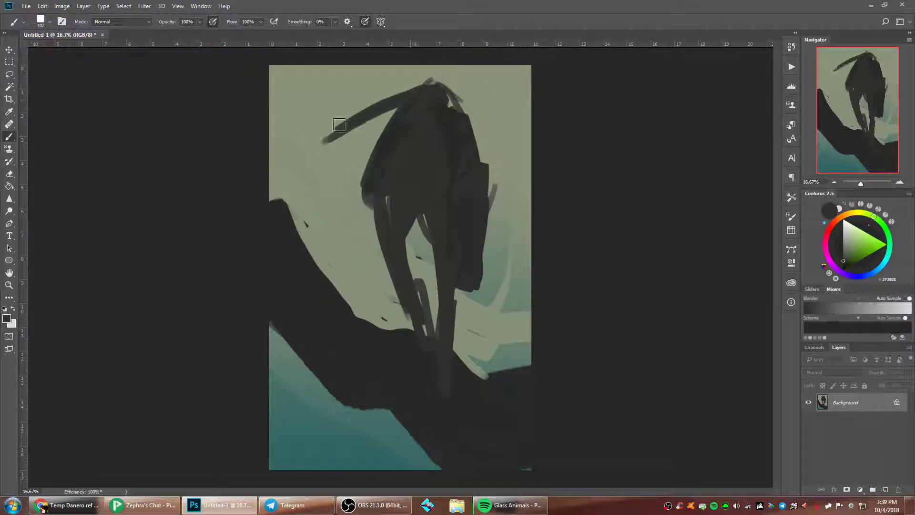
{"action": "left_click_drag", "start_coordinate": [302, 72], "coordinate": [356, 141]}
{"action": "right_click", "coordinate": [423, 99]}
{"action": "left_click", "coordinate": [571, 146]}
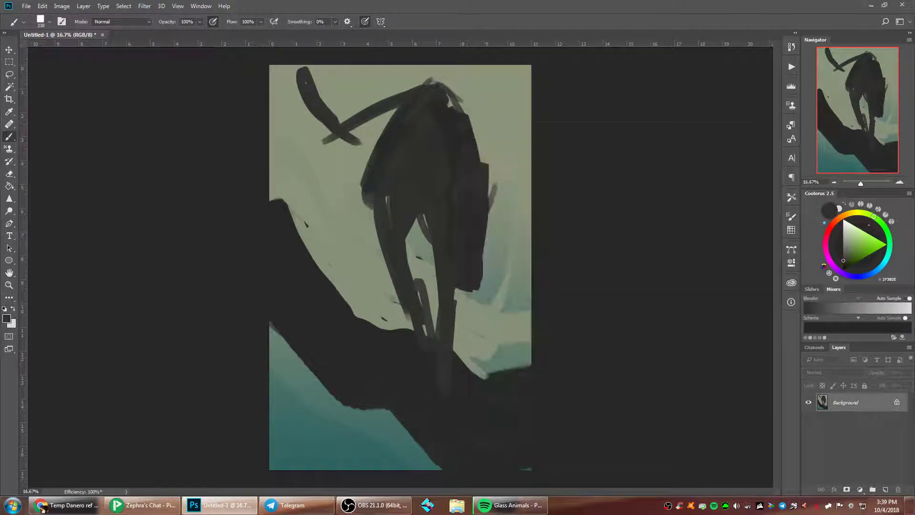
{"action": "mouse_move", "coordinate": [424, 124]}
{"action": "left_mouse_down"}
{"action": "mouse_move", "coordinate": [385, 77]}
{"action": "mouse_move", "coordinate": [395, 154]}
{"action": "left_mouse_up"}
{"action": "left_click_drag", "start_coordinate": [334, 92], "coordinate": [360, 72]}
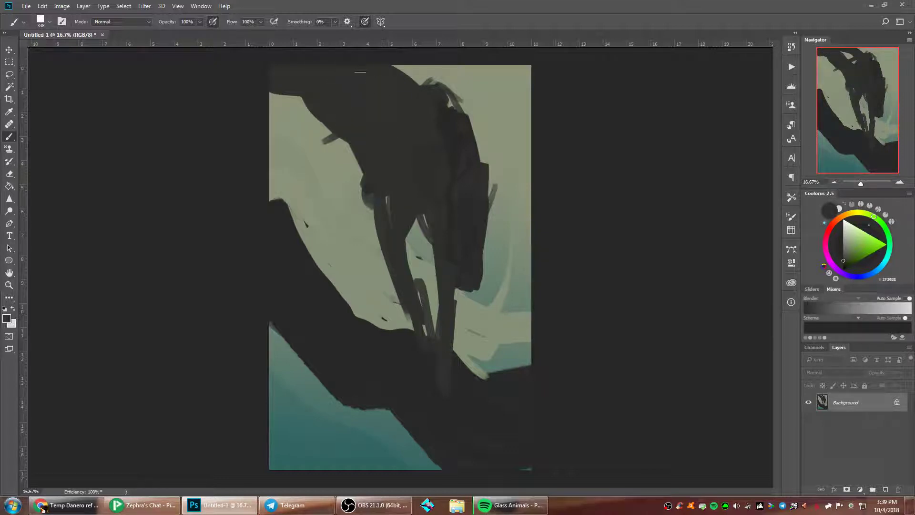
- Paint the creature's hind leg down to the branch and refine its contour with sampled background and dark colours
{"action": "mouse_move", "coordinate": [366, 112]}
{"action": "left_mouse_down"}
{"action": "mouse_move", "coordinate": [310, 115]}
{"action": "mouse_move", "coordinate": [287, 99]}
{"action": "mouse_move", "coordinate": [319, 157]}
{"action": "mouse_move", "coordinate": [313, 150]}
{"action": "mouse_move", "coordinate": [292, 165]}
{"action": "mouse_move", "coordinate": [291, 210]}
{"action": "mouse_move", "coordinate": [325, 276]}
{"action": "left_mouse_up"}
{"action": "left_click_drag", "start_coordinate": [283, 175], "coordinate": [281, 98]}
{"action": "left_click", "coordinate": [336, 277], "text": "alt"}
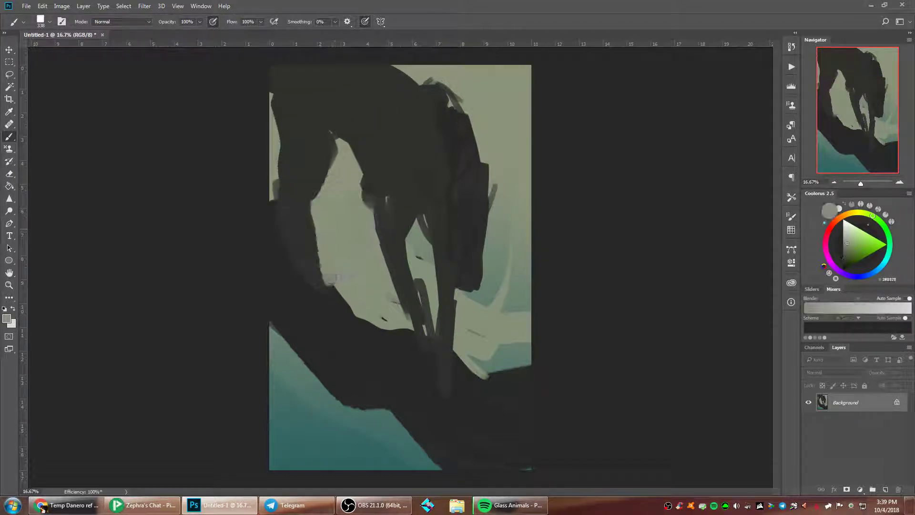
{"action": "left_click", "coordinate": [394, 177], "text": "alt"}
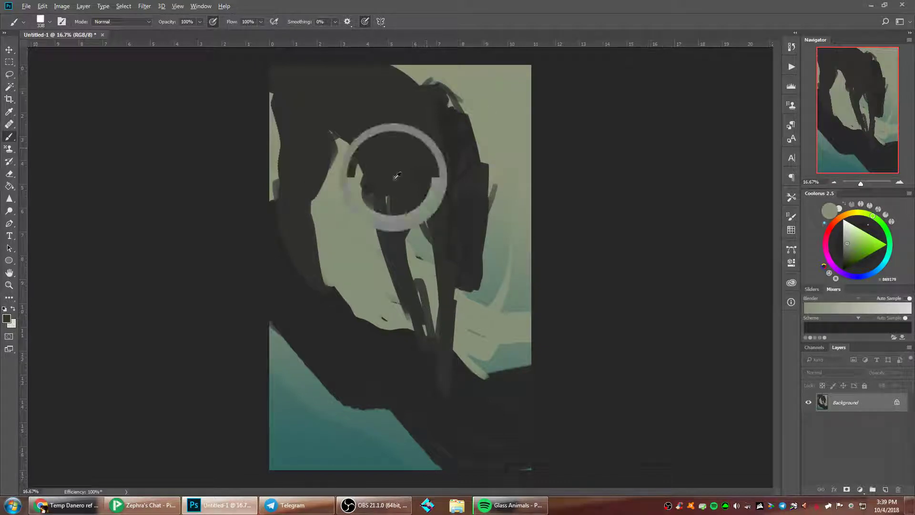
{"action": "mouse_move", "coordinate": [333, 136]}
{"action": "left_mouse_down"}
{"action": "mouse_move", "coordinate": [362, 143]}
{"action": "mouse_move", "coordinate": [334, 171]}
{"action": "left_mouse_up"}
- Clean up the silhouette's neck and shoulder edge with the sampled background colour, and flip the canvas horizontally
{"action": "left_click", "coordinate": [501, 122], "text": "alt"}
{"action": "mouse_move", "coordinate": [491, 143]}
{"action": "left_mouse_down"}
{"action": "mouse_move", "coordinate": [444, 71]}
{"action": "mouse_move", "coordinate": [389, 73]}
{"action": "mouse_move", "coordinate": [359, 60]}
{"action": "mouse_move", "coordinate": [361, 85]}
{"action": "mouse_move", "coordinate": [425, 95]}
{"action": "left_mouse_up"}
{"action": "left_click", "coordinate": [346, 110], "text": "alt"}
{"action": "key", "text": "ctrl+shift+h"}
- Paint the creature's rump and tail out to the canvas edge with a smaller dark brush, and add a dark stroke below the chest
{"action": "right_click", "coordinate": [469, 197]}
{"action": "left_click_drag", "start_coordinate": [563, 224], "coordinate": [552, 224]}
{"action": "left_click", "coordinate": [487, 155]}
{"action": "mouse_move", "coordinate": [516, 128]}
{"action": "left_mouse_down"}
{"action": "mouse_move", "coordinate": [546, 145]}
{"action": "mouse_move", "coordinate": [534, 98]}
{"action": "left_mouse_up"}
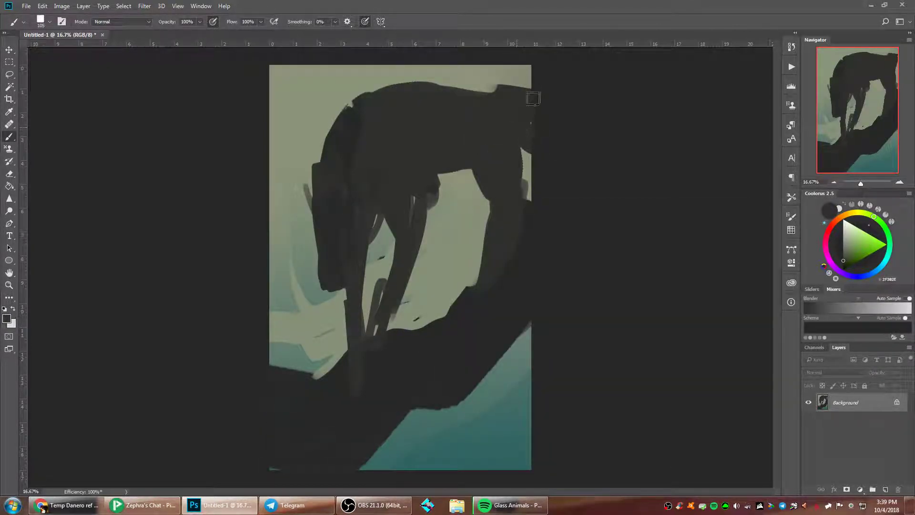
{"action": "left_click_drag", "start_coordinate": [466, 97], "coordinate": [537, 72]}
{"action": "left_click_drag", "start_coordinate": [377, 217], "coordinate": [385, 228]}
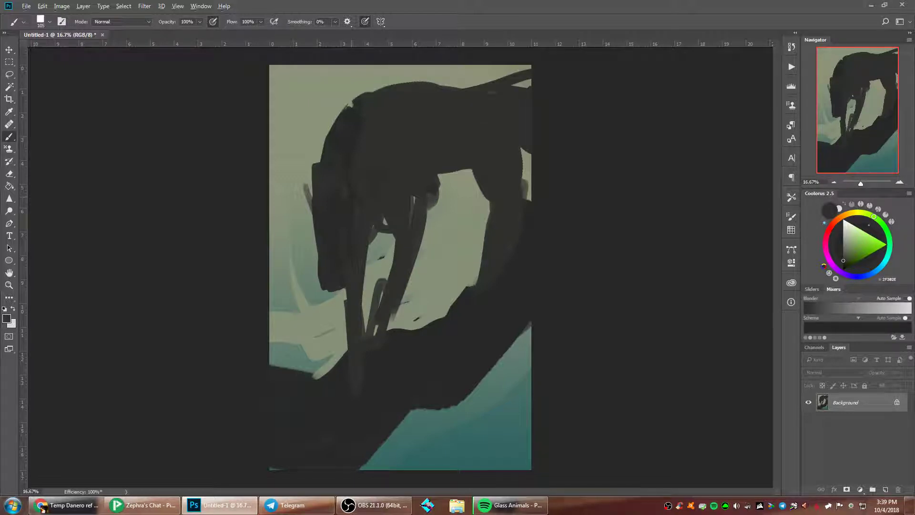
- Carve background colour between the muzzle and front leg, and fill the chest underside with the sampled dark colour
{"action": "left_click", "coordinate": [326, 296], "text": "alt"}
{"action": "mouse_move", "coordinate": [339, 324]}
{"action": "left_mouse_down"}
{"action": "mouse_move", "coordinate": [351, 252]}
{"action": "mouse_move", "coordinate": [344, 298]}
{"action": "left_mouse_up"}
{"action": "left_click", "coordinate": [363, 225], "text": "alt"}
{"action": "left_click_drag", "start_coordinate": [353, 247], "coordinate": [390, 242]}
{"action": "right_click", "coordinate": [374, 195]}
{"action": "left_click", "coordinate": [471, 214]}
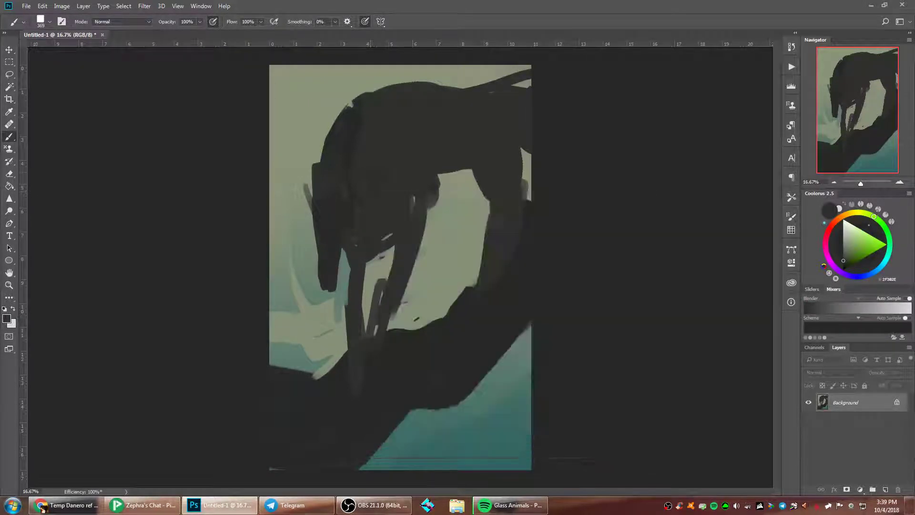
- Broaden the creature's neck, head and muzzle into one large drooping mass with the sampled dark colour
{"action": "left_click", "coordinate": [337, 161], "text": "alt"}
{"action": "mouse_move", "coordinate": [354, 113]}
{"action": "left_mouse_down"}
{"action": "mouse_move", "coordinate": [309, 267]}
{"action": "mouse_move", "coordinate": [319, 284]}
{"action": "left_mouse_up"}
{"action": "left_click_drag", "start_coordinate": [311, 211], "coordinate": [321, 288]}
{"action": "mouse_move", "coordinate": [330, 206]}
{"action": "left_mouse_down"}
{"action": "mouse_move", "coordinate": [326, 291]}
{"action": "mouse_move", "coordinate": [347, 248]}
{"action": "left_mouse_up"}
- Raise the shoulder silhouette and carve sampled teal and pale green background between the muzzle and the front leg
{"action": "left_click", "coordinate": [337, 304], "text": "alt"}
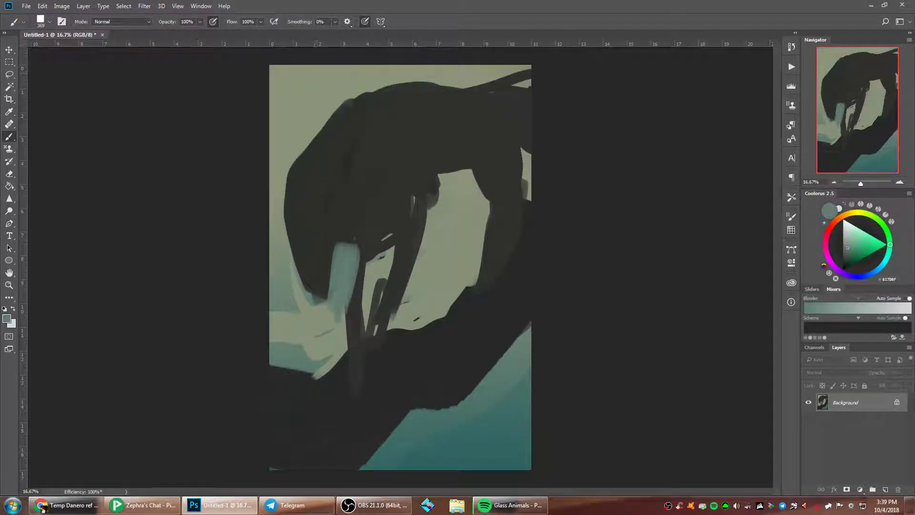
{"action": "mouse_move", "coordinate": [303, 159]}
{"action": "left_mouse_down"}
{"action": "mouse_move", "coordinate": [359, 88]}
{"action": "mouse_move", "coordinate": [397, 99]}
{"action": "left_mouse_up"}
{"action": "left_click", "coordinate": [347, 256], "text": "alt"}
{"action": "mouse_move", "coordinate": [346, 253]}
{"action": "left_mouse_down"}
{"action": "mouse_move", "coordinate": [350, 197]}
{"action": "mouse_move", "coordinate": [387, 258]}
{"action": "mouse_move", "coordinate": [349, 339]}
{"action": "left_mouse_up"}
{"action": "left_click", "coordinate": [375, 264], "text": "alt"}
{"action": "left_click", "coordinate": [396, 176], "text": "alt"}
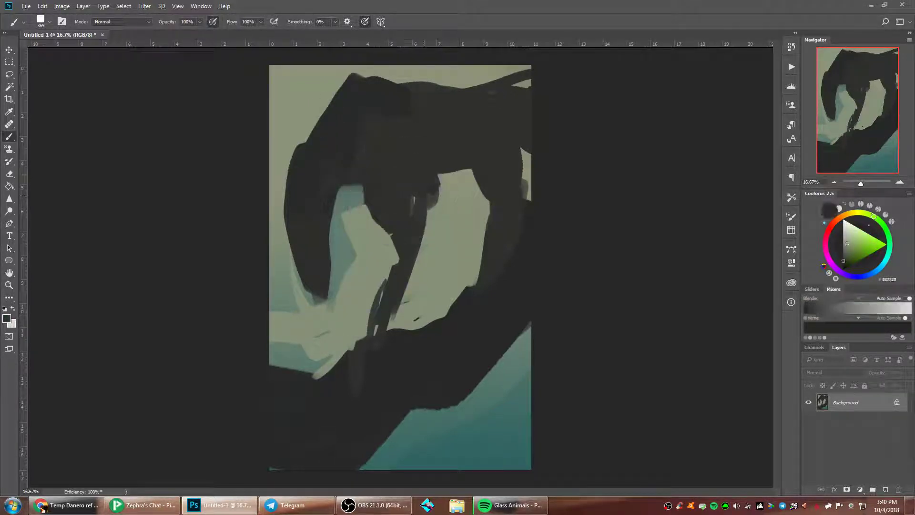
- Thicken the front legs and chest in dark, refine the muzzle's inner edge, and flip the canvas horizontally
{"action": "mouse_move", "coordinate": [408, 241]}
{"action": "left_mouse_down"}
{"action": "mouse_move", "coordinate": [414, 286]}
{"action": "mouse_move", "coordinate": [402, 329]}
{"action": "left_mouse_up"}
{"action": "left_click_drag", "start_coordinate": [433, 187], "coordinate": [467, 269]}
{"action": "mouse_move", "coordinate": [374, 214]}
{"action": "left_mouse_down"}
{"action": "mouse_move", "coordinate": [356, 163]}
{"action": "mouse_move", "coordinate": [381, 230]}
{"action": "left_mouse_up"}
{"action": "left_click_drag", "start_coordinate": [336, 196], "coordinate": [320, 291]}
{"action": "left_click_drag", "start_coordinate": [327, 286], "coordinate": [330, 257]}
{"action": "key", "text": "ctrl+shift+h"}
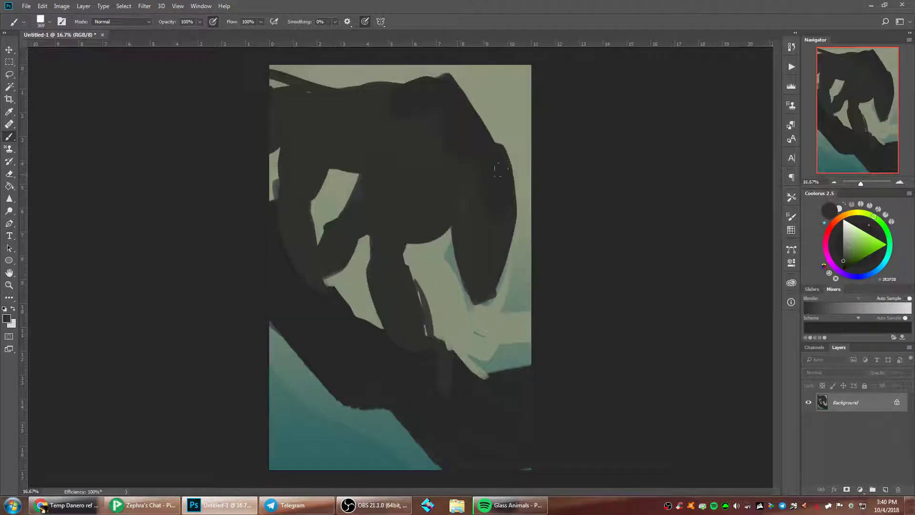
- Sketch the eyes, cheek lines and snout tip on the head with a near-black 48 px brush
{"action": "right_click", "coordinate": [509, 187]}
{"action": "type", "text": "48"}
{"action": "key", "text": "Return"}
{"action": "left_click", "coordinate": [843, 265]}
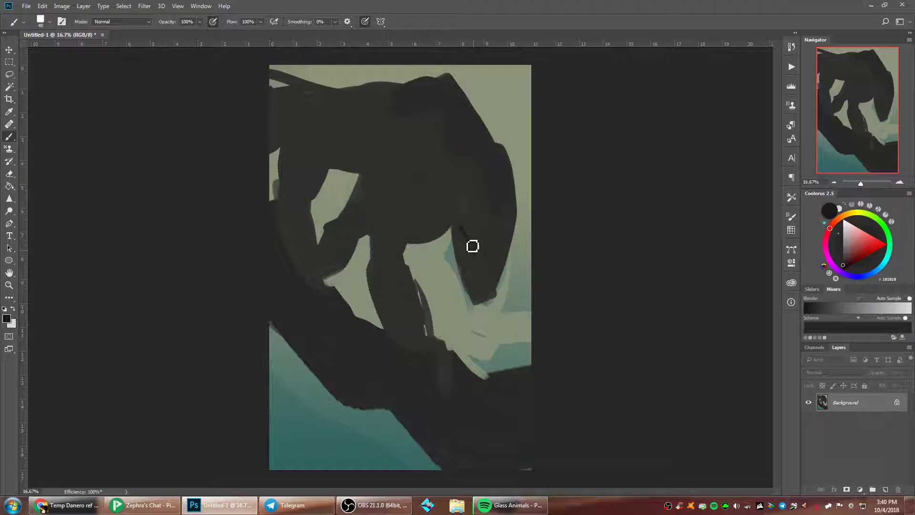
{"action": "left_click_drag", "start_coordinate": [403, 157], "coordinate": [389, 141]}
{"action": "left_click_drag", "start_coordinate": [406, 159], "coordinate": [444, 217]}
{"action": "mouse_move", "coordinate": [508, 208]}
{"action": "left_mouse_down"}
{"action": "mouse_move", "coordinate": [545, 127]}
{"action": "mouse_move", "coordinate": [503, 256]}
{"action": "mouse_move", "coordinate": [468, 244]}
{"action": "left_mouse_up"}
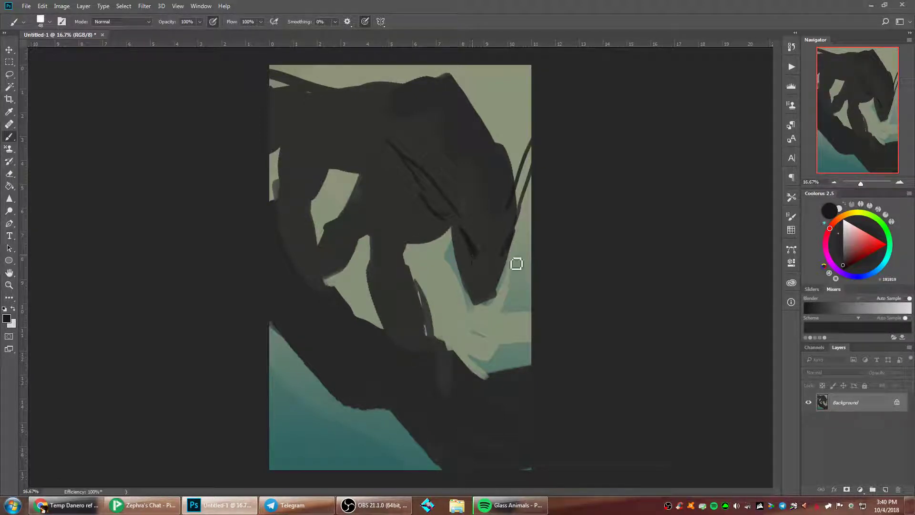
{"action": "left_click_drag", "start_coordinate": [492, 303], "coordinate": [484, 336]}
{"action": "left_click_drag", "start_coordinate": [483, 336], "coordinate": [483, 308]}
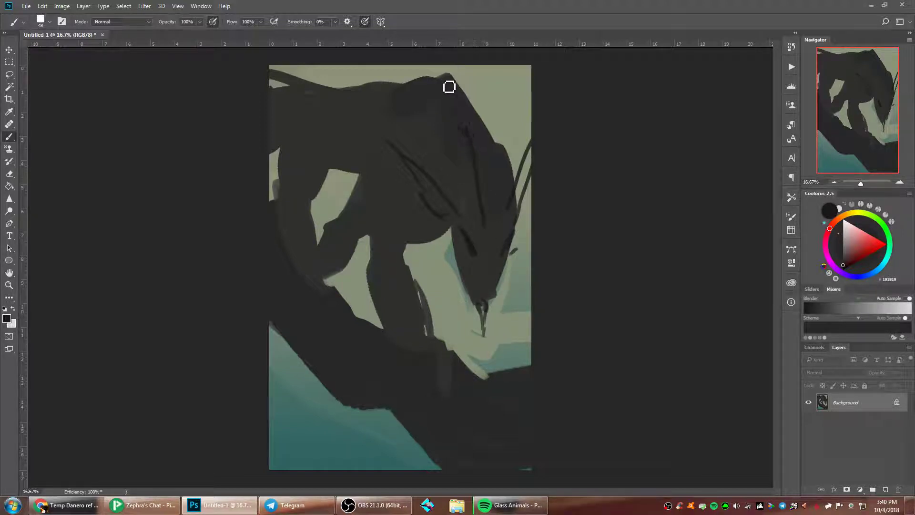
- Draw long horn lines from the head up past the canvas's top edge and outline the jaw
{"action": "left_click_drag", "start_coordinate": [453, 115], "coordinate": [443, 65]}
{"action": "key", "text": "ctrl+z"}
{"action": "left_click_drag", "start_coordinate": [436, 125], "coordinate": [426, 67]}
{"action": "left_click_drag", "start_coordinate": [499, 218], "coordinate": [501, 69]}
{"action": "left_click_drag", "start_coordinate": [507, 66], "coordinate": [515, 187]}
{"action": "left_click_drag", "start_coordinate": [449, 231], "coordinate": [453, 265]}
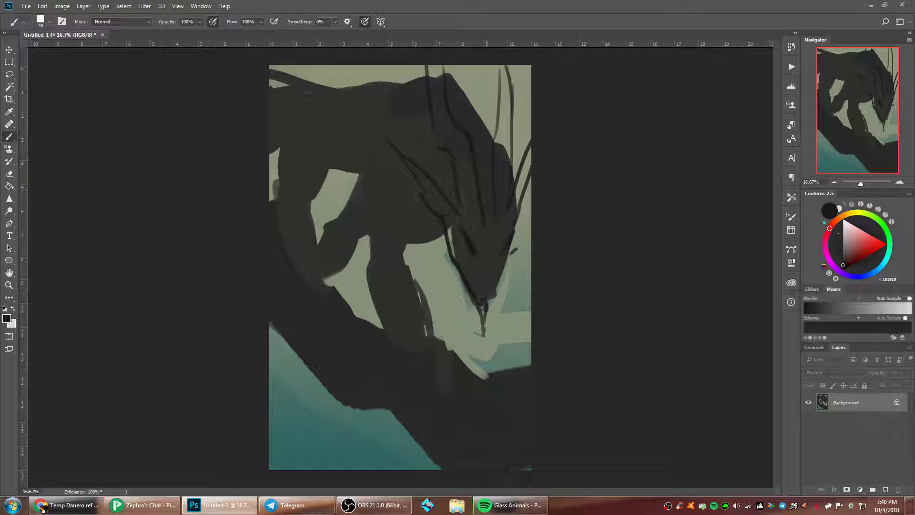
- Draw two long whiskers hanging from the snout over the branch and give them pale tips
{"action": "left_click_drag", "start_coordinate": [477, 299], "coordinate": [464, 362]}
{"action": "left_click_drag", "start_coordinate": [505, 286], "coordinate": [498, 372]}
{"action": "key", "text": "x"}
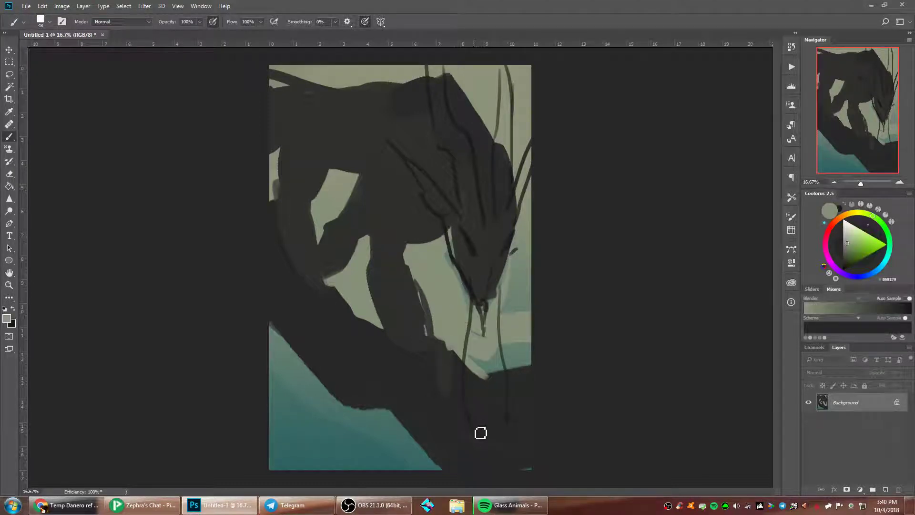
{"action": "key", "text": "x"}
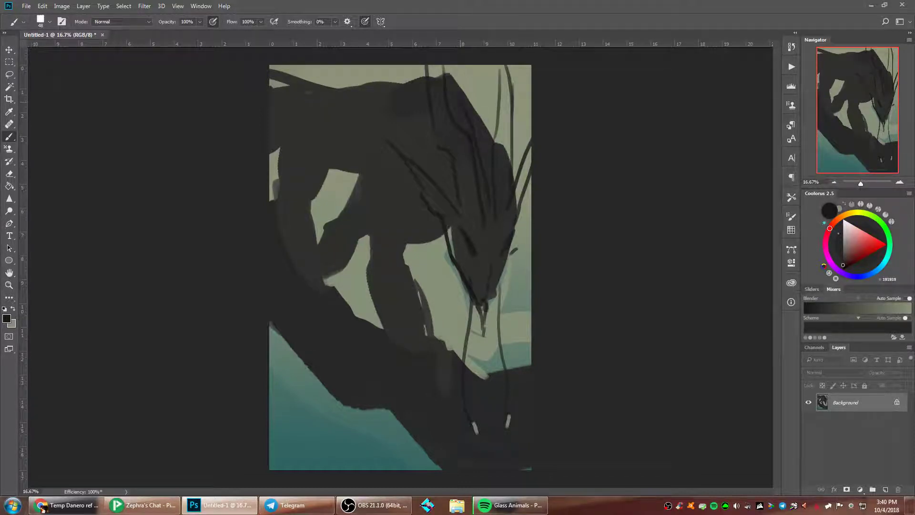
- Sketch the shoulder, ribcage and both front legs down to the branch, with ragged fur under the chest
{"action": "left_click_drag", "start_coordinate": [366, 197], "coordinate": [435, 240]}
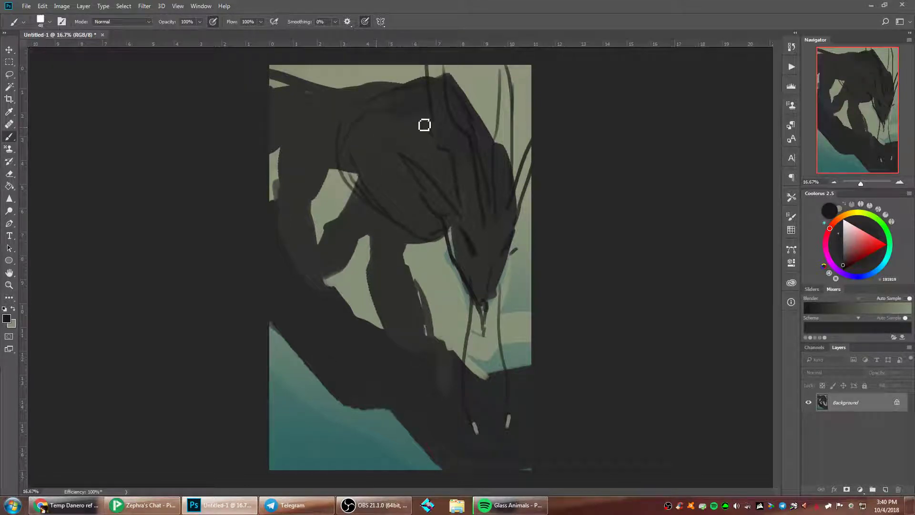
{"action": "mouse_move", "coordinate": [325, 141]}
{"action": "left_mouse_down"}
{"action": "mouse_move", "coordinate": [335, 159]}
{"action": "mouse_move", "coordinate": [337, 249]}
{"action": "mouse_move", "coordinate": [333, 282]}
{"action": "mouse_move", "coordinate": [322, 289]}
{"action": "mouse_move", "coordinate": [357, 311]}
{"action": "mouse_move", "coordinate": [340, 300]}
{"action": "left_mouse_up"}
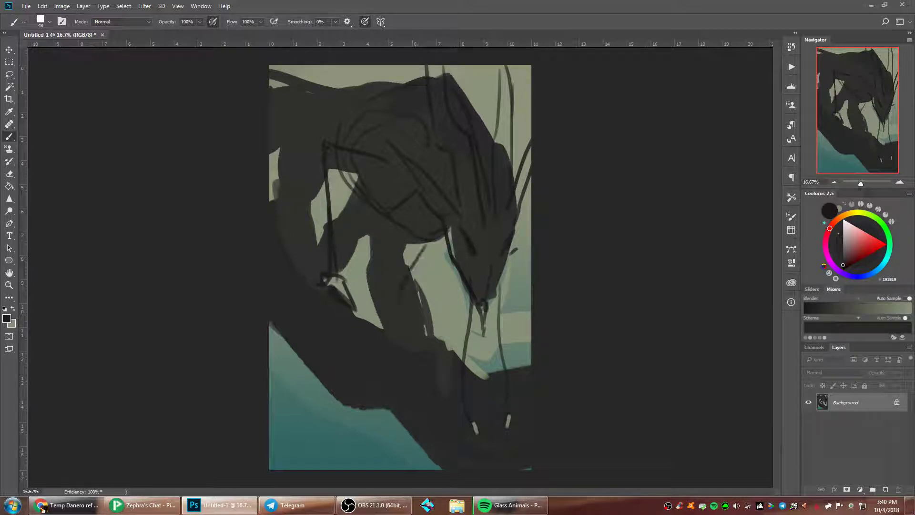
{"action": "mouse_move", "coordinate": [424, 253]}
{"action": "left_mouse_down"}
{"action": "mouse_move", "coordinate": [380, 333]}
{"action": "mouse_move", "coordinate": [404, 321]}
{"action": "mouse_move", "coordinate": [403, 331]}
{"action": "left_mouse_up"}
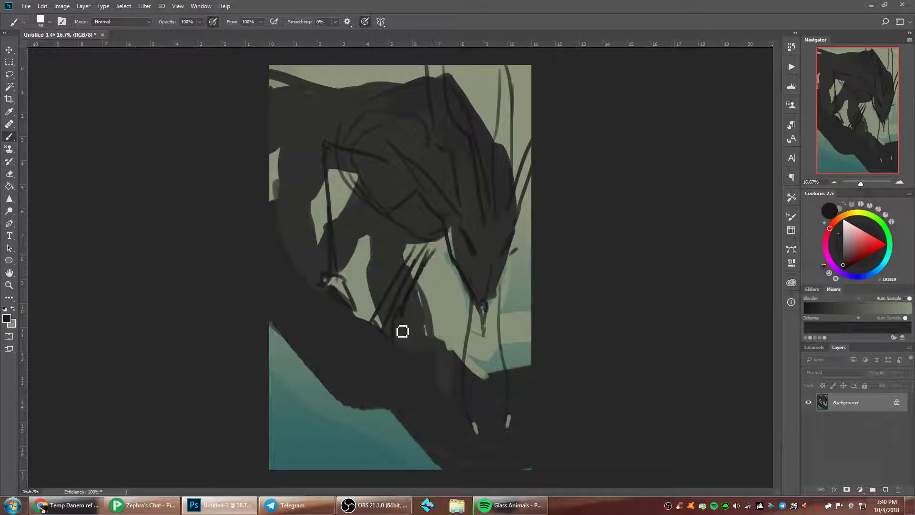
{"action": "left_click_drag", "start_coordinate": [350, 175], "coordinate": [339, 291]}
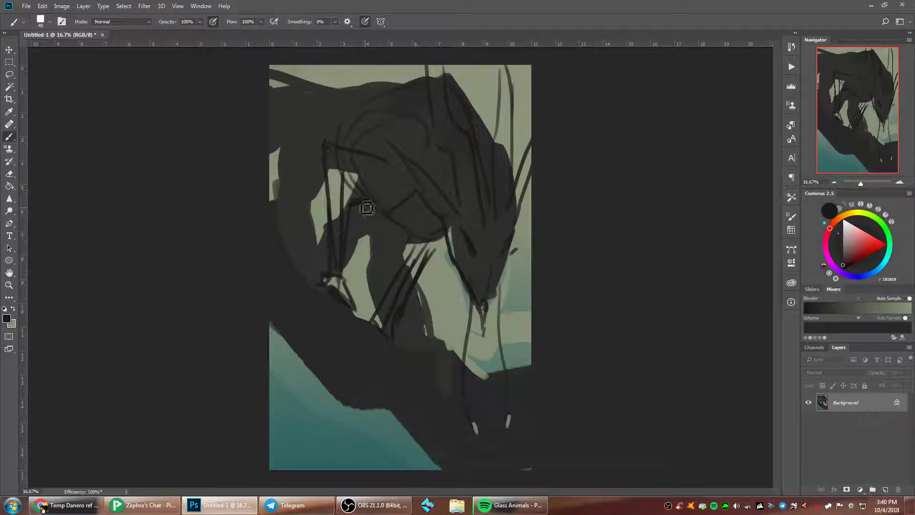
{"action": "mouse_move", "coordinate": [367, 207]}
{"action": "left_mouse_down"}
{"action": "mouse_move", "coordinate": [384, 249]}
{"action": "mouse_move", "coordinate": [400, 238]}
{"action": "left_mouse_up"}
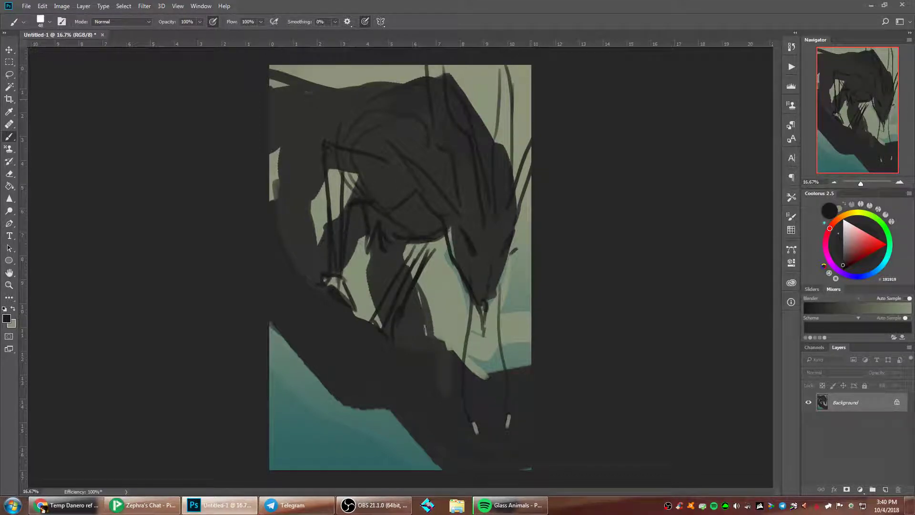
- Fill the near front leg dark and clear the old leg shapes around it with sampled background colour at 100 px
{"action": "right_click", "coordinate": [515, 155]}
{"action": "left_click", "coordinate": [555, 360]}
{"action": "left_click", "coordinate": [684, 98]}
{"action": "left_click", "coordinate": [428, 278], "text": "alt"}
{"action": "mouse_move", "coordinate": [419, 292]}
{"action": "left_mouse_down"}
{"action": "mouse_move", "coordinate": [403, 335]}
{"action": "mouse_move", "coordinate": [440, 332]}
{"action": "left_mouse_up"}
{"action": "mouse_move", "coordinate": [373, 299]}
{"action": "left_mouse_down"}
{"action": "mouse_move", "coordinate": [410, 252]}
{"action": "mouse_move", "coordinate": [367, 290]}
{"action": "mouse_move", "coordinate": [379, 240]}
{"action": "mouse_move", "coordinate": [362, 229]}
{"action": "mouse_move", "coordinate": [334, 159]}
{"action": "mouse_move", "coordinate": [372, 186]}
{"action": "mouse_move", "coordinate": [346, 159]}
{"action": "left_mouse_up"}
{"action": "left_click", "coordinate": [338, 243], "text": "alt"}
{"action": "left_click", "coordinate": [325, 214], "text": "alt"}
{"action": "left_click_drag", "start_coordinate": [319, 245], "coordinate": [329, 281]}
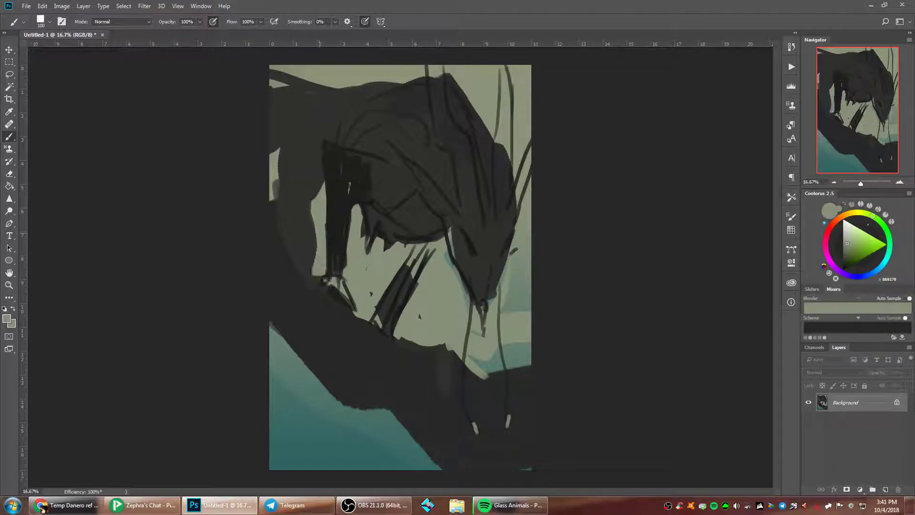
- Fill in the far front leg with a 177 px brush and fade it with the sampled background colour
{"action": "right_click", "coordinate": [503, 191]}
{"action": "left_click_drag", "start_coordinate": [578, 213], "coordinate": [585, 213]}
{"action": "key", "text": "Return"}
{"action": "mouse_move", "coordinate": [410, 270]}
{"action": "left_mouse_down"}
{"action": "mouse_move", "coordinate": [417, 250]}
{"action": "mouse_move", "coordinate": [426, 258]}
{"action": "left_mouse_up"}
{"action": "left_click", "coordinate": [425, 303], "text": "alt"}
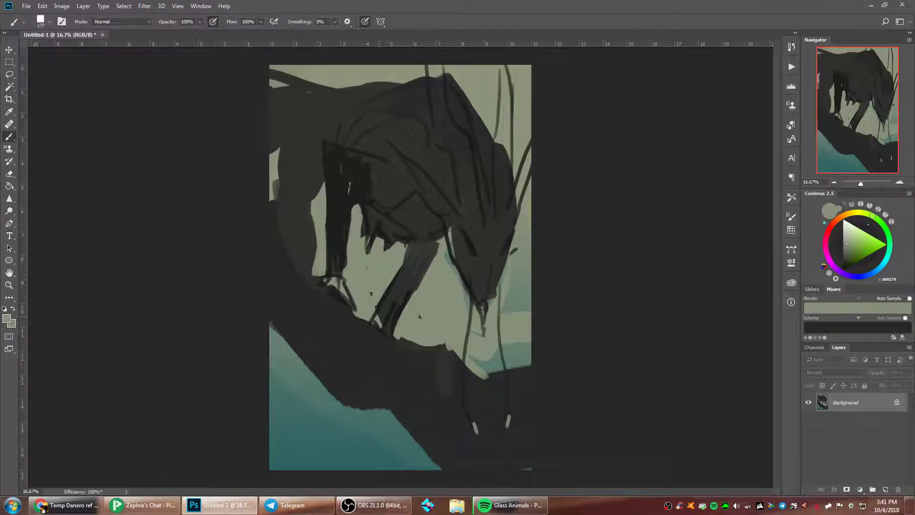
{"action": "left_click_drag", "start_coordinate": [381, 309], "coordinate": [395, 328]}
{"action": "mouse_move", "coordinate": [384, 293]}
{"action": "left_mouse_down"}
{"action": "mouse_move", "coordinate": [403, 288]}
{"action": "mouse_move", "coordinate": [441, 238]}
{"action": "left_mouse_up"}
- Refine the faded far front leg's edges with a 66 px brush, using sampled leg and background tones
{"action": "right_click", "coordinate": [528, 177]}
{"action": "left_click_drag", "start_coordinate": [594, 196], "coordinate": [587, 197]}
{"action": "key", "text": "Return"}
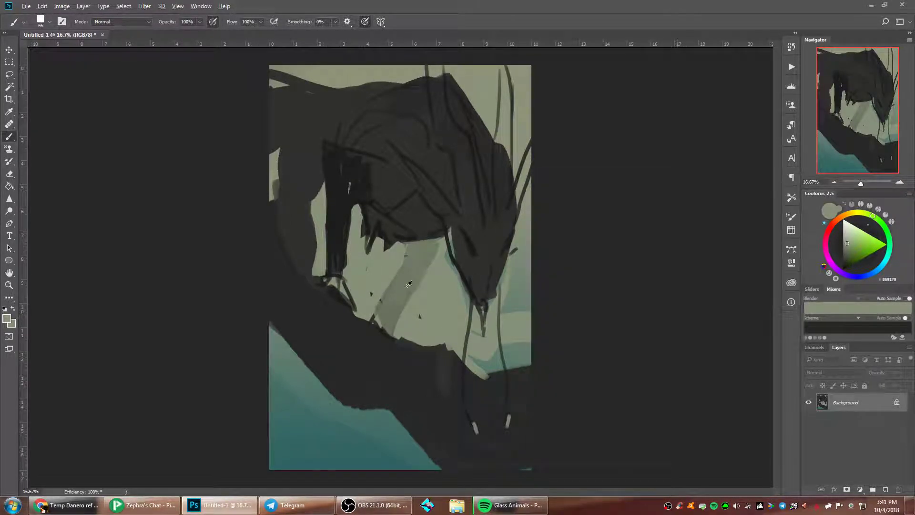
{"action": "left_click", "coordinate": [415, 271], "text": "alt"}
{"action": "mouse_move", "coordinate": [406, 325]}
{"action": "left_mouse_down"}
{"action": "mouse_move", "coordinate": [403, 333]}
{"action": "mouse_move", "coordinate": [406, 253]}
{"action": "left_mouse_up"}
{"action": "left_click", "coordinate": [392, 306], "text": "alt"}
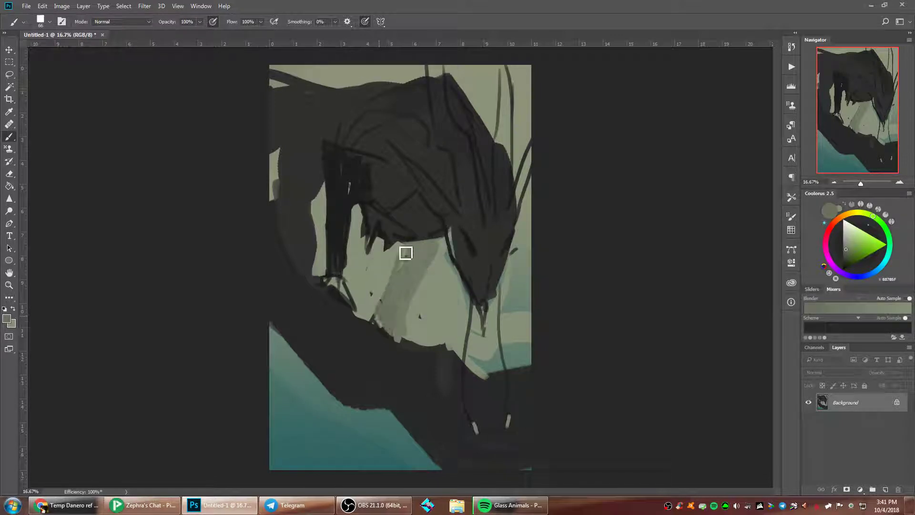
{"action": "left_click", "coordinate": [431, 296], "text": "alt"}
{"action": "left_click_drag", "start_coordinate": [419, 287], "coordinate": [438, 246]}
{"action": "left_click", "coordinate": [436, 255], "text": "alt"}
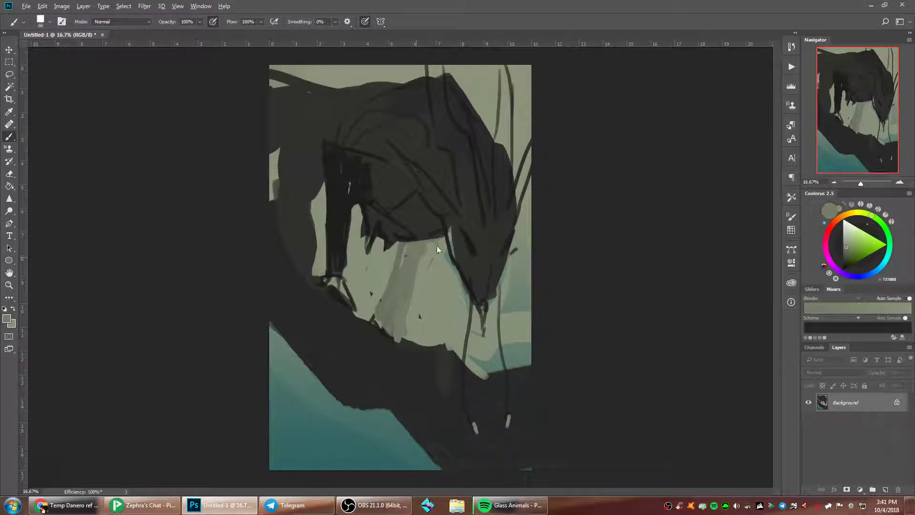
- Clean up the jaw's edge and paint pale accents in both eyes, trimming them with the sampled dark colour
{"action": "left_click", "coordinate": [484, 233], "text": "alt"}
{"action": "mouse_move", "coordinate": [458, 247]}
{"action": "left_mouse_down"}
{"action": "mouse_move", "coordinate": [453, 233]}
{"action": "mouse_move", "coordinate": [461, 278]}
{"action": "left_mouse_up"}
{"action": "left_click", "coordinate": [483, 242], "text": "alt"}
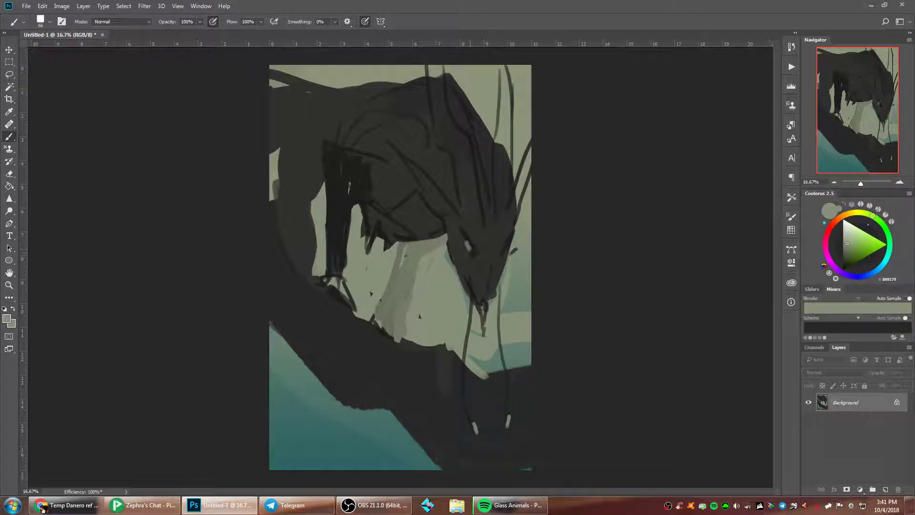
{"action": "left_click_drag", "start_coordinate": [499, 241], "coordinate": [512, 252]}
{"action": "left_click", "coordinate": [474, 252], "text": "alt"}
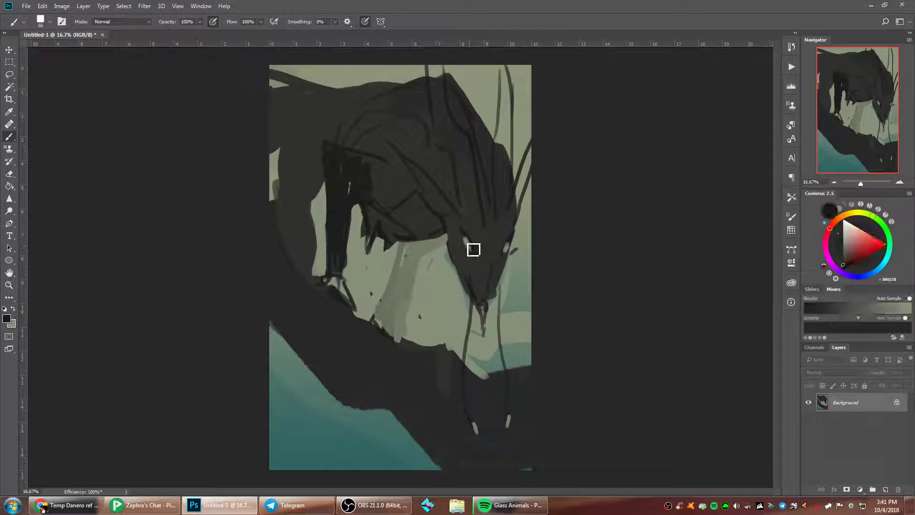
{"action": "left_click", "coordinate": [472, 247]}
- Smooth the upper front leg and paint a lighter grey patch on the shoulder with a 160 px brush
{"action": "right_click", "coordinate": [444, 214]}
{"action": "left_click", "coordinate": [536, 240]}
{"action": "left_click", "coordinate": [646, 157]}
{"action": "left_click", "coordinate": [387, 173], "text": "alt"}
{"action": "left_click_drag", "start_coordinate": [371, 172], "coordinate": [344, 174]}
{"action": "left_click", "coordinate": [405, 266], "text": "alt"}
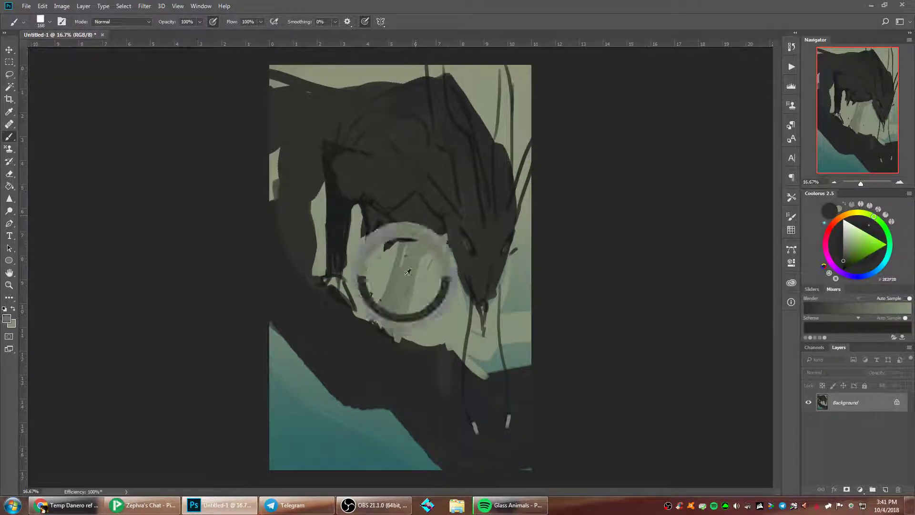
{"action": "mouse_move", "coordinate": [384, 141]}
{"action": "left_mouse_down"}
{"action": "mouse_move", "coordinate": [375, 163]}
{"action": "mouse_move", "coordinate": [344, 162]}
{"action": "left_mouse_up"}
{"action": "left_click", "coordinate": [387, 149], "text": "alt"}
{"action": "mouse_move", "coordinate": [382, 166]}
{"action": "left_mouse_down"}
{"action": "mouse_move", "coordinate": [372, 156]}
{"action": "mouse_move", "coordinate": [345, 161]}
{"action": "mouse_move", "coordinate": [376, 111]}
{"action": "left_mouse_up"}
- Sample tones at 511 px, and carve background into the gap between front and hind legs at 94 px
{"action": "right_click", "coordinate": [396, 134]}
{"action": "left_click", "coordinate": [497, 161]}
{"action": "key", "text": "Return"}
{"action": "left_click", "coordinate": [416, 148], "text": "alt"}
{"action": "left_click", "coordinate": [380, 157], "text": "alt"}
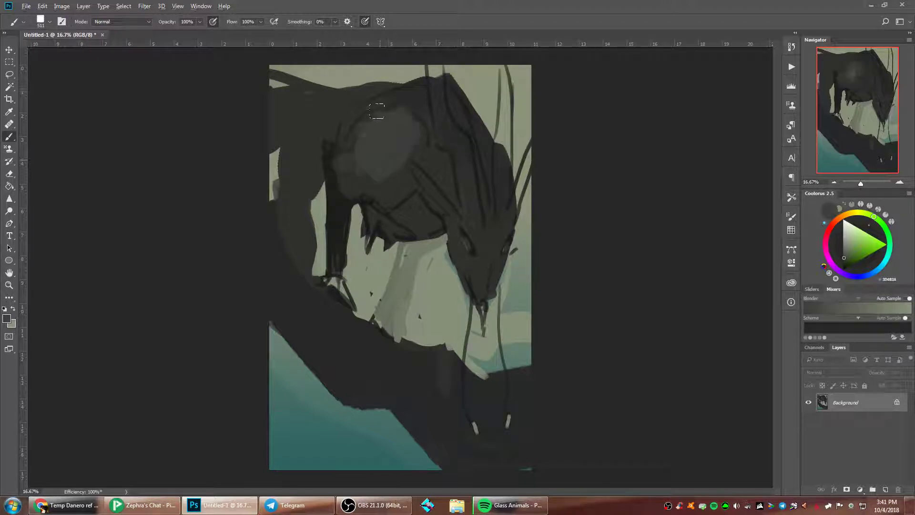
{"action": "right_click", "coordinate": [467, 109]}
{"action": "left_click", "coordinate": [539, 143]}
{"action": "key", "text": "Return"}
{"action": "left_click", "coordinate": [322, 198], "text": "alt"}
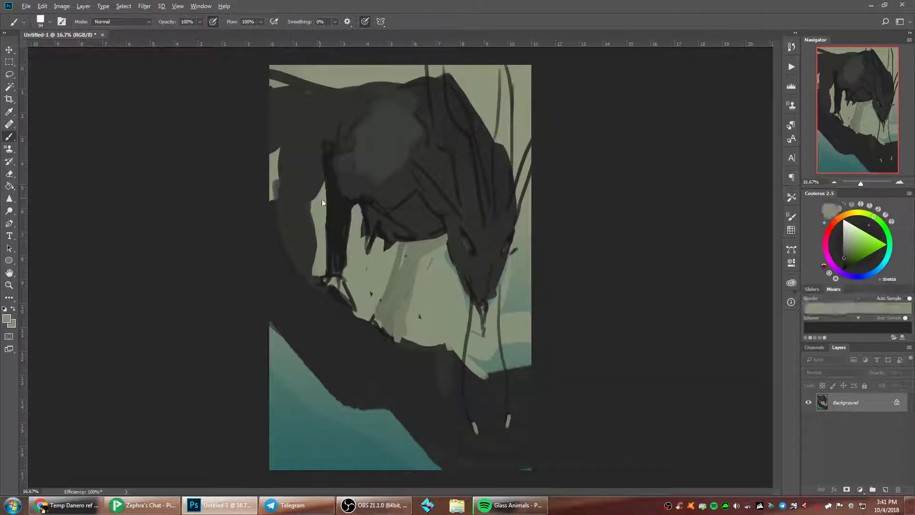
{"action": "mouse_move", "coordinate": [322, 190]}
{"action": "left_mouse_down"}
{"action": "mouse_move", "coordinate": [320, 171]}
{"action": "mouse_move", "coordinate": [306, 166]}
{"action": "mouse_move", "coordinate": [312, 195]}
{"action": "left_mouse_up"}
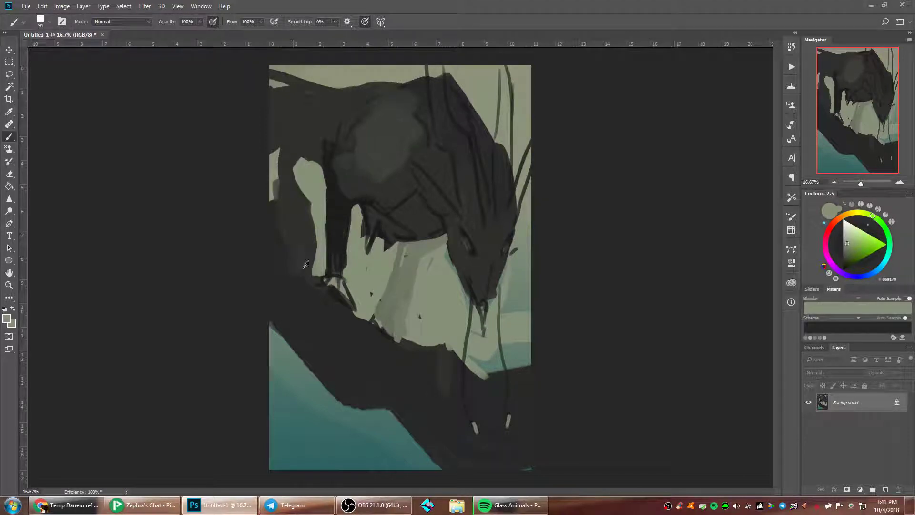
- Flip the canvas horizontally and outline the belly, back and tail with a small near-black brush
{"action": "left_click", "coordinate": [340, 219], "text": "alt"}
{"action": "right_click", "coordinate": [470, 142]}
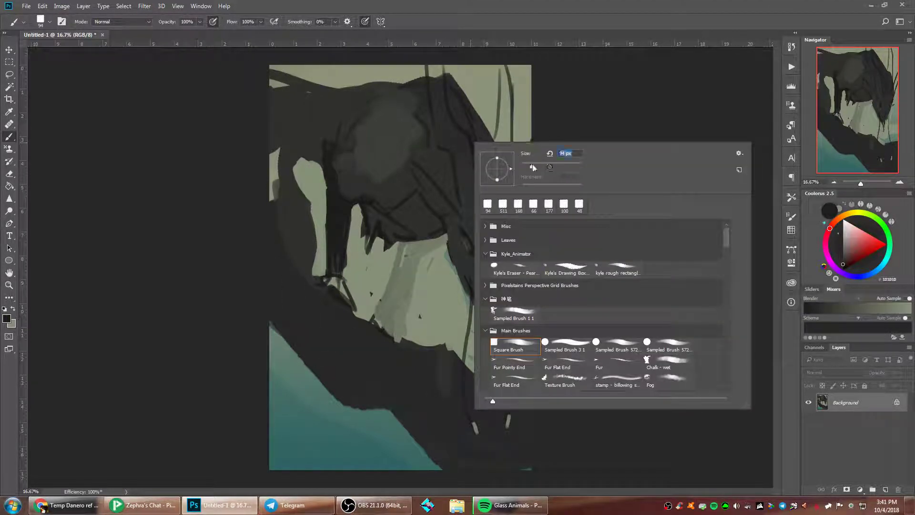
{"action": "left_click", "coordinate": [533, 167]}
{"action": "key", "text": "Return"}
{"action": "key", "text": "ctrl+shift+h"}
{"action": "left_click_drag", "start_coordinate": [475, 180], "coordinate": [501, 161]}
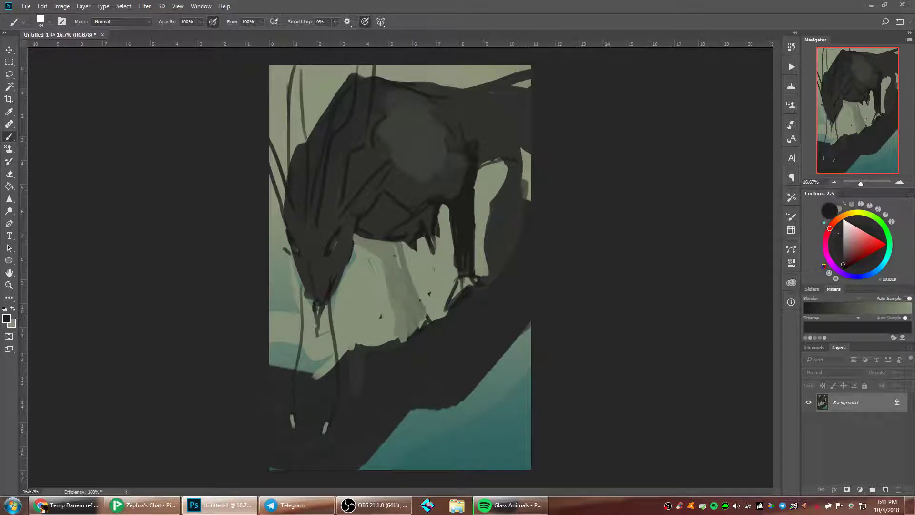
{"action": "mouse_move", "coordinate": [441, 88]}
{"action": "left_mouse_down"}
{"action": "mouse_move", "coordinate": [530, 66]}
{"action": "mouse_move", "coordinate": [529, 90]}
{"action": "left_mouse_up"}
{"action": "left_click_drag", "start_coordinate": [473, 85], "coordinate": [536, 95]}
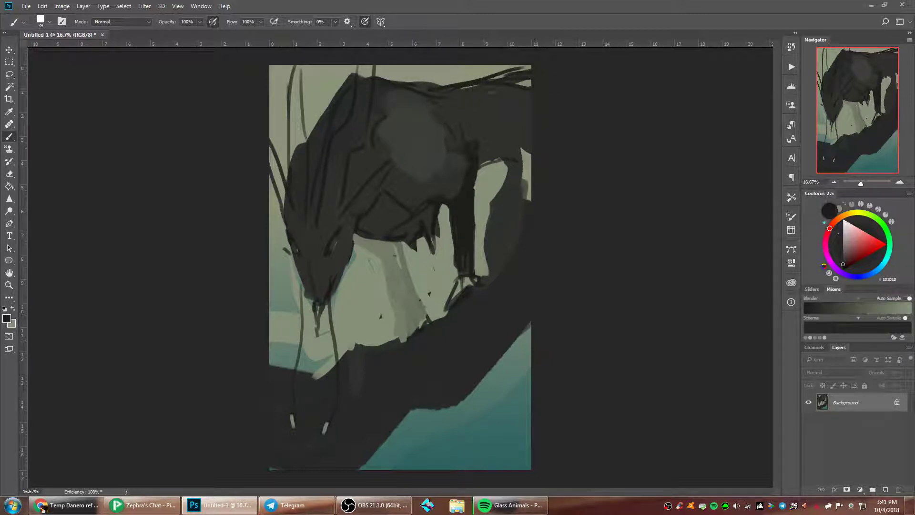
- Sketch dark contour lines on the lower branch, a thin twig in the lower corner and an outline beside the far paw
{"action": "left_click_drag", "start_coordinate": [481, 470], "coordinate": [531, 458]}
{"action": "mouse_move", "coordinate": [275, 445]}
{"action": "left_mouse_down"}
{"action": "mouse_move", "coordinate": [368, 478]}
{"action": "mouse_move", "coordinate": [323, 441]}
{"action": "left_mouse_up"}
{"action": "mouse_move", "coordinate": [357, 350]}
{"action": "left_mouse_down"}
{"action": "mouse_move", "coordinate": [388, 302]}
{"action": "mouse_move", "coordinate": [374, 339]}
{"action": "mouse_move", "coordinate": [385, 337]}
{"action": "mouse_move", "coordinate": [381, 317]}
{"action": "left_mouse_up"}
- Paint faded background limbs in sampled mid-tones at 130 px and extend a dark side branch to the canvas edge
{"action": "left_click", "coordinate": [406, 296], "text": "alt"}
{"action": "right_click", "coordinate": [435, 271]}
{"action": "left_click", "coordinate": [518, 254]}
{"action": "left_click", "coordinate": [361, 352], "text": "alt"}
{"action": "left_click", "coordinate": [376, 340], "text": "alt"}
{"action": "left_click", "coordinate": [380, 317], "text": "alt"}
{"action": "left_click_drag", "start_coordinate": [422, 284], "coordinate": [455, 247]}
{"action": "left_click", "coordinate": [456, 369], "text": "alt"}
{"action": "mouse_move", "coordinate": [456, 369]}
{"action": "left_mouse_down"}
{"action": "mouse_move", "coordinate": [560, 357]}
{"action": "mouse_move", "coordinate": [550, 366]}
{"action": "left_mouse_up"}
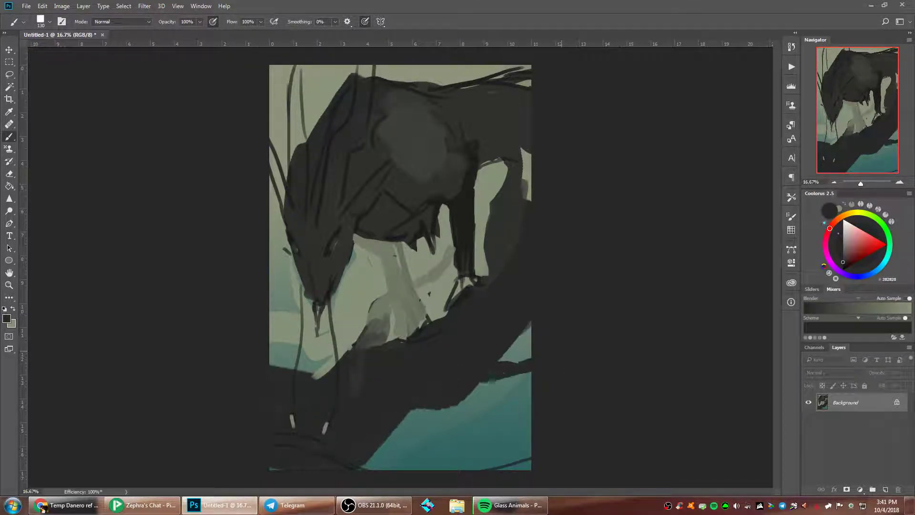
- Paint sampled grey-green tones along the branch's upper edge beneath the far legs
{"action": "left_click", "coordinate": [387, 304], "text": "alt"}
{"action": "mouse_move", "coordinate": [406, 351]}
{"action": "left_mouse_down"}
{"action": "mouse_move", "coordinate": [372, 361]}
{"action": "mouse_move", "coordinate": [392, 358]}
{"action": "left_mouse_up"}
{"action": "mouse_move", "coordinate": [455, 320]}
{"action": "left_mouse_down"}
{"action": "mouse_move", "coordinate": [401, 337]}
{"action": "mouse_move", "coordinate": [413, 338]}
{"action": "left_mouse_up"}
{"action": "left_click", "coordinate": [420, 345], "text": "alt"}
{"action": "left_click", "coordinate": [404, 330], "text": "alt"}
{"action": "left_click", "coordinate": [423, 341], "text": "alt"}
- Block in a dark grey shape at the far leg's base with a larger brush and thicken the near front leg and paw
{"action": "right_click", "coordinate": [472, 287]}
{"action": "left_click_drag", "start_coordinate": [548, 253], "coordinate": [561, 253]}
{"action": "left_click", "coordinate": [410, 310]}
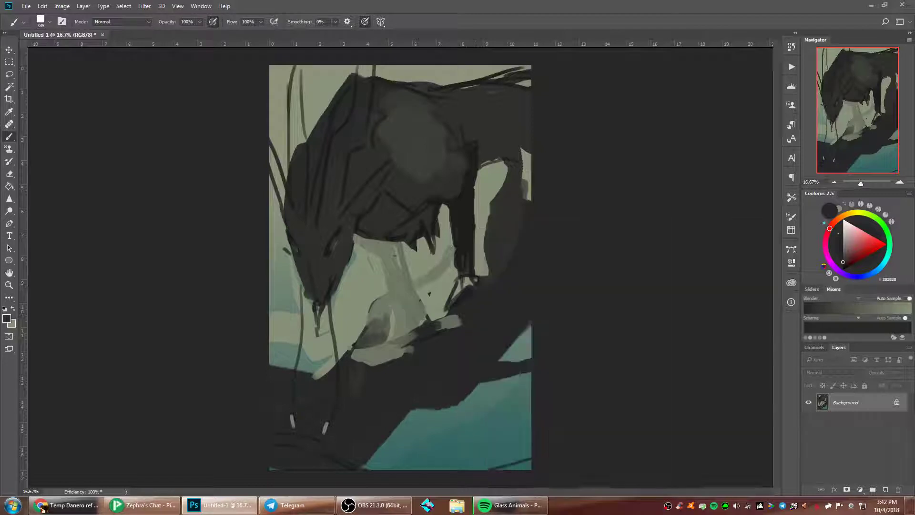
{"action": "left_click_drag", "start_coordinate": [407, 310], "coordinate": [404, 341]}
{"action": "left_click", "coordinate": [470, 247], "text": "alt"}
{"action": "mouse_move", "coordinate": [470, 238]}
{"action": "left_mouse_down"}
{"action": "mouse_move", "coordinate": [460, 280]}
{"action": "mouse_move", "coordinate": [471, 288]}
{"action": "mouse_move", "coordinate": [485, 277]}
{"action": "left_mouse_up"}
- Blend the pale patch on the branch's upper edge into the bark with sampled dark tones, finishing at 199 px
{"action": "right_click", "coordinate": [498, 174]}
{"action": "left_click", "coordinate": [581, 197]}
{"action": "key", "text": "Return"}
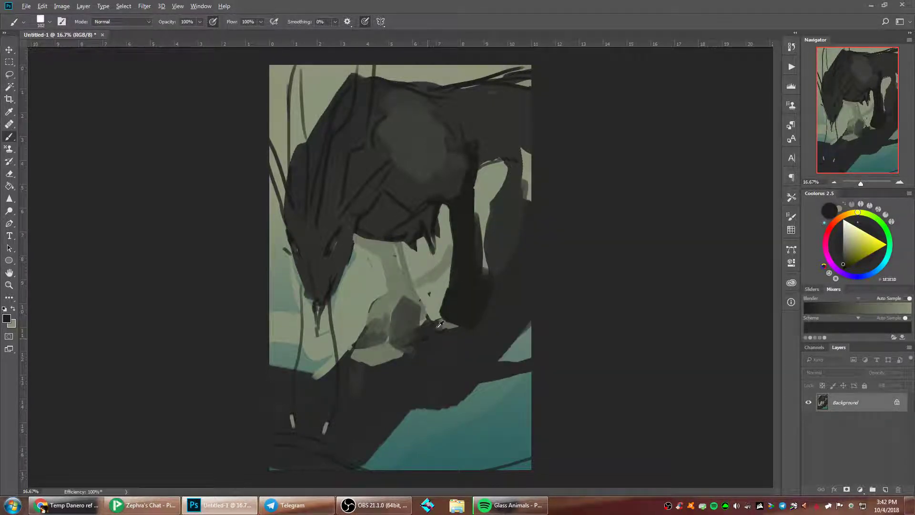
{"action": "left_click", "coordinate": [439, 327], "text": "alt"}
{"action": "left_click", "coordinate": [428, 358], "text": "alt"}
{"action": "mouse_move", "coordinate": [406, 354]}
{"action": "left_mouse_down"}
{"action": "mouse_move", "coordinate": [360, 375]}
{"action": "mouse_move", "coordinate": [393, 341]}
{"action": "left_mouse_up"}
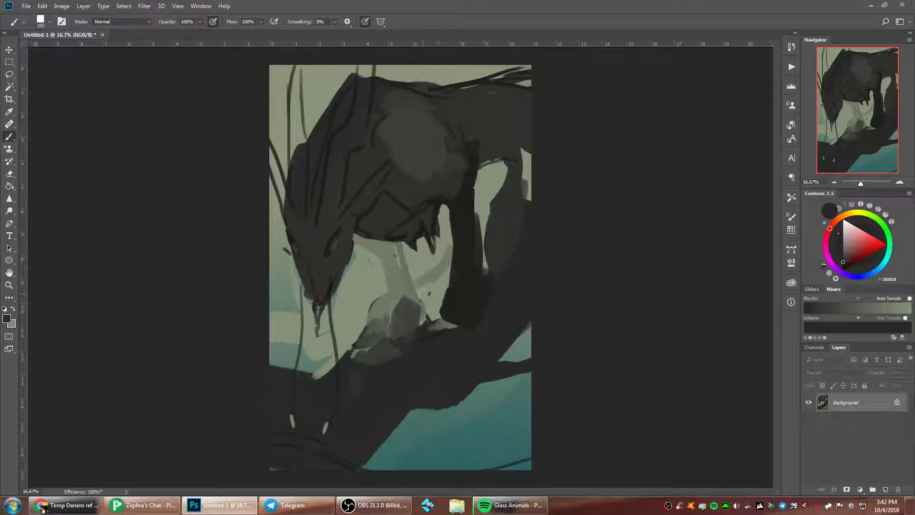
{"action": "right_click", "coordinate": [507, 245]}
{"action": "left_click", "coordinate": [601, 253]}
{"action": "key", "text": "Return"}
{"action": "left_click", "coordinate": [413, 342], "text": "alt"}
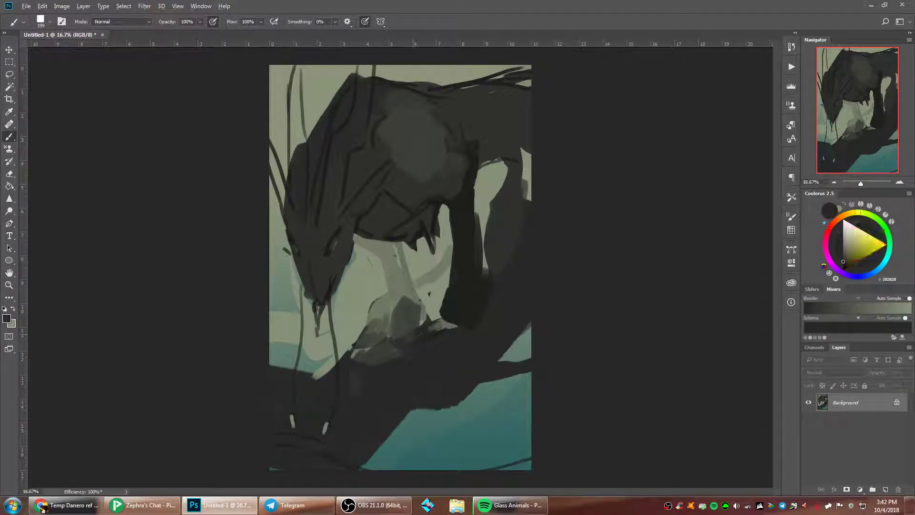
{"action": "left_click_drag", "start_coordinate": [444, 327], "coordinate": [376, 355]}
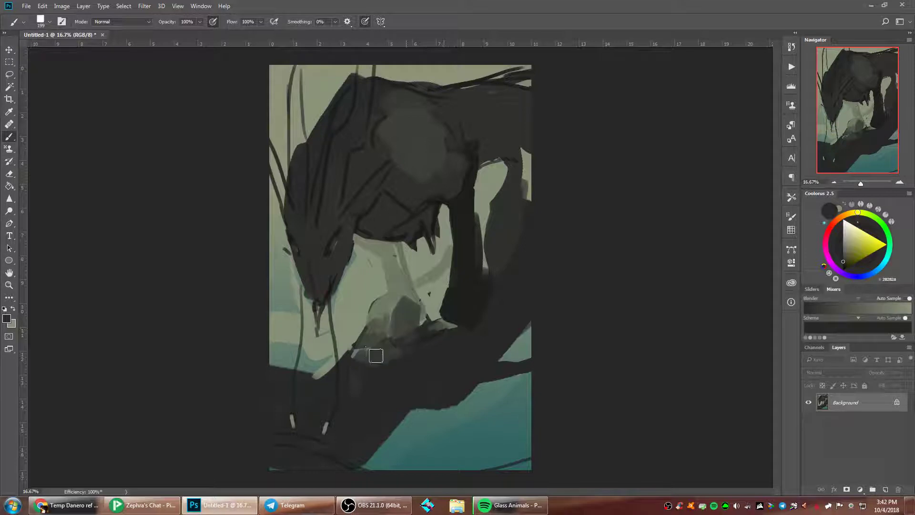
- Carve sampled background colour around the far front leg and strengthen the faded far limbs with a sampled mid-tone
{"action": "left_click", "coordinate": [364, 289], "text": "alt"}
{"action": "mouse_move", "coordinate": [391, 315]}
{"action": "left_mouse_down"}
{"action": "mouse_move", "coordinate": [388, 337]}
{"action": "mouse_move", "coordinate": [374, 323]}
{"action": "mouse_move", "coordinate": [389, 298]}
{"action": "mouse_move", "coordinate": [388, 260]}
{"action": "mouse_move", "coordinate": [400, 267]}
{"action": "mouse_move", "coordinate": [393, 274]}
{"action": "mouse_move", "coordinate": [368, 246]}
{"action": "left_mouse_up"}
{"action": "left_click", "coordinate": [378, 329], "text": "alt"}
{"action": "left_click_drag", "start_coordinate": [419, 284], "coordinate": [447, 248]}
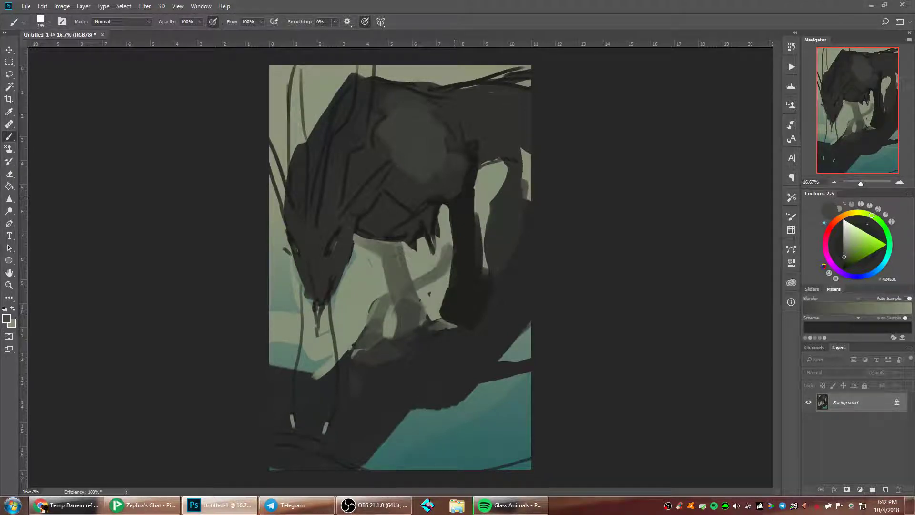
- Add lighter bark strokes along the branch and paint out the hind leg behind the near front leg with sampled background green
{"action": "mouse_move", "coordinate": [439, 359]}
{"action": "left_mouse_down"}
{"action": "mouse_move", "coordinate": [465, 358]}
{"action": "mouse_move", "coordinate": [375, 387]}
{"action": "left_mouse_up"}
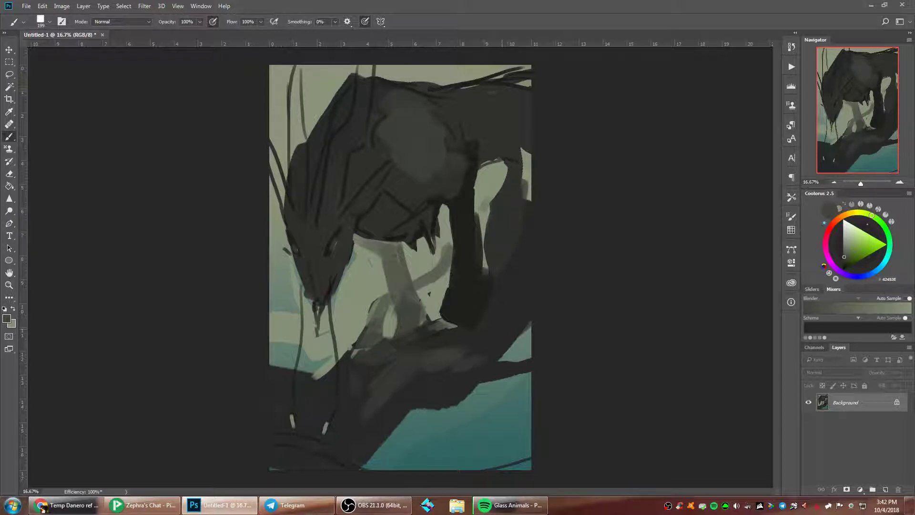
{"action": "left_click", "coordinate": [489, 186], "text": "alt"}
{"action": "mouse_move", "coordinate": [490, 191]}
{"action": "left_mouse_down"}
{"action": "mouse_move", "coordinate": [492, 216]}
{"action": "mouse_move", "coordinate": [521, 180]}
{"action": "mouse_move", "coordinate": [516, 162]}
{"action": "mouse_move", "coordinate": [493, 274]}
{"action": "mouse_move", "coordinate": [489, 253]}
{"action": "mouse_move", "coordinate": [501, 219]}
{"action": "left_mouse_up"}
{"action": "left_click_drag", "start_coordinate": [517, 168], "coordinate": [502, 198]}
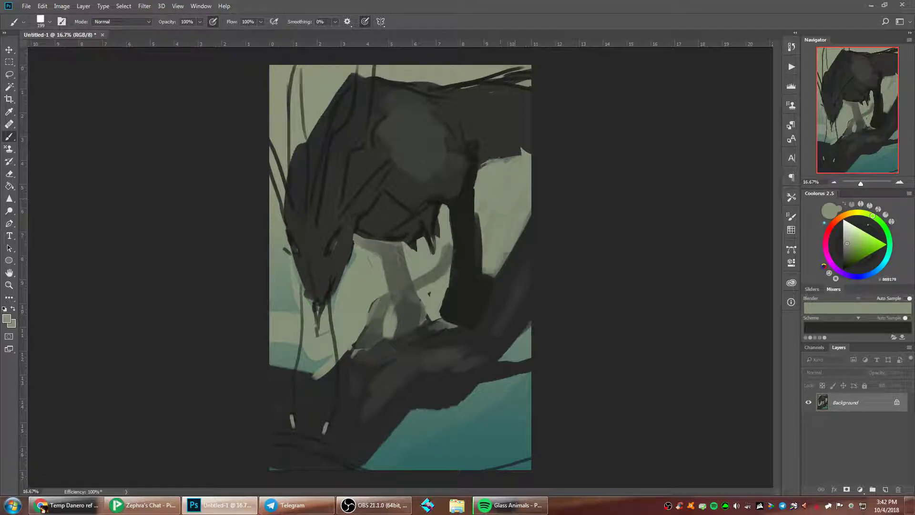
- Shape the near front leg's paw with a sampled dark tone and sample a dark colour from the lower branch
{"action": "left_click", "coordinate": [454, 183], "text": "alt"}
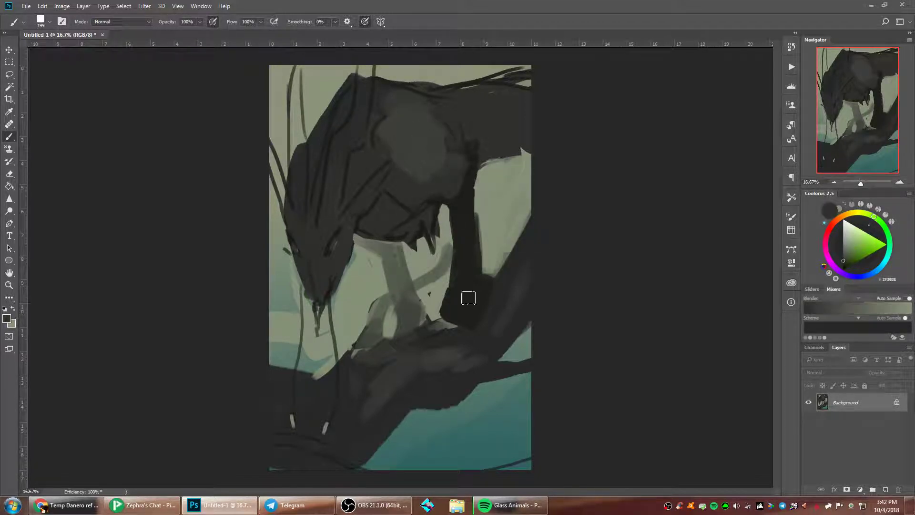
{"action": "left_click_drag", "start_coordinate": [454, 302], "coordinate": [469, 291]}
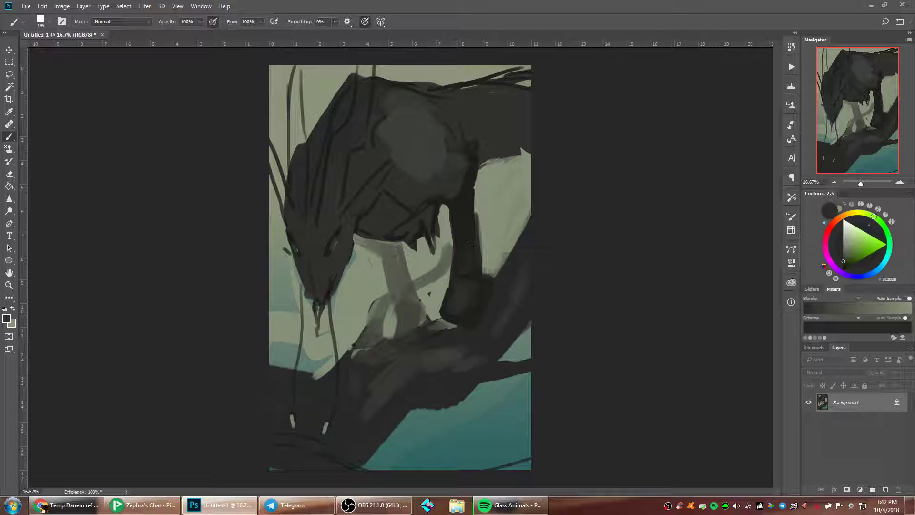
{"action": "left_click", "coordinate": [388, 421], "text": "alt"}
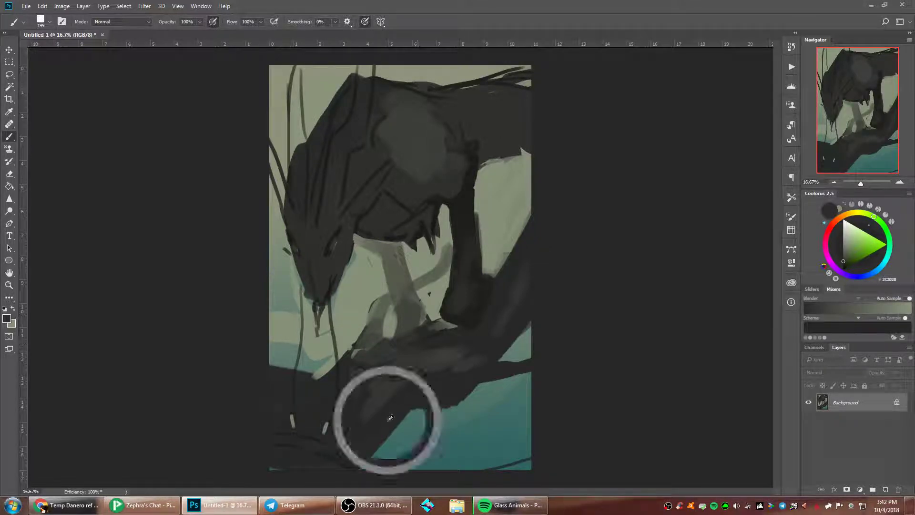
- Marquee-select a full-width strip along the canvas's lower edge and fill it with solid teal
{"action": "key", "text": "m"}
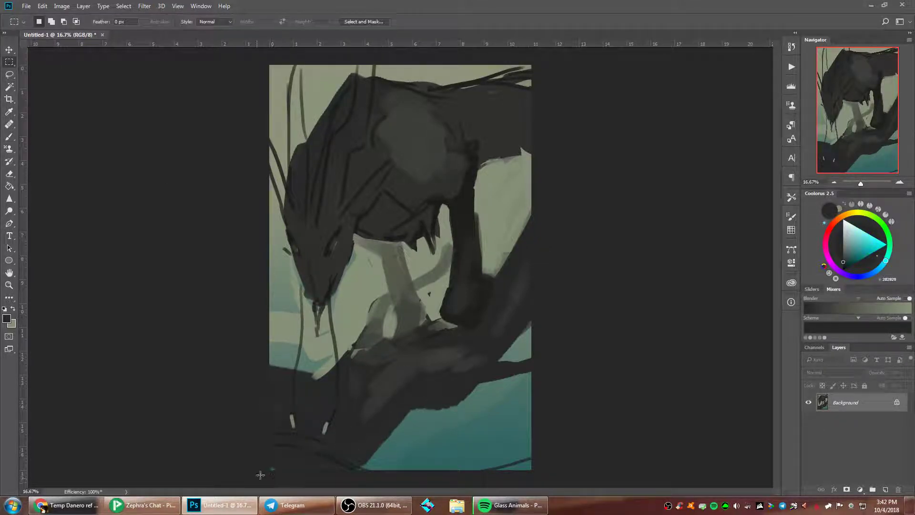
{"action": "mouse_move", "coordinate": [259, 474]}
{"action": "left_mouse_down"}
{"action": "mouse_move", "coordinate": [607, 415]}
{"action": "mouse_move", "coordinate": [615, 396]}
{"action": "mouse_move", "coordinate": [605, 403]}
{"action": "left_mouse_up"}
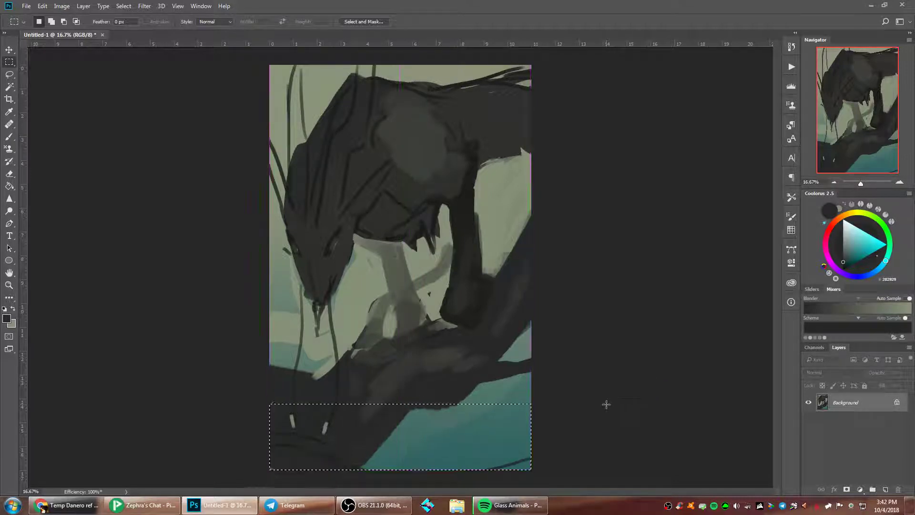
{"action": "left_click", "coordinate": [9, 176]}
{"action": "right_click", "coordinate": [9, 186]}
{"action": "left_click", "coordinate": [52, 181]}
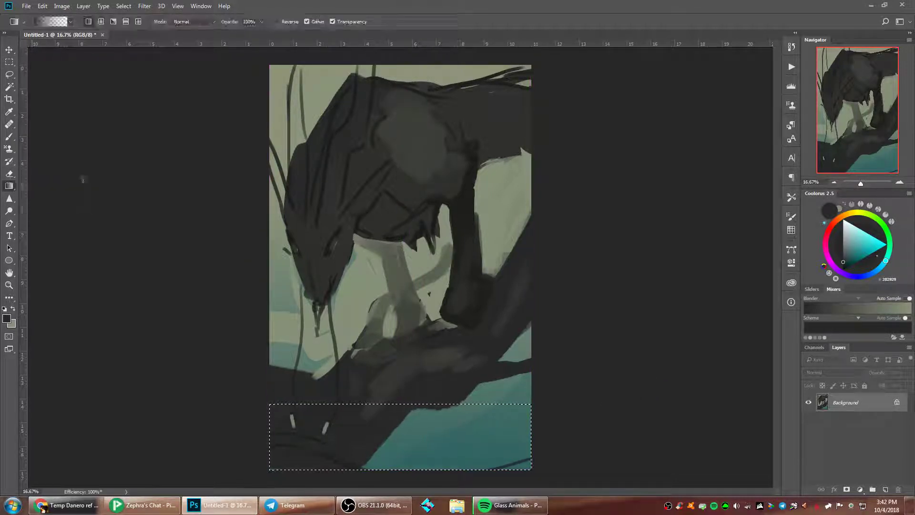
{"action": "key", "text": "alt+BackSpace"}
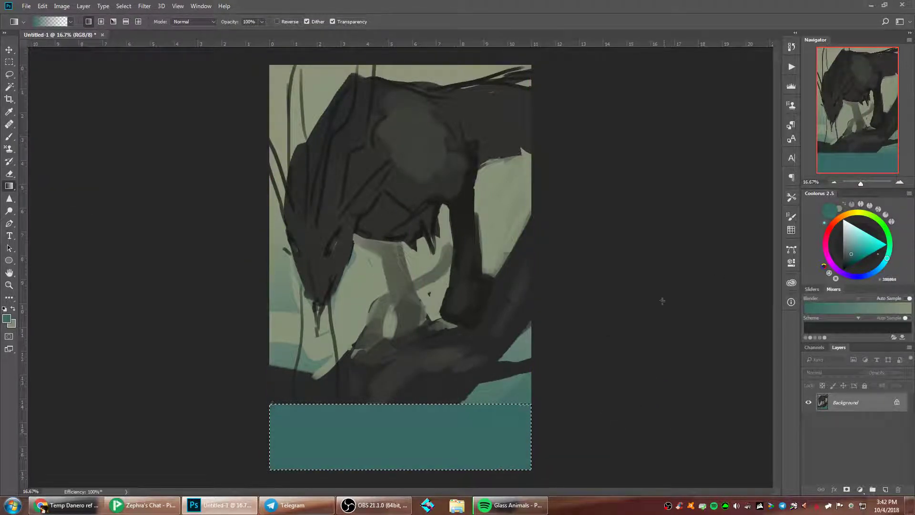
- Choose a pale yellow-green and lay a vertical gradient over the teal strip, fading from pale at its upper edge to teal
{"action": "left_click", "coordinate": [853, 238]}
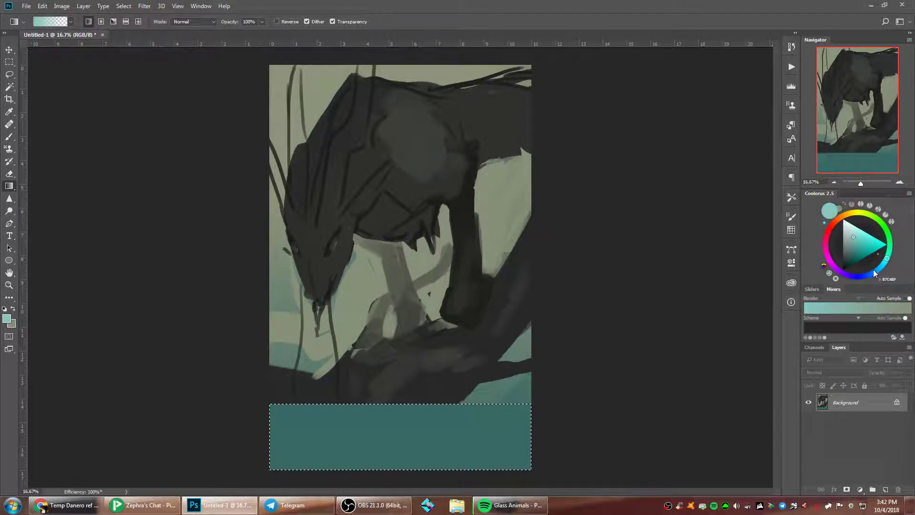
{"action": "left_click", "coordinate": [874, 273]}
{"action": "left_click", "coordinate": [362, 294], "text": "alt"}
{"action": "left_click_drag", "start_coordinate": [864, 221], "coordinate": [862, 214]}
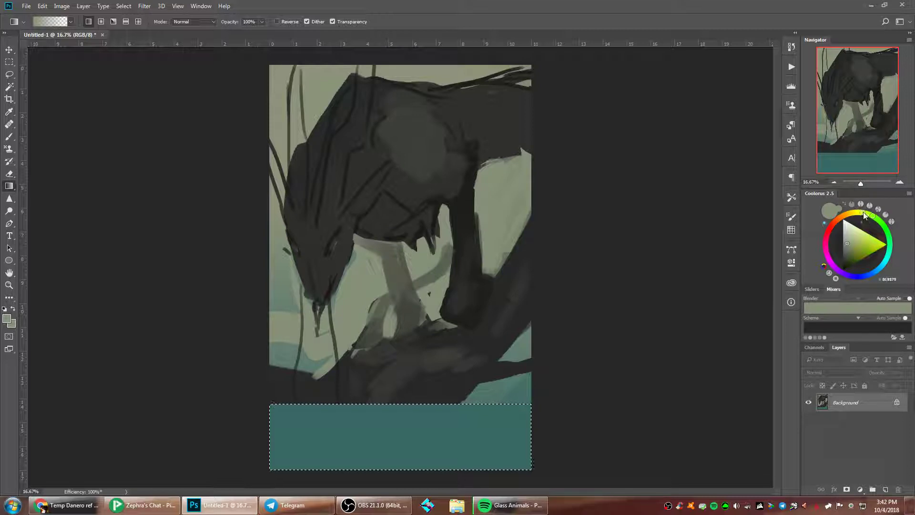
{"action": "left_click_drag", "start_coordinate": [452, 251], "coordinate": [458, 479]}
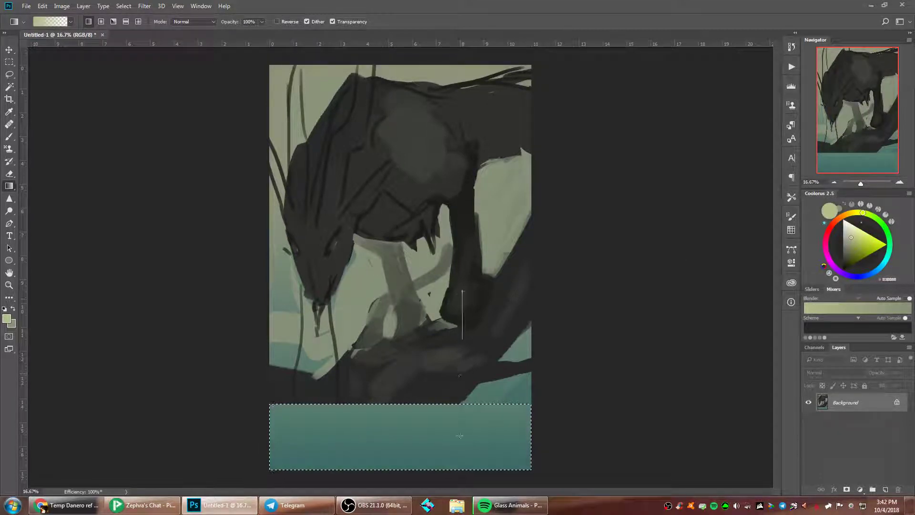
{"action": "left_click_drag", "start_coordinate": [462, 291], "coordinate": [460, 465]}
- Invert the selection, copy the scene above the strip to a new layer and flip the copy vertically
{"action": "key", "text": "l"}
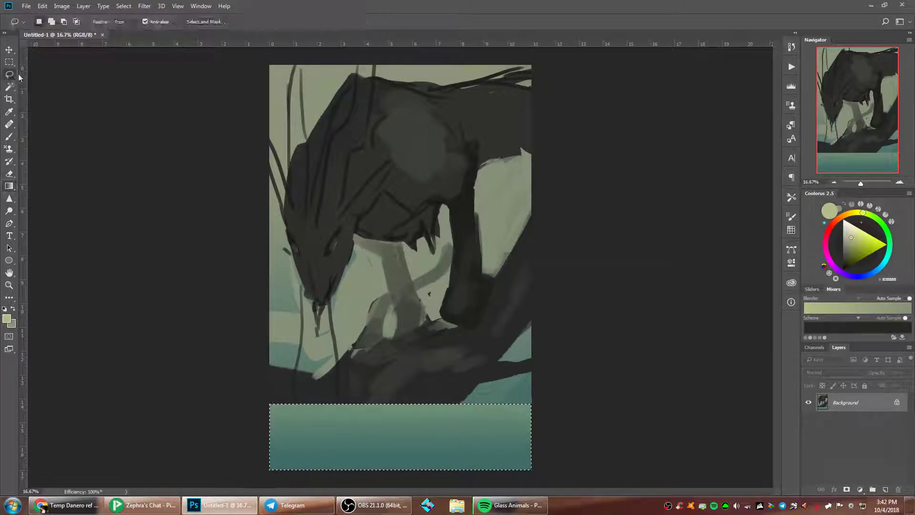
{"action": "right_click", "coordinate": [364, 200]}
{"action": "left_click", "coordinate": [435, 220]}
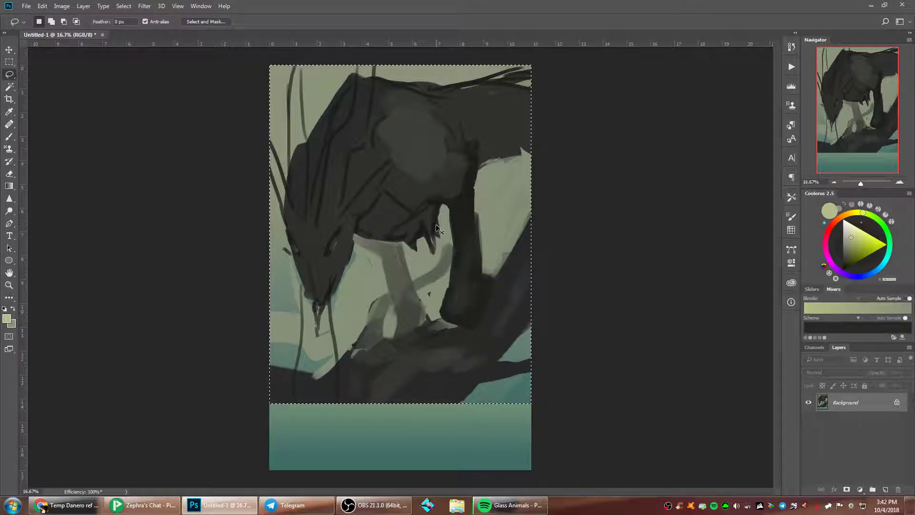
{"action": "key", "text": "ctrl+j"}
{"action": "left_click", "coordinate": [38, 7]}
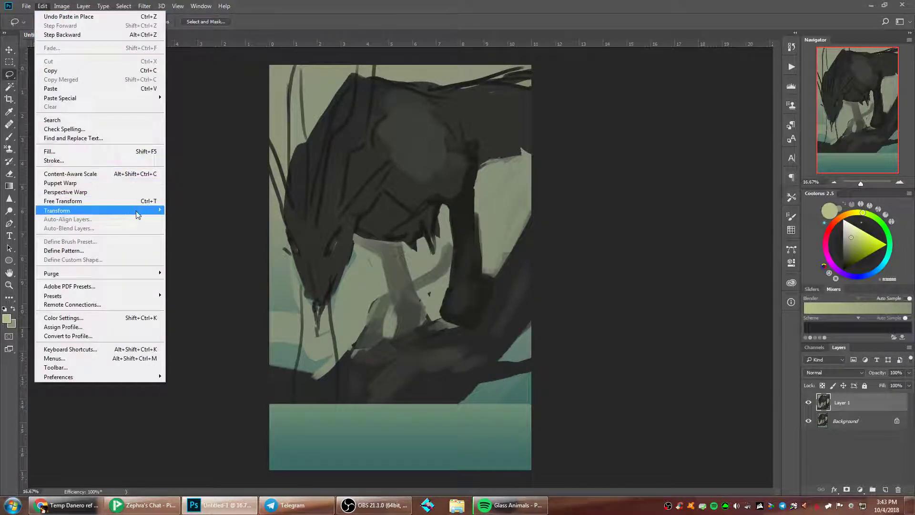
{"action": "mouse_move", "coordinate": [138, 212]}
{"action": "left_click", "coordinate": [214, 325]}
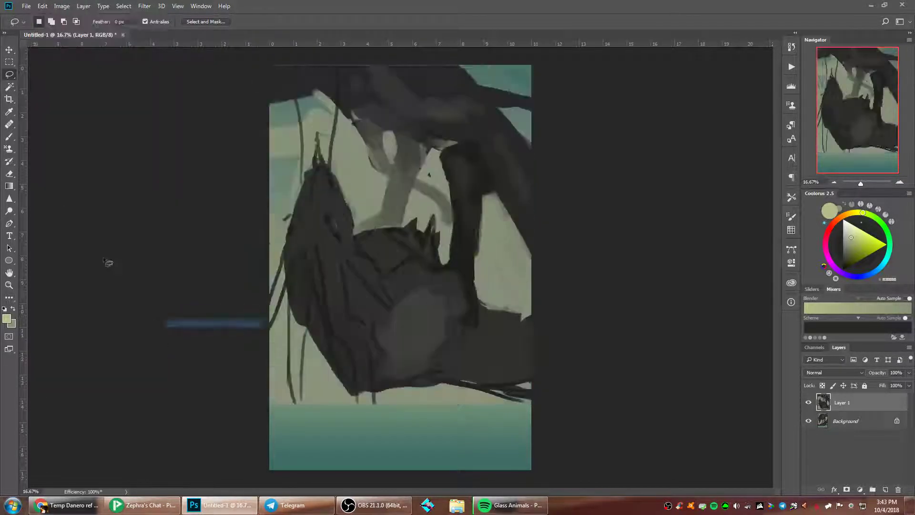
- Move the flipped copy down to meet the strip's upper edge and lower its opacity to about 40% as a water reflection
{"action": "left_click", "coordinate": [10, 51]}
{"action": "left_click_drag", "start_coordinate": [475, 130], "coordinate": [478, 413]}
{"action": "left_click_drag", "start_coordinate": [460, 362], "coordinate": [466, 444]}
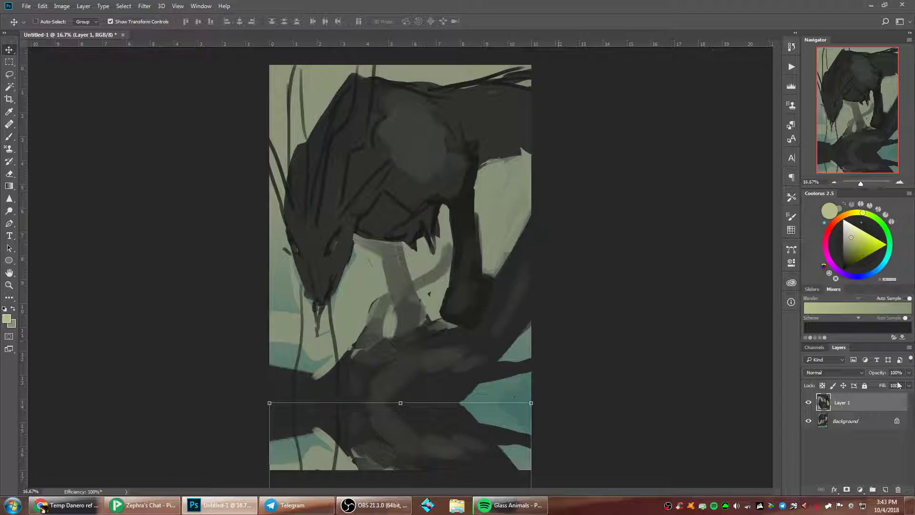
{"action": "left_click_drag", "start_coordinate": [909, 373], "coordinate": [882, 382]}
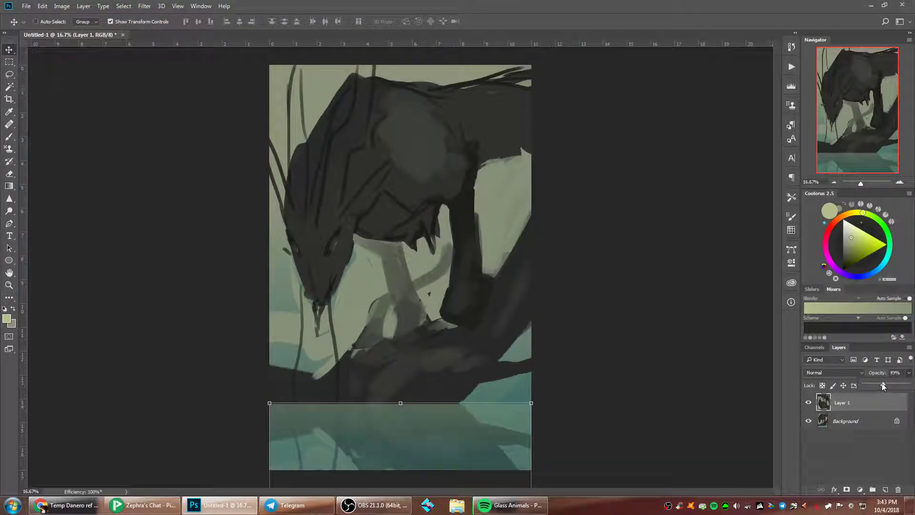
- Add an empty layer and flatten the image into a single background layer
{"action": "left_click", "coordinate": [885, 491]}
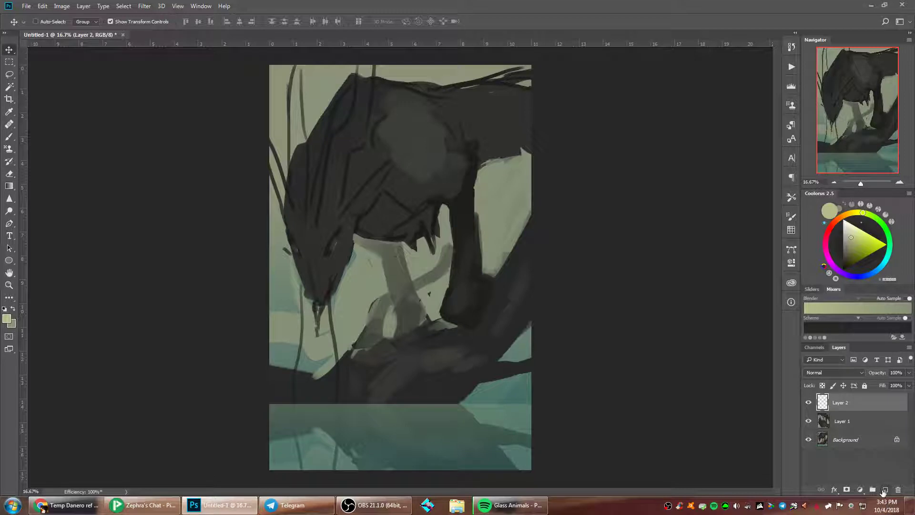
{"action": "right_click", "coordinate": [852, 412]}
{"action": "left_click", "coordinate": [730, 364]}
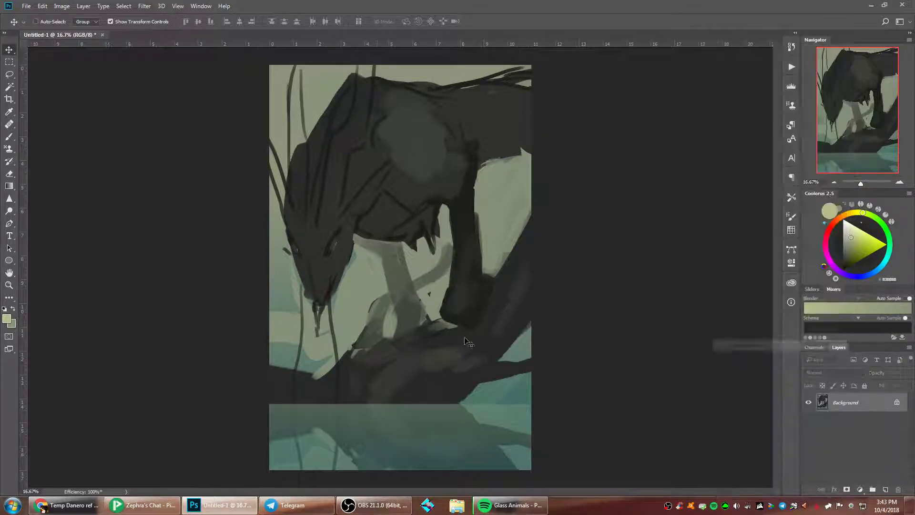
- Repaint the far front leg as a broad, faded shape slanting down to the branch, using sampled grey-greens
{"action": "left_click", "coordinate": [9, 138]}
{"action": "left_click", "coordinate": [384, 246], "text": "alt"}
{"action": "mouse_move", "coordinate": [384, 256]}
{"action": "left_mouse_down"}
{"action": "mouse_move", "coordinate": [358, 344]}
{"action": "mouse_move", "coordinate": [376, 330]}
{"action": "mouse_move", "coordinate": [402, 268]}
{"action": "left_mouse_up"}
{"action": "mouse_move", "coordinate": [416, 302]}
{"action": "left_mouse_down"}
{"action": "mouse_move", "coordinate": [437, 306]}
{"action": "mouse_move", "coordinate": [358, 348]}
{"action": "left_mouse_up"}
{"action": "left_click", "coordinate": [377, 332], "text": "alt"}
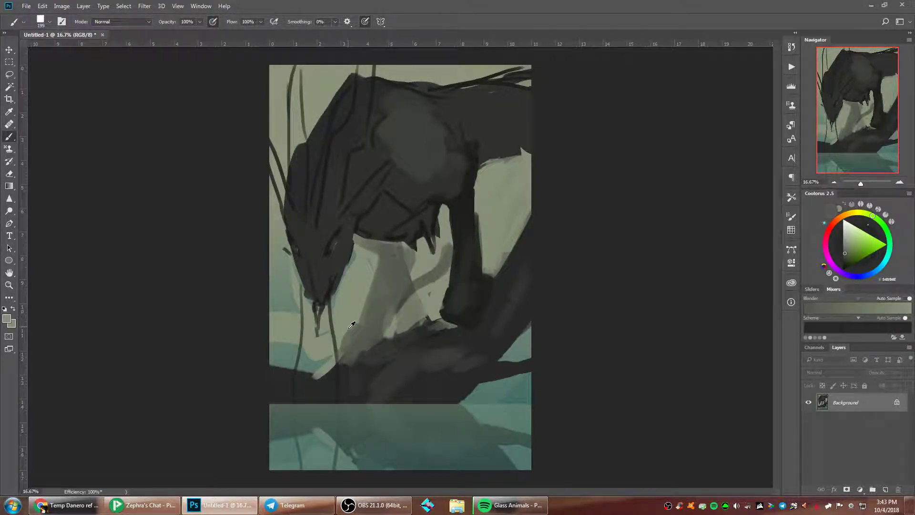
{"action": "left_click", "coordinate": [352, 325], "text": "alt"}
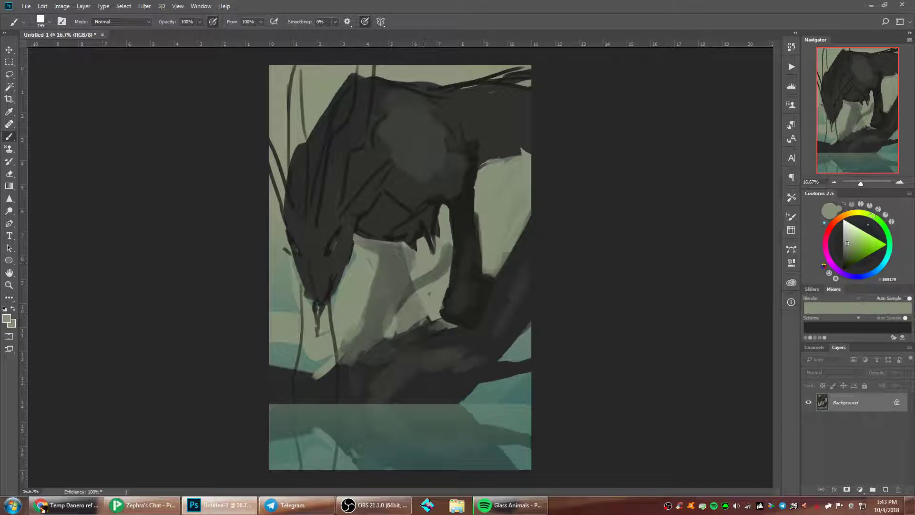
- Darken the second far leg and the shadow beneath the belly with sampled mid and dark tones
{"action": "left_click", "coordinate": [422, 262], "text": "alt"}
{"action": "left_click_drag", "start_coordinate": [411, 257], "coordinate": [394, 329]}
{"action": "left_click", "coordinate": [402, 291], "text": "alt"}
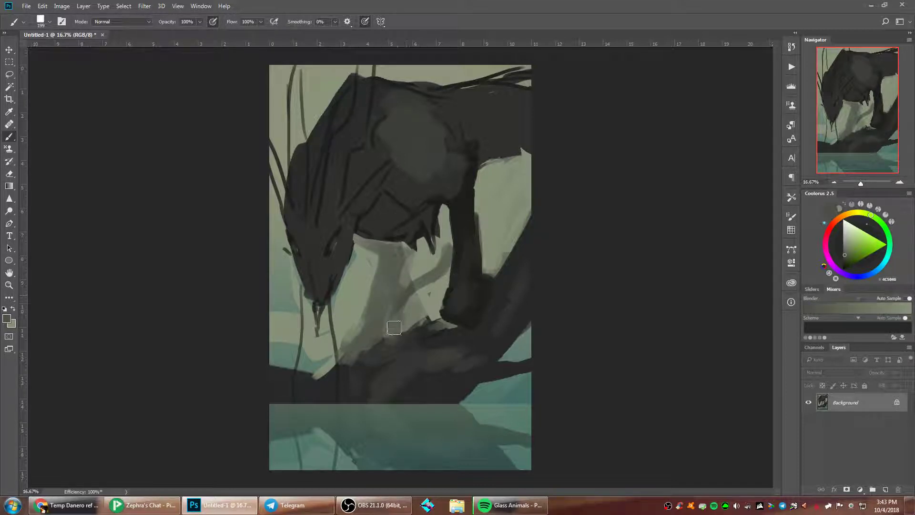
{"action": "left_click", "coordinate": [393, 349], "text": "alt"}
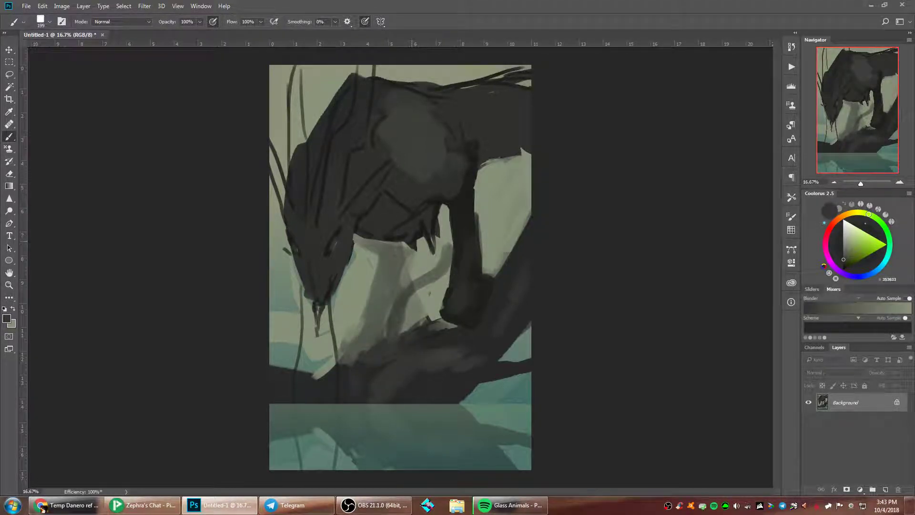
{"action": "mouse_move", "coordinate": [410, 260]}
{"action": "left_mouse_down"}
{"action": "mouse_move", "coordinate": [370, 241]}
{"action": "mouse_move", "coordinate": [381, 238]}
{"action": "left_mouse_up"}
- Set the brush to 51 px, clean the jaw's edge with sampled background colour, then sample a dark tone and enlarge the brush
{"action": "right_click", "coordinate": [439, 181]}
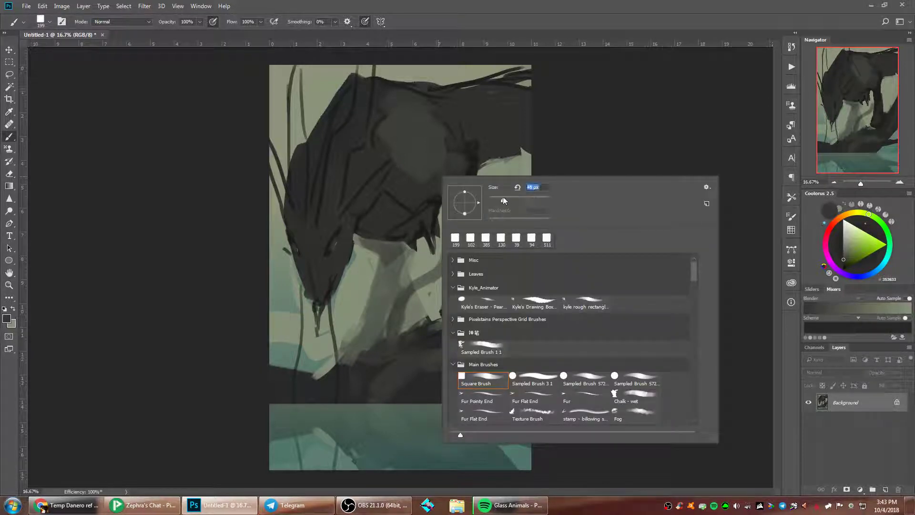
{"action": "type", "text": "51"}
{"action": "key", "text": "Return"}
{"action": "left_click", "coordinate": [354, 280], "text": "alt"}
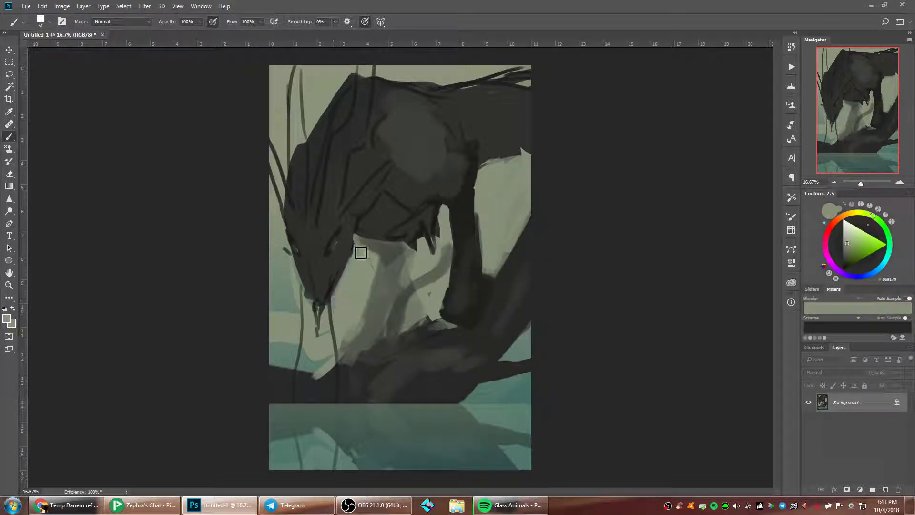
{"action": "left_click", "coordinate": [356, 236], "text": "alt"}
{"action": "right_click", "coordinate": [475, 172]}
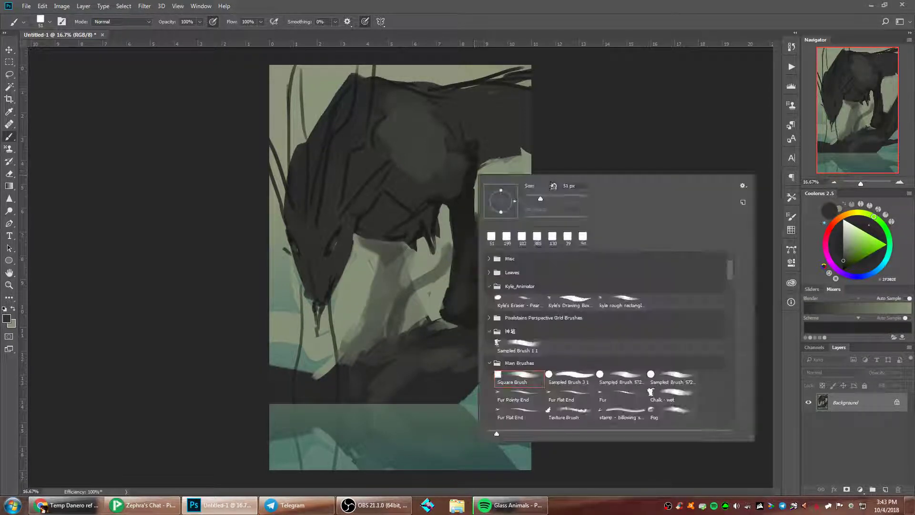
{"action": "left_click_drag", "start_coordinate": [540, 198], "coordinate": [553, 195]}
{"action": "key", "text": "Return"}
- Lasso the creature's head, ear and horns together with the surrounding background up to the canvas corner
{"action": "left_click", "coordinate": [10, 66]}
{"action": "left_click", "coordinate": [10, 72]}
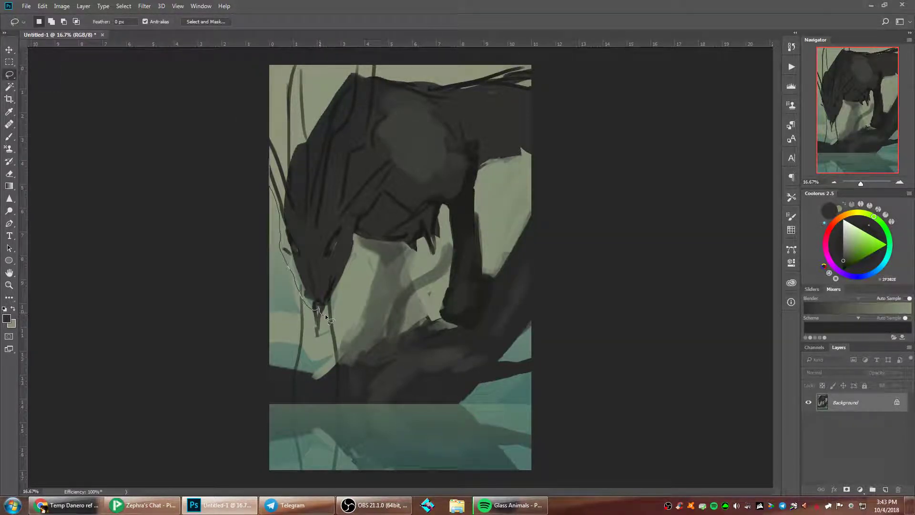
{"action": "left_click_drag", "start_coordinate": [357, 239], "coordinate": [395, 182]}
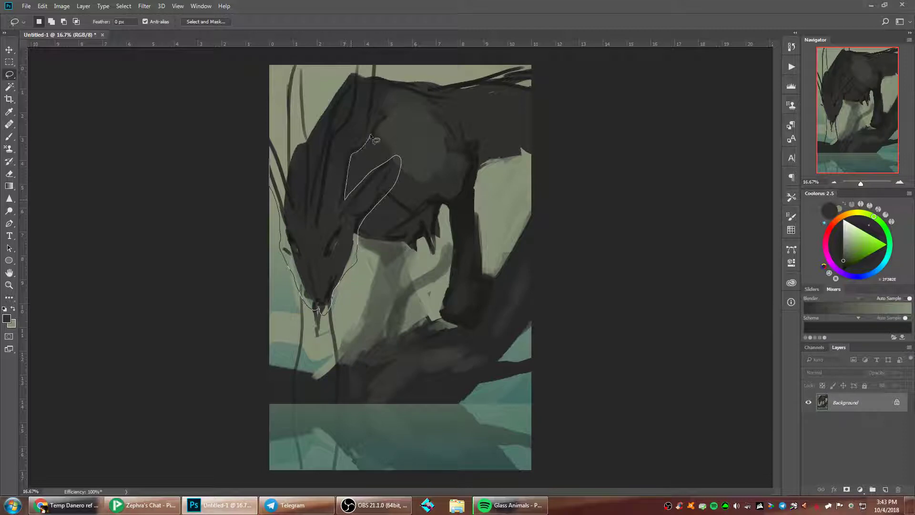
{"action": "left_click_drag", "start_coordinate": [234, 120], "coordinate": [233, 123]}
- Scale the selected head to about 86.5%, nudge it into place, apply the transform and clear the selection
{"action": "key", "text": "v"}
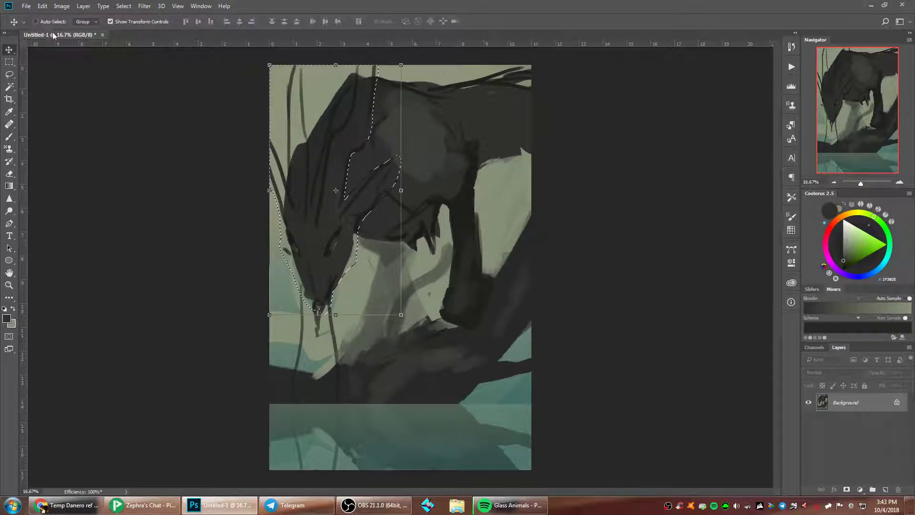
{"action": "left_click_drag", "start_coordinate": [402, 65], "coordinate": [383, 99]}
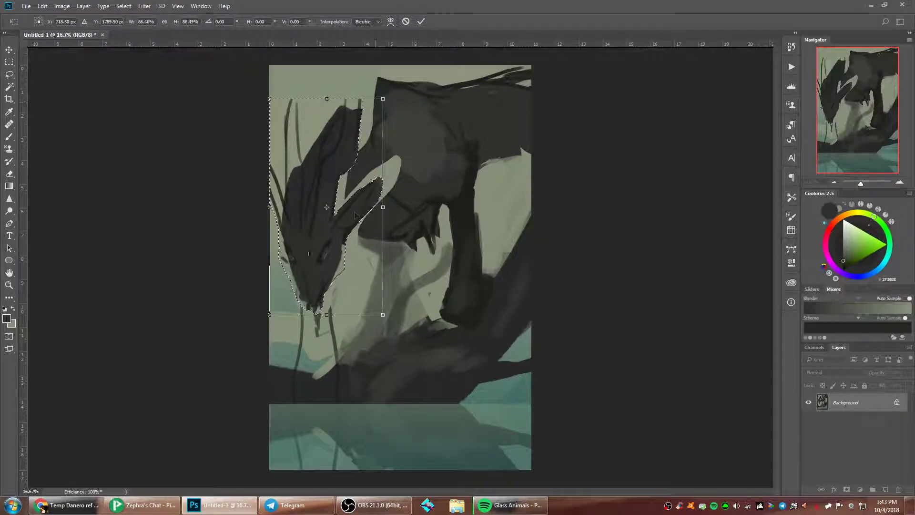
{"action": "left_click_drag", "start_coordinate": [350, 224], "coordinate": [352, 221]}
{"action": "key", "text": "Return"}
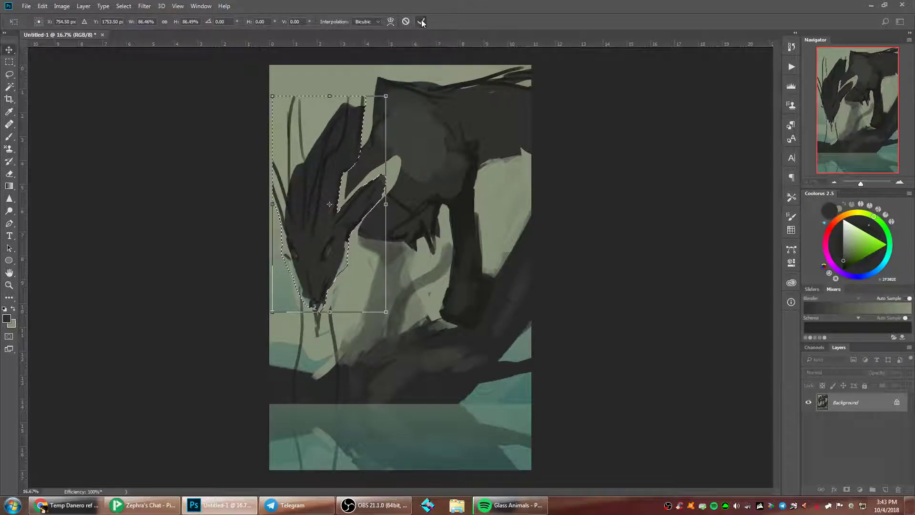
{"action": "left_click", "coordinate": [9, 76]}
{"action": "key", "text": "ctrl+d"}
- Set the brush to 243 px and paint dark grey over the gaps between the resized head, neck and shoulder
{"action": "left_click", "coordinate": [9, 137]}
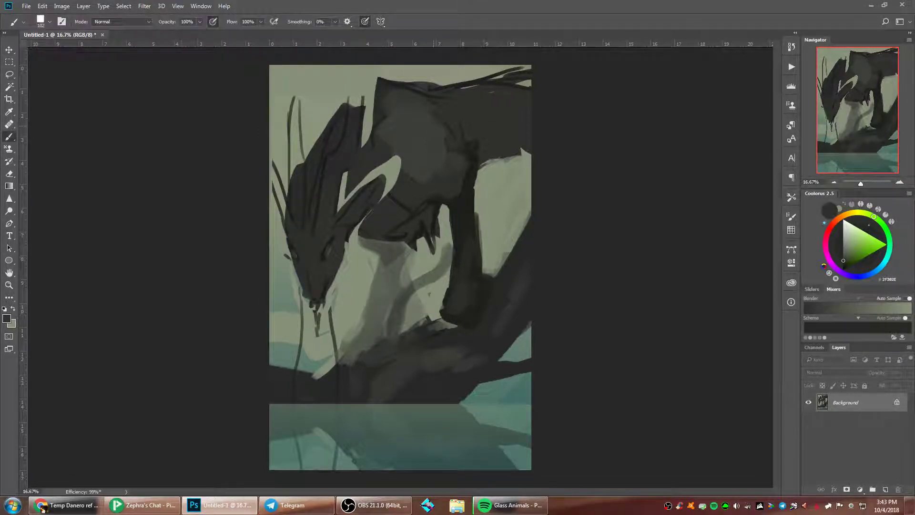
{"action": "right_click", "coordinate": [434, 126]}
{"action": "type", "text": "243"}
{"action": "key", "text": "Return"}
{"action": "mouse_move", "coordinate": [360, 220]}
{"action": "left_mouse_down"}
{"action": "mouse_move", "coordinate": [376, 206]}
{"action": "mouse_move", "coordinate": [378, 183]}
{"action": "mouse_move", "coordinate": [362, 178]}
{"action": "mouse_move", "coordinate": [338, 204]}
{"action": "mouse_move", "coordinate": [344, 173]}
{"action": "mouse_move", "coordinate": [341, 201]}
{"action": "mouse_move", "coordinate": [395, 169]}
{"action": "mouse_move", "coordinate": [380, 220]}
{"action": "mouse_move", "coordinate": [395, 161]}
{"action": "mouse_move", "coordinate": [371, 165]}
{"action": "mouse_move", "coordinate": [357, 143]}
{"action": "mouse_move", "coordinate": [373, 88]}
{"action": "mouse_move", "coordinate": [364, 152]}
{"action": "mouse_move", "coordinate": [340, 124]}
{"action": "mouse_move", "coordinate": [379, 85]}
{"action": "left_mouse_up"}
{"action": "right_click", "coordinate": [505, 119]}
{"action": "key", "text": "Escape"}
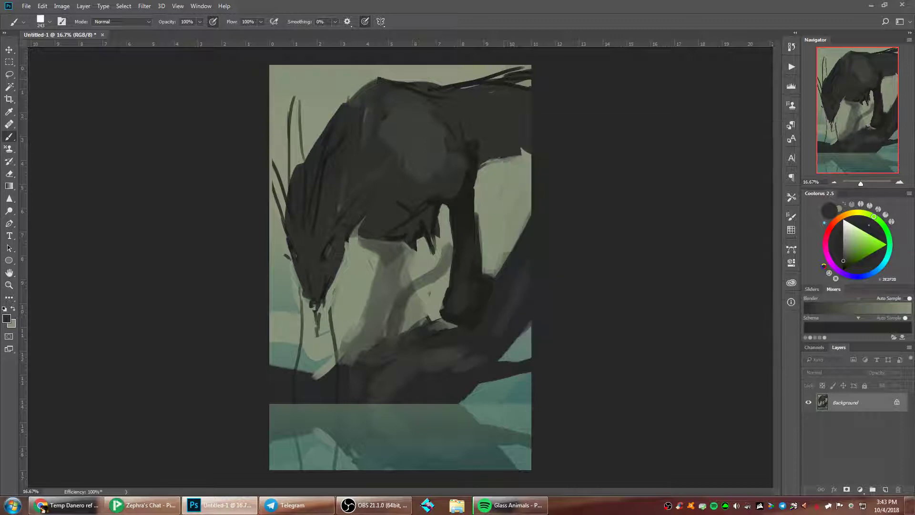
- Thicken the horns with a dark tone sampled from the head, extending the upright ones to the canvas's upper edge
{"action": "left_click", "coordinate": [332, 172], "text": "alt"}
{"action": "mouse_move", "coordinate": [355, 95]}
{"action": "left_mouse_down"}
{"action": "mouse_move", "coordinate": [356, 74]}
{"action": "mouse_move", "coordinate": [355, 83]}
{"action": "left_mouse_up"}
{"action": "left_click_drag", "start_coordinate": [299, 75], "coordinate": [296, 147]}
{"action": "left_click_drag", "start_coordinate": [299, 74], "coordinate": [297, 123]}
{"action": "left_click_drag", "start_coordinate": [295, 160], "coordinate": [298, 170]}
{"action": "left_click_drag", "start_coordinate": [284, 212], "coordinate": [259, 152]}
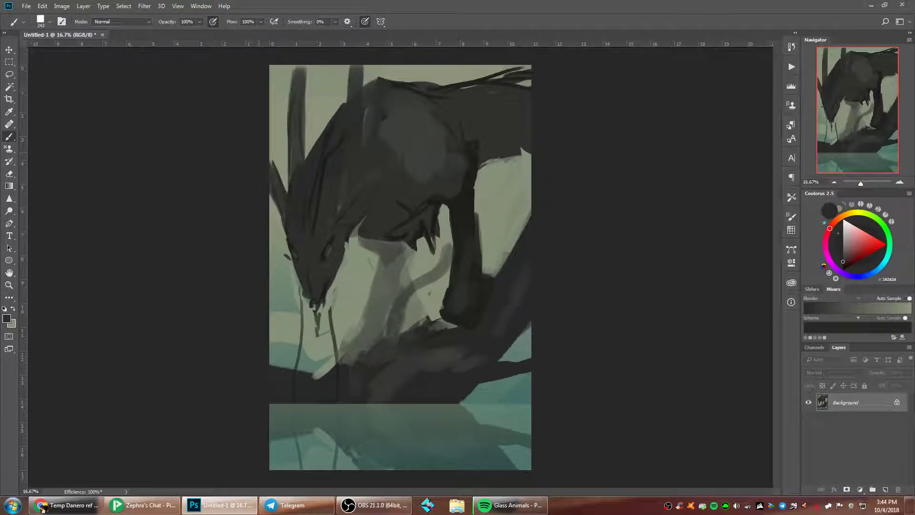
- Flip the canvas horizontally and broaden the grey planes on the creature's shoulder and belly with sampled tones
{"action": "key", "text": "ctrl+shift+h"}
{"action": "left_click", "coordinate": [387, 139], "text": "alt"}
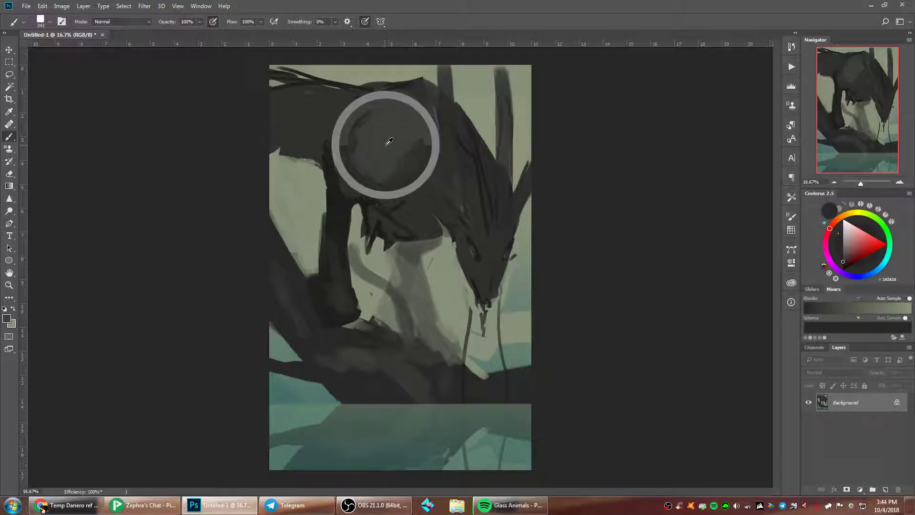
{"action": "mouse_move", "coordinate": [402, 172]}
{"action": "left_mouse_down"}
{"action": "mouse_move", "coordinate": [382, 188]}
{"action": "mouse_move", "coordinate": [354, 176]}
{"action": "left_mouse_up"}
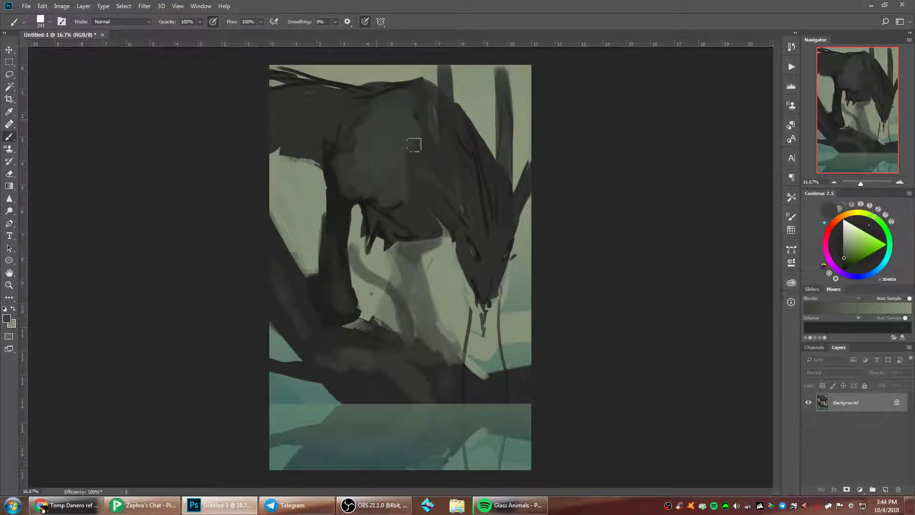
{"action": "left_click", "coordinate": [439, 251], "text": "alt"}
{"action": "mouse_move", "coordinate": [369, 210]}
{"action": "left_mouse_down"}
{"action": "mouse_move", "coordinate": [398, 239]}
{"action": "mouse_move", "coordinate": [417, 219]}
{"action": "mouse_move", "coordinate": [436, 224]}
{"action": "left_mouse_up"}
- Paint a lighter grey plane across the creature's flank and reinforce its back with a sampled dark tone
{"action": "left_click", "coordinate": [395, 226], "text": "alt"}
{"action": "mouse_move", "coordinate": [331, 132]}
{"action": "left_mouse_down"}
{"action": "mouse_move", "coordinate": [301, 117]}
{"action": "mouse_move", "coordinate": [273, 132]}
{"action": "left_mouse_up"}
{"action": "left_click", "coordinate": [333, 90], "text": "alt"}
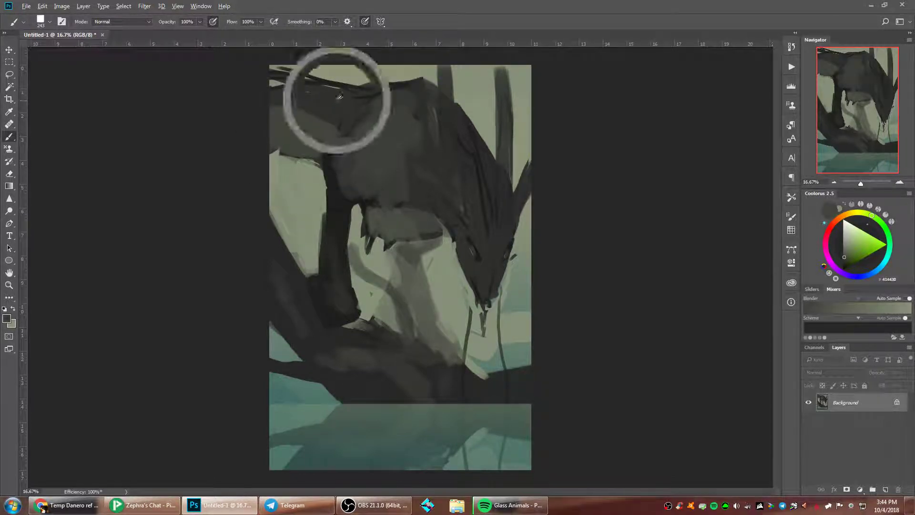
{"action": "mouse_move", "coordinate": [336, 114]}
{"action": "left_mouse_down"}
{"action": "mouse_move", "coordinate": [286, 126]}
{"action": "mouse_move", "coordinate": [320, 89]}
{"action": "left_mouse_up"}
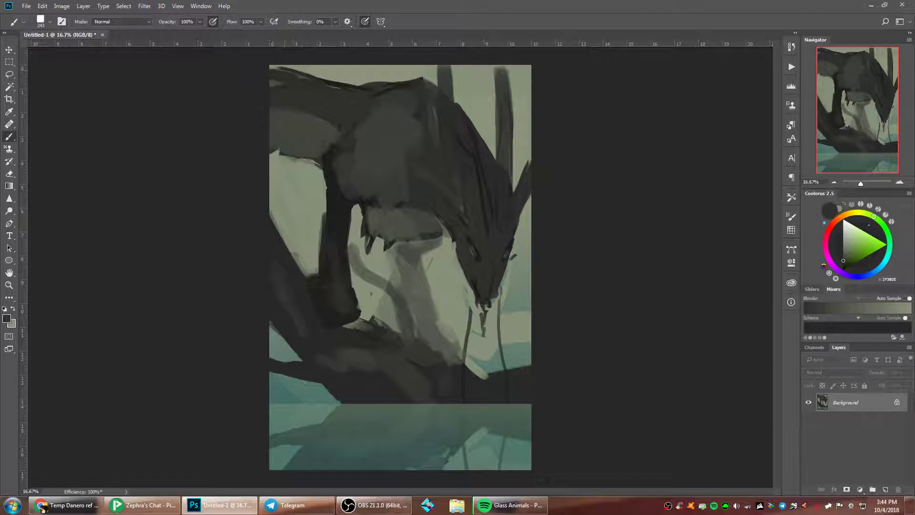
- Reduce the brush size and paint the branch's underside in sampled dark tones down past the waterline
{"action": "right_click", "coordinate": [415, 233]}
{"action": "left_click", "coordinate": [371, 394]}
{"action": "left_click", "coordinate": [371, 392], "text": "alt"}
{"action": "mouse_move", "coordinate": [351, 405]}
{"action": "left_mouse_down"}
{"action": "mouse_move", "coordinate": [425, 412]}
{"action": "mouse_move", "coordinate": [408, 405]}
{"action": "left_mouse_up"}
{"action": "right_click", "coordinate": [604, 255]}
{"action": "left_click", "coordinate": [602, 253]}
{"action": "left_click", "coordinate": [657, 227]}
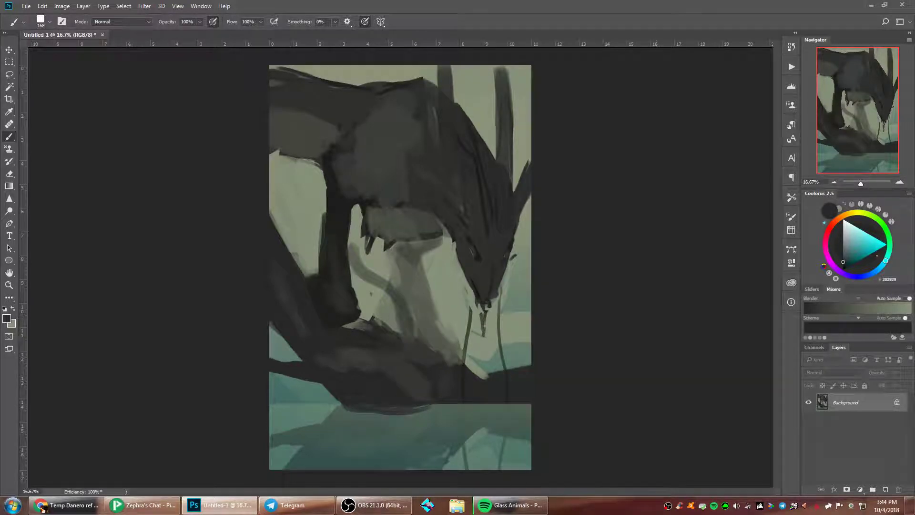
{"action": "left_click_drag", "start_coordinate": [352, 401], "coordinate": [514, 403]}
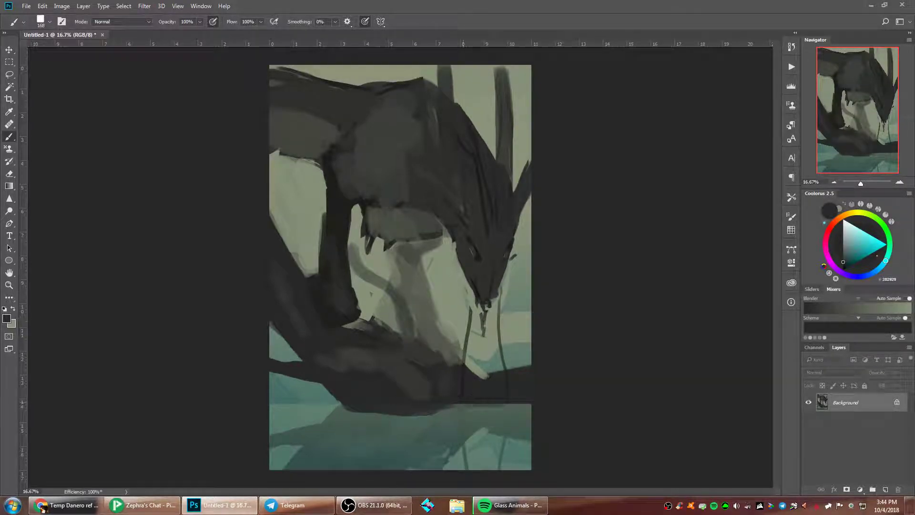
- Repaint the background around the whiskers and beside the distant trunk with a sampled pale grey-green
{"action": "left_click", "coordinate": [469, 319], "text": "alt"}
{"action": "left_click_drag", "start_coordinate": [480, 358], "coordinate": [496, 354]}
{"action": "left_click_drag", "start_coordinate": [506, 309], "coordinate": [528, 275]}
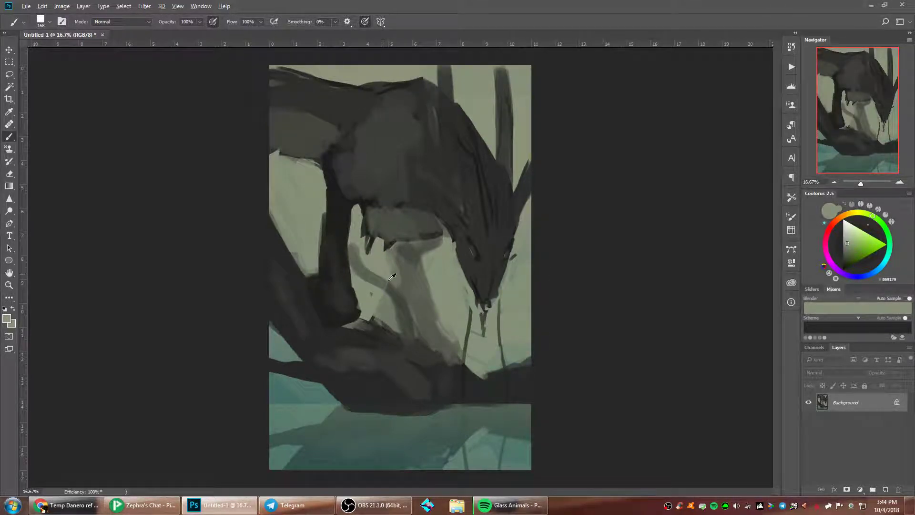
{"action": "mouse_move", "coordinate": [384, 292]}
{"action": "left_mouse_down"}
{"action": "mouse_move", "coordinate": [383, 318]}
{"action": "mouse_move", "coordinate": [394, 325]}
{"action": "mouse_move", "coordinate": [391, 303]}
{"action": "left_mouse_up"}
- Paint faint grey-green branches in the background behind the creature's foreleg, back and horns
{"action": "left_click", "coordinate": [403, 311], "text": "alt"}
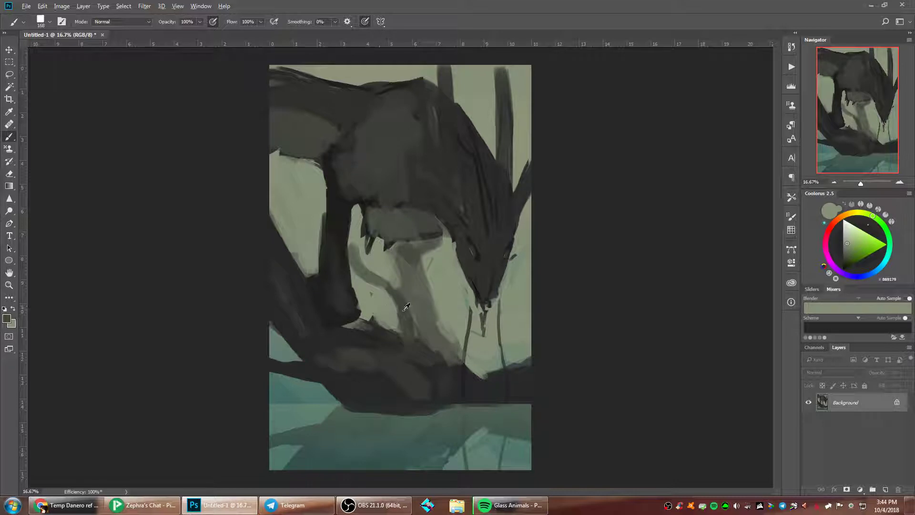
{"action": "mouse_move", "coordinate": [322, 214]}
{"action": "left_mouse_down"}
{"action": "mouse_move", "coordinate": [270, 185]}
{"action": "mouse_move", "coordinate": [286, 157]}
{"action": "left_mouse_up"}
{"action": "left_click_drag", "start_coordinate": [340, 64], "coordinate": [327, 89]}
{"action": "left_click_drag", "start_coordinate": [504, 66], "coordinate": [543, 146]}
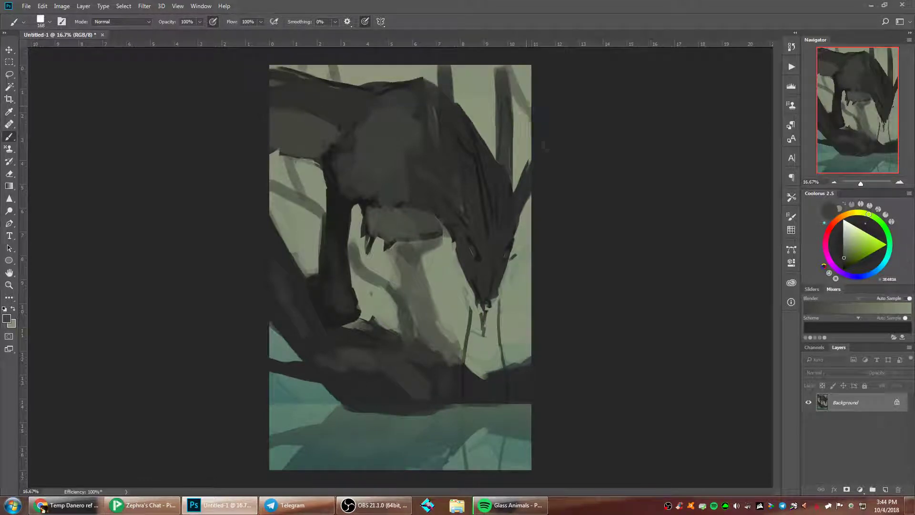
{"action": "left_click_drag", "start_coordinate": [528, 359], "coordinate": [523, 302]}
{"action": "key", "text": "ctrl+z"}
- Fill the distant strip beneath the whiskers with sampled teals, using an 80 px brush, and set the brush to 124 px
{"action": "left_click", "coordinate": [321, 392], "text": "alt"}
{"action": "mouse_move", "coordinate": [463, 355]}
{"action": "left_mouse_down"}
{"action": "mouse_move", "coordinate": [547, 336]}
{"action": "mouse_move", "coordinate": [469, 370]}
{"action": "mouse_move", "coordinate": [494, 366]}
{"action": "left_mouse_up"}
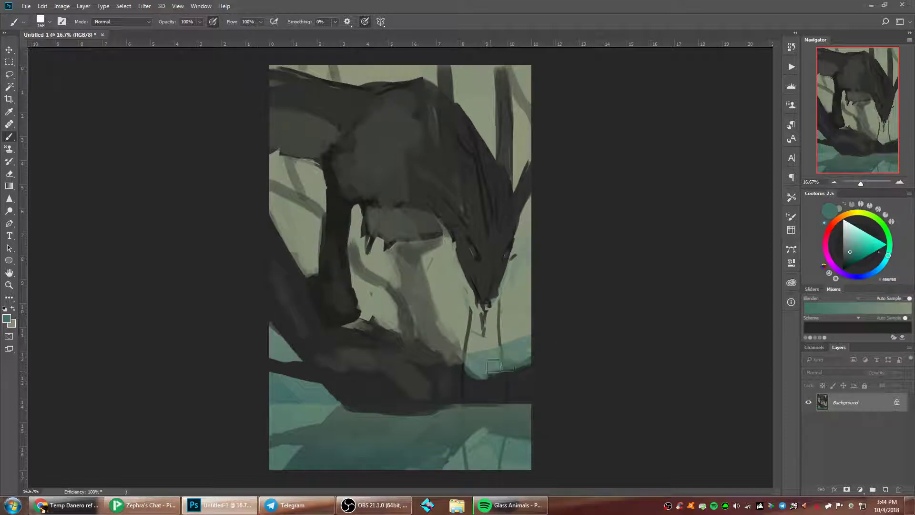
{"action": "left_click", "coordinate": [308, 407], "text": "alt"}
{"action": "right_click", "coordinate": [493, 360]}
{"action": "left_click", "coordinate": [566, 253]}
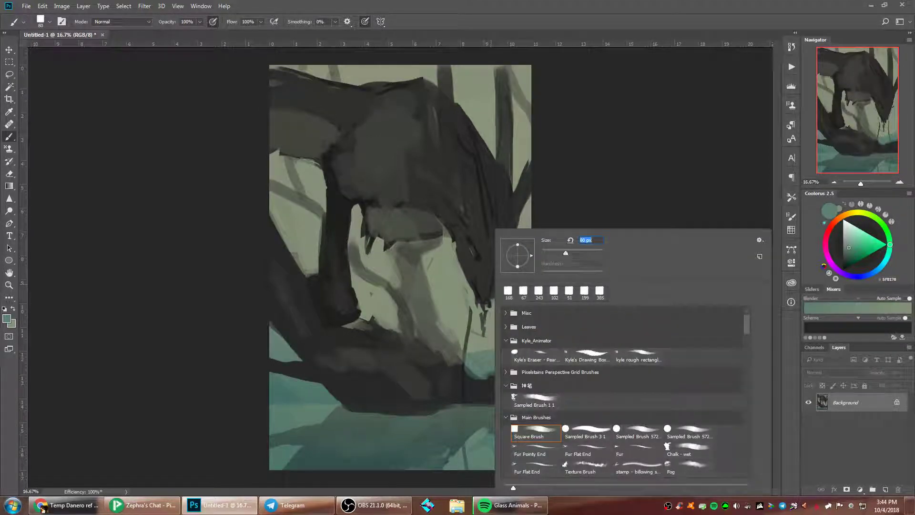
{"action": "key", "text": "Return"}
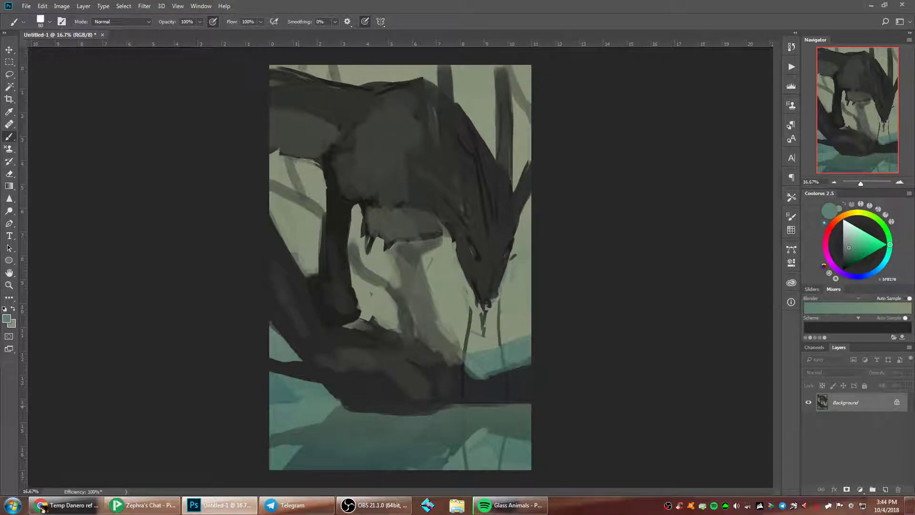
{"action": "left_click", "coordinate": [291, 392], "text": "alt"}
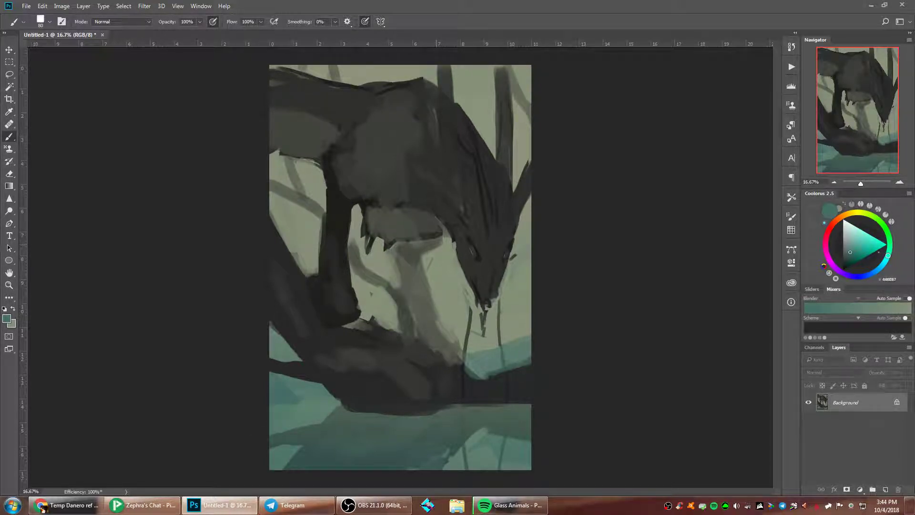
{"action": "right_click", "coordinate": [603, 254]}
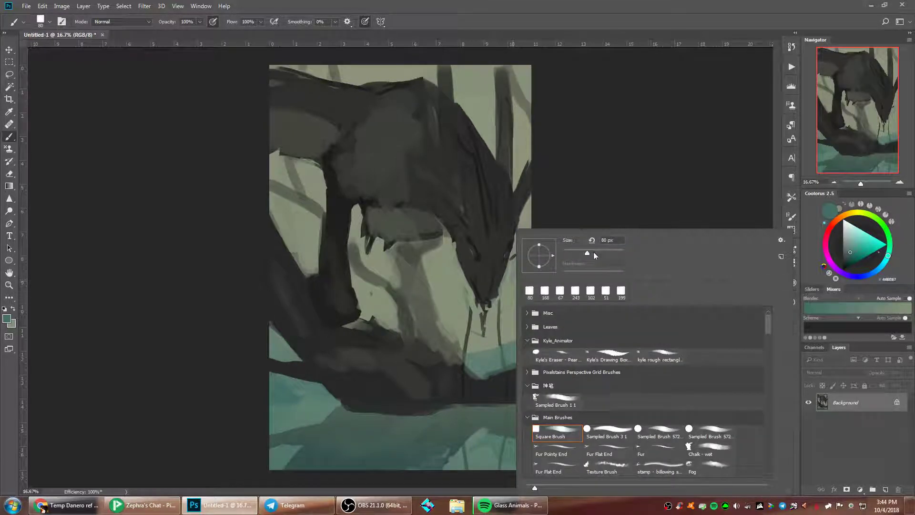
{"action": "left_click_drag", "start_coordinate": [597, 253], "coordinate": [601, 253]}
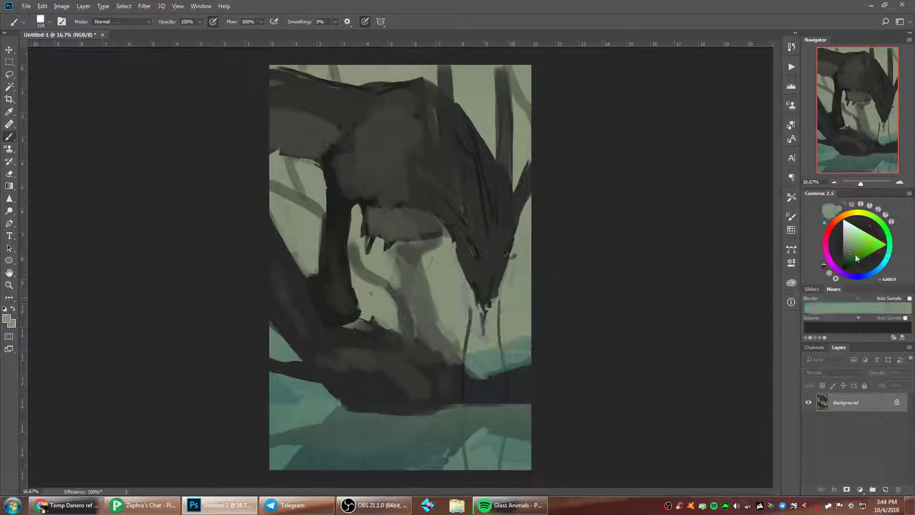
{"action": "left_click", "coordinate": [849, 238]}
{"action": "mouse_move", "coordinate": [431, 291]}
{"action": "left_mouse_down"}
{"action": "mouse_move", "coordinate": [450, 249]}
{"action": "mouse_move", "coordinate": [460, 285]}
{"action": "mouse_move", "coordinate": [445, 295]}
{"action": "mouse_move", "coordinate": [448, 286]}
{"action": "mouse_move", "coordinate": [464, 300]}
{"action": "left_mouse_up"}
{"action": "key", "text": "ctrl+z"}
- Choose a pale yellow-green and paint bright background patches between the foreleg and the head, on both sides of the distant trunk
{"action": "left_click", "coordinate": [853, 230]}
{"action": "left_click", "coordinate": [864, 213]}
{"action": "mouse_move", "coordinate": [398, 253]}
{"action": "left_mouse_down"}
{"action": "mouse_move", "coordinate": [388, 278]}
{"action": "mouse_move", "coordinate": [378, 247]}
{"action": "left_mouse_up"}
{"action": "key", "text": "x"}
{"action": "mouse_move", "coordinate": [374, 294]}
{"action": "left_mouse_down"}
{"action": "mouse_move", "coordinate": [389, 301]}
{"action": "mouse_move", "coordinate": [380, 294]}
{"action": "left_mouse_up"}
- Extend sampled pale greens into the gap behind the foreleg, along the belly fringe and beside the creature's face
{"action": "left_click", "coordinate": [361, 280], "text": "alt"}
{"action": "left_click", "coordinate": [378, 268], "text": "alt"}
{"action": "mouse_move", "coordinate": [364, 256]}
{"action": "left_mouse_down"}
{"action": "mouse_move", "coordinate": [319, 243]}
{"action": "mouse_move", "coordinate": [301, 225]}
{"action": "mouse_move", "coordinate": [305, 218]}
{"action": "mouse_move", "coordinate": [280, 204]}
{"action": "mouse_move", "coordinate": [322, 204]}
{"action": "mouse_move", "coordinate": [311, 169]}
{"action": "left_mouse_up"}
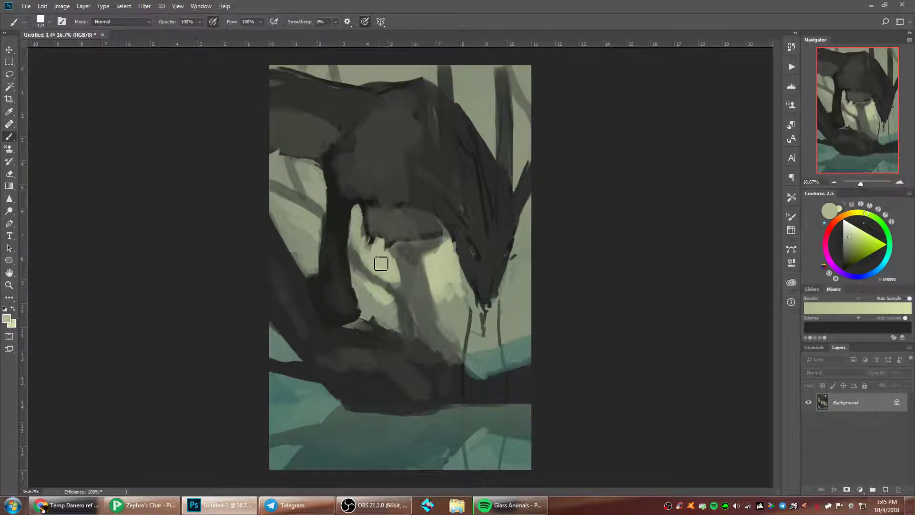
{"action": "left_click_drag", "start_coordinate": [381, 263], "coordinate": [367, 244]}
{"action": "left_click_drag", "start_coordinate": [445, 298], "coordinate": [448, 304]}
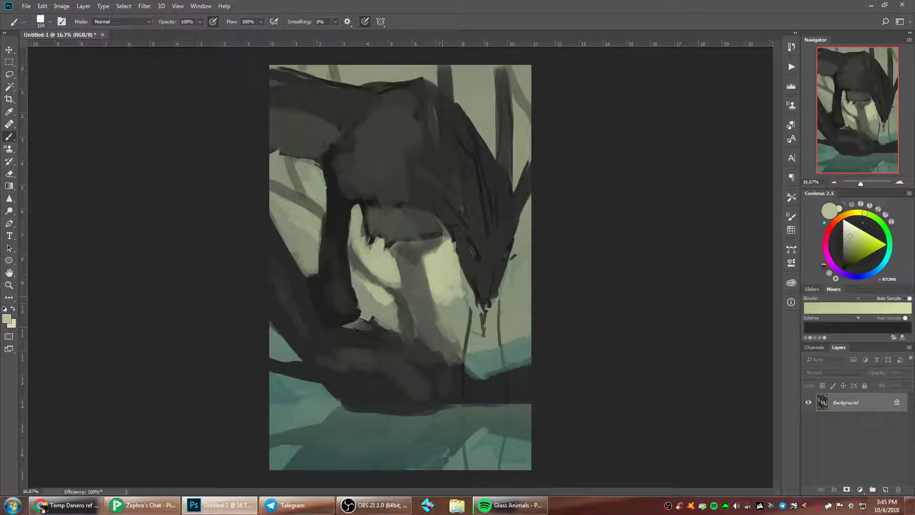
{"action": "mouse_move", "coordinate": [513, 261]}
{"action": "left_mouse_down"}
{"action": "mouse_move", "coordinate": [534, 242]}
{"action": "mouse_move", "coordinate": [517, 257]}
{"action": "mouse_move", "coordinate": [537, 217]}
{"action": "left_mouse_up"}
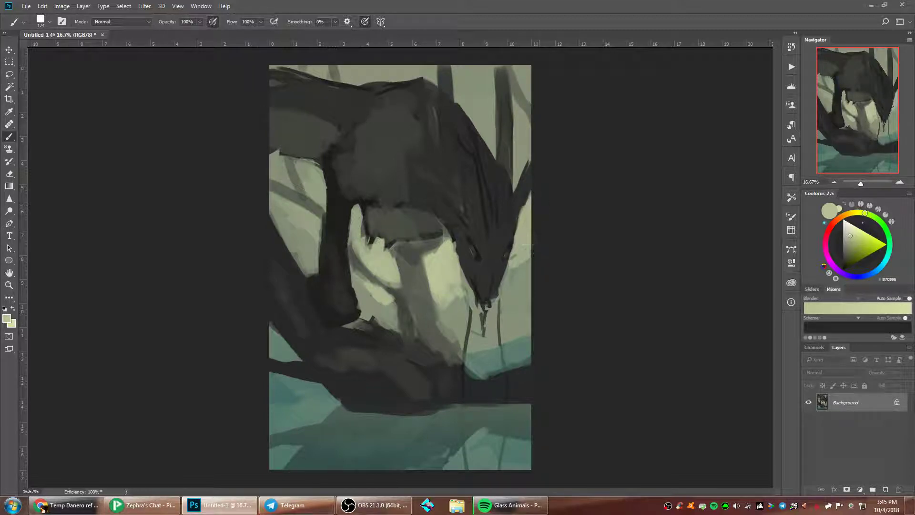
{"action": "left_click", "coordinate": [522, 278], "text": "alt"}
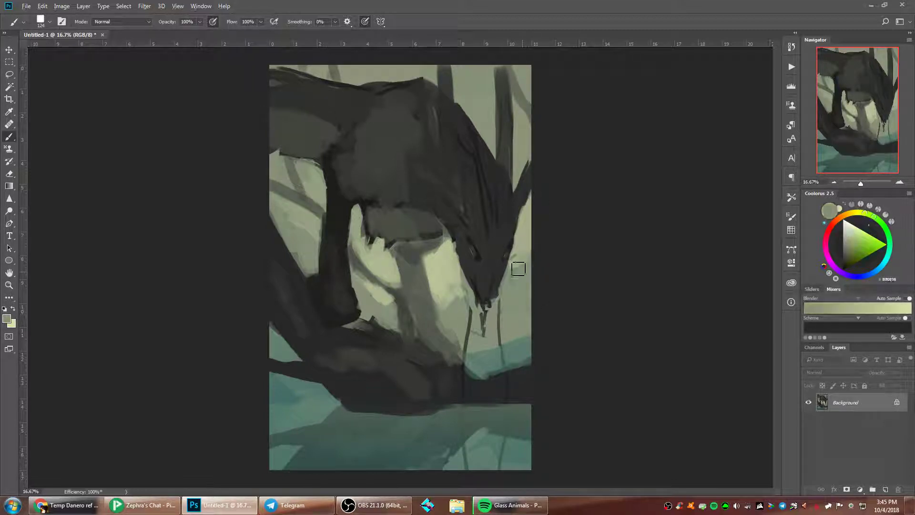
- Add a pale yellow-green reflection to the water at the canvas's lower edge, softened with a sampled grey-green
{"action": "left_click", "coordinate": [438, 280], "text": "alt"}
{"action": "left_click_drag", "start_coordinate": [483, 427], "coordinate": [476, 439]}
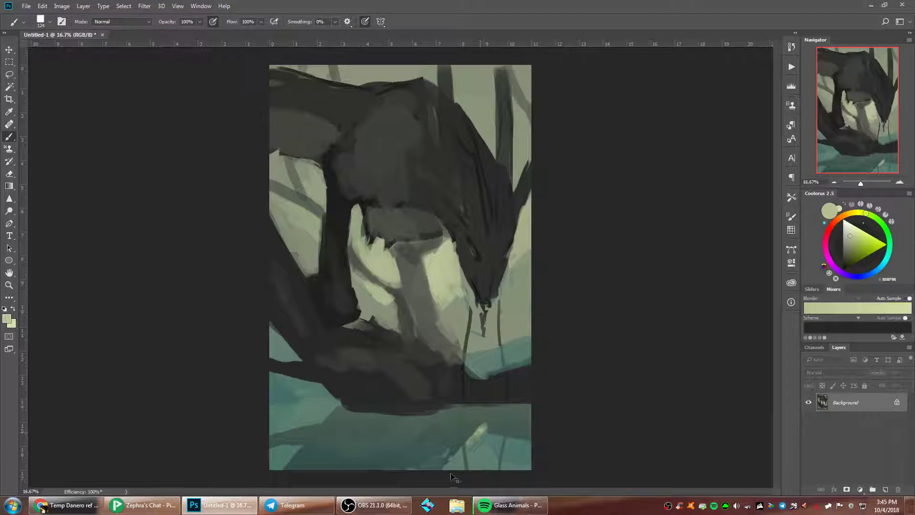
{"action": "key", "text": "ctrl+z"}
{"action": "mouse_move", "coordinate": [440, 467]}
{"action": "left_mouse_down"}
{"action": "mouse_move", "coordinate": [428, 471]}
{"action": "mouse_move", "coordinate": [446, 464]}
{"action": "left_mouse_up"}
{"action": "left_click", "coordinate": [444, 458], "text": "alt"}
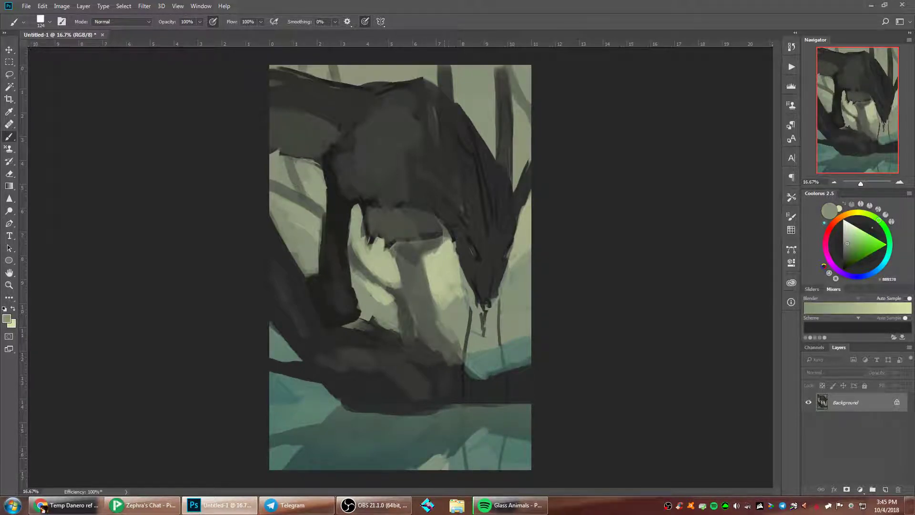
{"action": "left_click", "coordinate": [439, 463]}
- Break up the water's reflection below the branch with horizontal ripple strokes, alternating sampled light and dark teals
{"action": "left_click", "coordinate": [410, 409], "text": "alt"}
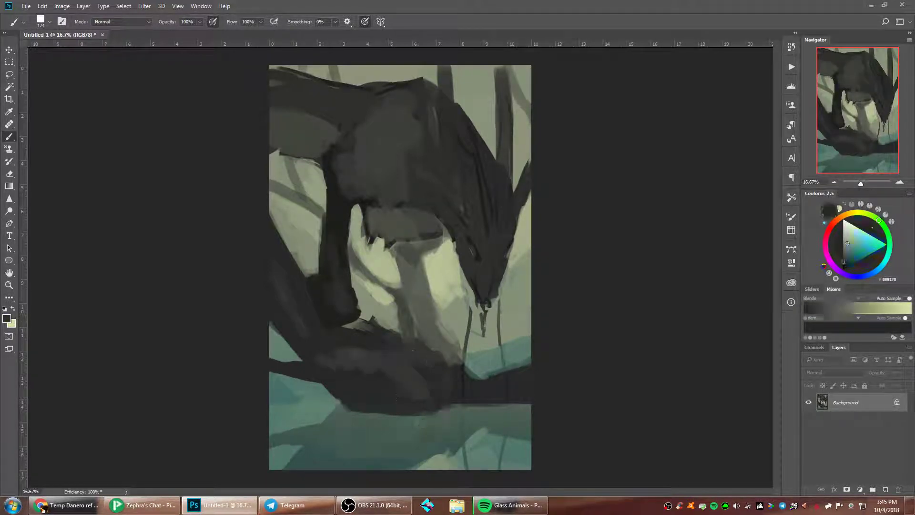
{"action": "left_click", "coordinate": [318, 406], "text": "alt"}
{"action": "left_click", "coordinate": [345, 423], "text": "alt"}
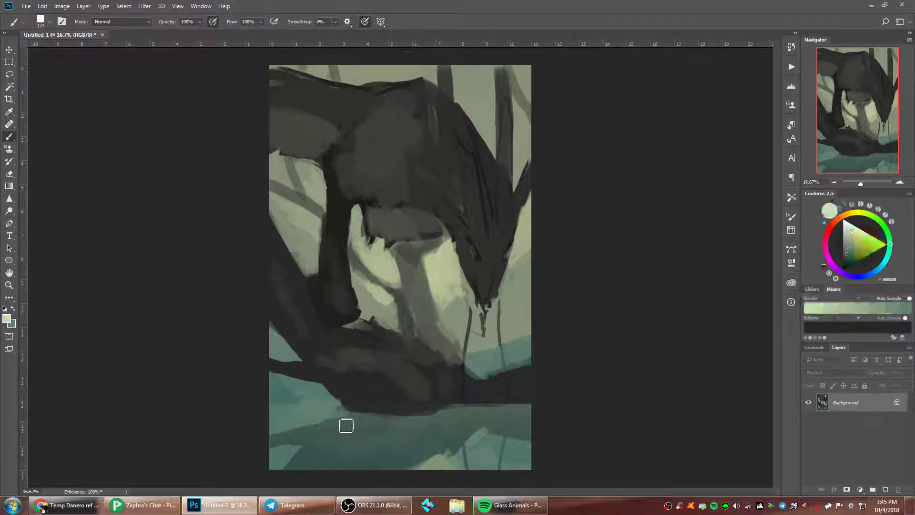
{"action": "left_click", "coordinate": [341, 433], "text": "alt"}
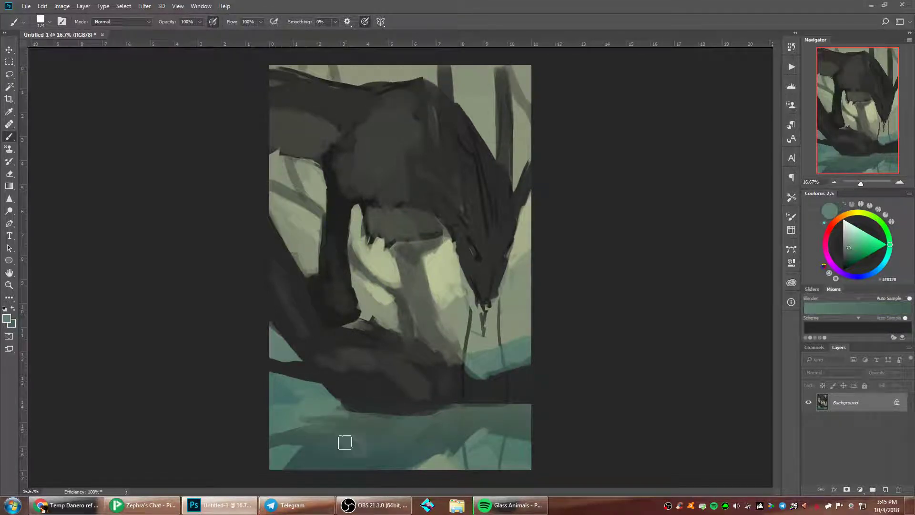
{"action": "key", "text": "x"}
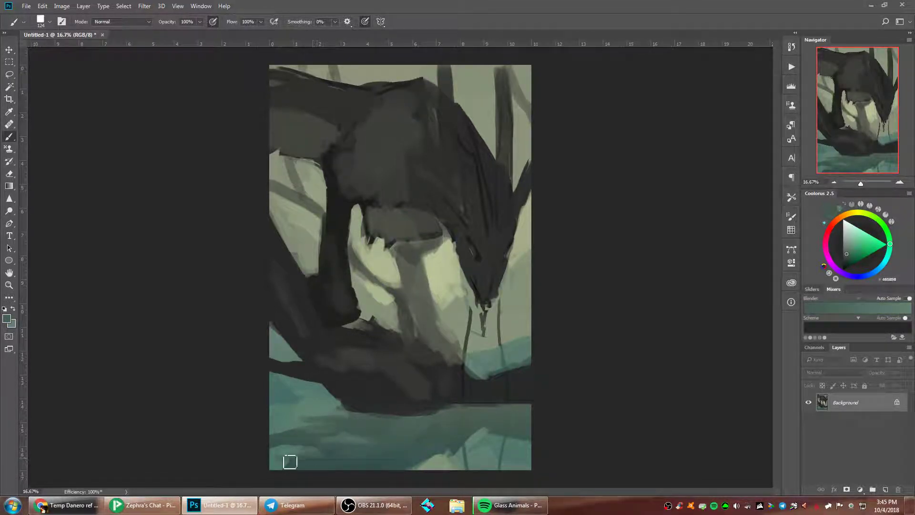
{"action": "key", "text": "x"}
{"action": "key", "text": "x"}
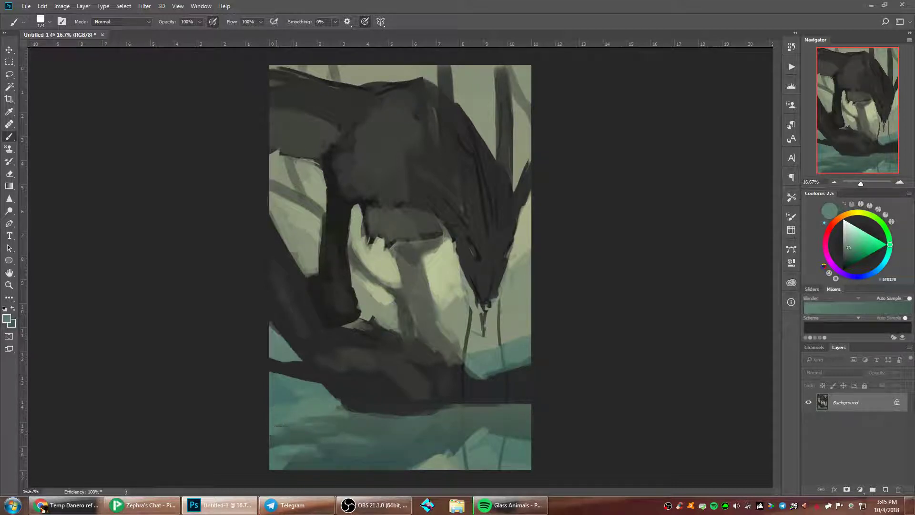
- Blend the pale reflection into the surrounding water with sampled grey-green and teal strokes
{"action": "left_click", "coordinate": [436, 453], "text": "alt"}
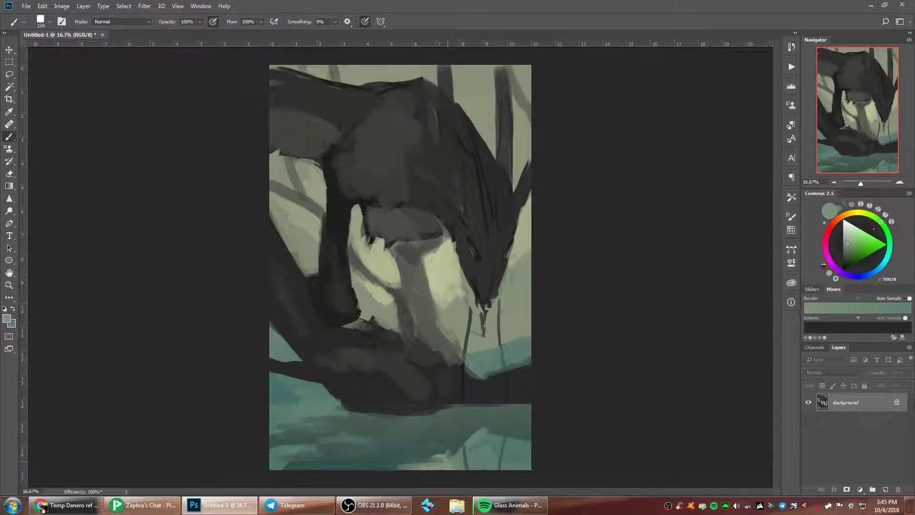
{"action": "left_click", "coordinate": [486, 437], "text": "alt"}
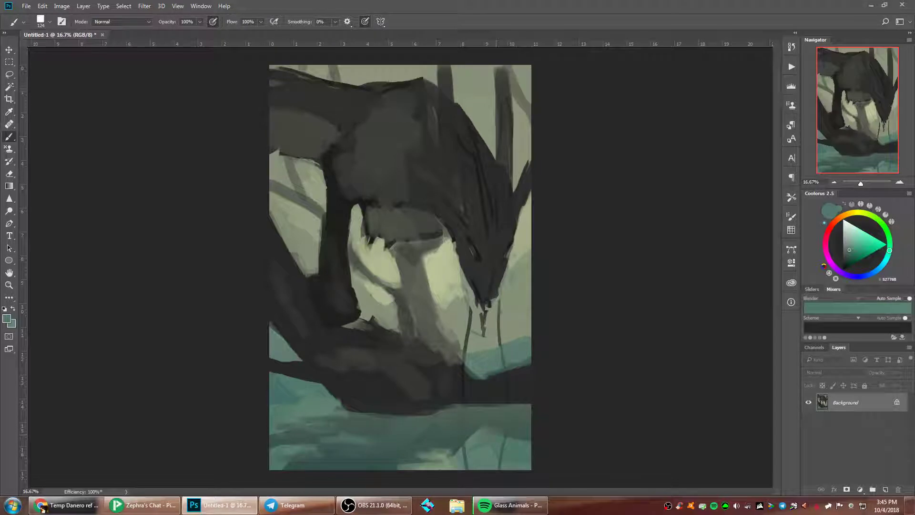
{"action": "left_click", "coordinate": [351, 435], "text": "alt"}
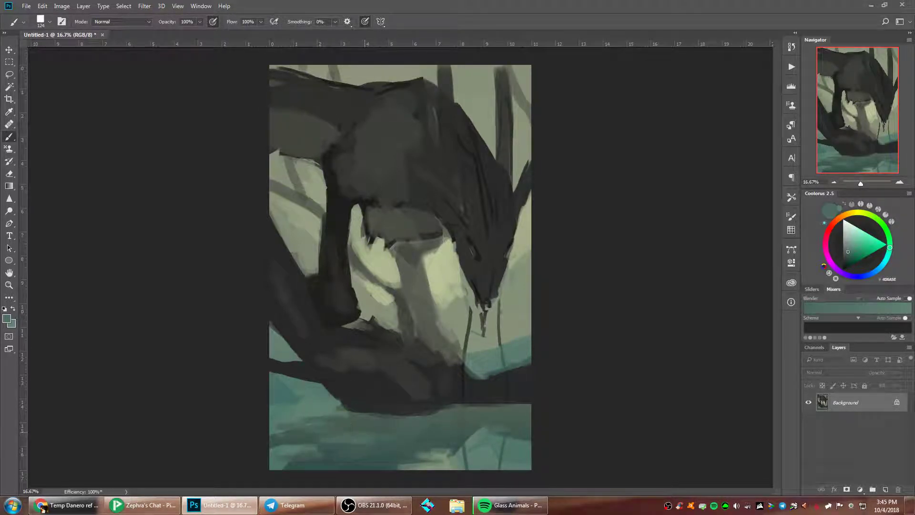
- Thicken the creature's forefoot and reshape the branch behind it with sampled dark and background tones
{"action": "left_click", "coordinate": [357, 299], "text": "alt"}
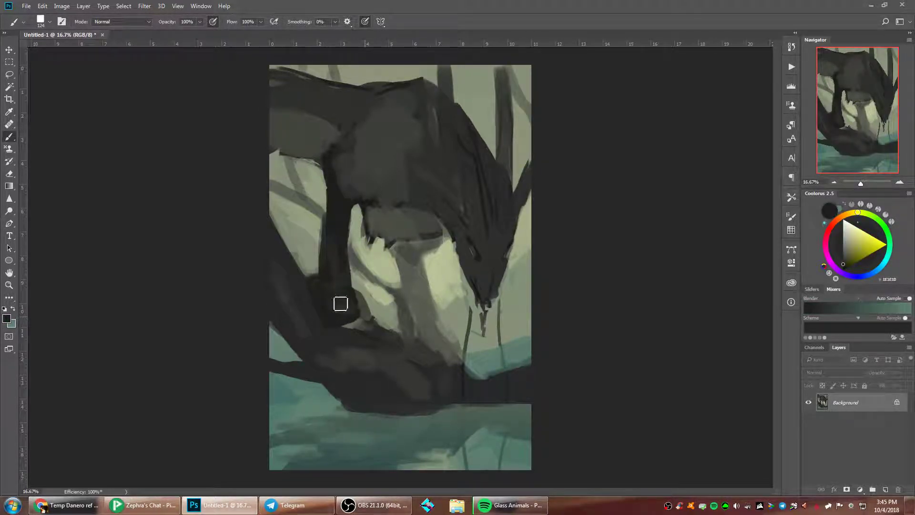
{"action": "mouse_move", "coordinate": [314, 276]}
{"action": "left_mouse_down"}
{"action": "mouse_move", "coordinate": [296, 276]}
{"action": "mouse_move", "coordinate": [290, 256]}
{"action": "left_mouse_up"}
{"action": "left_click", "coordinate": [296, 246], "text": "alt"}
{"action": "left_click", "coordinate": [288, 321], "text": "alt"}
{"action": "left_click_drag", "start_coordinate": [281, 329], "coordinate": [290, 340]}
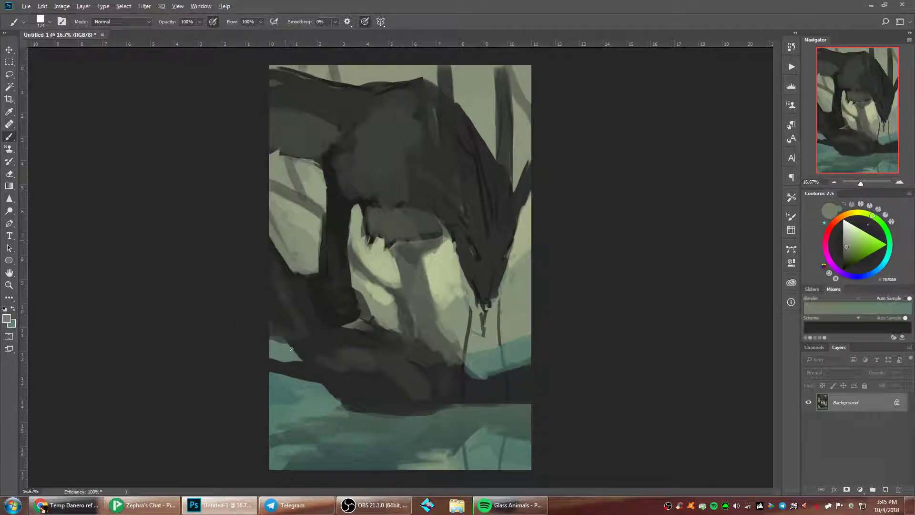
- Repaint the water gap beneath the branch with muted teal and rework the branch surface in sampled grey
{"action": "left_click", "coordinate": [289, 346], "text": "alt"}
{"action": "mouse_move", "coordinate": [290, 346]}
{"action": "left_mouse_down"}
{"action": "mouse_move", "coordinate": [303, 353]}
{"action": "mouse_move", "coordinate": [280, 351]}
{"action": "mouse_move", "coordinate": [311, 363]}
{"action": "mouse_move", "coordinate": [296, 355]}
{"action": "left_mouse_up"}
{"action": "left_click", "coordinate": [288, 353], "text": "alt"}
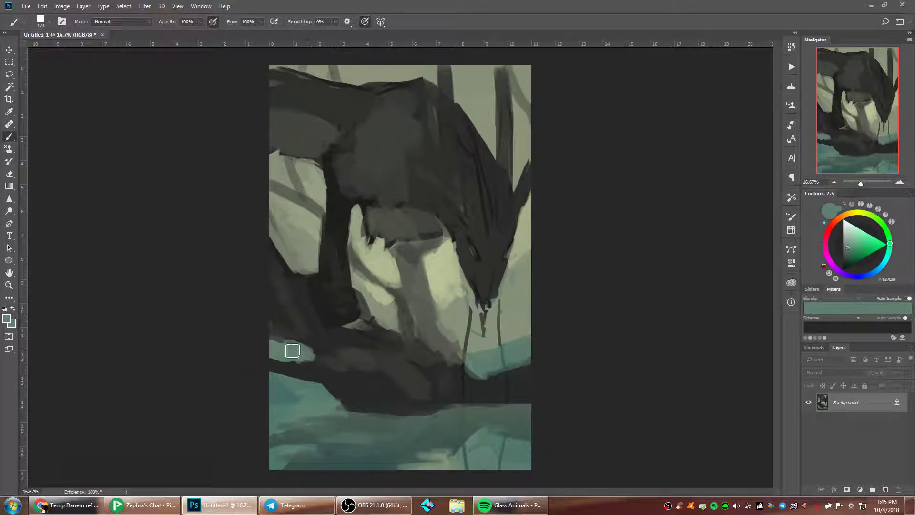
{"action": "left_click", "coordinate": [361, 358], "text": "alt"}
{"action": "left_click_drag", "start_coordinate": [357, 356], "coordinate": [344, 354]}
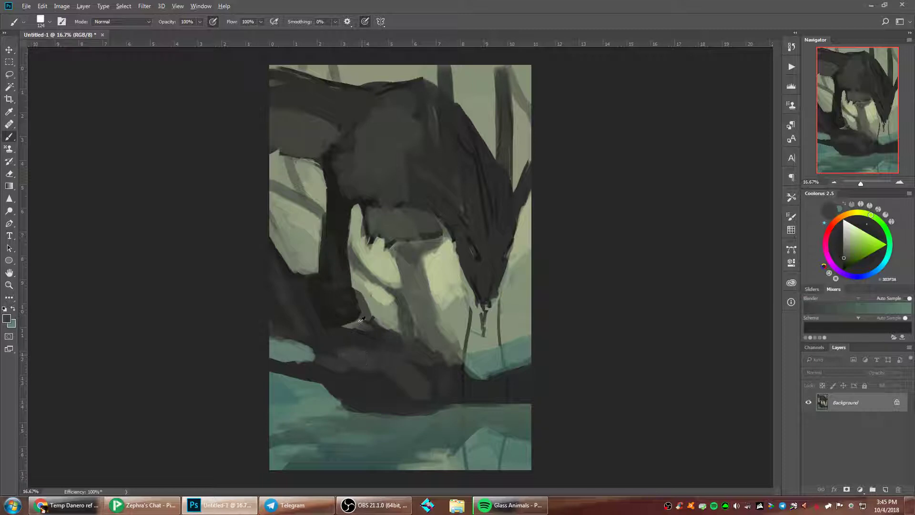
- Repaint the creature's front leg and chest with sampled dark greys, using a 73 px and a 228 px Square Brush
{"action": "left_click", "coordinate": [352, 319], "text": "alt"}
{"action": "right_click", "coordinate": [501, 219]}
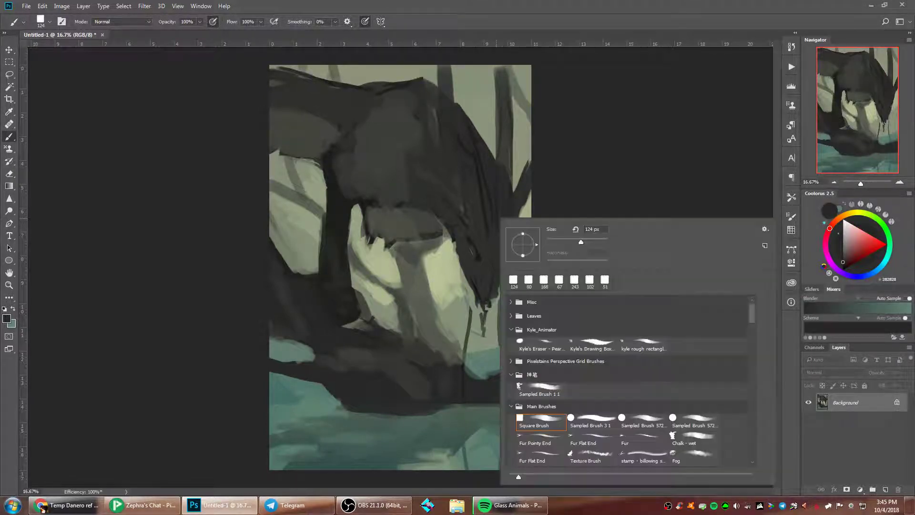
{"action": "left_click", "coordinate": [567, 242]}
{"action": "left_click", "coordinate": [416, 145]}
{"action": "left_click", "coordinate": [355, 156], "text": "alt"}
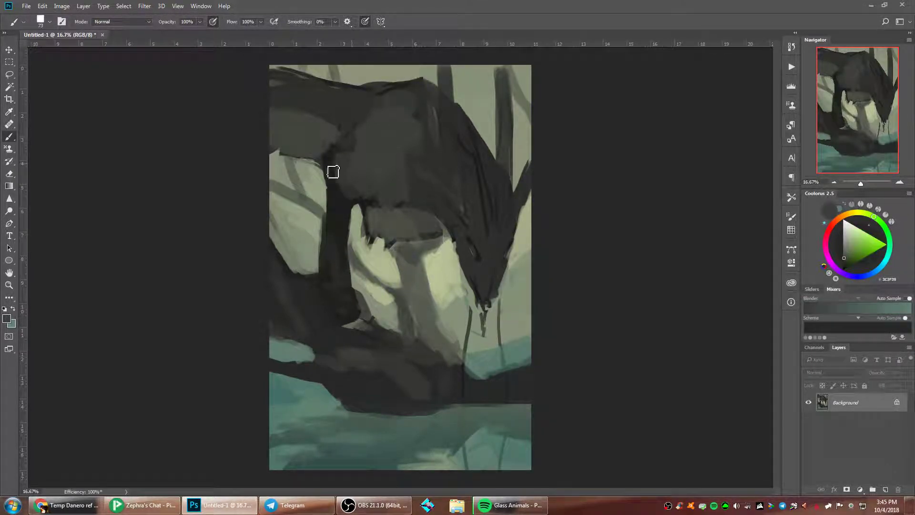
{"action": "mouse_move", "coordinate": [334, 171]}
{"action": "left_mouse_down"}
{"action": "mouse_move", "coordinate": [337, 204]}
{"action": "mouse_move", "coordinate": [352, 189]}
{"action": "mouse_move", "coordinate": [329, 243]}
{"action": "left_mouse_up"}
{"action": "right_click", "coordinate": [467, 164]}
{"action": "left_click", "coordinate": [561, 187]}
{"action": "left_click", "coordinate": [346, 185]}
{"action": "left_click", "coordinate": [341, 159], "text": "alt"}
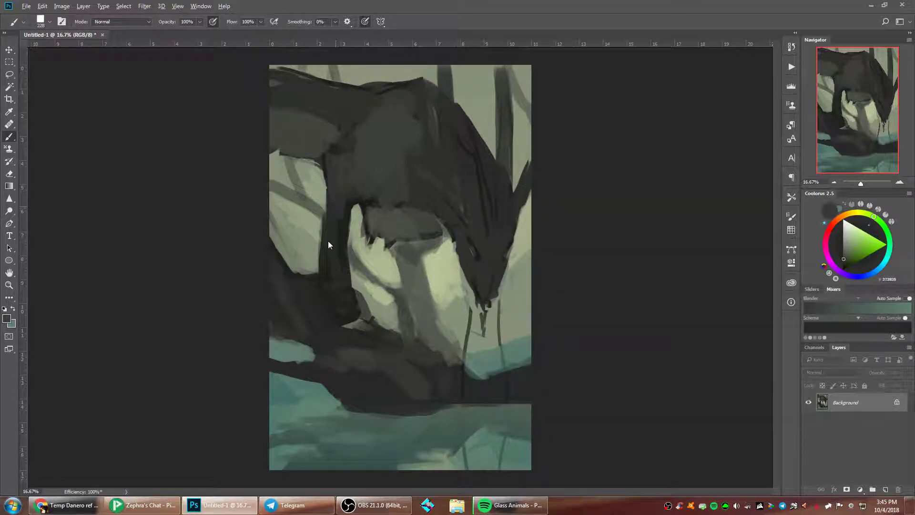
- Create a second window of the painting and turn on its proof colours for a grayscale value check
{"action": "left_click", "coordinate": [206, 10]}
{"action": "mouse_move", "coordinate": [203, 15]}
{"action": "left_click", "coordinate": [143, 190]}
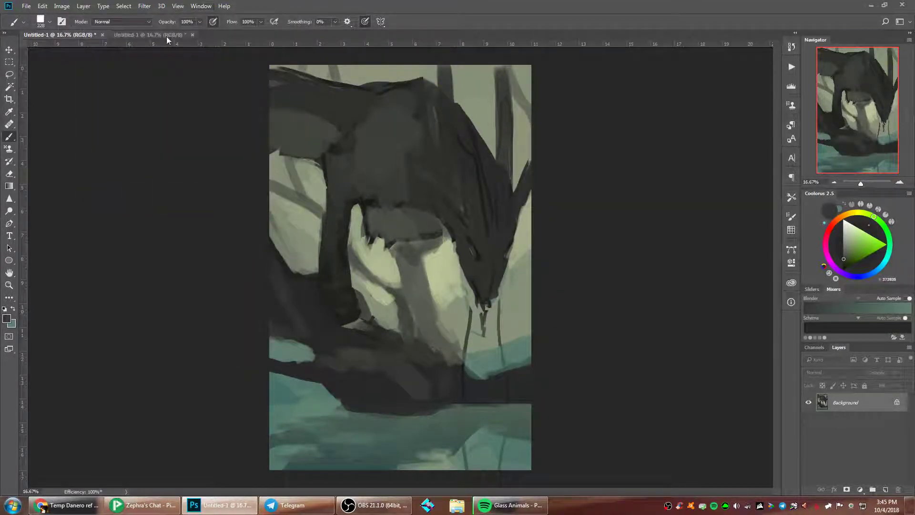
{"action": "left_click", "coordinate": [167, 36]}
{"action": "left_click", "coordinate": [178, 6]}
{"action": "left_click", "coordinate": [190, 23]}
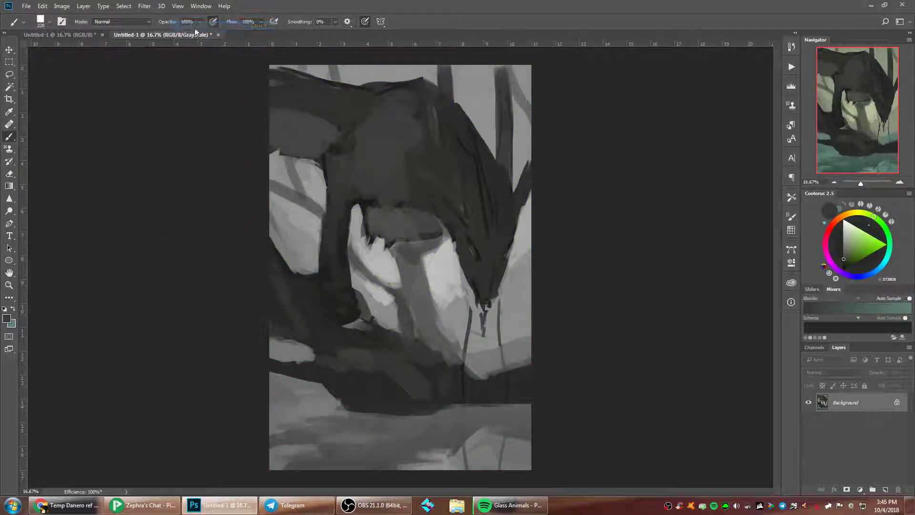
- Zoom the grayscale view out to 8.33%, float it as a small window beside the canvas and return to the main painting
{"action": "left_click", "coordinate": [835, 184]}
{"action": "left_click", "coordinate": [835, 184]}
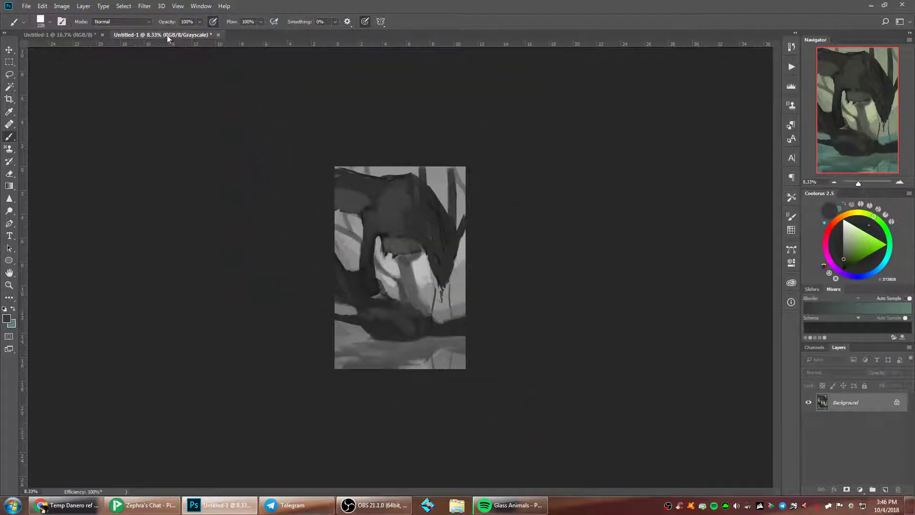
{"action": "left_click_drag", "start_coordinate": [168, 38], "coordinate": [86, 75]}
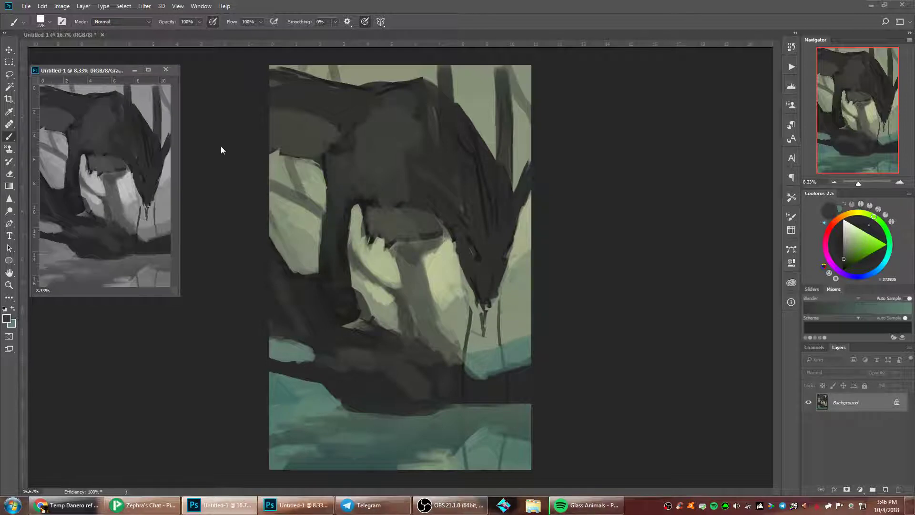
{"action": "left_click", "coordinate": [222, 147]}
- Reduce the brush to 64 px and rework the edge of the creature's cheek with sampled dark grey
{"action": "left_click", "coordinate": [387, 399], "text": "alt"}
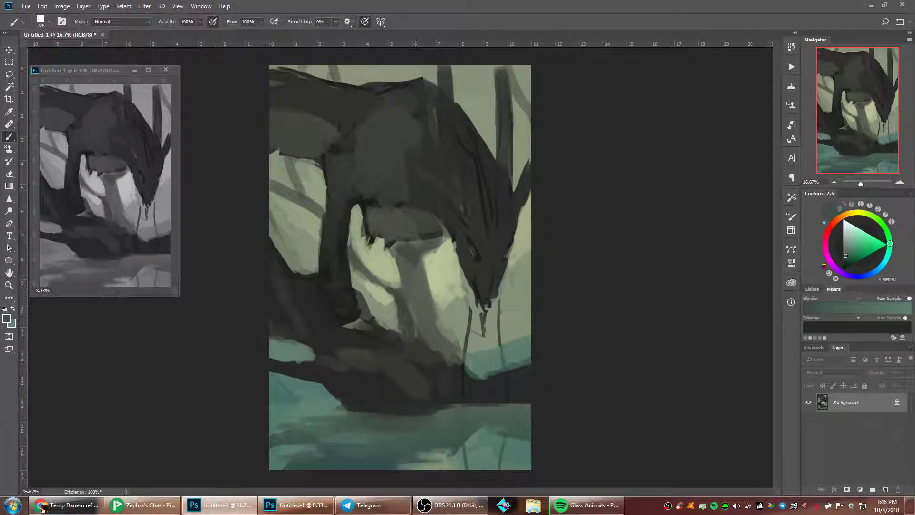
{"action": "right_click", "coordinate": [515, 176]}
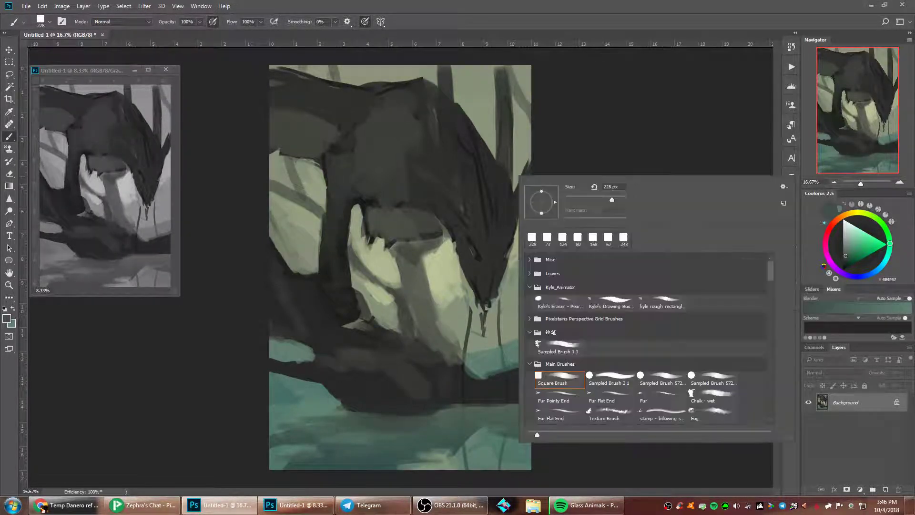
{"action": "left_click", "coordinate": [585, 198]}
{"action": "left_click", "coordinate": [546, 157]}
{"action": "left_click", "coordinate": [455, 232], "text": "alt"}
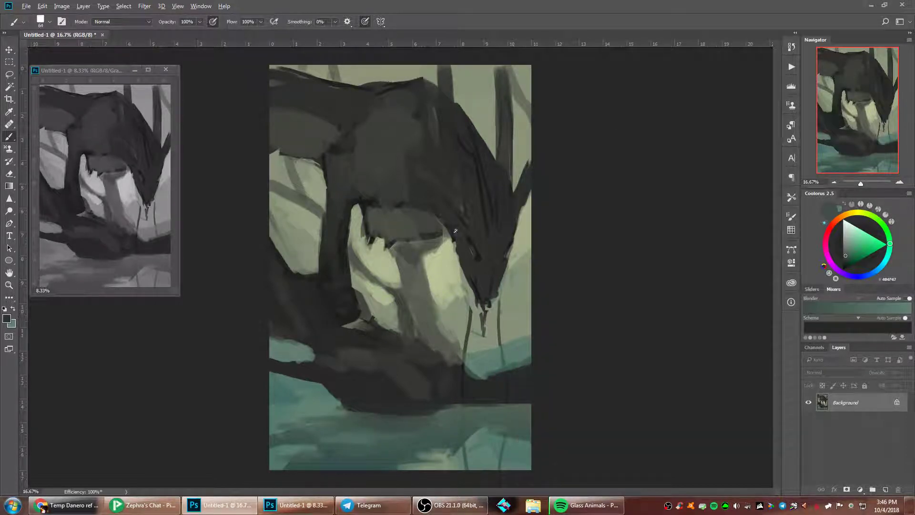
{"action": "left_click", "coordinate": [455, 231], "text": "alt"}
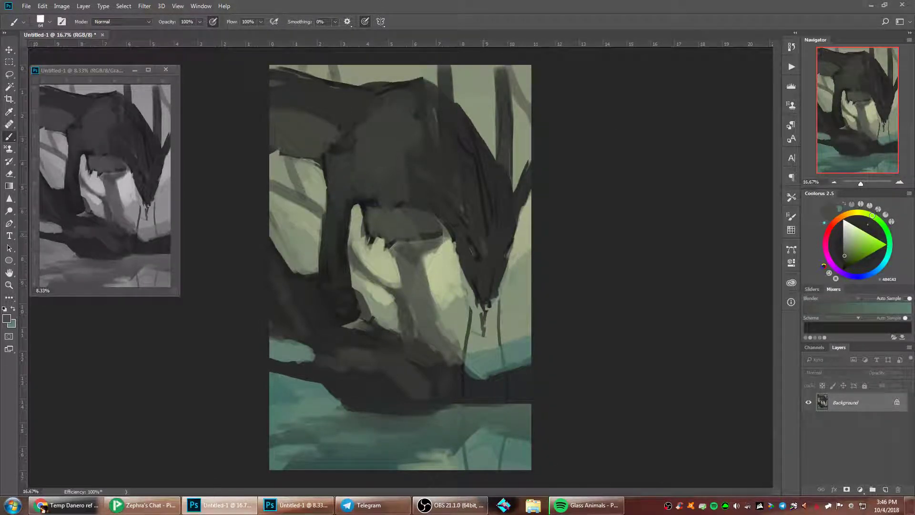
- Shape the creature's eye area, jaw and muzzle with sampled dark tones and cut in background colour around the snout
{"action": "left_click", "coordinate": [481, 257], "text": "alt"}
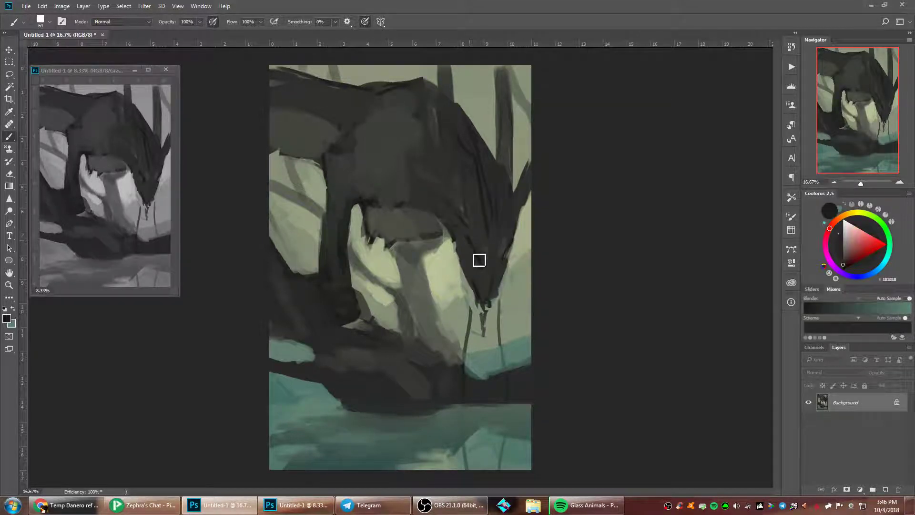
{"action": "left_click", "coordinate": [471, 253], "text": "alt"}
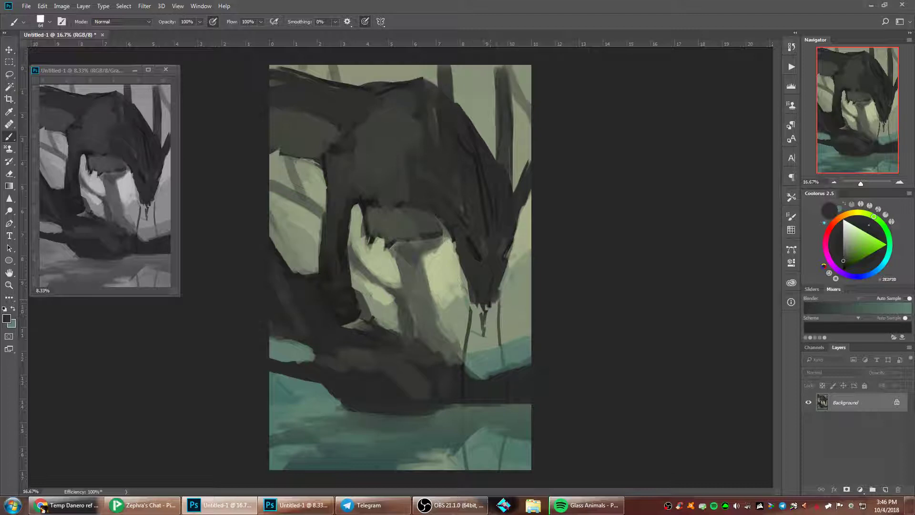
{"action": "left_click", "coordinate": [508, 258], "text": "alt"}
{"action": "mouse_move", "coordinate": [514, 258]}
{"action": "left_mouse_down"}
{"action": "mouse_move", "coordinate": [516, 268]}
{"action": "mouse_move", "coordinate": [453, 257]}
{"action": "left_mouse_up"}
{"action": "left_click", "coordinate": [486, 275], "text": "alt"}
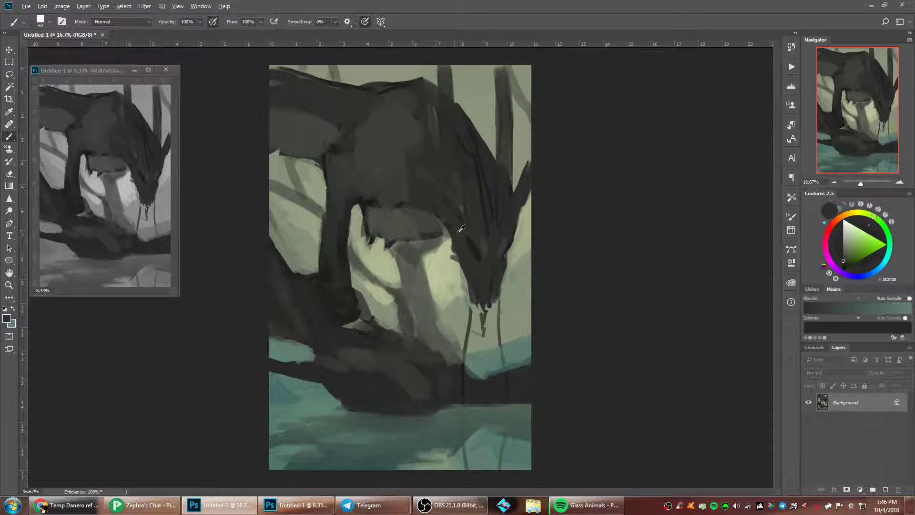
- Paint a muted dark red inner ear on the near side of the creature's head and refine its edges with sampled dark
{"action": "left_click", "coordinate": [827, 234]}
{"action": "left_click", "coordinate": [846, 255]}
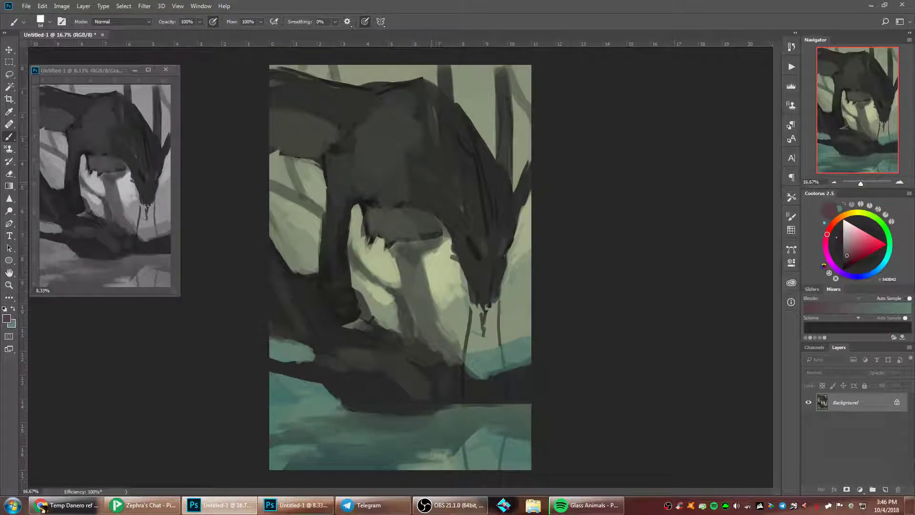
{"action": "left_click_drag", "start_coordinate": [427, 187], "coordinate": [464, 226]}
{"action": "left_click", "coordinate": [472, 211], "text": "alt"}
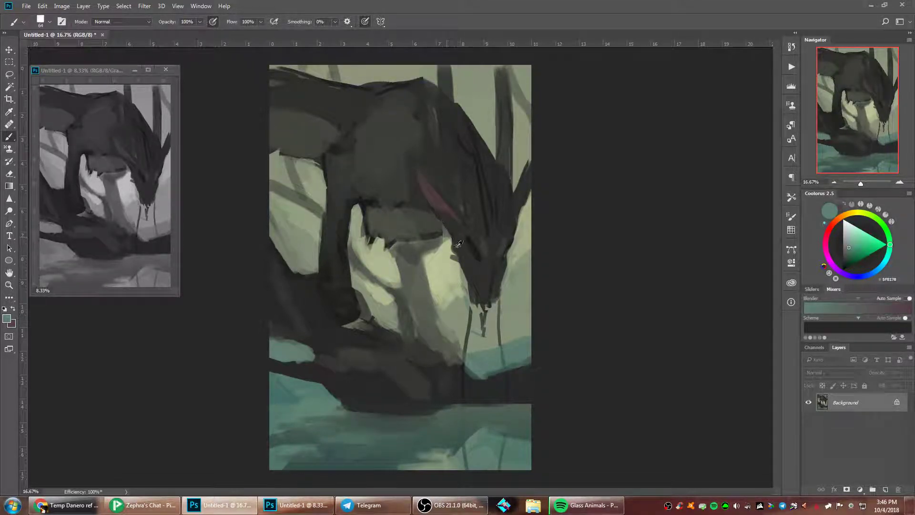
{"action": "left_click", "coordinate": [367, 199], "text": "alt"}
{"action": "mouse_move", "coordinate": [470, 220]}
{"action": "left_mouse_down"}
{"action": "mouse_move", "coordinate": [461, 192]}
{"action": "mouse_move", "coordinate": [456, 201]}
{"action": "left_mouse_up"}
- Reshape the far ear at the canvas edge with sampled dark and background tones and tint it muted red
{"action": "left_click", "coordinate": [523, 186], "text": "alt"}
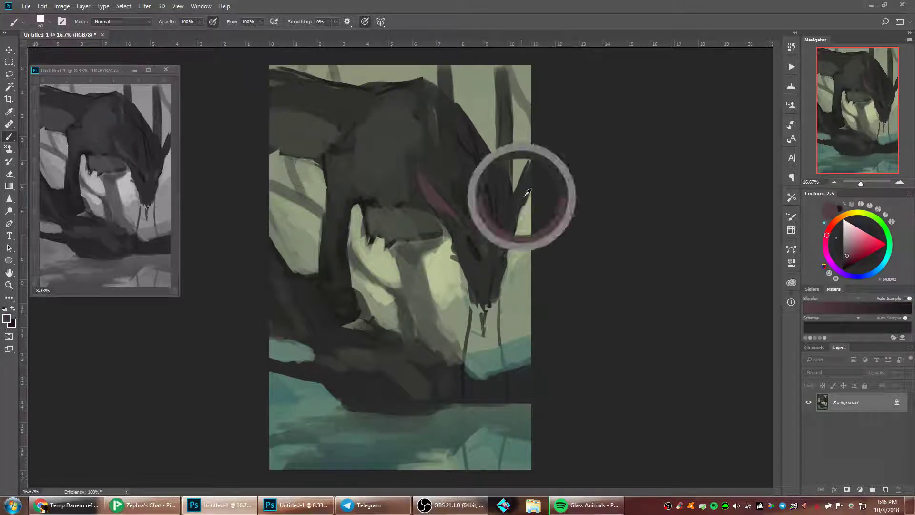
{"action": "left_click_drag", "start_coordinate": [525, 150], "coordinate": [522, 163]}
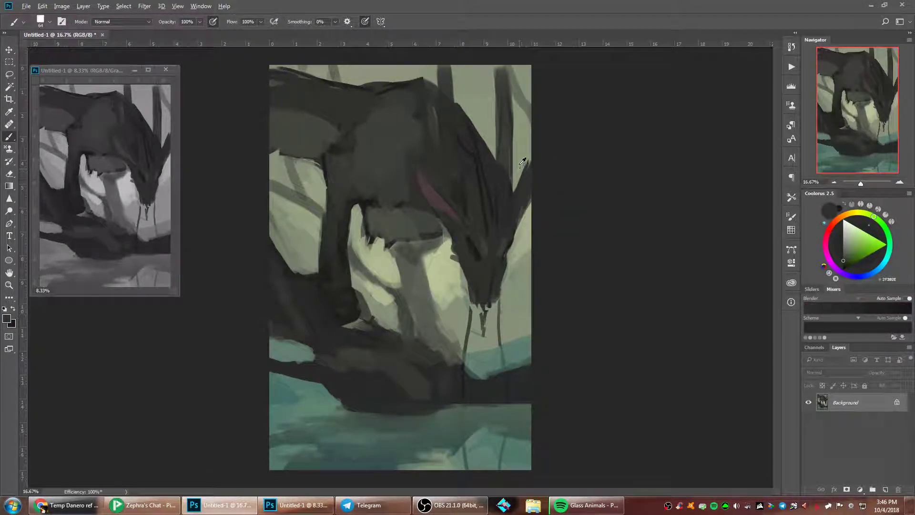
{"action": "left_click", "coordinate": [521, 168], "text": "alt"}
{"action": "left_click", "coordinate": [433, 189], "text": "alt"}
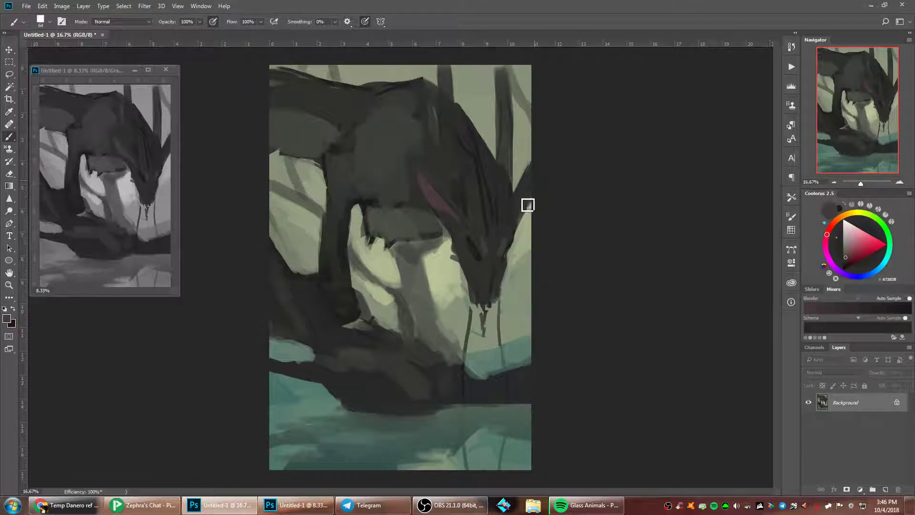
{"action": "left_click", "coordinate": [524, 204], "text": "alt"}
{"action": "mouse_move", "coordinate": [525, 173]}
{"action": "left_mouse_down"}
{"action": "mouse_move", "coordinate": [520, 195]}
{"action": "mouse_move", "coordinate": [545, 155]}
{"action": "mouse_move", "coordinate": [524, 184]}
{"action": "left_mouse_up"}
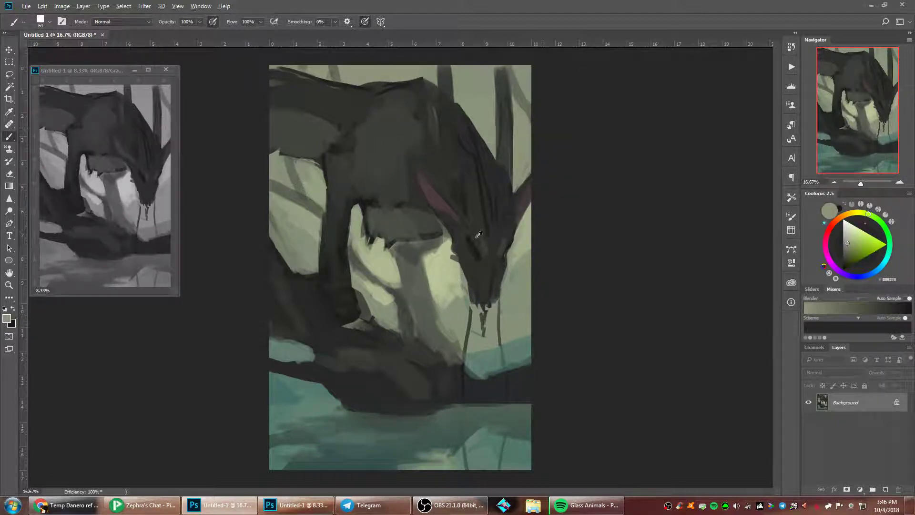
- Enlarge the brush to 130 px and smooth the creature's forehead and neck ridge with sampled near-black and dark grey
{"action": "left_click", "coordinate": [486, 214], "text": "alt"}
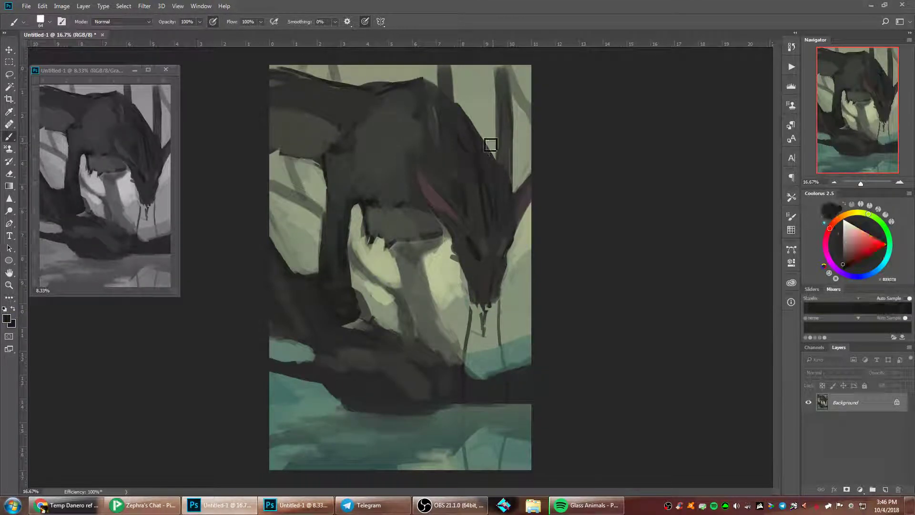
{"action": "right_click", "coordinate": [491, 142]}
{"action": "left_click", "coordinate": [555, 159]}
{"action": "left_click", "coordinate": [490, 215]}
{"action": "left_click", "coordinate": [489, 220], "text": "alt"}
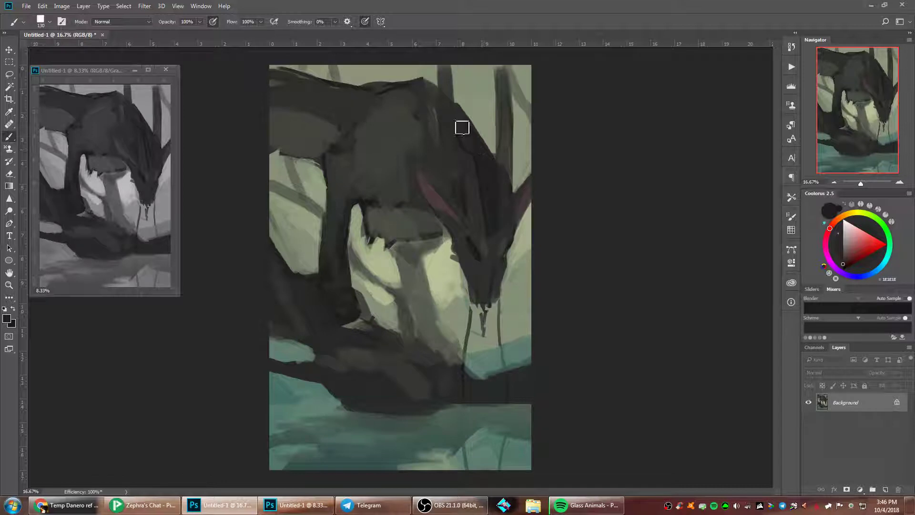
{"action": "left_click", "coordinate": [492, 242], "text": "alt"}
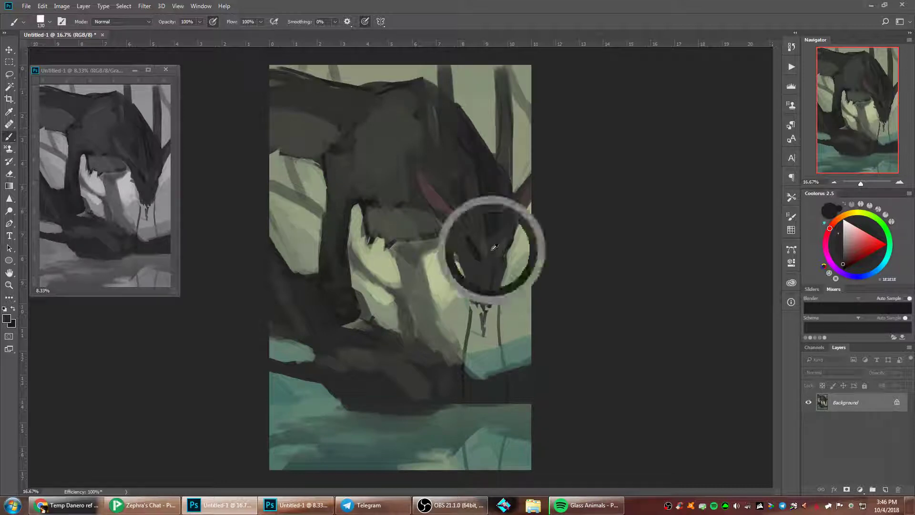
{"action": "left_click", "coordinate": [471, 185], "text": "alt"}
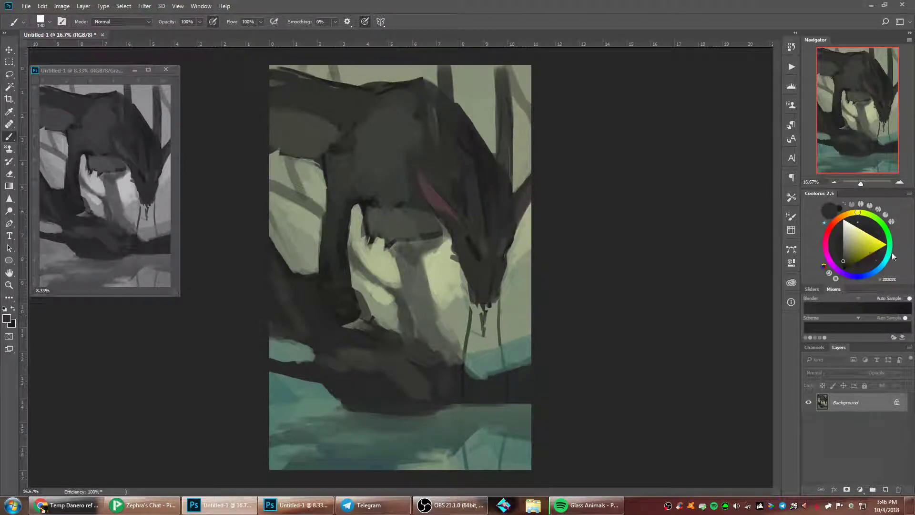
- Paint the creature's horns and brow with a dark desaturated blue
{"action": "left_click", "coordinate": [874, 272]}
{"action": "left_click", "coordinate": [845, 258]}
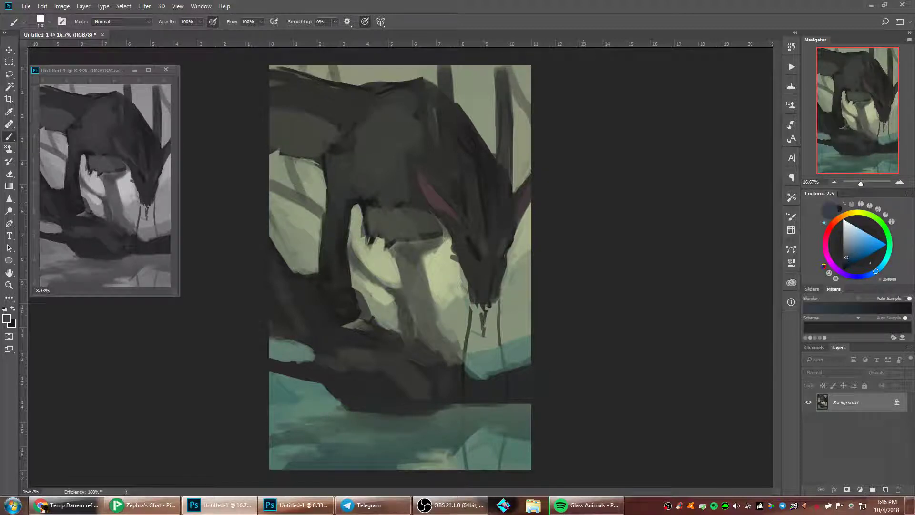
{"action": "left_click_drag", "start_coordinate": [445, 82], "coordinate": [446, 98]}
{"action": "left_click_drag", "start_coordinate": [463, 172], "coordinate": [471, 174]}
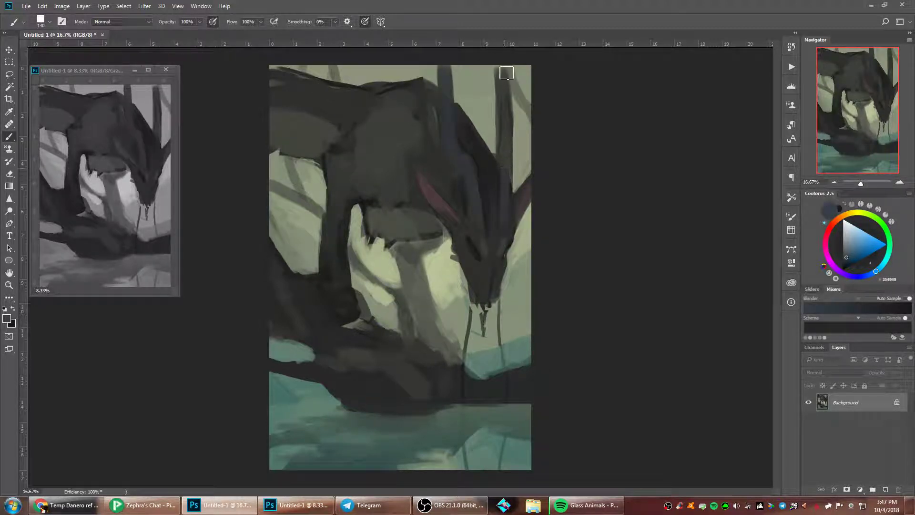
- Taper both horns to points by cutting into their upper edges with sampled background green
{"action": "left_click", "coordinate": [494, 99], "text": "alt"}
{"action": "mouse_move", "coordinate": [507, 72]}
{"action": "left_mouse_down"}
{"action": "mouse_move", "coordinate": [508, 137]}
{"action": "mouse_move", "coordinate": [494, 68]}
{"action": "left_mouse_up"}
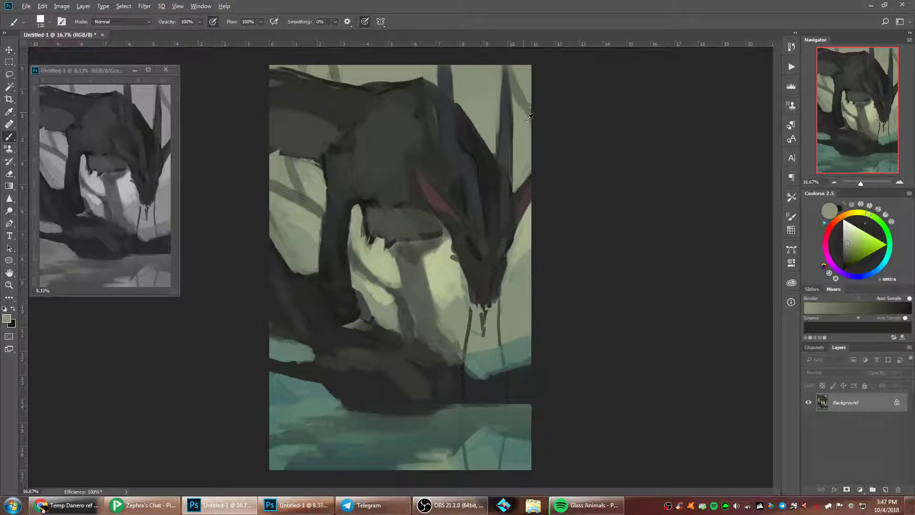
{"action": "left_click_drag", "start_coordinate": [514, 154], "coordinate": [518, 88]}
{"action": "left_click_drag", "start_coordinate": [515, 129], "coordinate": [510, 66]}
{"action": "left_click", "coordinate": [434, 69], "text": "alt"}
{"action": "left_click_drag", "start_coordinate": [441, 93], "coordinate": [442, 64]}
{"action": "mouse_move", "coordinate": [438, 117]}
{"action": "left_mouse_down"}
{"action": "mouse_move", "coordinate": [442, 78]}
{"action": "mouse_move", "coordinate": [441, 96]}
{"action": "left_mouse_up"}
{"action": "left_click", "coordinate": [434, 119], "text": "alt"}
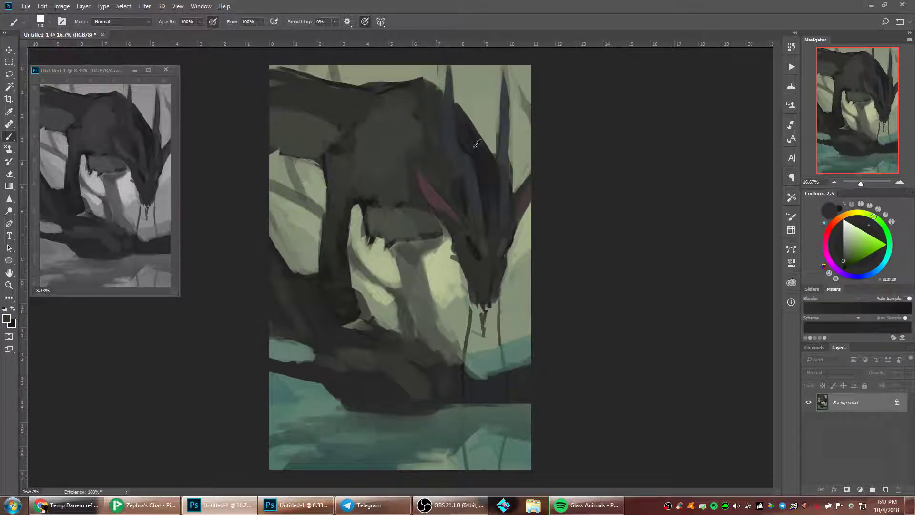
- Soften the ragged fur under the chest and repaint the tree trunk behind it with sampled grey and pale green tones
{"action": "left_click", "coordinate": [372, 214], "text": "alt"}
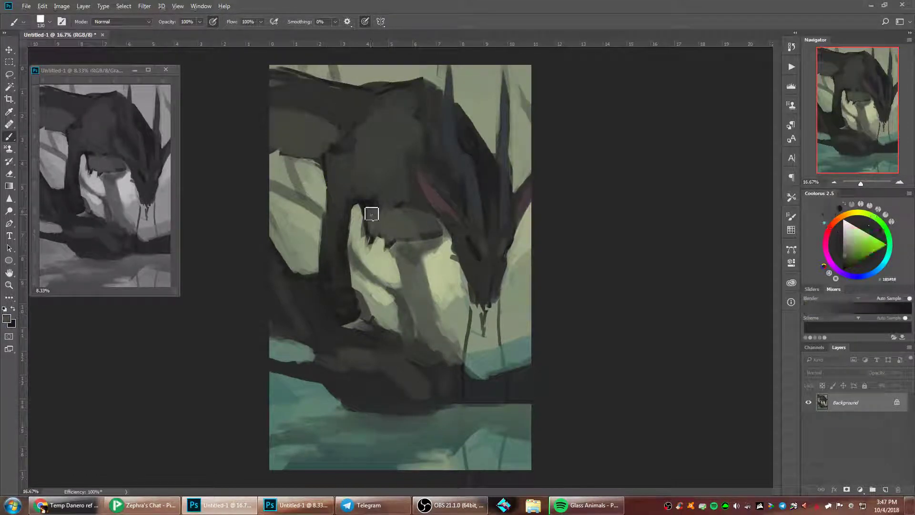
{"action": "mouse_move", "coordinate": [372, 214]}
{"action": "left_mouse_down"}
{"action": "mouse_move", "coordinate": [377, 254]}
{"action": "mouse_move", "coordinate": [381, 221]}
{"action": "mouse_move", "coordinate": [387, 247]}
{"action": "mouse_move", "coordinate": [433, 246]}
{"action": "mouse_move", "coordinate": [414, 281]}
{"action": "left_mouse_up"}
{"action": "left_click", "coordinate": [360, 234], "text": "alt"}
{"action": "left_click", "coordinate": [390, 243], "text": "alt"}
{"action": "left_click", "coordinate": [408, 247], "text": "alt"}
{"action": "left_click", "coordinate": [387, 254], "text": "alt"}
{"action": "left_click", "coordinate": [408, 274], "text": "alt"}
{"action": "left_click", "coordinate": [440, 239], "text": "alt"}
{"action": "mouse_move", "coordinate": [437, 237]}
{"action": "left_mouse_down"}
{"action": "mouse_move", "coordinate": [429, 242]}
{"action": "mouse_move", "coordinate": [443, 236]}
{"action": "left_mouse_up"}
{"action": "left_click", "coordinate": [407, 254], "text": "alt"}
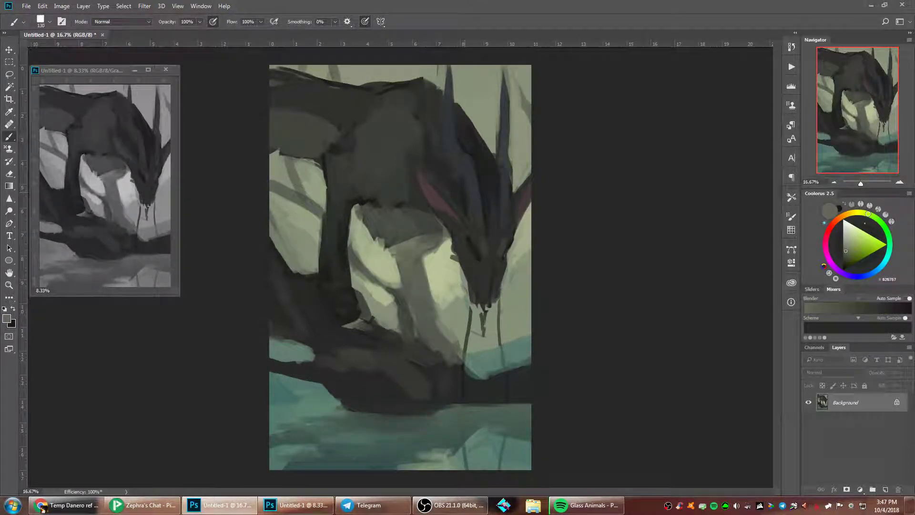
- Paint a blue-grey highlight on the creature's underside beneath the chest with a 62 px brush
{"action": "right_click", "coordinate": [465, 192]}
{"action": "left_click_drag", "start_coordinate": [561, 218], "coordinate": [555, 219]}
{"action": "left_click", "coordinate": [384, 191]}
{"action": "left_click", "coordinate": [397, 224], "text": "alt"}
{"action": "left_click", "coordinate": [846, 250]}
{"action": "left_click_drag", "start_coordinate": [868, 216], "coordinate": [885, 263]}
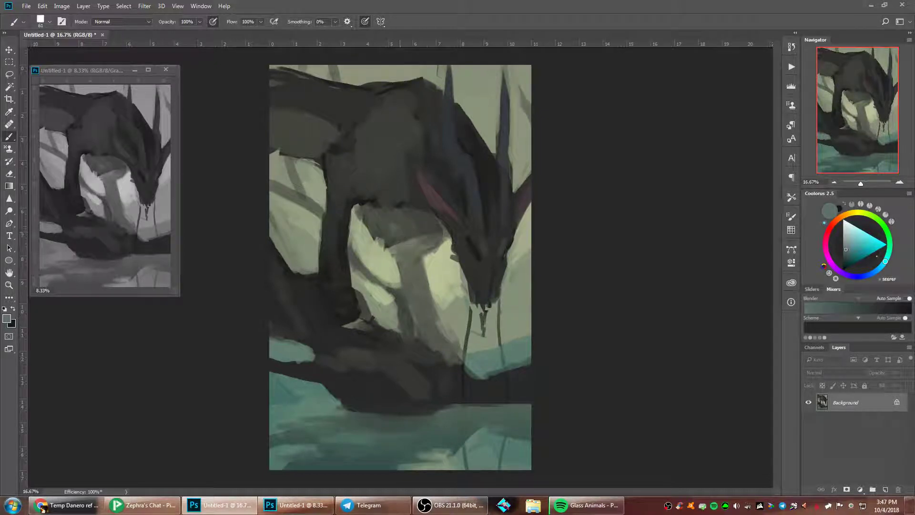
{"action": "left_click_drag", "start_coordinate": [400, 232], "coordinate": [410, 221]}
- Enlarge the brush to 117 px, blend the underside highlight with sampled dark tones and add a blue-grey highlight to the rear flank
{"action": "right_click", "coordinate": [461, 181]}
{"action": "left_click_drag", "start_coordinate": [530, 205], "coordinate": [547, 205]}
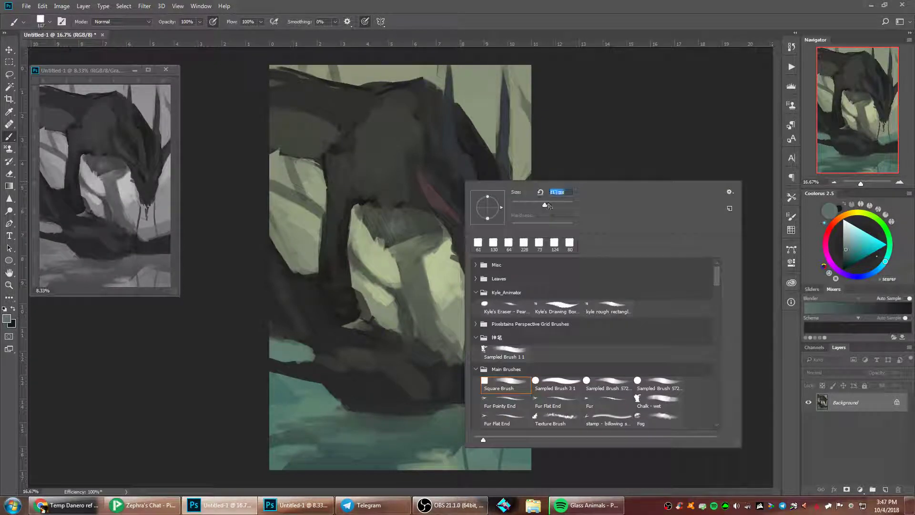
{"action": "key", "text": "Return"}
{"action": "left_click", "coordinate": [368, 203], "text": "alt"}
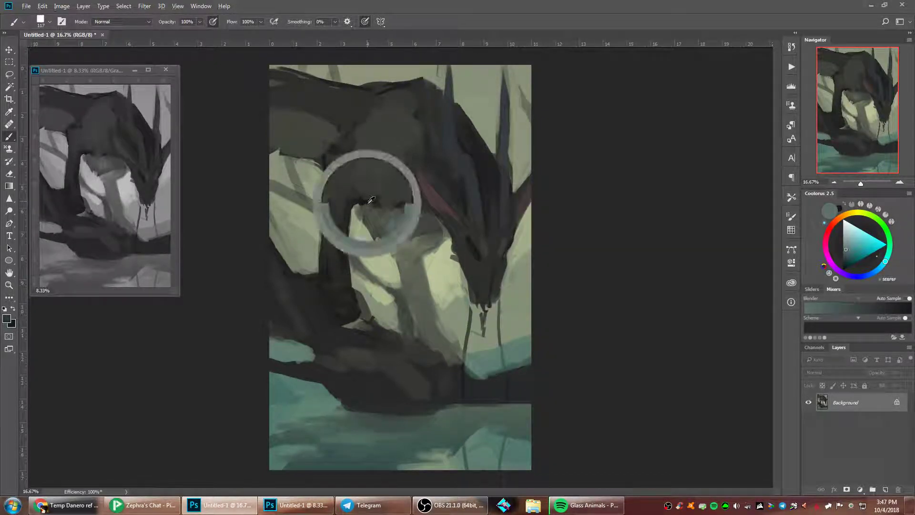
{"action": "left_click", "coordinate": [370, 200], "text": "alt"}
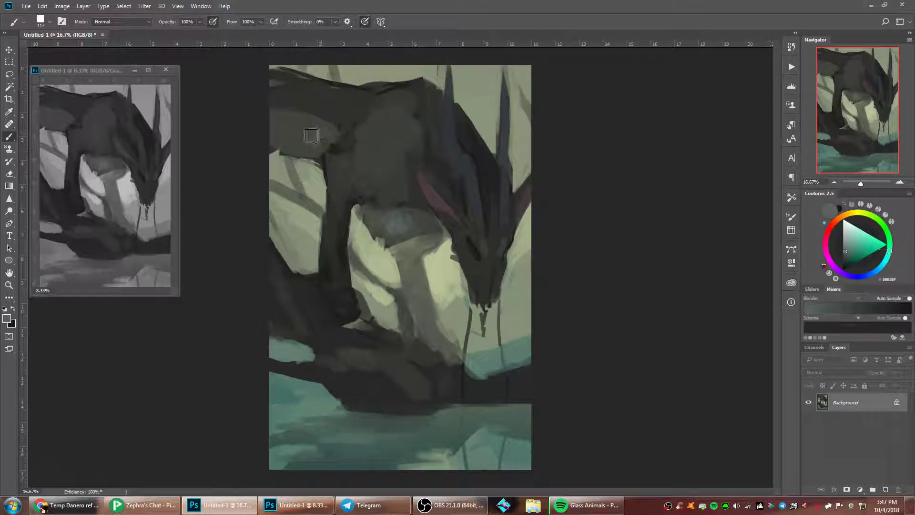
{"action": "key", "text": "x"}
{"action": "left_click", "coordinate": [280, 86], "text": "alt"}
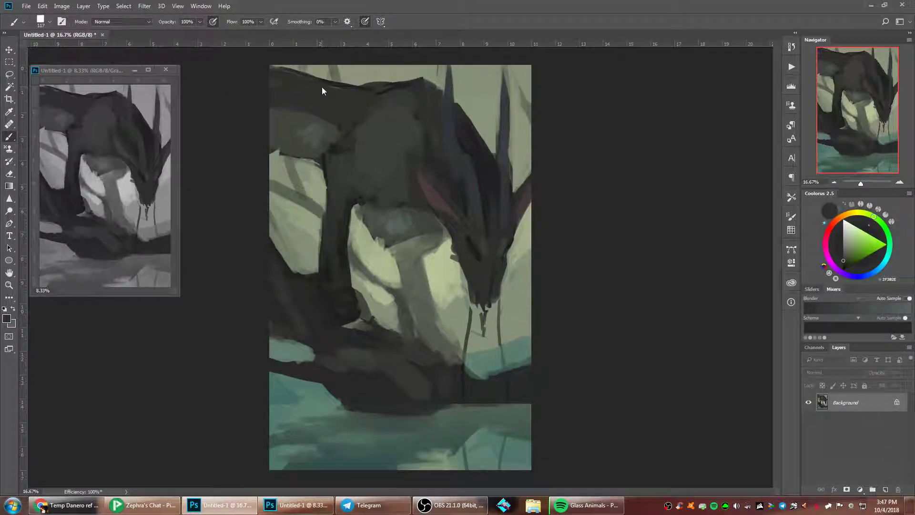
- Smooth the dark contour along the creature's back and paint muted grey-green over the background branches beneath its rear belly
{"action": "left_click_drag", "start_coordinate": [323, 83], "coordinate": [345, 86]}
{"action": "left_click", "coordinate": [306, 144], "text": "alt"}
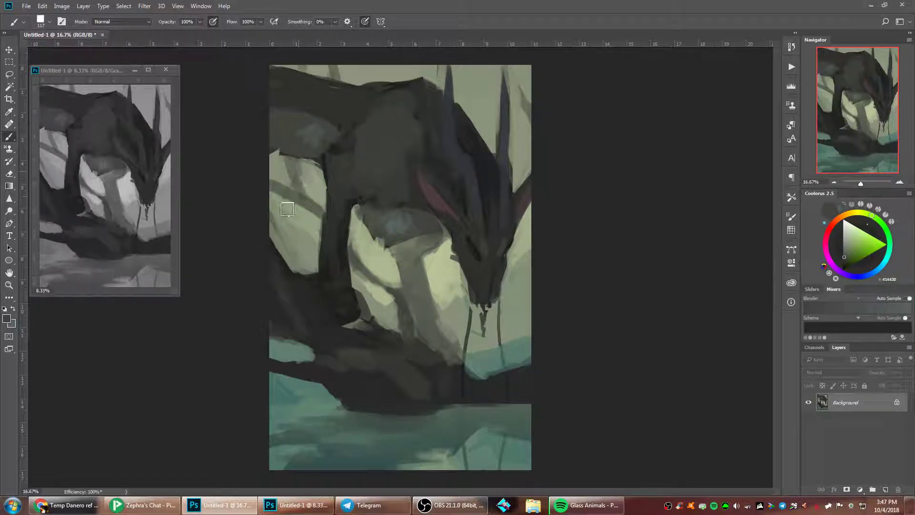
{"action": "mouse_move", "coordinate": [283, 241]}
{"action": "left_mouse_down"}
{"action": "mouse_move", "coordinate": [319, 274]}
{"action": "mouse_move", "coordinate": [297, 262]}
{"action": "mouse_move", "coordinate": [286, 226]}
{"action": "mouse_move", "coordinate": [313, 182]}
{"action": "mouse_move", "coordinate": [307, 191]}
{"action": "mouse_move", "coordinate": [293, 163]}
{"action": "mouse_move", "coordinate": [281, 192]}
{"action": "left_mouse_up"}
{"action": "left_click", "coordinate": [275, 198], "text": "alt"}
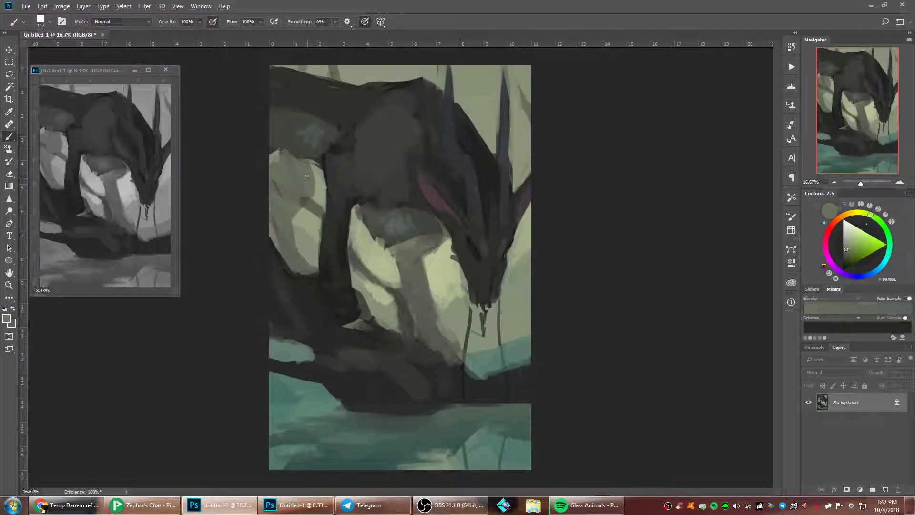
- Darken the body around the rear flank highlight with sampled dark tones and reshape the belly edge there
{"action": "left_click", "coordinate": [312, 93], "text": "alt"}
{"action": "left_click_drag", "start_coordinate": [281, 147], "coordinate": [272, 164]}
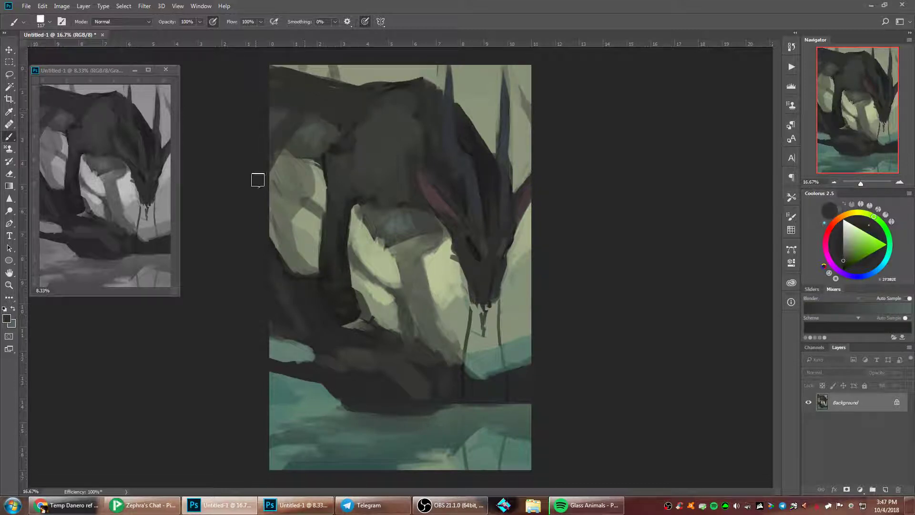
{"action": "mouse_move", "coordinate": [312, 114]}
{"action": "left_mouse_down"}
{"action": "mouse_move", "coordinate": [274, 133]}
{"action": "mouse_move", "coordinate": [283, 105]}
{"action": "mouse_move", "coordinate": [323, 106]}
{"action": "left_mouse_up"}
{"action": "left_click", "coordinate": [296, 143], "text": "alt"}
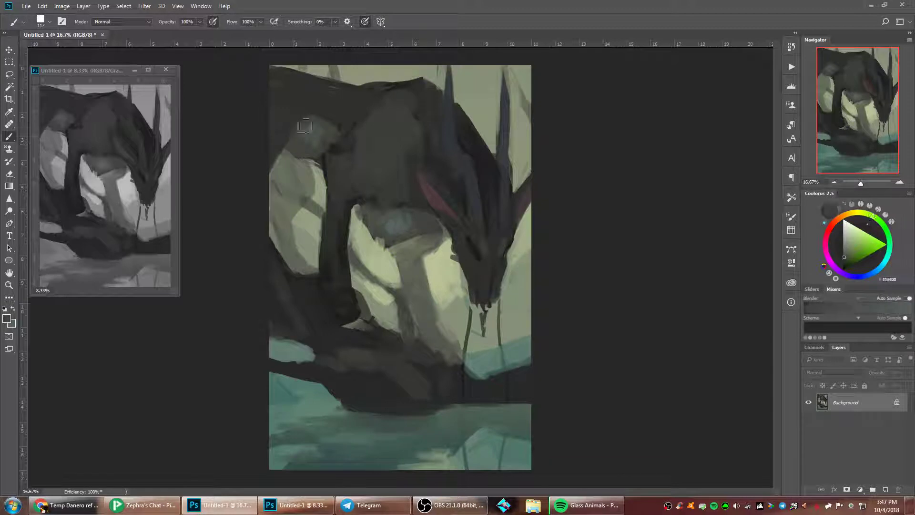
{"action": "left_click", "coordinate": [332, 98], "text": "alt"}
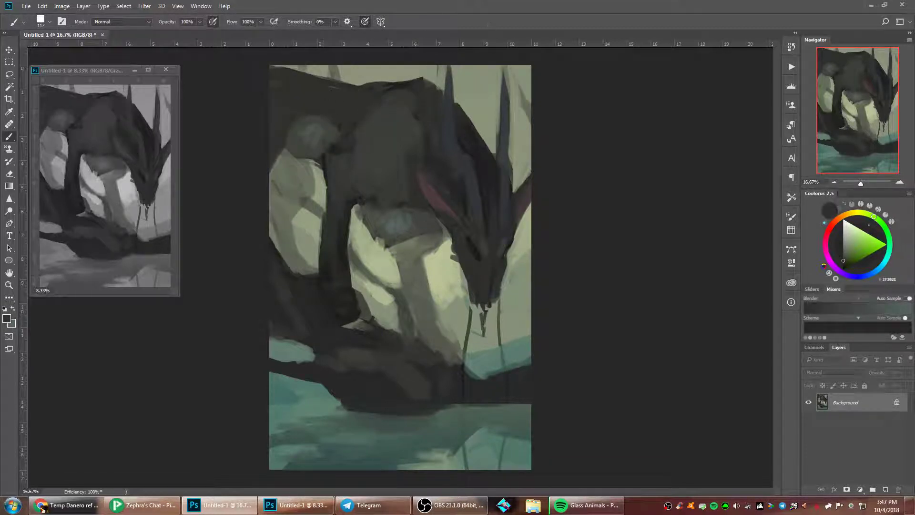
- Paint four curved blue-grey stripes across the creature's back with a 56 px brush and a colour sampled from the underside highlight
{"action": "left_click", "coordinate": [392, 226], "text": "alt"}
{"action": "right_click", "coordinate": [389, 175]}
{"action": "left_click_drag", "start_coordinate": [462, 201], "coordinate": [454, 202]}
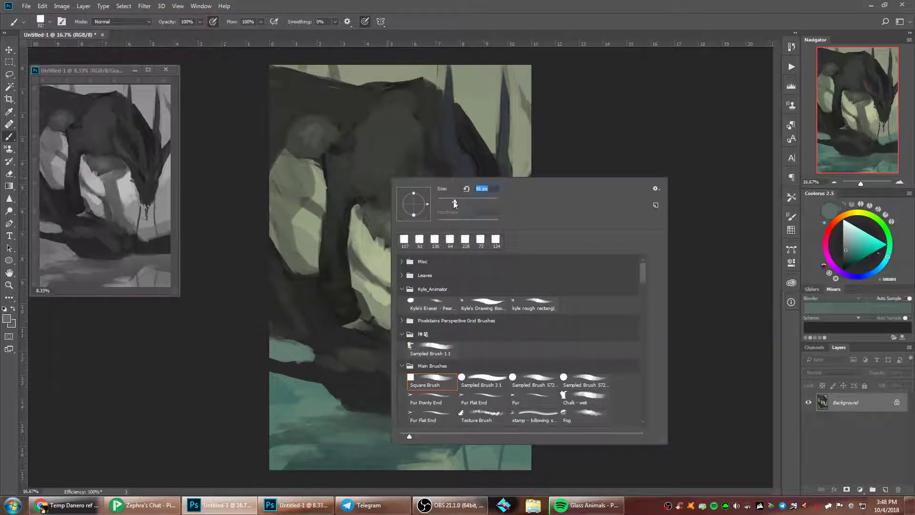
{"action": "key", "text": "Return"}
{"action": "mouse_move", "coordinate": [355, 88]}
{"action": "left_mouse_down"}
{"action": "mouse_move", "coordinate": [337, 127]}
{"action": "mouse_move", "coordinate": [355, 95]}
{"action": "mouse_move", "coordinate": [336, 108]}
{"action": "left_mouse_up"}
{"action": "left_click_drag", "start_coordinate": [317, 94], "coordinate": [332, 69]}
{"action": "left_click_drag", "start_coordinate": [287, 104], "coordinate": [288, 113]}
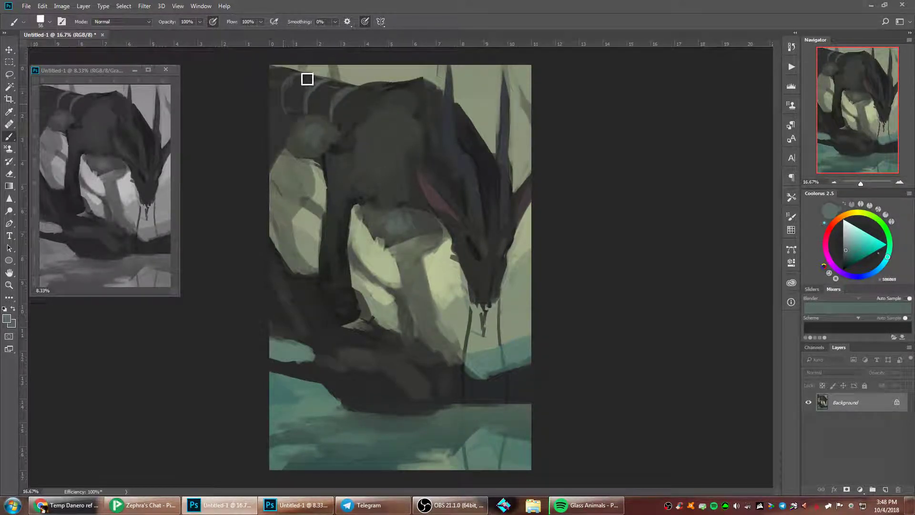
{"action": "mouse_move", "coordinate": [307, 77]}
{"action": "left_mouse_down"}
{"action": "mouse_move", "coordinate": [294, 116]}
{"action": "mouse_move", "coordinate": [289, 82]}
{"action": "left_mouse_up"}
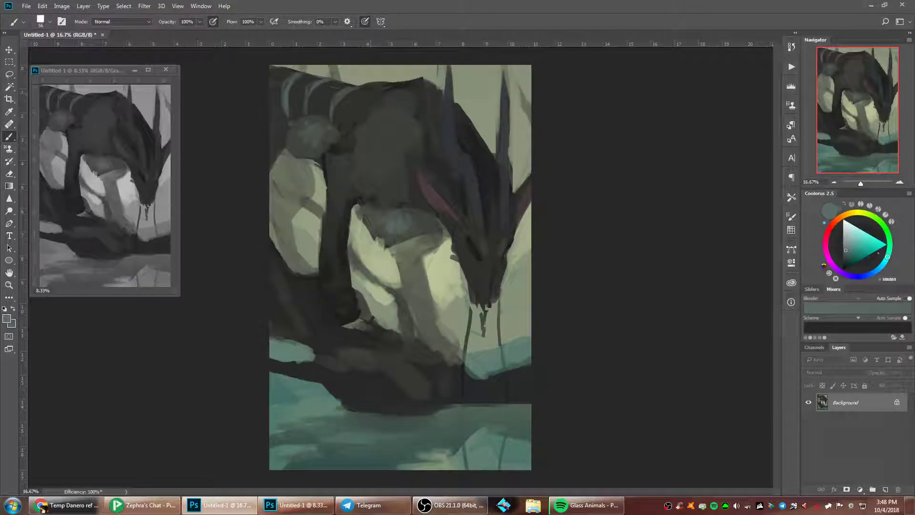
{"action": "left_click_drag", "start_coordinate": [373, 88], "coordinate": [355, 119]}
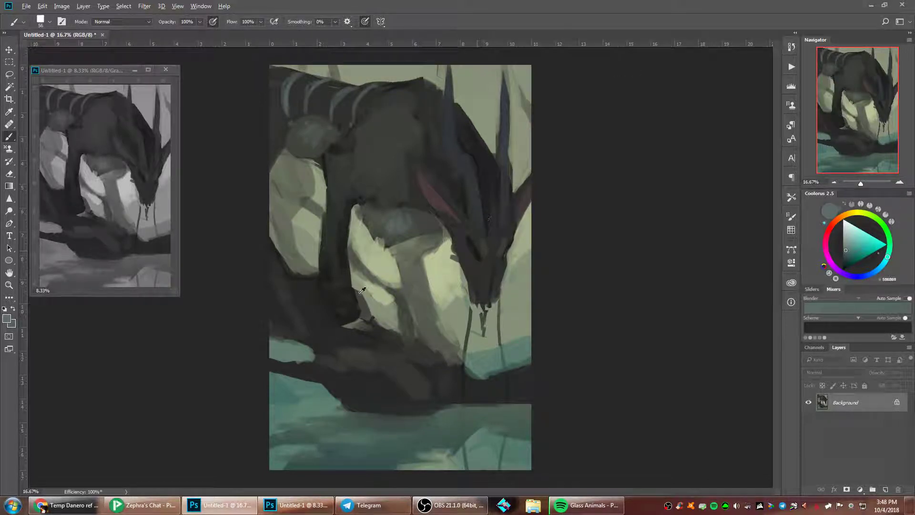
- Add dark spikes along the neck ridge between the horns, then enlarge the brush to 99 px and sample the face's dark tone
{"action": "left_click", "coordinate": [340, 320], "text": "alt"}
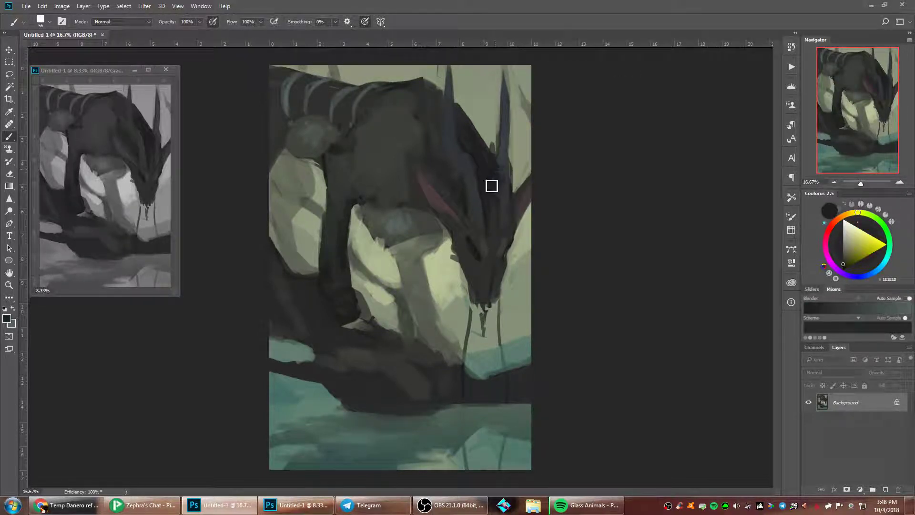
{"action": "mouse_move", "coordinate": [492, 185]}
{"action": "left_mouse_down"}
{"action": "mouse_move", "coordinate": [496, 149]}
{"action": "mouse_move", "coordinate": [498, 185]}
{"action": "mouse_move", "coordinate": [481, 117]}
{"action": "mouse_move", "coordinate": [478, 135]}
{"action": "mouse_move", "coordinate": [484, 128]}
{"action": "mouse_move", "coordinate": [471, 129]}
{"action": "mouse_move", "coordinate": [465, 109]}
{"action": "mouse_move", "coordinate": [469, 131]}
{"action": "left_mouse_up"}
{"action": "right_click", "coordinate": [498, 186]}
{"action": "left_click", "coordinate": [569, 211]}
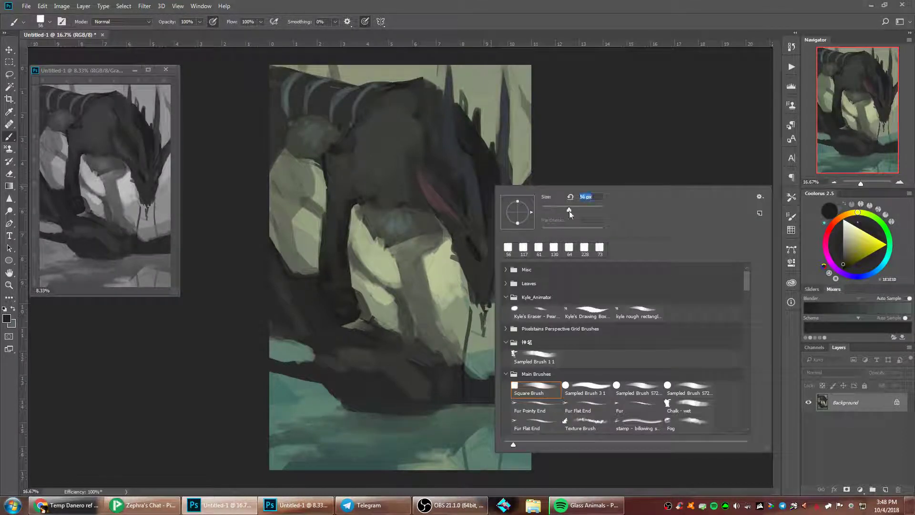
{"action": "key", "text": "Return"}
{"action": "left_click", "coordinate": [481, 263], "text": "alt"}
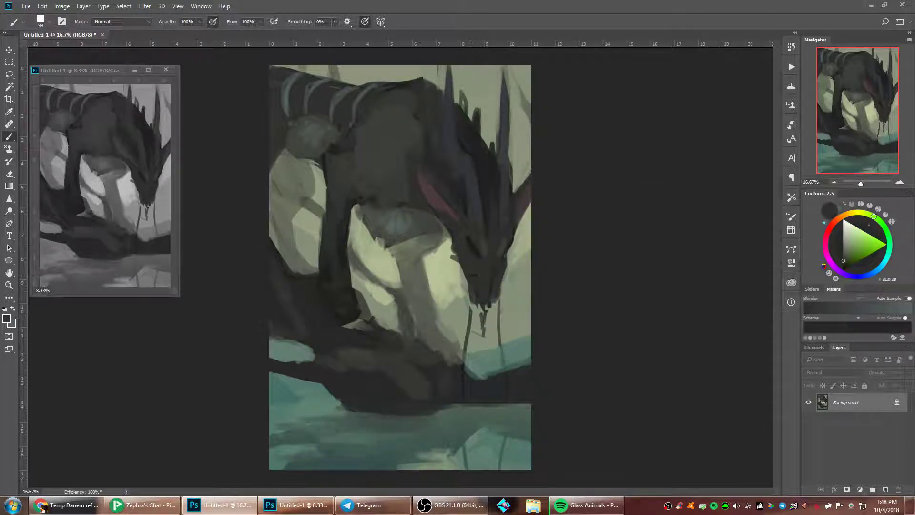
- Reduce the brush to 40 px and extend both long whiskers down into the water, ending each in a small dark hook
{"action": "right_click", "coordinate": [474, 298]}
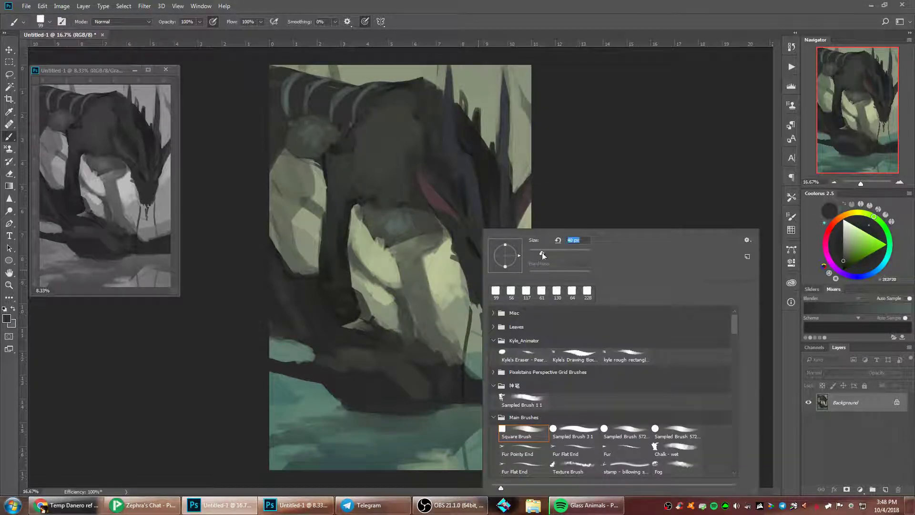
{"action": "key", "text": "Return"}
{"action": "left_click", "coordinate": [480, 303], "text": "alt"}
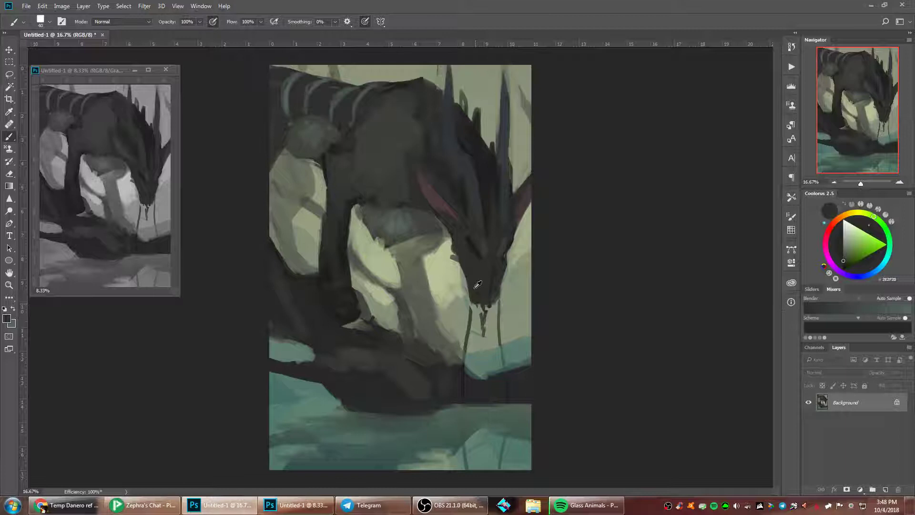
{"action": "left_click", "coordinate": [464, 391], "text": "alt"}
{"action": "left_click_drag", "start_coordinate": [487, 405], "coordinate": [464, 403]}
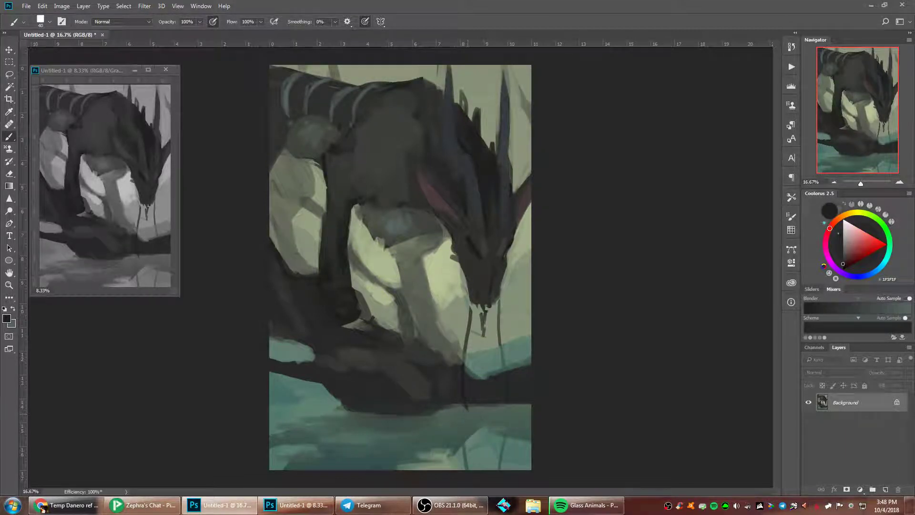
{"action": "left_click", "coordinate": [474, 415], "text": "alt"}
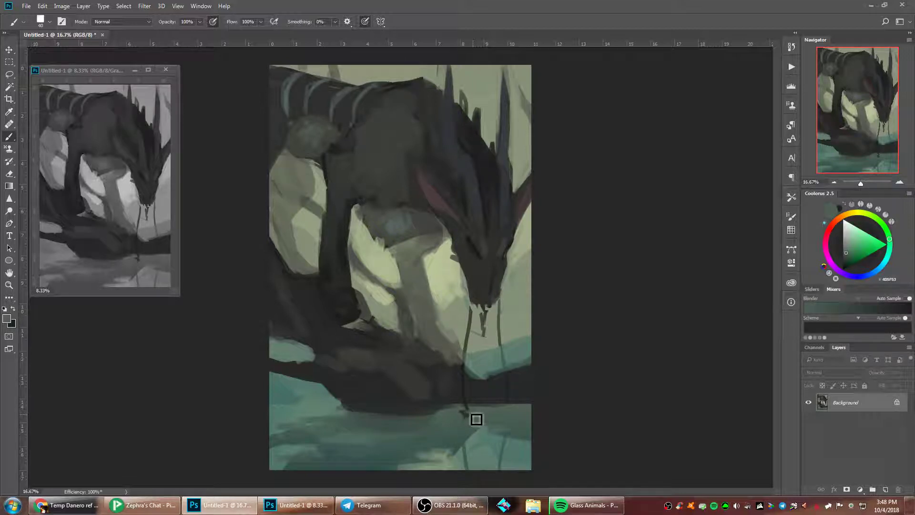
{"action": "left_click", "coordinate": [469, 416], "text": "alt"}
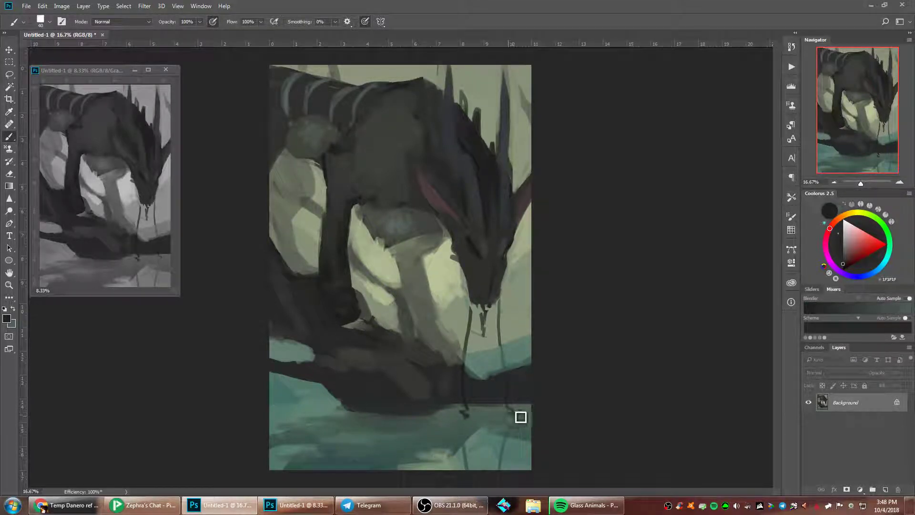
{"action": "left_click_drag", "start_coordinate": [508, 405], "coordinate": [514, 413]}
- Dab a sampled pale green highlight onto the end of each long whisker at the water
{"action": "left_click", "coordinate": [459, 300], "text": "alt"}
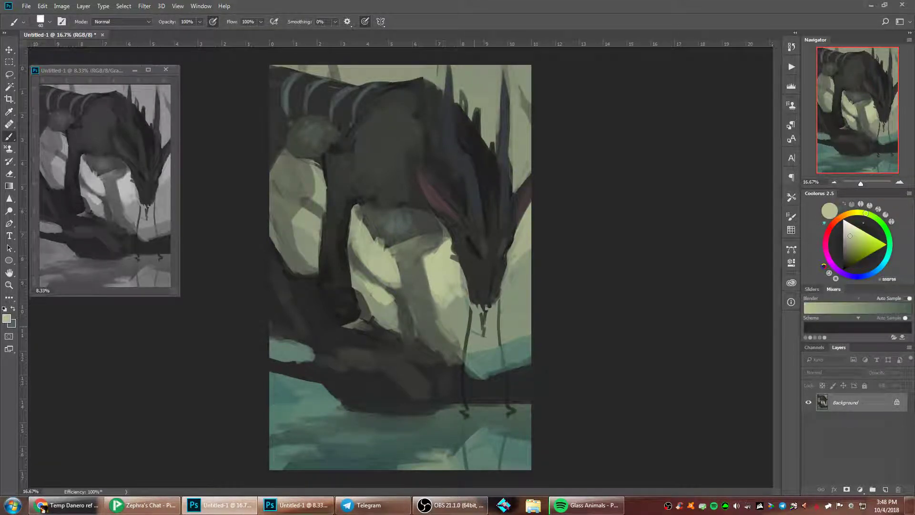
{"action": "left_click", "coordinate": [467, 416]}
{"action": "left_click", "coordinate": [509, 418]}
- Cover the pale gap beneath the front paw with sampled dark using an 86 px brush, and redefine the background edge beside the leg
{"action": "left_click", "coordinate": [396, 332], "text": "alt"}
{"action": "right_click", "coordinate": [421, 230]}
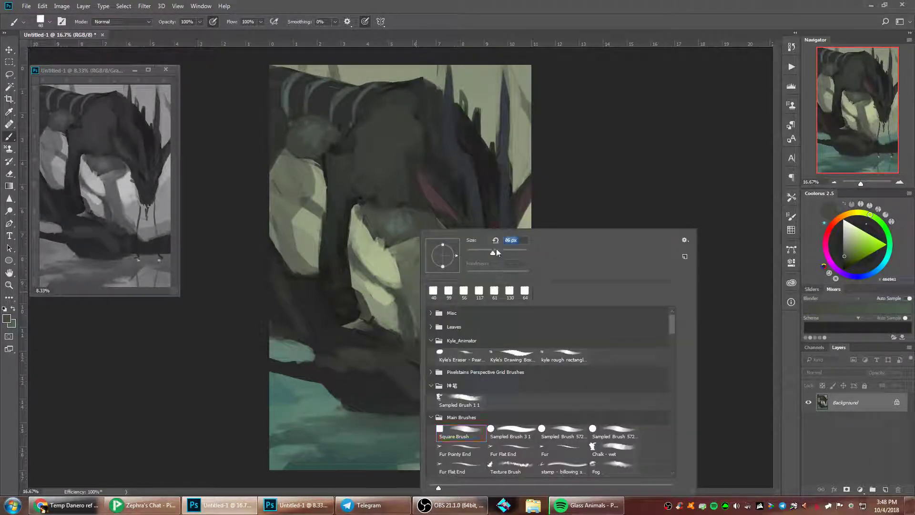
{"action": "left_click", "coordinate": [651, 167]}
{"action": "left_click", "coordinate": [379, 328], "text": "alt"}
{"action": "mouse_move", "coordinate": [379, 328]}
{"action": "left_mouse_down"}
{"action": "mouse_move", "coordinate": [362, 335]}
{"action": "mouse_move", "coordinate": [366, 321]}
{"action": "mouse_move", "coordinate": [348, 330]}
{"action": "mouse_move", "coordinate": [373, 335]}
{"action": "mouse_move", "coordinate": [361, 298]}
{"action": "mouse_move", "coordinate": [346, 328]}
{"action": "left_mouse_up"}
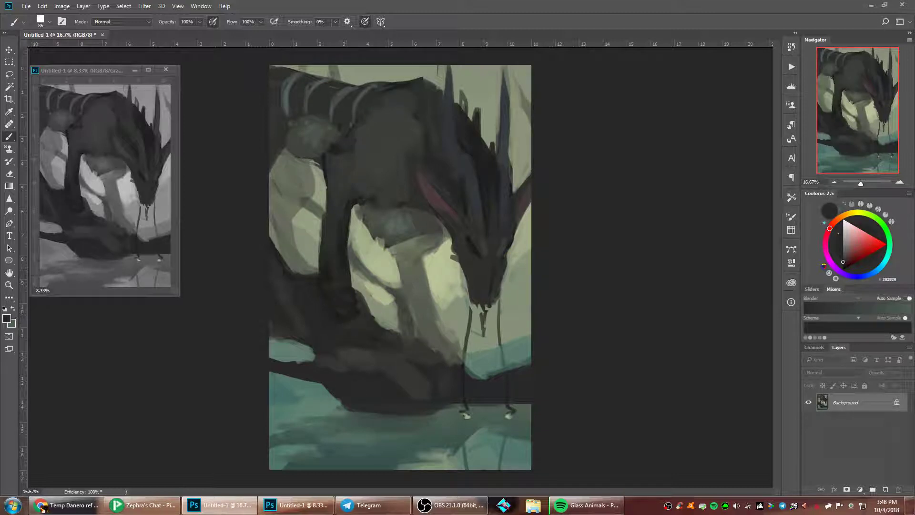
{"action": "left_click", "coordinate": [377, 294], "text": "alt"}
{"action": "mouse_move", "coordinate": [377, 294]}
{"action": "left_mouse_down"}
{"action": "mouse_move", "coordinate": [374, 315]}
{"action": "mouse_move", "coordinate": [361, 284]}
{"action": "left_mouse_up"}
- Enlarge the brush to 139 px and clean up the pale green background patch between the front leg and the tree trunk
{"action": "right_click", "coordinate": [489, 213]}
{"action": "left_click_drag", "start_coordinate": [565, 238], "coordinate": [576, 239]}
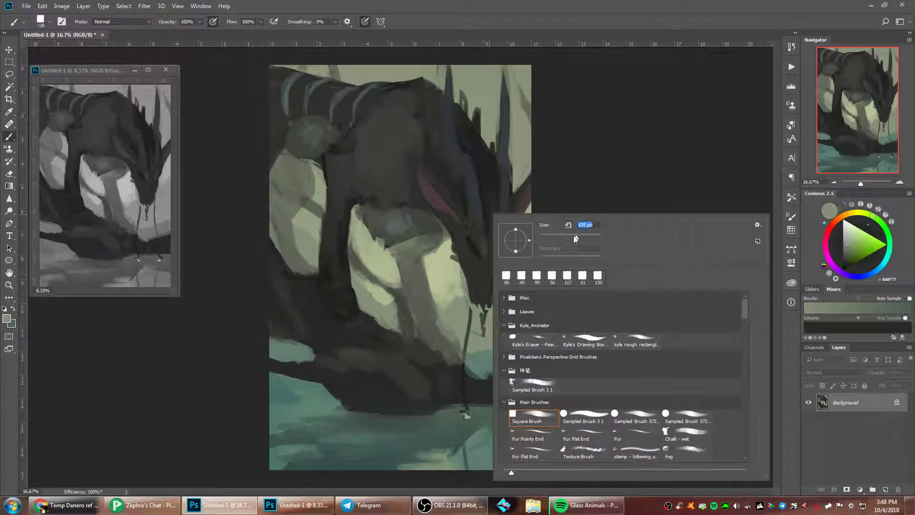
{"action": "left_click", "coordinate": [377, 229]}
{"action": "left_click", "coordinate": [375, 252], "text": "alt"}
{"action": "mouse_move", "coordinate": [364, 254]}
{"action": "left_mouse_down"}
{"action": "mouse_move", "coordinate": [356, 235]}
{"action": "mouse_move", "coordinate": [391, 292]}
{"action": "mouse_move", "coordinate": [357, 273]}
{"action": "left_mouse_up"}
{"action": "left_click", "coordinate": [381, 286], "text": "alt"}
{"action": "left_click", "coordinate": [383, 298], "text": "alt"}
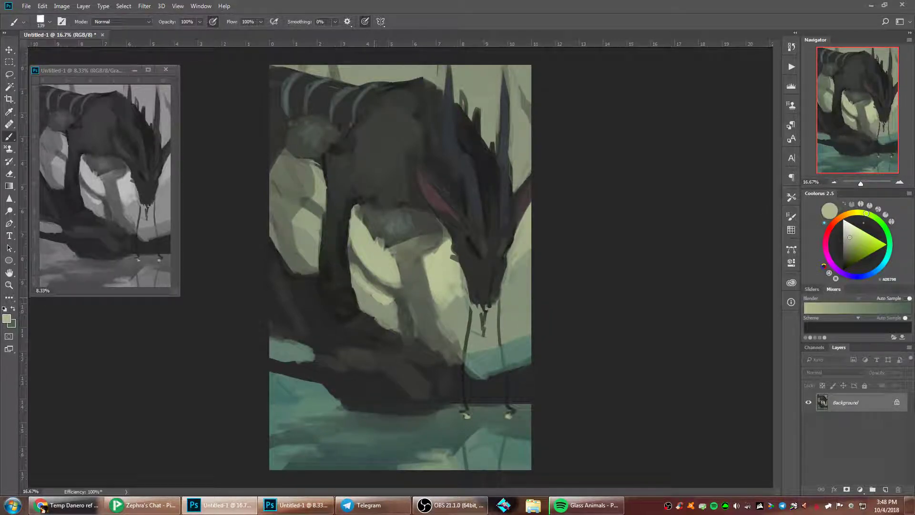
- Blend the trunk base into the branch with sampled dark tones, enlarging the brush to 291 px to broaden the branch's upper surface
{"action": "left_click", "coordinate": [394, 289], "text": "alt"}
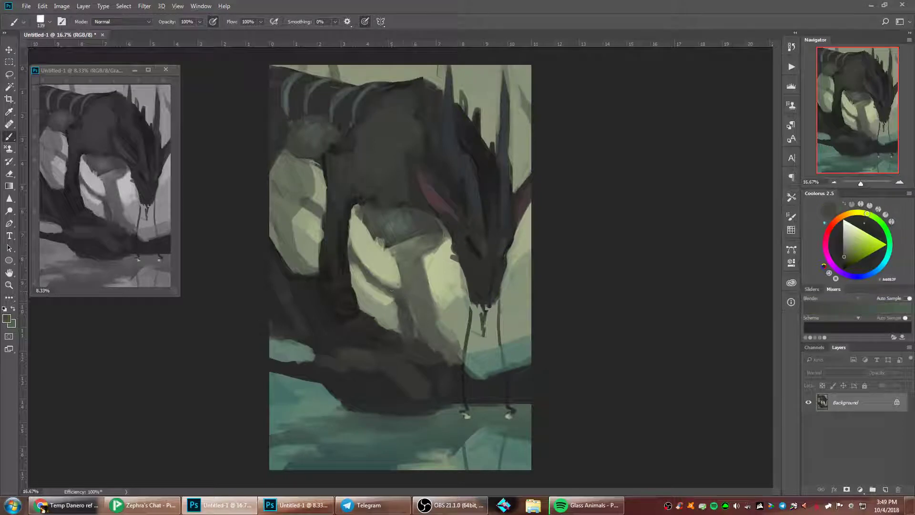
{"action": "left_click_drag", "start_coordinate": [419, 320], "coordinate": [437, 347]}
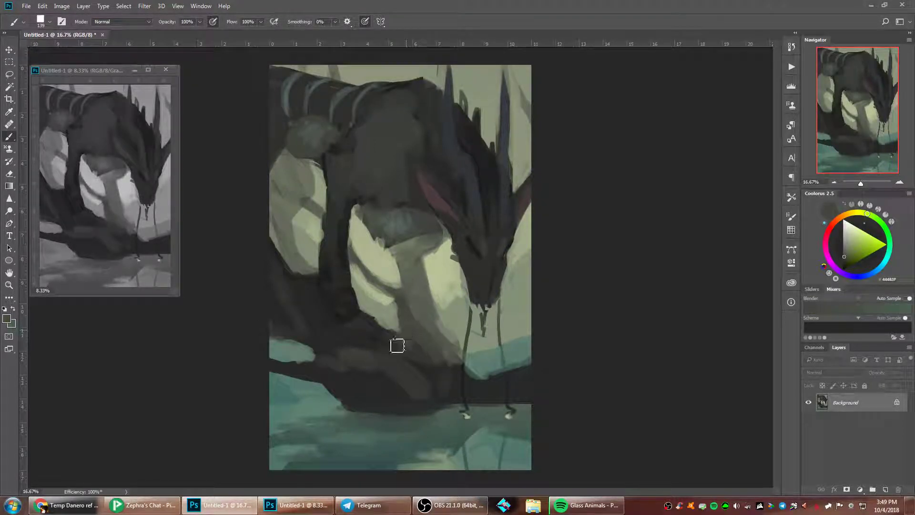
{"action": "right_click", "coordinate": [480, 226]}
{"action": "left_click_drag", "start_coordinate": [562, 248], "coordinate": [574, 248]}
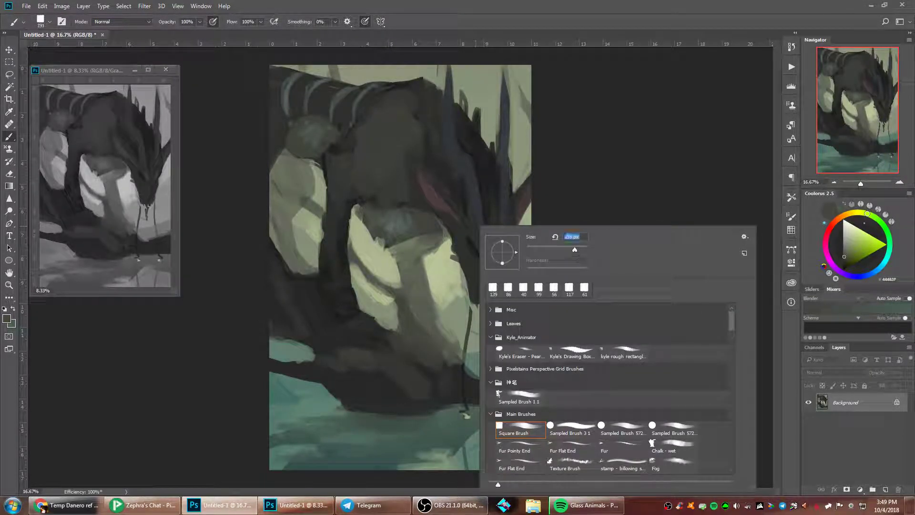
{"action": "left_click", "coordinate": [548, 199]}
{"action": "left_click", "coordinate": [416, 356], "text": "alt"}
{"action": "left_click_drag", "start_coordinate": [428, 373], "coordinate": [373, 343]}
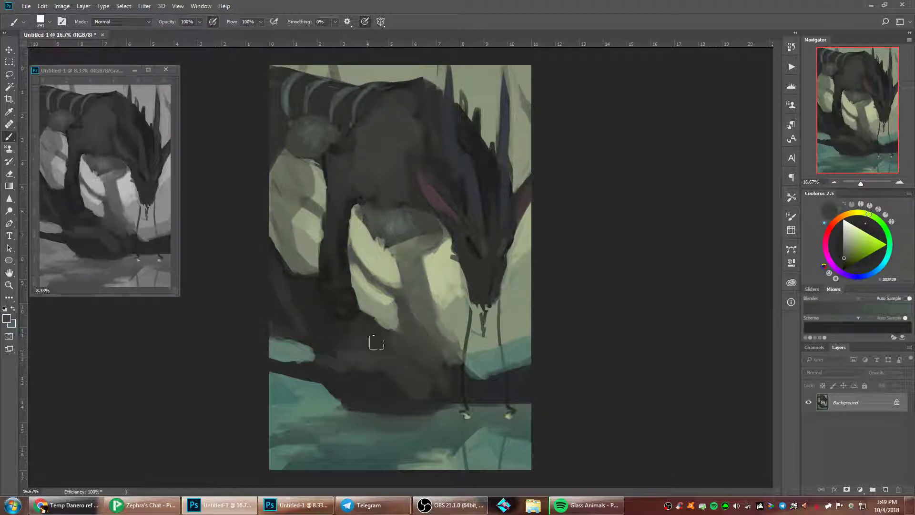
{"action": "left_click", "coordinate": [355, 354], "text": "alt"}
{"action": "mouse_move", "coordinate": [288, 362]}
{"action": "left_mouse_down"}
{"action": "mouse_move", "coordinate": [300, 360]}
{"action": "mouse_move", "coordinate": [277, 359]}
{"action": "left_mouse_up"}
{"action": "left_click", "coordinate": [359, 356], "text": "alt"}
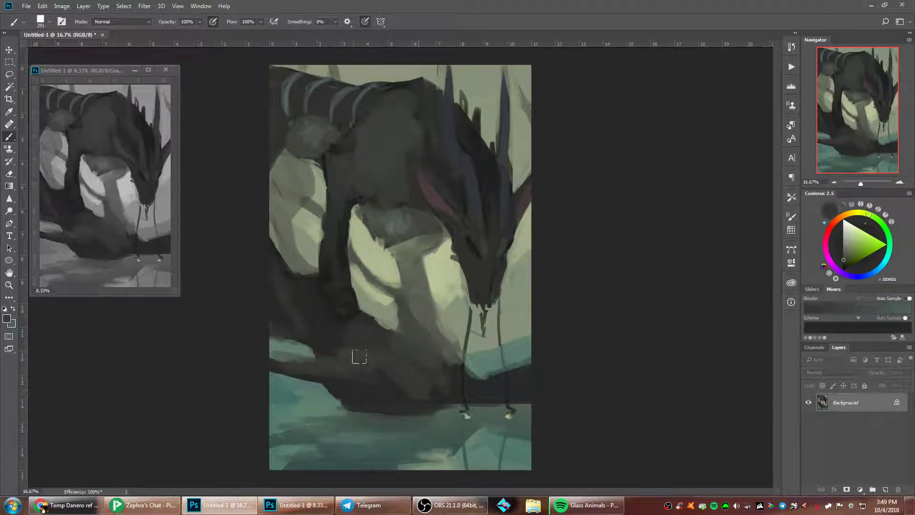
- Reduce the brush to 88 px and paint pale green reflections on the water beside the underside of the branch
{"action": "right_click", "coordinate": [437, 292]}
{"action": "left_click", "coordinate": [542, 255]}
{"action": "left_click", "coordinate": [531, 212]}
{"action": "left_click", "coordinate": [383, 260], "text": "alt"}
{"action": "mouse_move", "coordinate": [329, 398]}
{"action": "left_mouse_down"}
{"action": "mouse_move", "coordinate": [306, 410]}
{"action": "mouse_move", "coordinate": [315, 400]}
{"action": "mouse_move", "coordinate": [348, 403]}
{"action": "mouse_move", "coordinate": [332, 397]}
{"action": "left_mouse_up"}
{"action": "left_click", "coordinate": [335, 398], "text": "alt"}
{"action": "left_click", "coordinate": [348, 392], "text": "alt"}
- Reshape the edges of the tree trunk behind the creature with sampled grey-green and pale green strokes
{"action": "left_click", "coordinate": [448, 309], "text": "alt"}
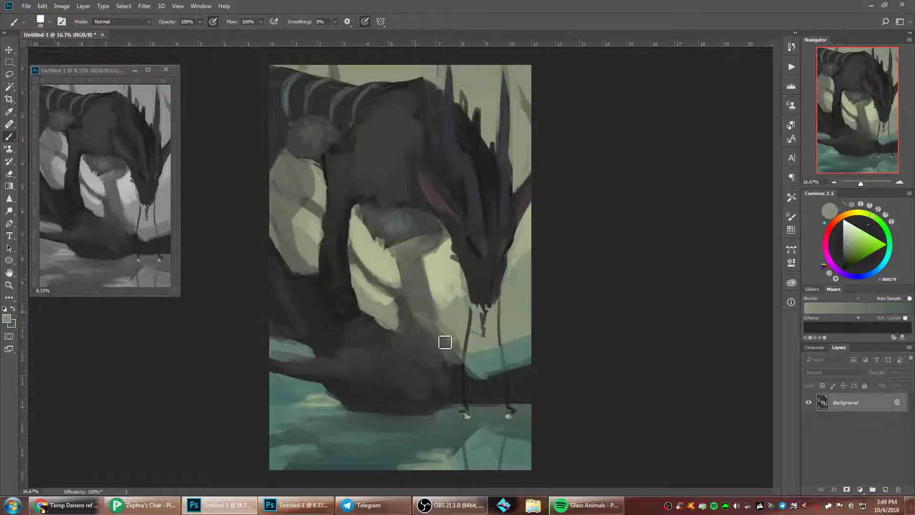
{"action": "mouse_move", "coordinate": [460, 351]}
{"action": "left_mouse_down"}
{"action": "mouse_move", "coordinate": [420, 309]}
{"action": "mouse_move", "coordinate": [432, 326]}
{"action": "mouse_move", "coordinate": [427, 301]}
{"action": "left_mouse_up"}
{"action": "left_click", "coordinate": [418, 318], "text": "alt"}
{"action": "left_click", "coordinate": [413, 291], "text": "alt"}
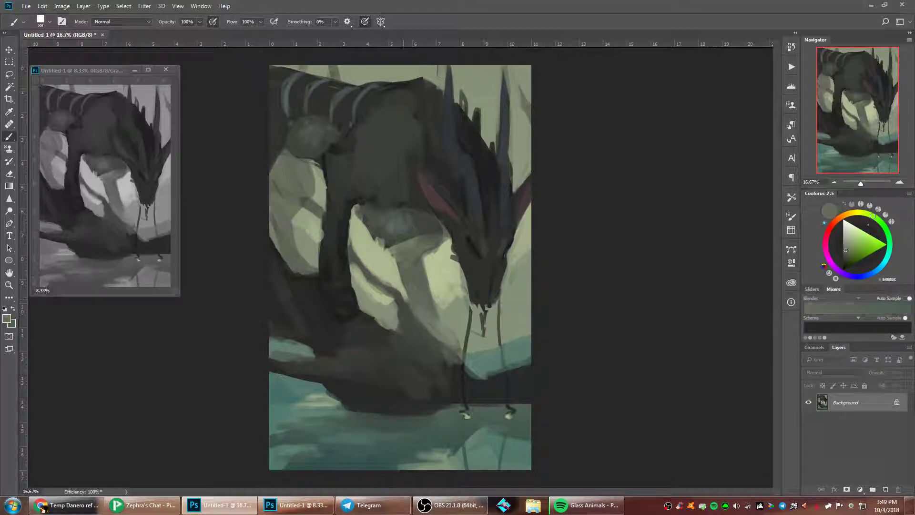
{"action": "left_click", "coordinate": [407, 296], "text": "alt"}
{"action": "mouse_move", "coordinate": [408, 298]}
{"action": "left_mouse_down"}
{"action": "mouse_move", "coordinate": [395, 262]}
{"action": "mouse_move", "coordinate": [403, 287]}
{"action": "left_mouse_up"}
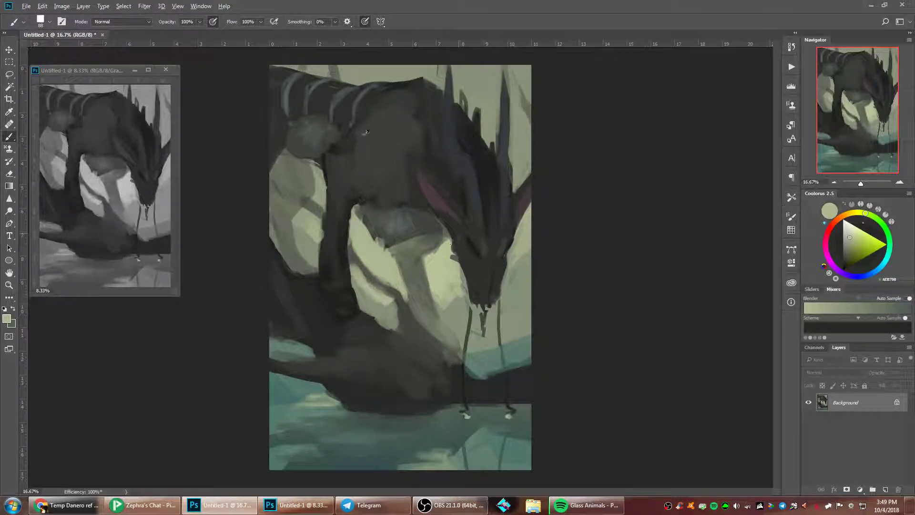
{"action": "left_click", "coordinate": [378, 252], "text": "alt"}
{"action": "left_click_drag", "start_coordinate": [442, 319], "coordinate": [431, 309]}
- Paint sampled dark tones on the lower front leg, then darken its upper part with a 73 px brush
{"action": "left_click", "coordinate": [347, 359], "text": "alt"}
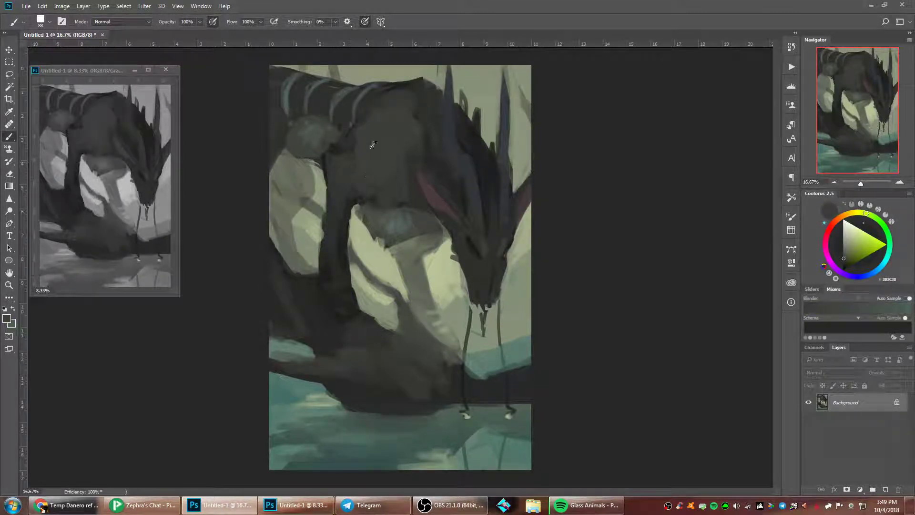
{"action": "left_click_drag", "start_coordinate": [339, 285], "coordinate": [353, 281]}
{"action": "right_click", "coordinate": [512, 199]}
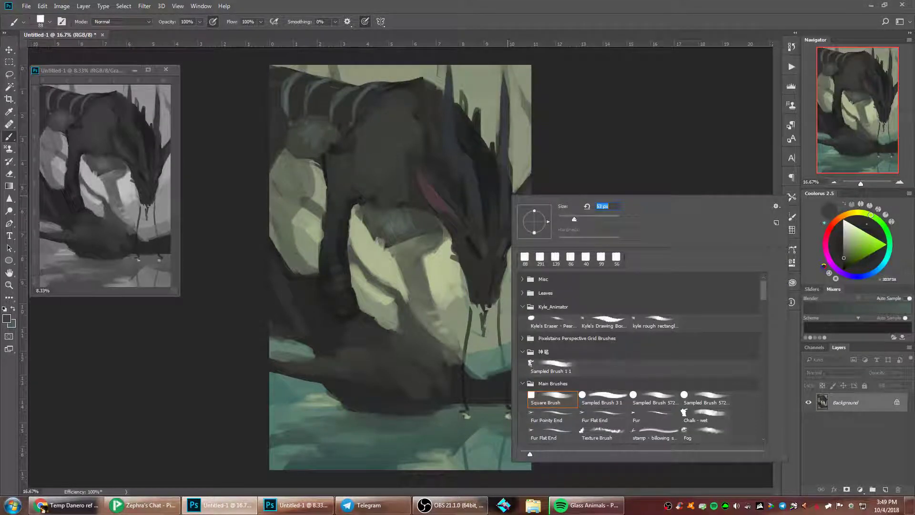
{"action": "key", "text": "Return"}
{"action": "left_click", "coordinate": [357, 192], "text": "alt"}
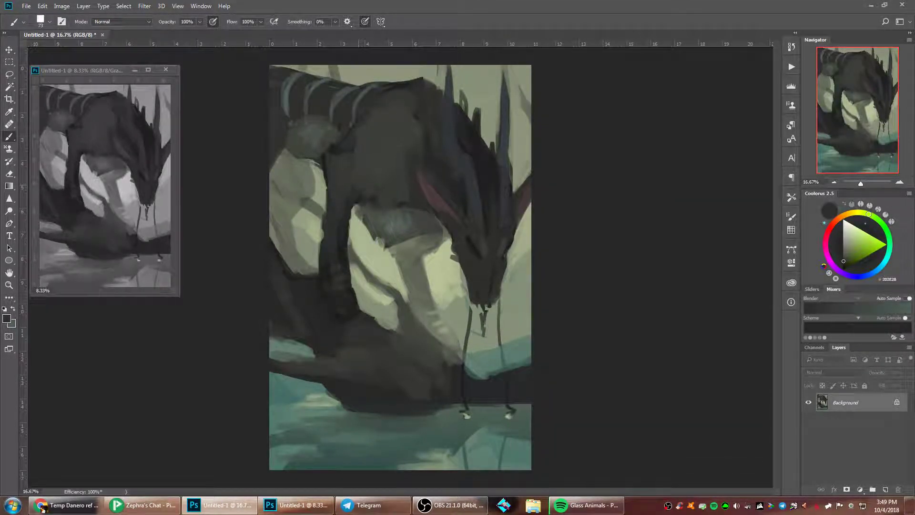
{"action": "left_click_drag", "start_coordinate": [347, 237], "coordinate": [353, 218]}
- Shape the fur edge along the creature's underbelly with sampled dark, pale green and grey tones
{"action": "left_click", "coordinate": [365, 215], "text": "alt"}
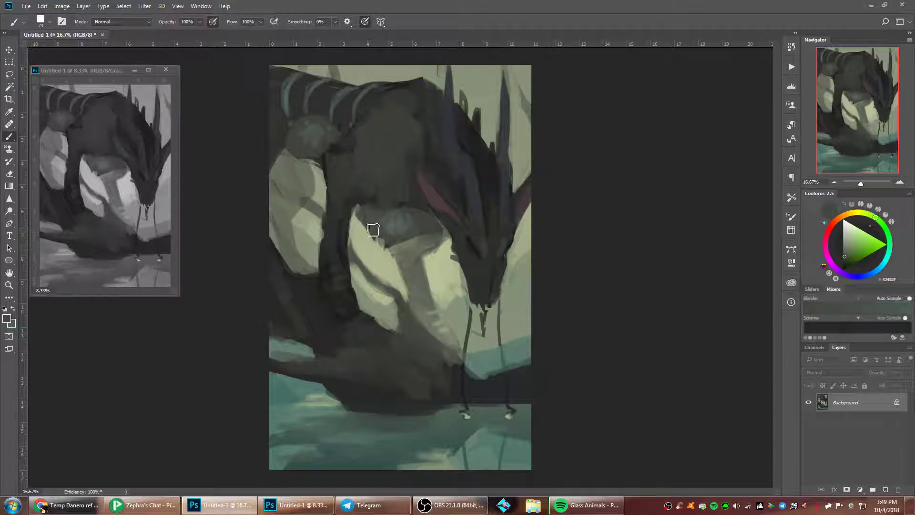
{"action": "left_click", "coordinate": [369, 239], "text": "alt"}
{"action": "left_click", "coordinate": [380, 250], "text": "alt"}
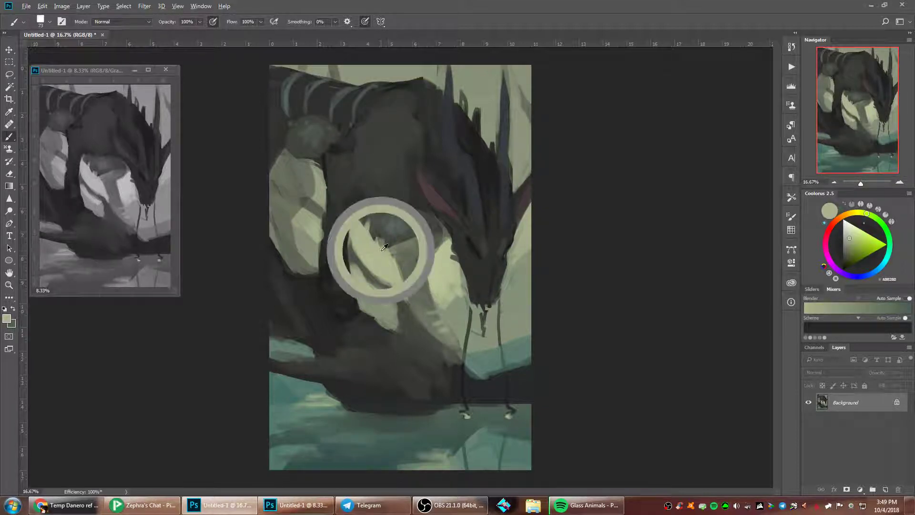
{"action": "left_click_drag", "start_coordinate": [383, 254], "coordinate": [380, 233]}
{"action": "left_click", "coordinate": [406, 255], "text": "alt"}
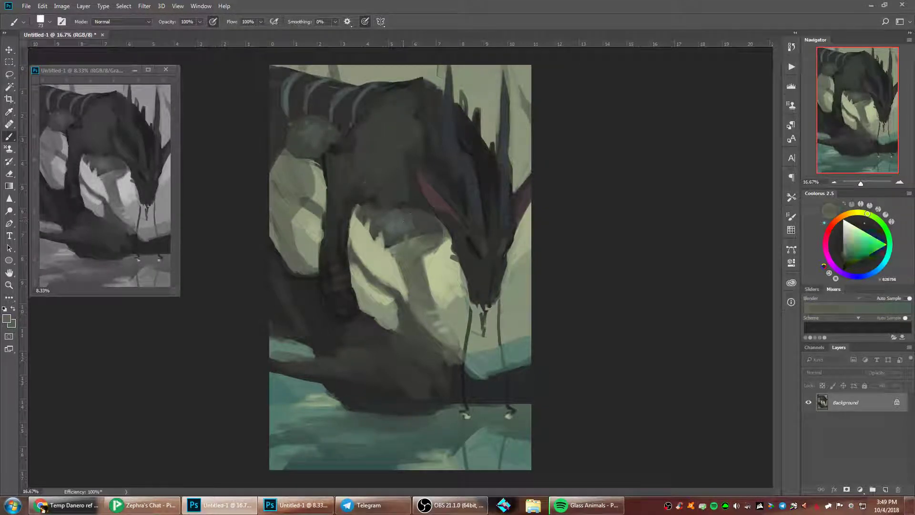
- Enlarge the brush to 158 px and darken the lower chest between the front leg and the ear with sampled tones
{"action": "left_click", "coordinate": [371, 197], "text": "alt"}
{"action": "left_click", "coordinate": [429, 139], "text": "alt"}
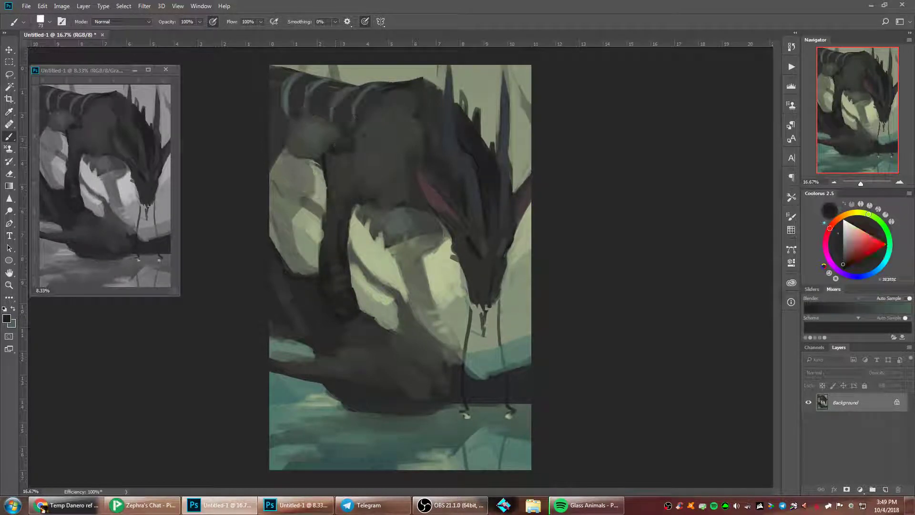
{"action": "right_click", "coordinate": [430, 122]}
{"action": "left_click", "coordinate": [520, 145]}
{"action": "left_click_drag", "start_coordinate": [367, 203], "coordinate": [406, 202]}
{"action": "left_click", "coordinate": [393, 172], "text": "alt"}
{"action": "left_click", "coordinate": [397, 168], "text": "alt"}
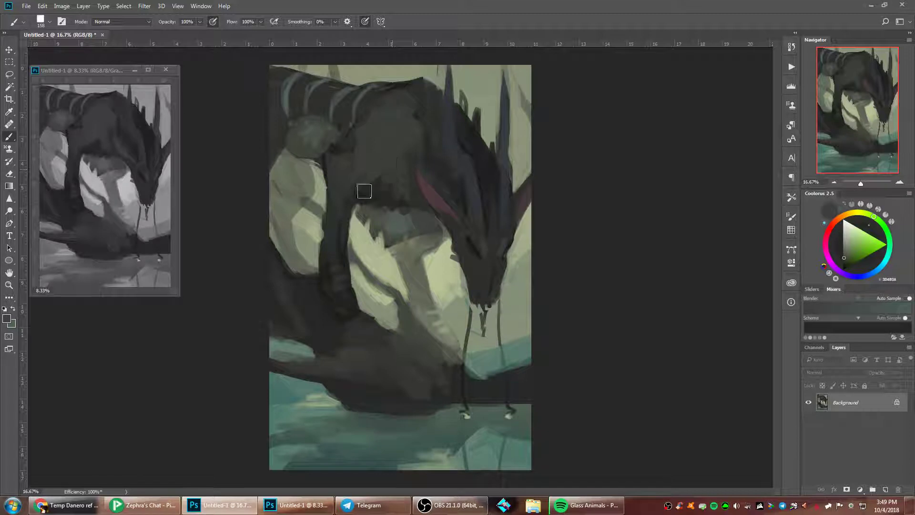
- Reduce the brush to 83 px and paint dark fur tufts across the lower chest beside the red ear
{"action": "right_click", "coordinate": [491, 152]}
{"action": "left_click", "coordinate": [577, 175]}
{"action": "left_click", "coordinate": [647, 121]}
{"action": "left_click", "coordinate": [405, 178], "text": "alt"}
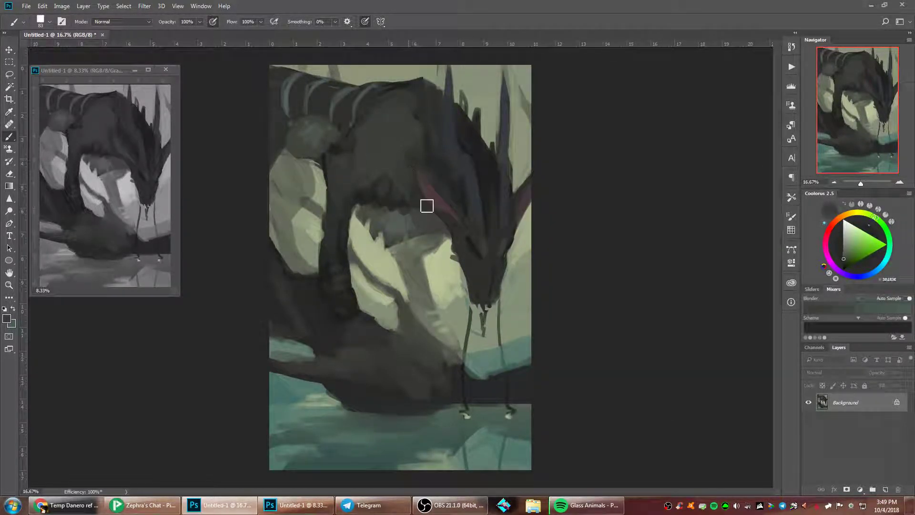
{"action": "left_click_drag", "start_coordinate": [427, 205], "coordinate": [408, 194]}
- Set the brush to 139 px and smooth the shoulder and upper front leg with sampled dark tones
{"action": "right_click", "coordinate": [400, 125]}
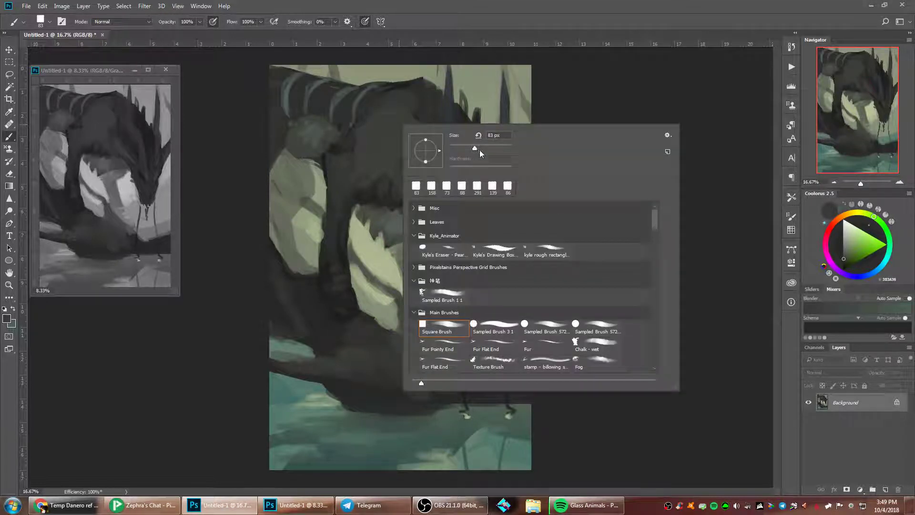
{"action": "left_click", "coordinate": [484, 147]}
{"action": "left_click", "coordinate": [376, 148]}
{"action": "left_click", "coordinate": [360, 157], "text": "alt"}
{"action": "mouse_move", "coordinate": [340, 157]}
{"action": "left_mouse_down"}
{"action": "mouse_move", "coordinate": [368, 123]}
{"action": "mouse_move", "coordinate": [331, 156]}
{"action": "left_mouse_up"}
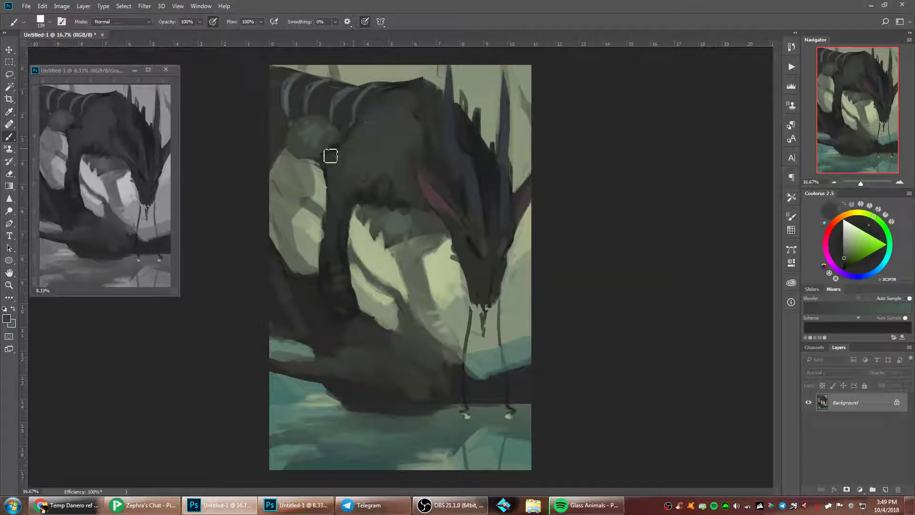
{"action": "mouse_move", "coordinate": [330, 205]}
{"action": "left_mouse_down"}
{"action": "mouse_move", "coordinate": [329, 179]}
{"action": "mouse_move", "coordinate": [327, 207]}
{"action": "left_mouse_up"}
{"action": "left_click", "coordinate": [335, 145], "text": "alt"}
{"action": "left_click_drag", "start_coordinate": [335, 145], "coordinate": [327, 158]}
{"action": "left_click", "coordinate": [329, 148], "text": "alt"}
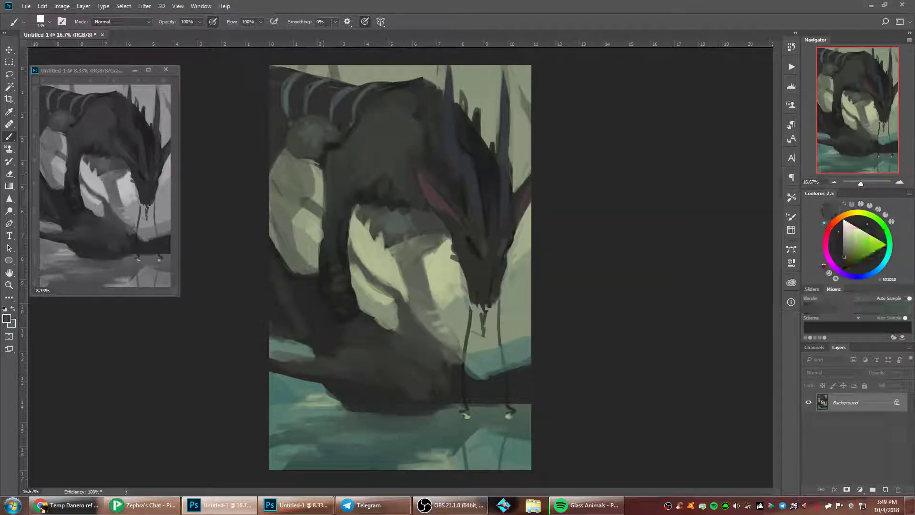
- Repaint the rounded haunch behind the shoulder with sampled grey-green tones to even out its shading
{"action": "left_click", "coordinate": [317, 124], "text": "alt"}
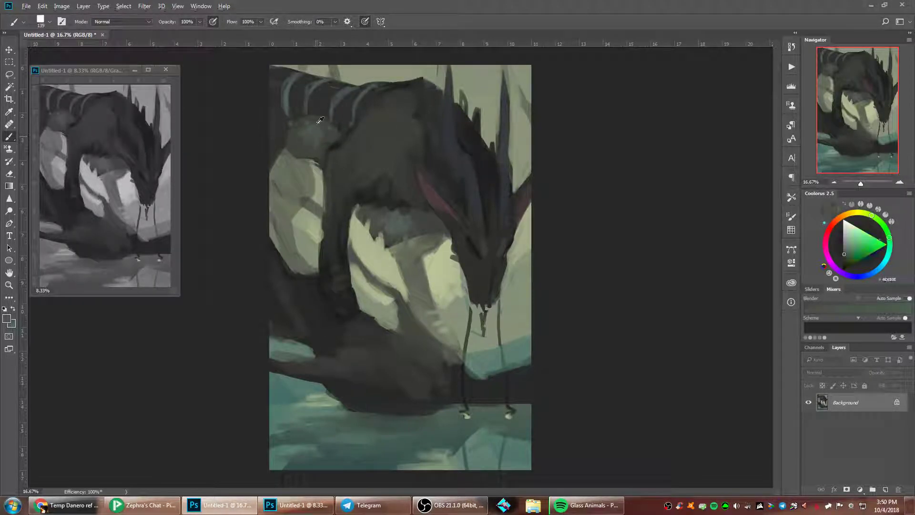
{"action": "left_click", "coordinate": [325, 212], "text": "alt"}
{"action": "mouse_move", "coordinate": [308, 137]}
{"action": "left_mouse_down"}
{"action": "mouse_move", "coordinate": [324, 130]}
{"action": "mouse_move", "coordinate": [294, 135]}
{"action": "left_mouse_up"}
{"action": "left_click", "coordinate": [310, 129], "text": "alt"}
{"action": "left_click", "coordinate": [305, 135], "text": "alt"}
{"action": "left_click", "coordinate": [313, 151], "text": "alt"}
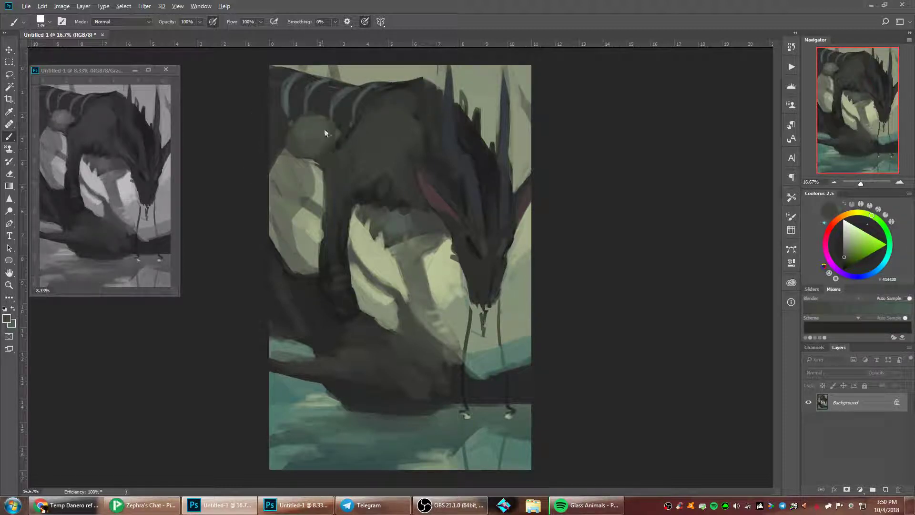
- Reduce the brush to 73 px and paint a grey fur fringe hanging below the haunch over the pale background
{"action": "right_click", "coordinate": [367, 130]}
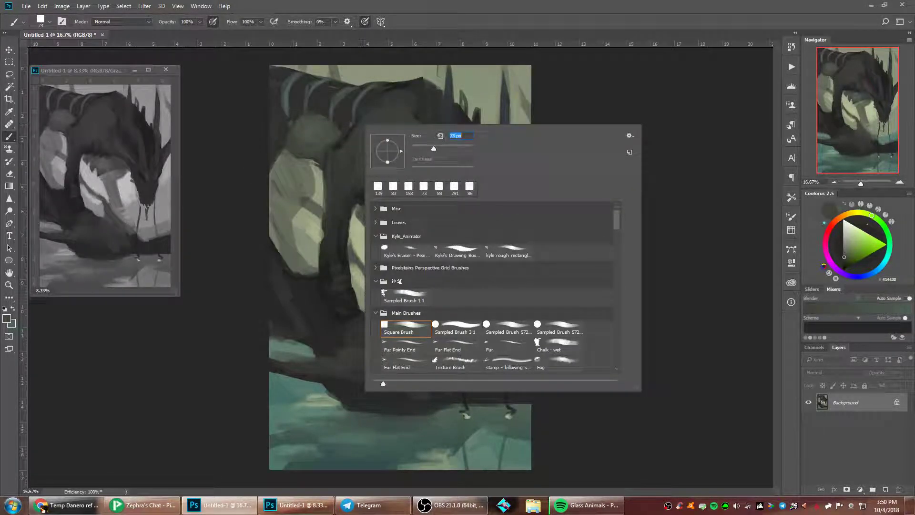
{"action": "key", "text": "Return"}
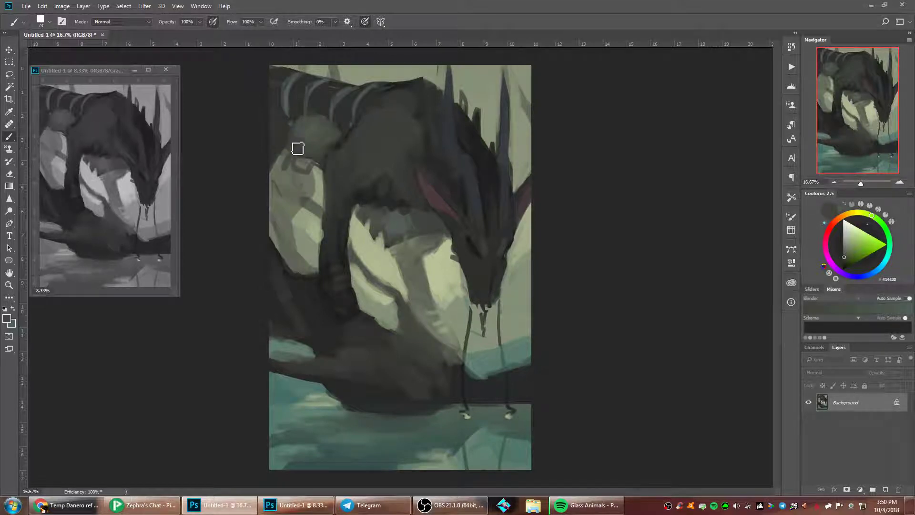
{"action": "mouse_move", "coordinate": [283, 157]}
{"action": "left_mouse_down"}
{"action": "mouse_move", "coordinate": [309, 160]}
{"action": "mouse_move", "coordinate": [314, 170]}
{"action": "mouse_move", "coordinate": [294, 165]}
{"action": "mouse_move", "coordinate": [285, 181]}
{"action": "mouse_move", "coordinate": [315, 169]}
{"action": "left_mouse_up"}
{"action": "left_click", "coordinate": [302, 181], "text": "alt"}
{"action": "left_click", "coordinate": [321, 156], "text": "alt"}
- Flip the canvas horizontally and soften the dark lower chest with a 152 px brush in a sampled dark tone
{"action": "key", "text": "ctrl+shift+h"}
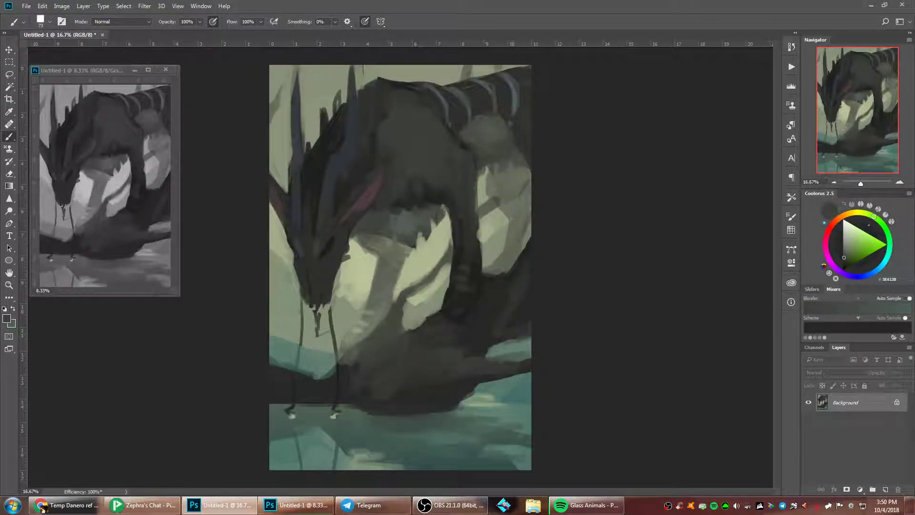
{"action": "left_click", "coordinate": [385, 208], "text": "alt"}
{"action": "right_click", "coordinate": [472, 132]}
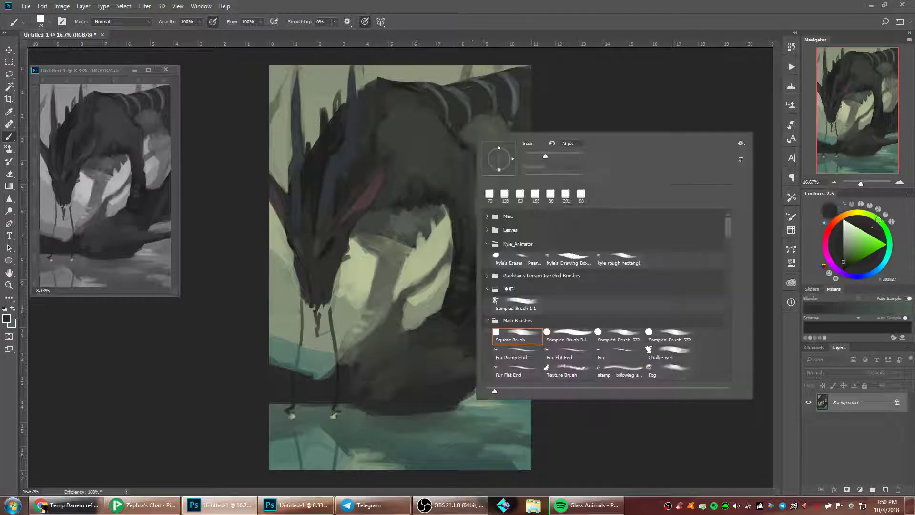
{"action": "left_click_drag", "start_coordinate": [552, 159], "coordinate": [558, 159]}
{"action": "key", "text": "Return"}
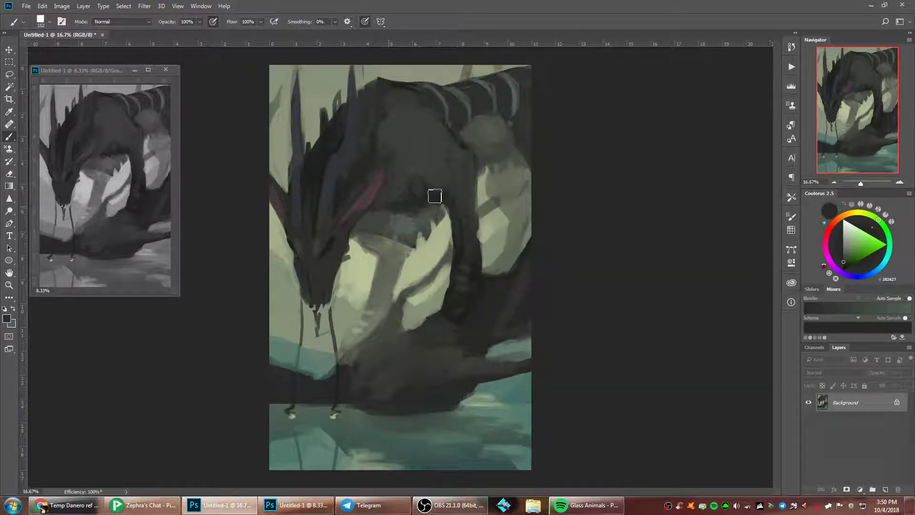
- Reduce the brush to 75 px and refine the underbelly fur tufts with a sampled blue-grey tone
{"action": "right_click", "coordinate": [387, 204]}
{"action": "key", "text": "Return"}
{"action": "left_click", "coordinate": [411, 222], "text": "alt"}
{"action": "mouse_move", "coordinate": [423, 223]}
{"action": "left_mouse_down"}
{"action": "mouse_move", "coordinate": [423, 213]}
{"action": "mouse_move", "coordinate": [411, 222]}
{"action": "left_mouse_up"}
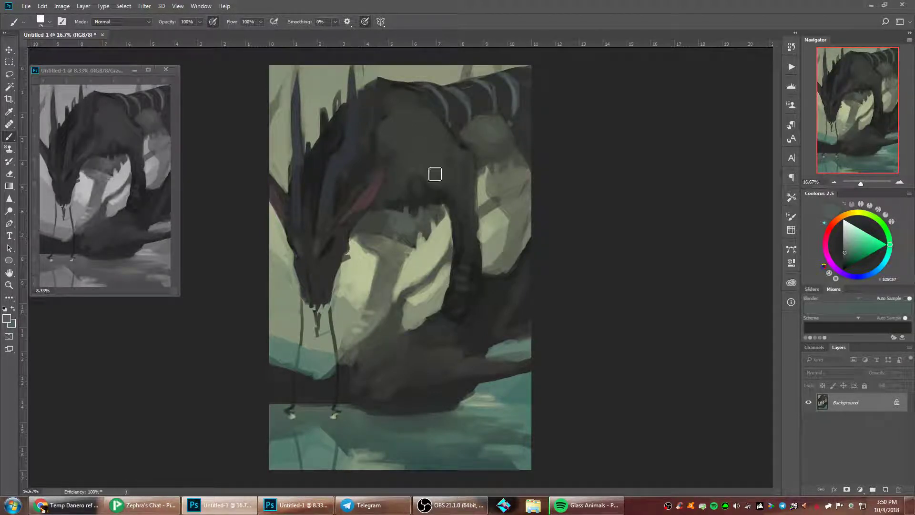
- Set the brush to 120 px, block in the muzzle with sampled dark tones and paint out the drips hanging below it
{"action": "right_click", "coordinate": [435, 174]}
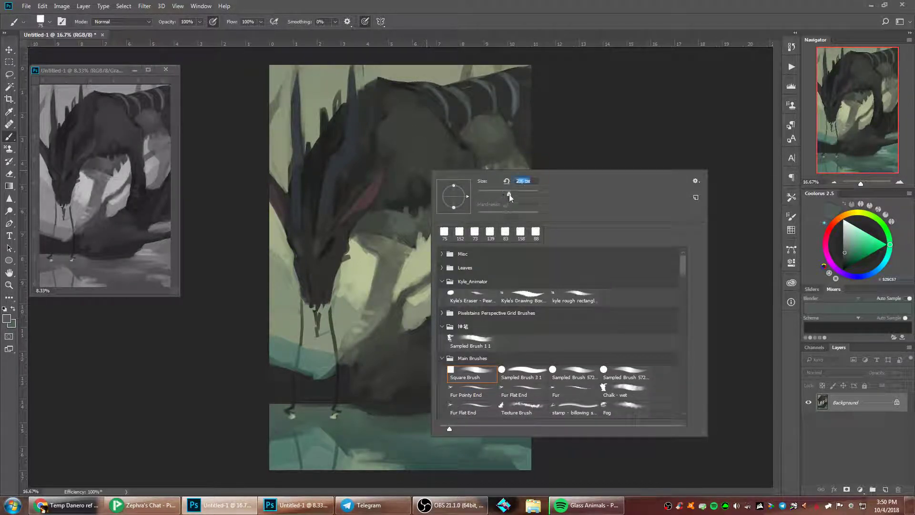
{"action": "key", "text": "Return"}
{"action": "left_click", "coordinate": [309, 284], "text": "alt"}
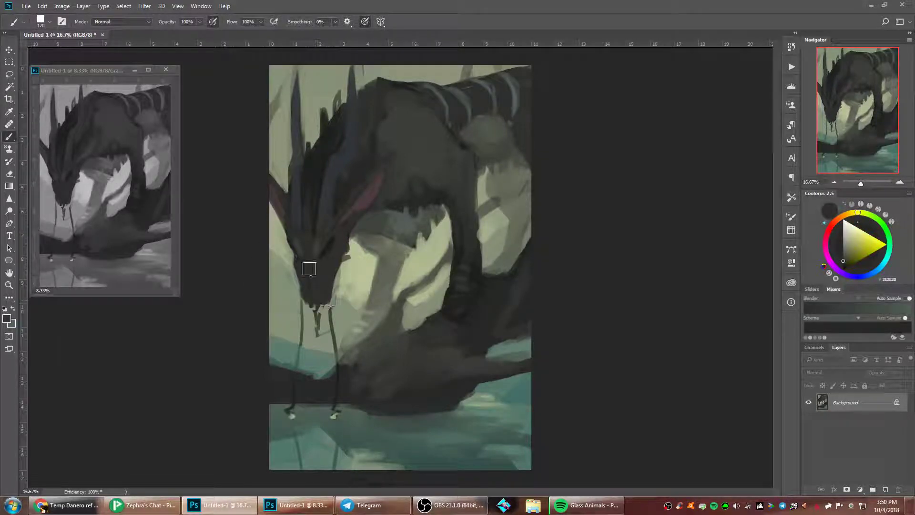
{"action": "left_click", "coordinate": [308, 313], "text": "alt"}
{"action": "mouse_move", "coordinate": [328, 299]}
{"action": "left_mouse_down"}
{"action": "mouse_move", "coordinate": [314, 298]}
{"action": "mouse_move", "coordinate": [323, 308]}
{"action": "left_mouse_up"}
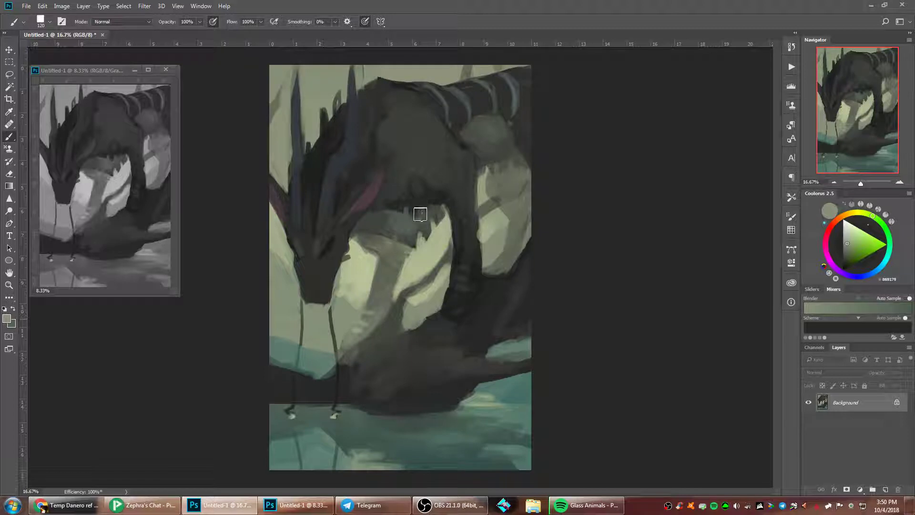
- Reduce the brush to 73 px, trim the muzzle's edge with the background tone and repaint the top of the whisker
{"action": "right_click", "coordinate": [419, 214]}
{"action": "left_click", "coordinate": [494, 232]}
{"action": "key", "text": "Return"}
{"action": "left_click", "coordinate": [351, 265], "text": "alt"}
{"action": "left_click_drag", "start_coordinate": [341, 269], "coordinate": [340, 300]}
{"action": "left_click", "coordinate": [341, 301], "text": "alt"}
{"action": "left_click", "coordinate": [337, 300], "text": "alt"}
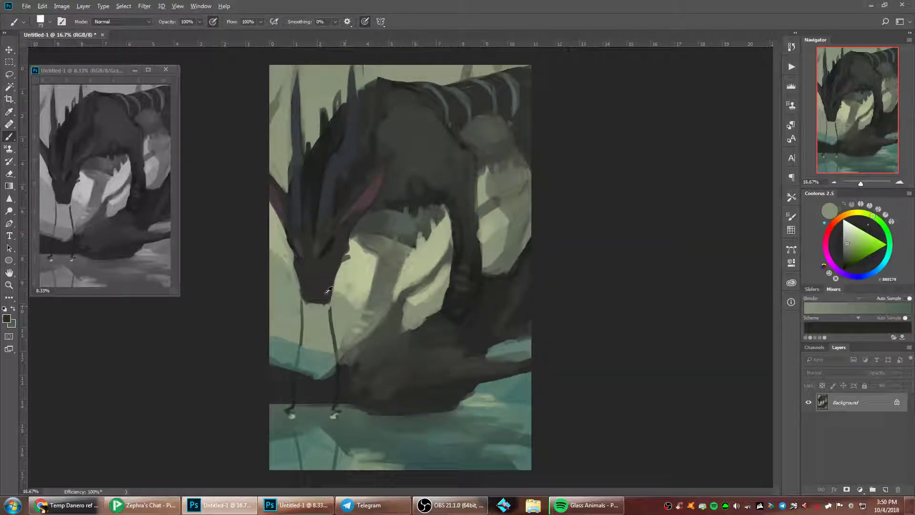
{"action": "left_click_drag", "start_coordinate": [306, 291], "coordinate": [303, 329]}
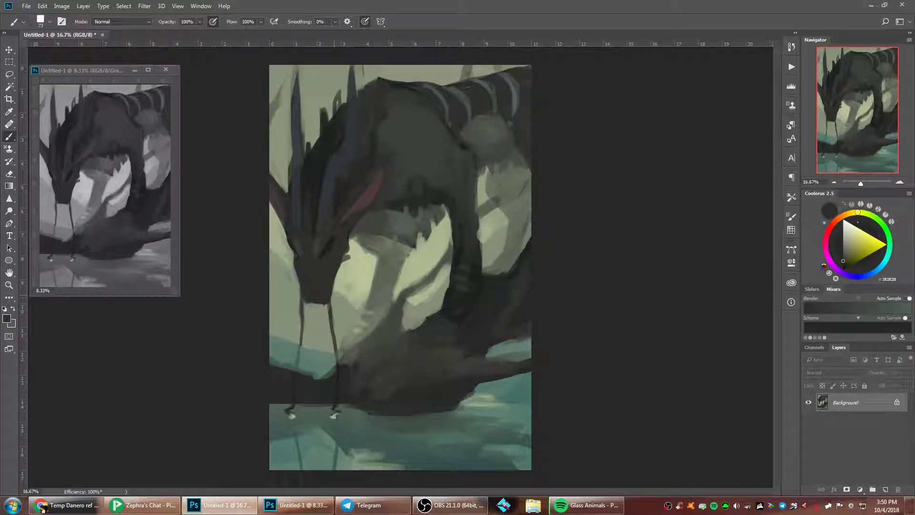
- Paint dark claws on the front paw gripping the branch and refine the grey-green limb behind the leg
{"action": "left_click", "coordinate": [451, 291], "text": "alt"}
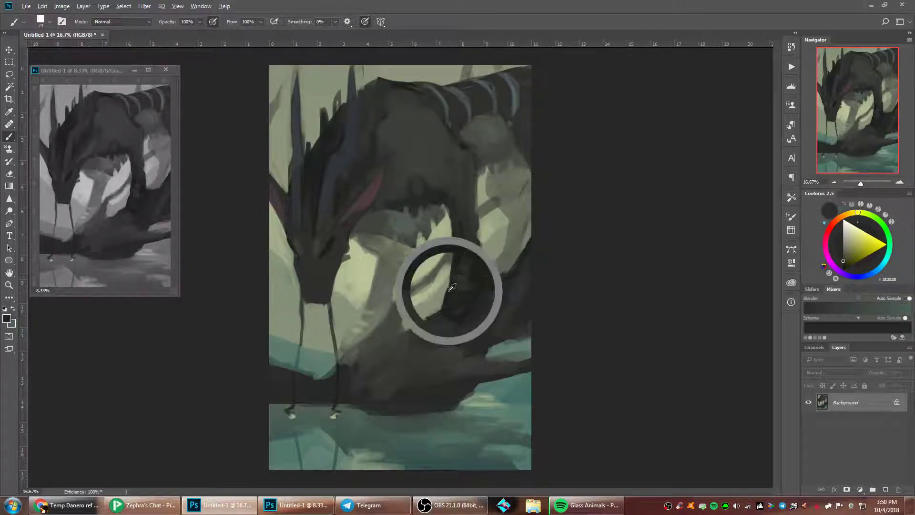
{"action": "left_click_drag", "start_coordinate": [448, 295], "coordinate": [440, 326]}
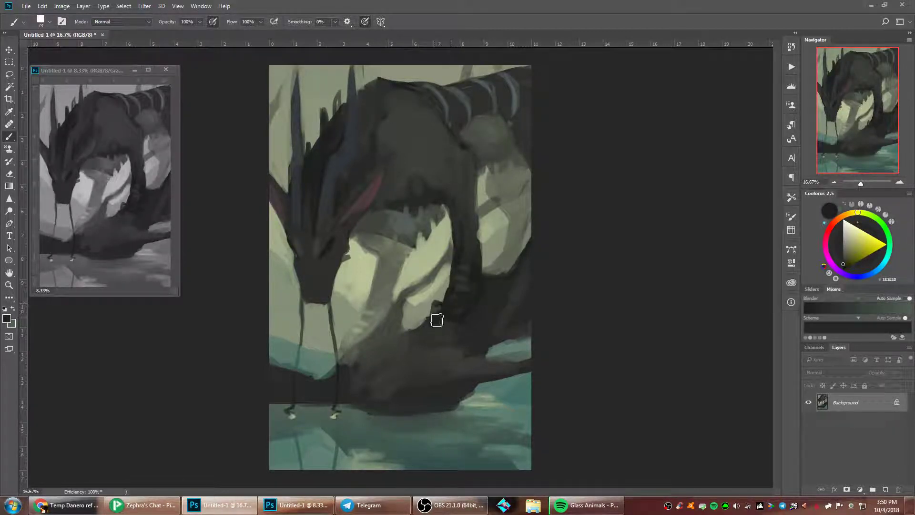
{"action": "left_click", "coordinate": [349, 324], "text": "alt"}
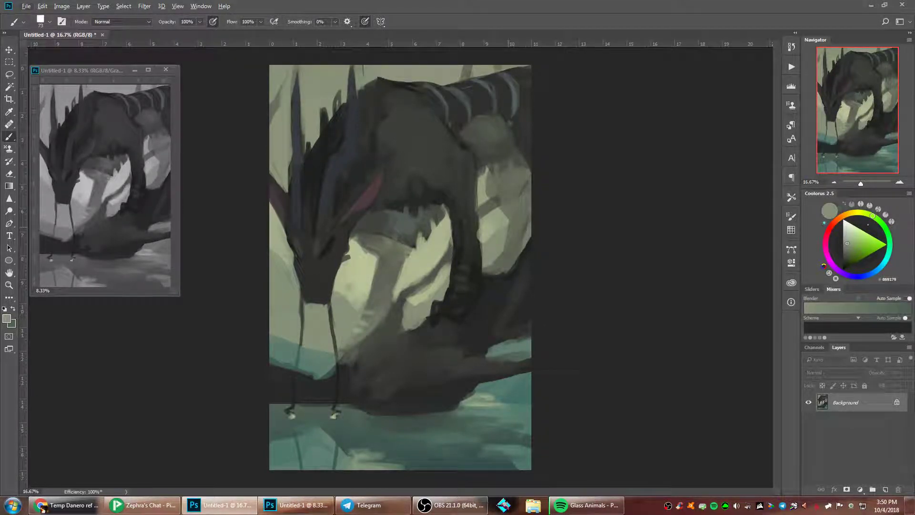
{"action": "left_click", "coordinate": [434, 270], "text": "alt"}
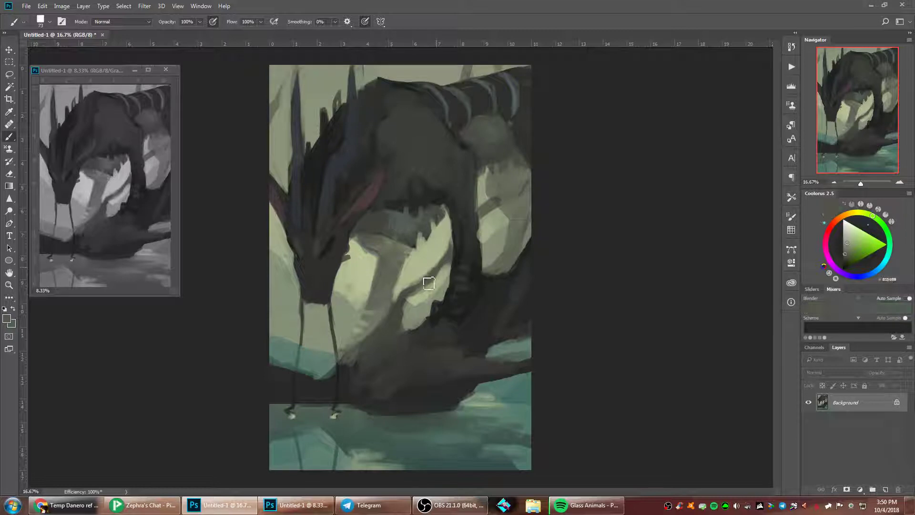
{"action": "left_click_drag", "start_coordinate": [411, 293], "coordinate": [441, 276]}
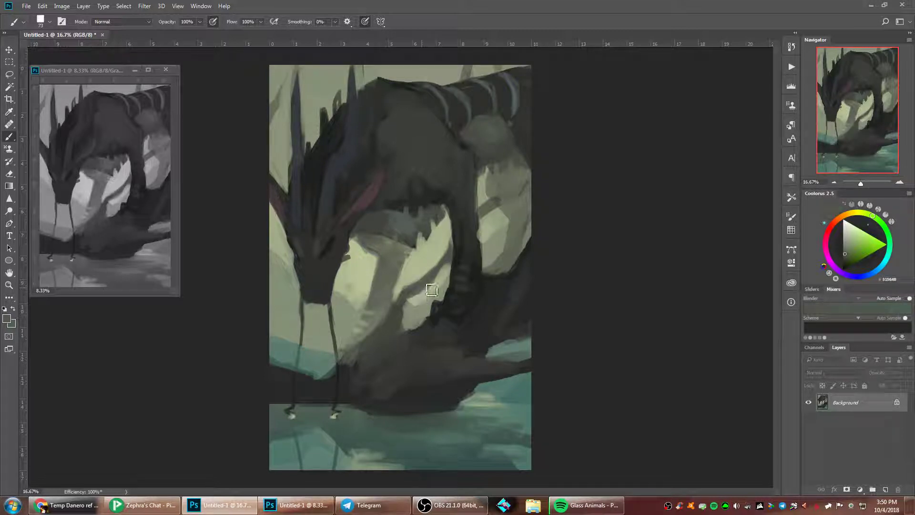
- Set the brush to 86 px, darken the area above the near ear and extend the ear into a longer red point
{"action": "right_click", "coordinate": [471, 252]}
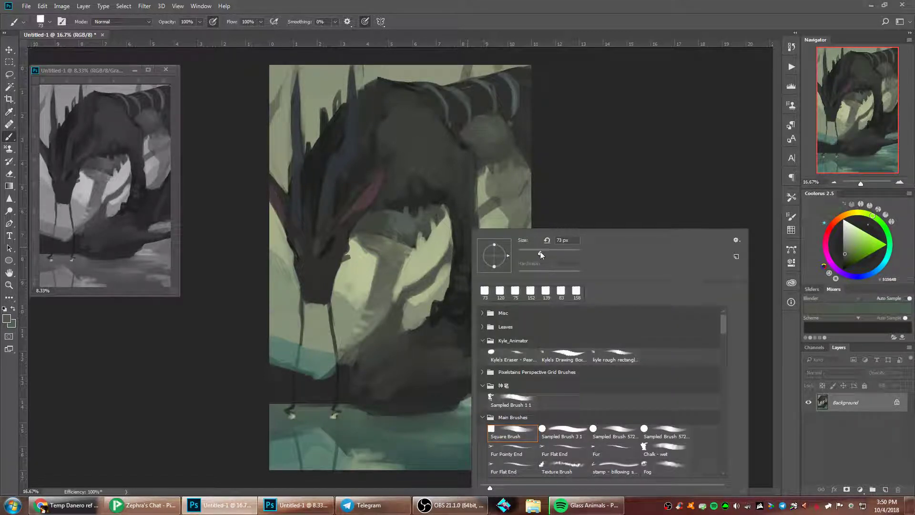
{"action": "left_click_drag", "start_coordinate": [541, 253], "coordinate": [543, 253]}
{"action": "key", "text": "Return"}
{"action": "left_click", "coordinate": [354, 194], "text": "alt"}
{"action": "left_click_drag", "start_coordinate": [392, 159], "coordinate": [383, 158]}
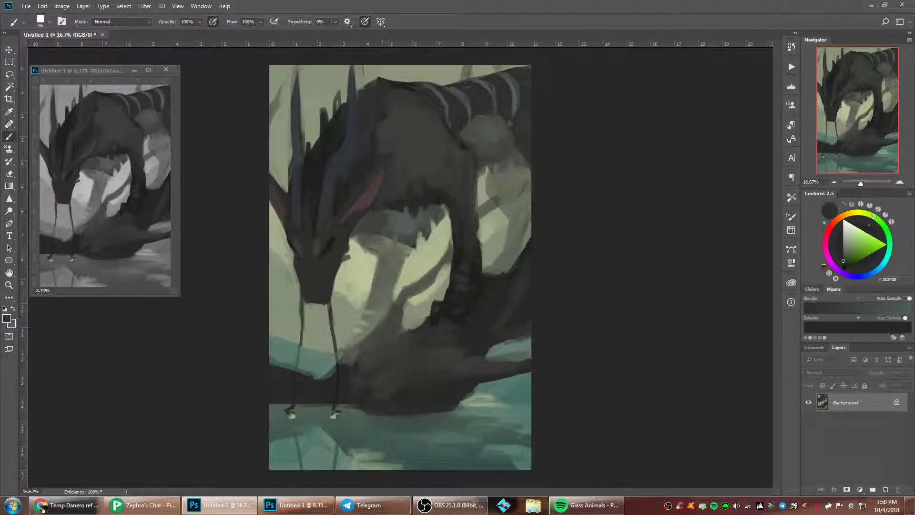
{"action": "left_click", "coordinate": [368, 195], "text": "alt"}
{"action": "left_click_drag", "start_coordinate": [373, 203], "coordinate": [394, 157]}
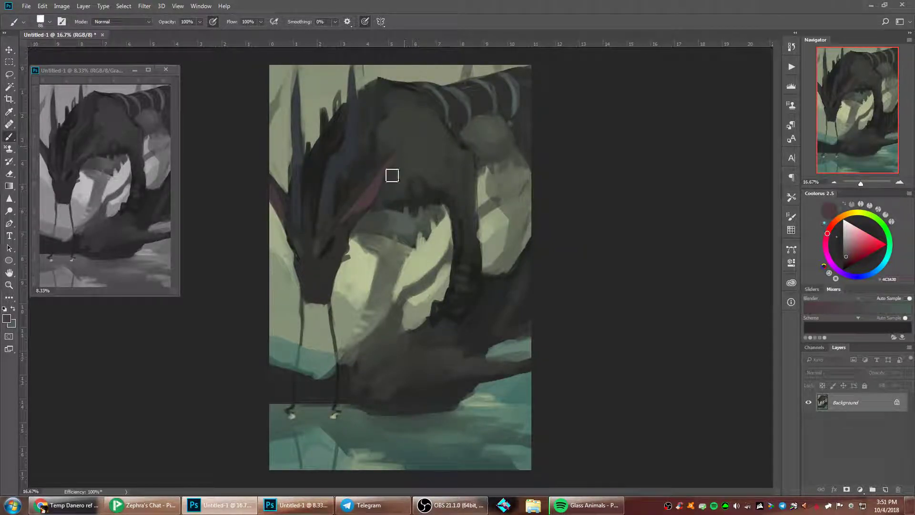
- Highlight the near ear's tip with a lighter pink and sharpen its edges with sampled dark tones
{"action": "left_click", "coordinate": [849, 248]}
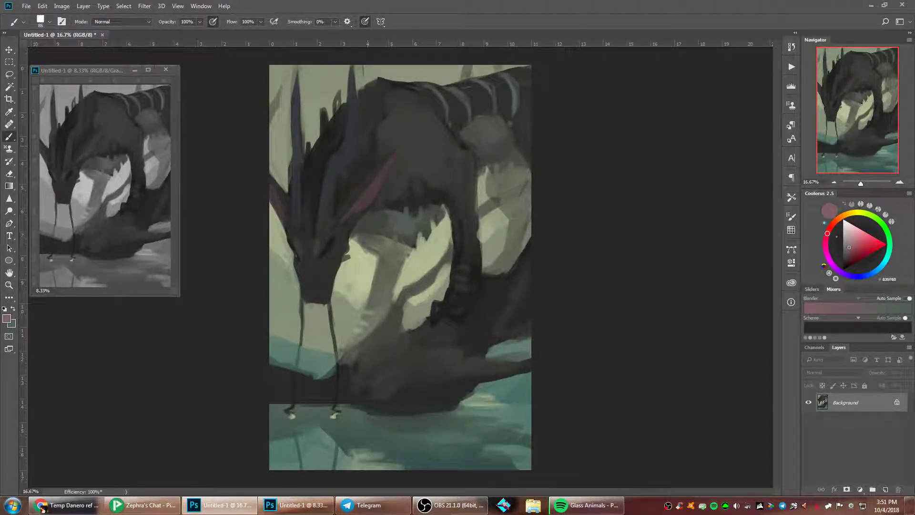
{"action": "left_click", "coordinate": [400, 158], "text": "alt"}
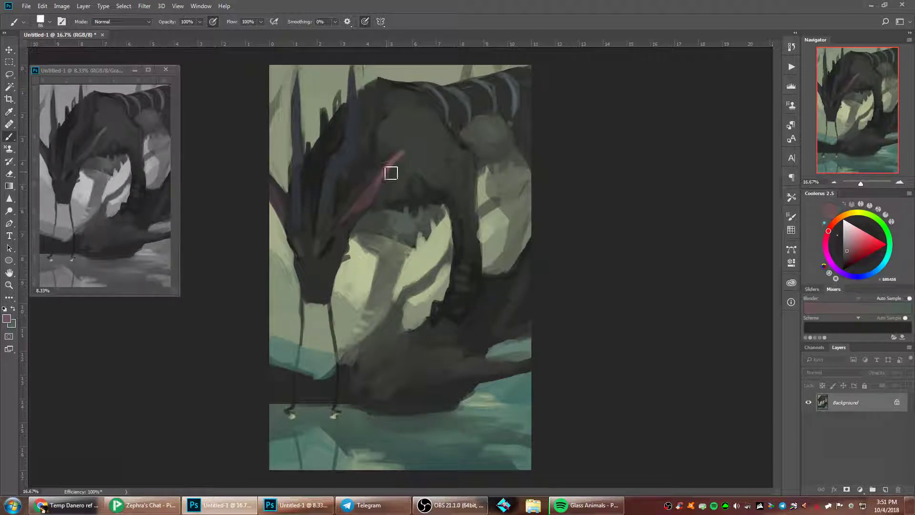
{"action": "left_click", "coordinate": [372, 164], "text": "alt"}
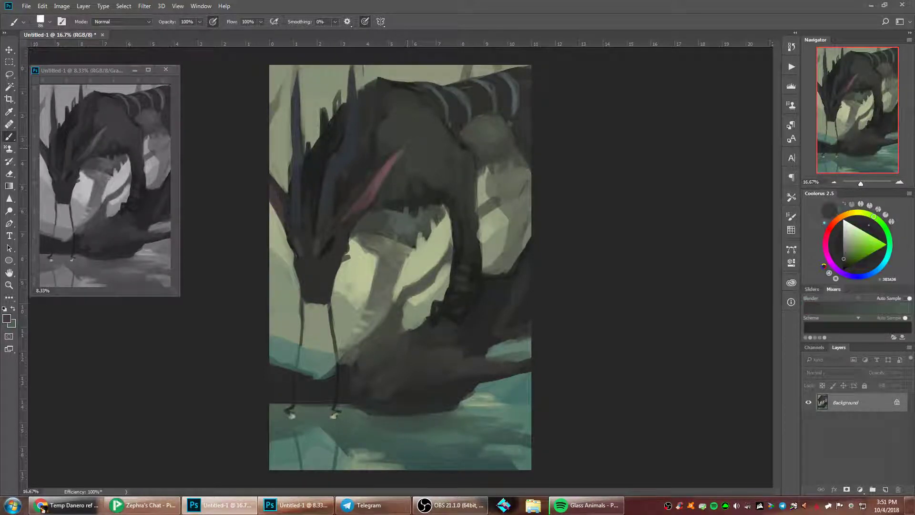
{"action": "left_click", "coordinate": [364, 170], "text": "alt"}
- Reshape the far ear at the canvas edge with sampled tones and pick up a dark blue from the horn area
{"action": "left_click", "coordinate": [281, 206], "text": "alt"}
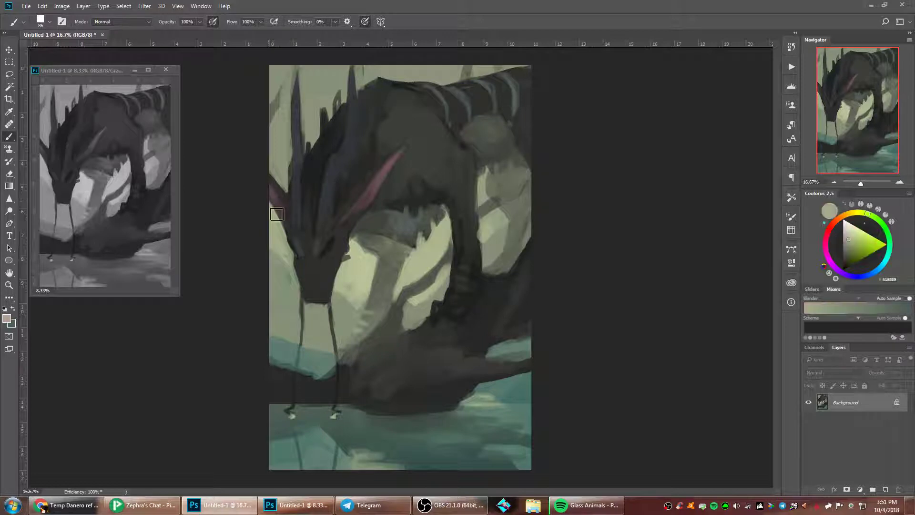
{"action": "left_click_drag", "start_coordinate": [278, 217], "coordinate": [288, 232]}
{"action": "left_click", "coordinate": [341, 165], "text": "alt"}
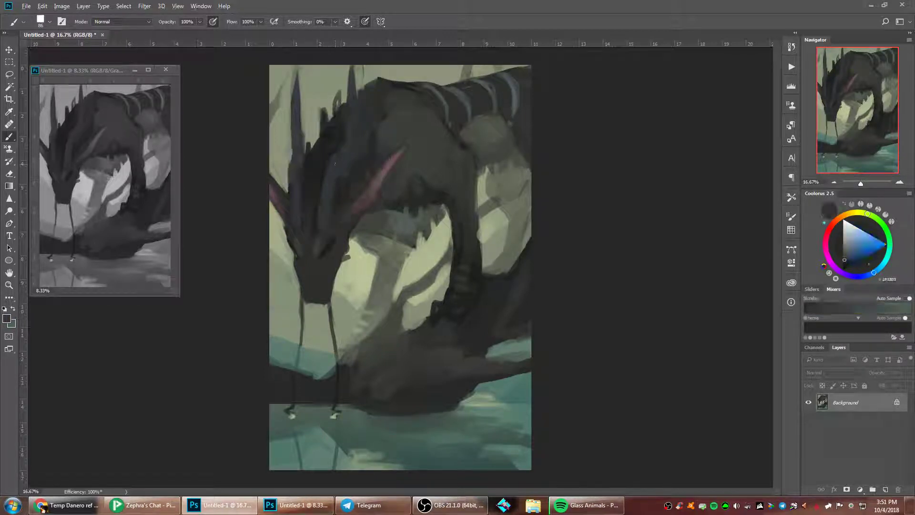
- Brighten the horns with progressively lighter blue strokes and add a dark spike on the neck ridge behind the near horn
{"action": "left_click", "coordinate": [847, 256]}
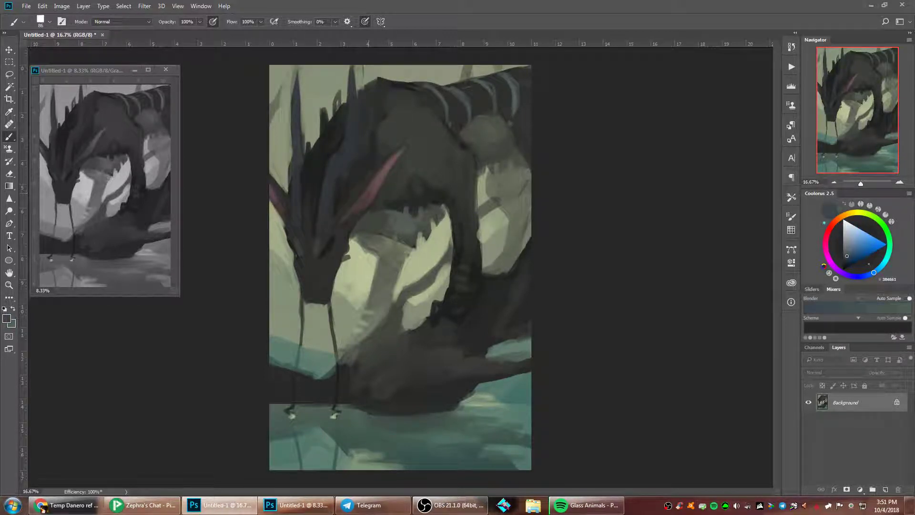
{"action": "left_click_drag", "start_coordinate": [329, 189], "coordinate": [339, 171]}
{"action": "left_click_drag", "start_coordinate": [301, 115], "coordinate": [299, 86]}
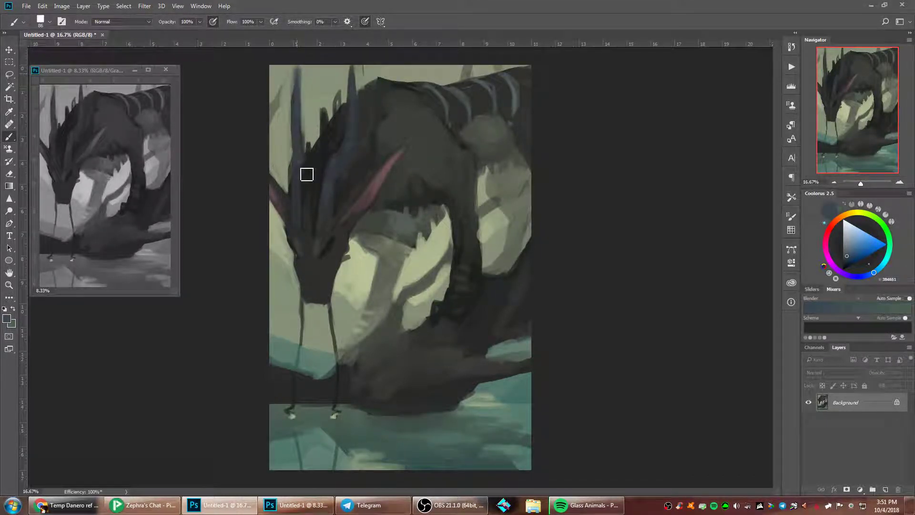
{"action": "left_click", "coordinate": [849, 247]}
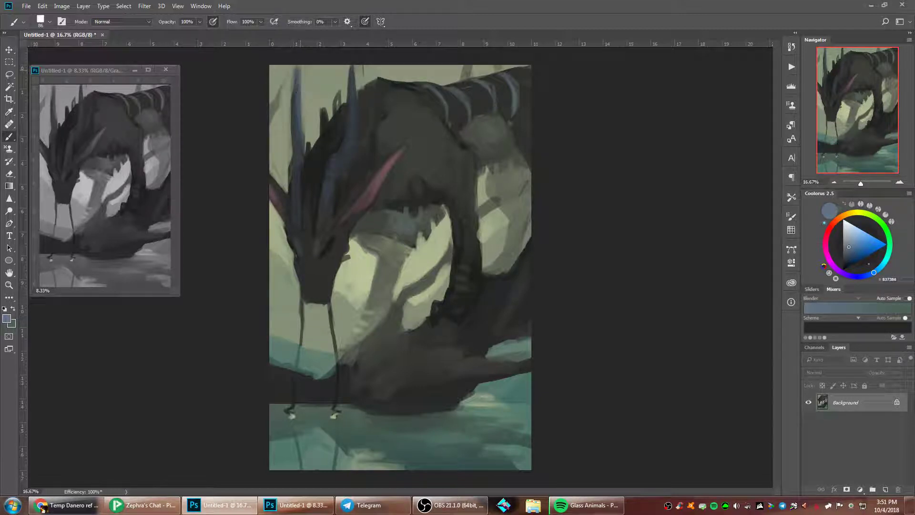
{"action": "left_click_drag", "start_coordinate": [299, 112], "coordinate": [304, 148]}
{"action": "left_click", "coordinate": [331, 105], "text": "alt"}
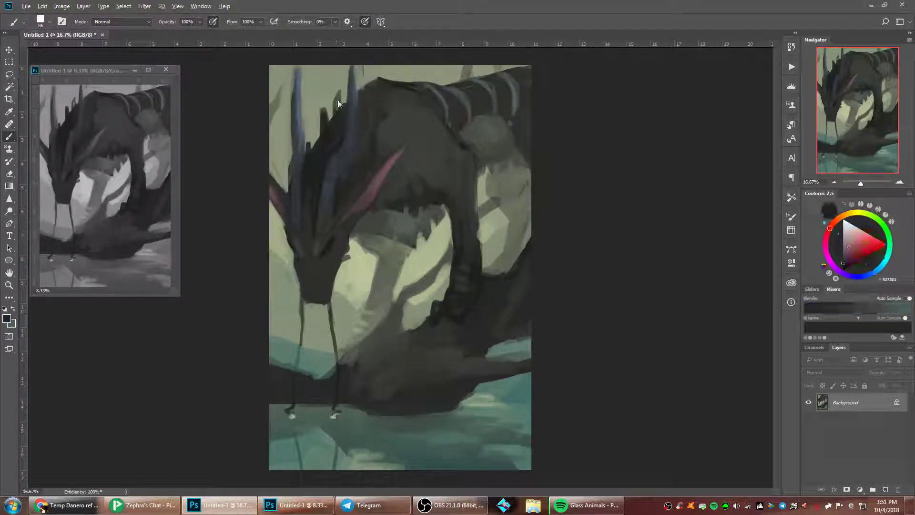
{"action": "left_click_drag", "start_coordinate": [377, 70], "coordinate": [366, 94]}
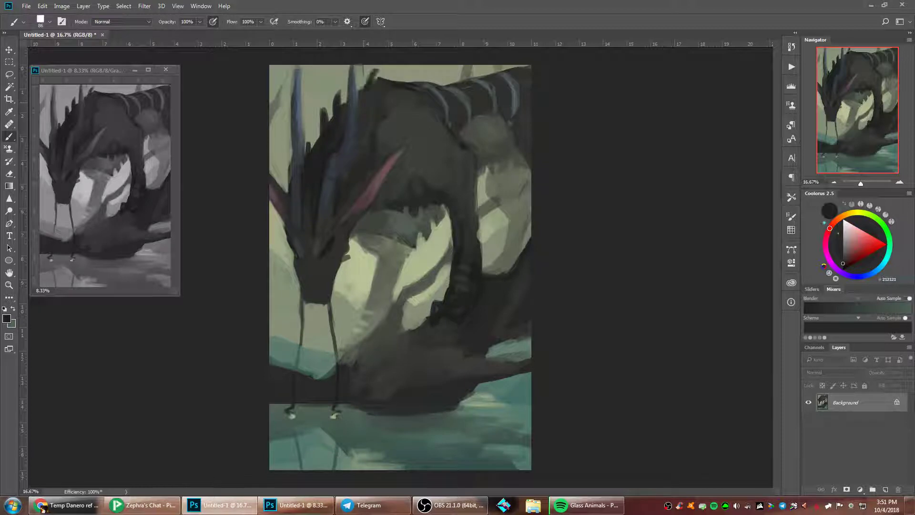
- Set the brush to 99 px and refine the pale background gap and grey-green trunk beneath the chest with sampled tones
{"action": "right_click", "coordinate": [476, 142]}
{"action": "left_click_drag", "start_coordinate": [550, 161], "coordinate": [553, 162]}
{"action": "key", "text": "Return"}
{"action": "left_click", "coordinate": [386, 245], "text": "alt"}
{"action": "mouse_move", "coordinate": [401, 248]}
{"action": "left_mouse_down"}
{"action": "mouse_move", "coordinate": [405, 256]}
{"action": "mouse_move", "coordinate": [392, 244]}
{"action": "mouse_move", "coordinate": [377, 282]}
{"action": "left_mouse_up"}
{"action": "left_click", "coordinate": [363, 246], "text": "alt"}
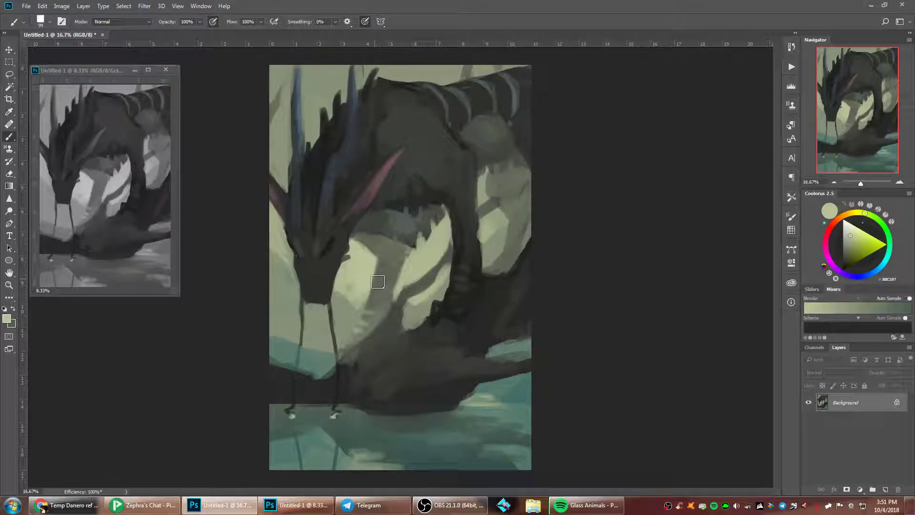
{"action": "left_click", "coordinate": [377, 240], "text": "alt"}
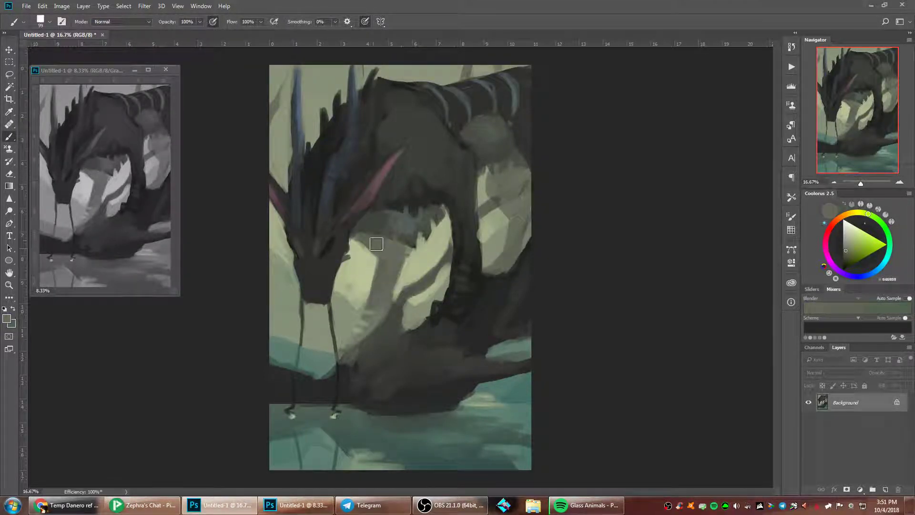
- Set the brush to 126 px and smooth the front leg's outer edge with sampled dark tones
{"action": "right_click", "coordinate": [483, 195]}
{"action": "left_click", "coordinate": [564, 221]}
{"action": "left_click", "coordinate": [453, 234]}
{"action": "left_click", "coordinate": [458, 235], "text": "alt"}
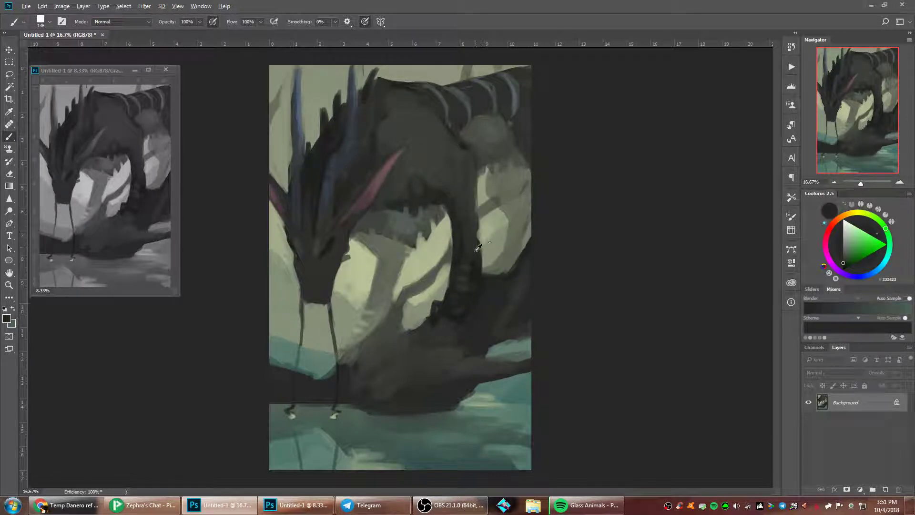
{"action": "left_click", "coordinate": [475, 251], "text": "alt"}
{"action": "left_click_drag", "start_coordinate": [478, 215], "coordinate": [478, 243]}
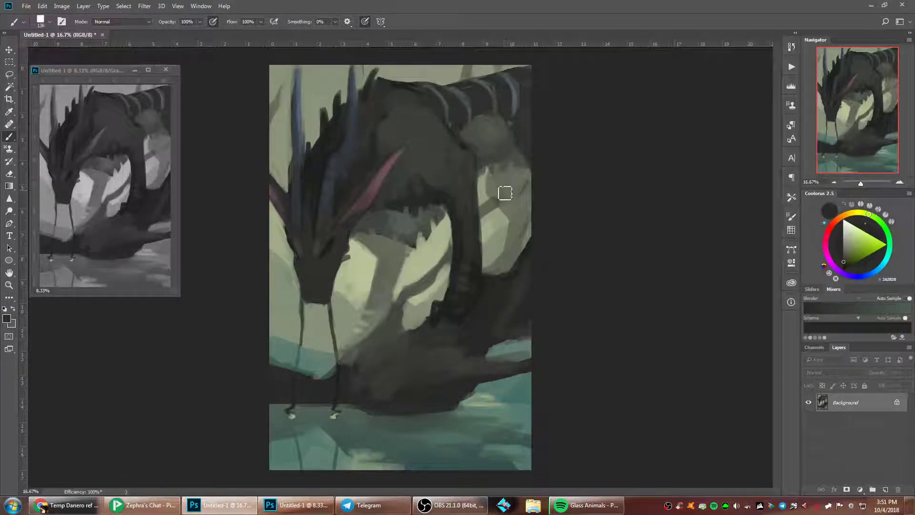
- Set the brush to 56 px and paint a thin dark necklace cord around the neck, hanging below the chest
{"action": "right_click", "coordinate": [505, 192]}
{"action": "left_click", "coordinate": [573, 213]}
{"action": "left_click", "coordinate": [524, 174]}
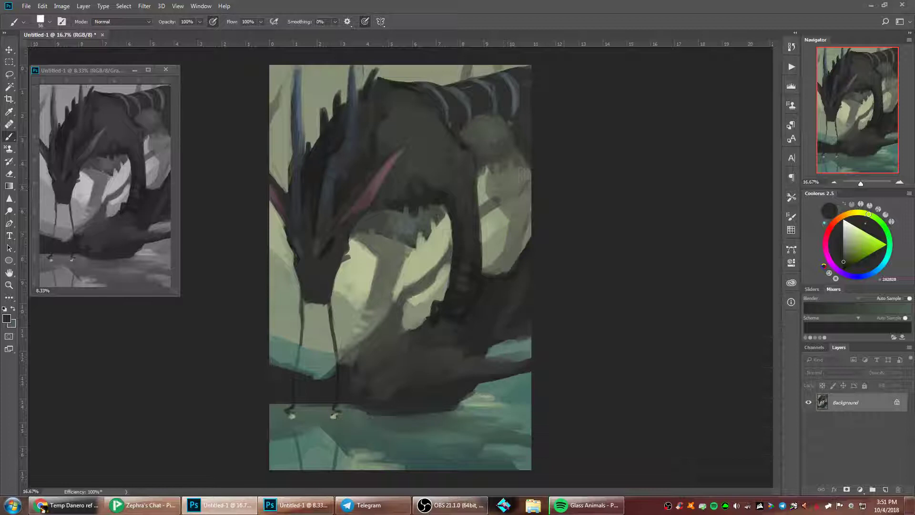
{"action": "left_click", "coordinate": [315, 163], "text": "alt"}
{"action": "mouse_move", "coordinate": [369, 107]}
{"action": "left_mouse_down"}
{"action": "mouse_move", "coordinate": [394, 133]}
{"action": "mouse_move", "coordinate": [396, 151]}
{"action": "left_mouse_up"}
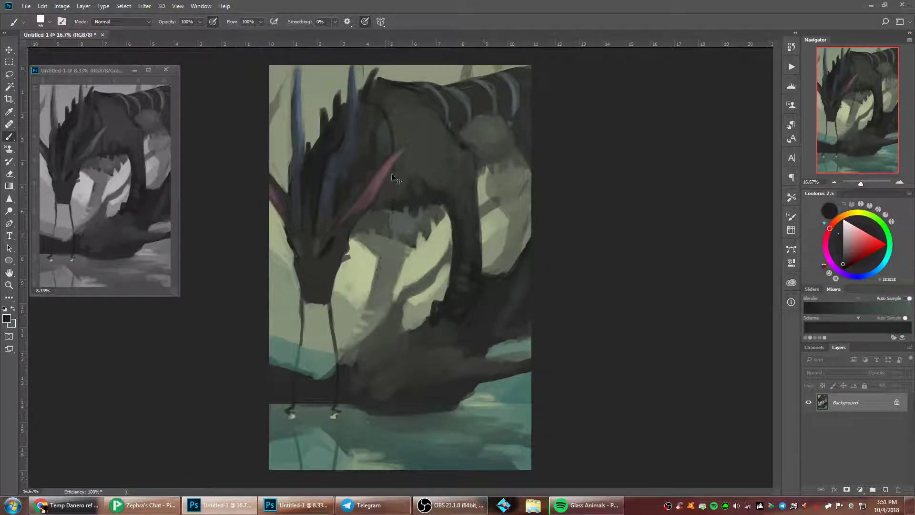
{"action": "mouse_move", "coordinate": [399, 171]}
{"action": "left_mouse_down"}
{"action": "mouse_move", "coordinate": [389, 284]}
{"action": "mouse_move", "coordinate": [364, 237]}
{"action": "left_mouse_up"}
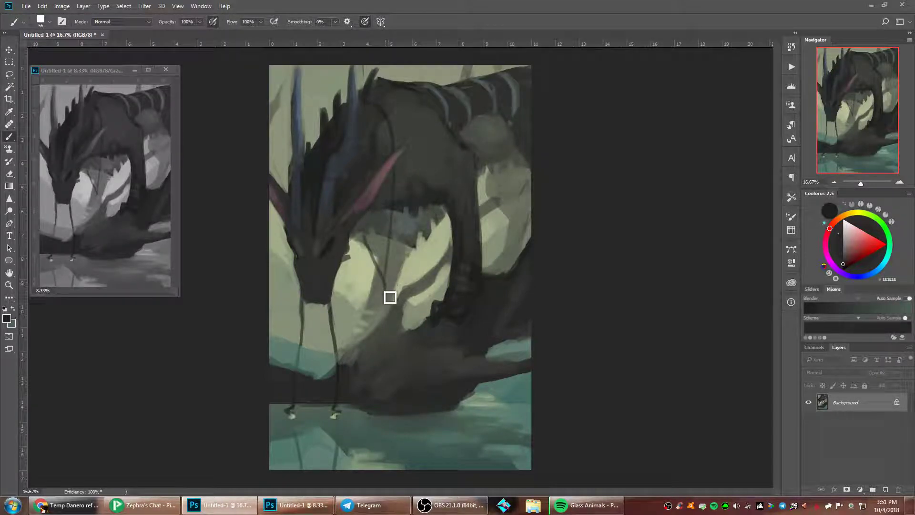
{"action": "left_click", "coordinate": [393, 295], "text": "alt"}
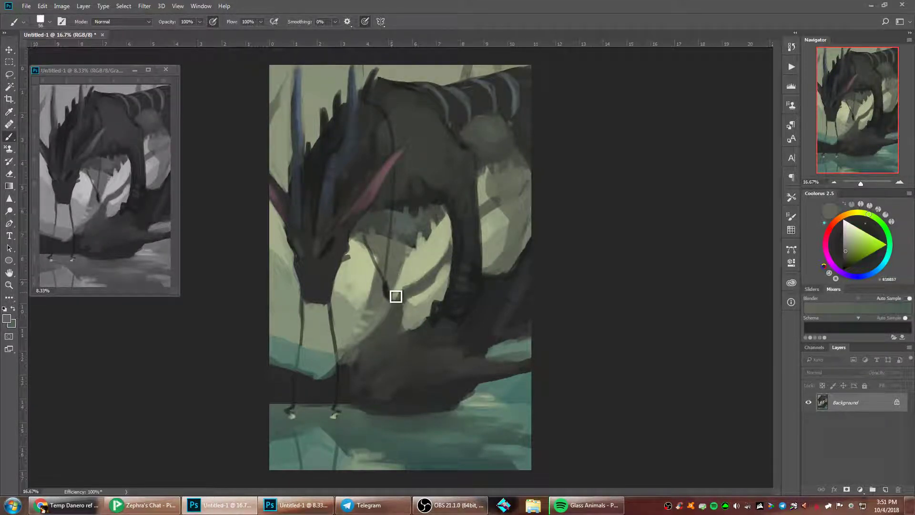
- Paint a bright blue pendant at the lower end of the hanging cord and trim its shape with the sampled background tone
{"action": "left_click", "coordinate": [332, 172], "text": "alt"}
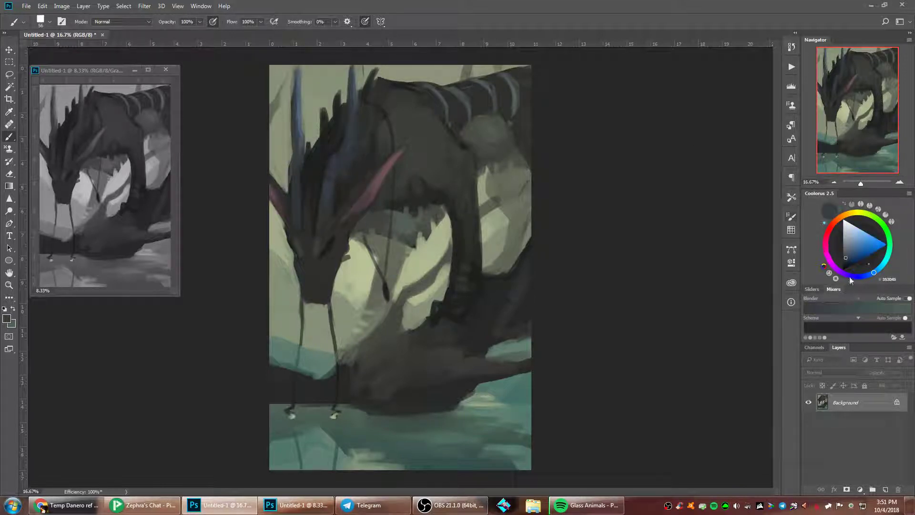
{"action": "left_click", "coordinate": [859, 241]}
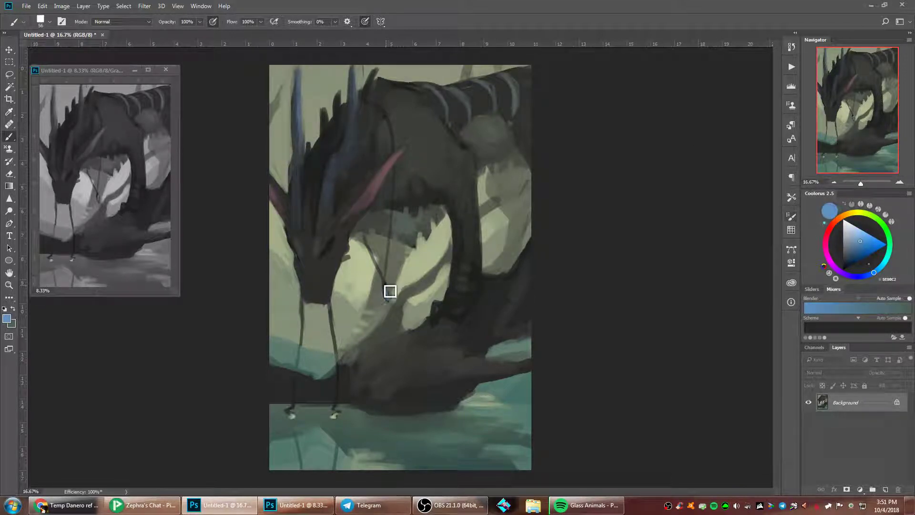
{"action": "left_click_drag", "start_coordinate": [386, 283], "coordinate": [388, 299]}
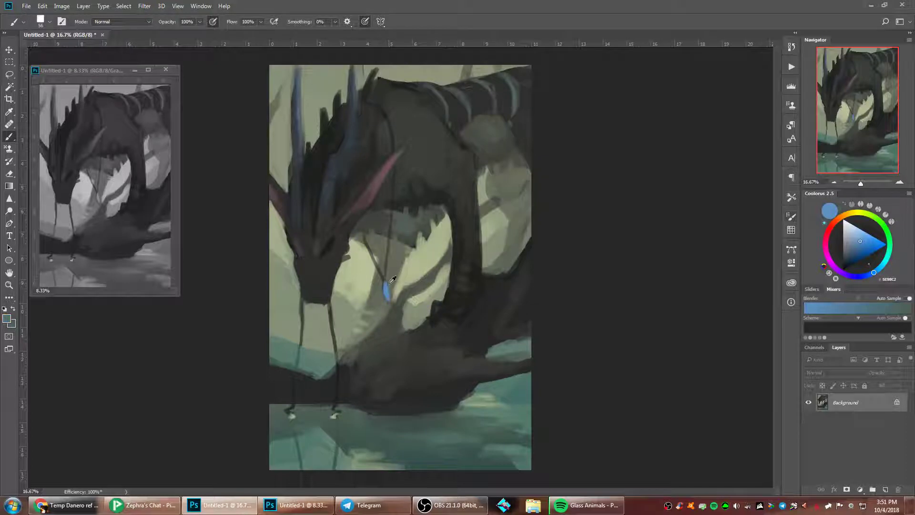
{"action": "left_click", "coordinate": [392, 281], "text": "alt"}
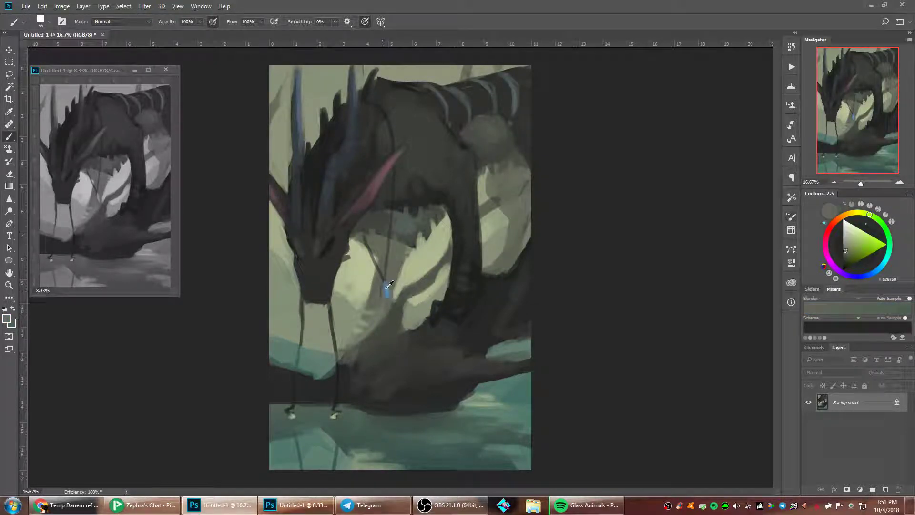
{"action": "left_click", "coordinate": [387, 289], "text": "alt"}
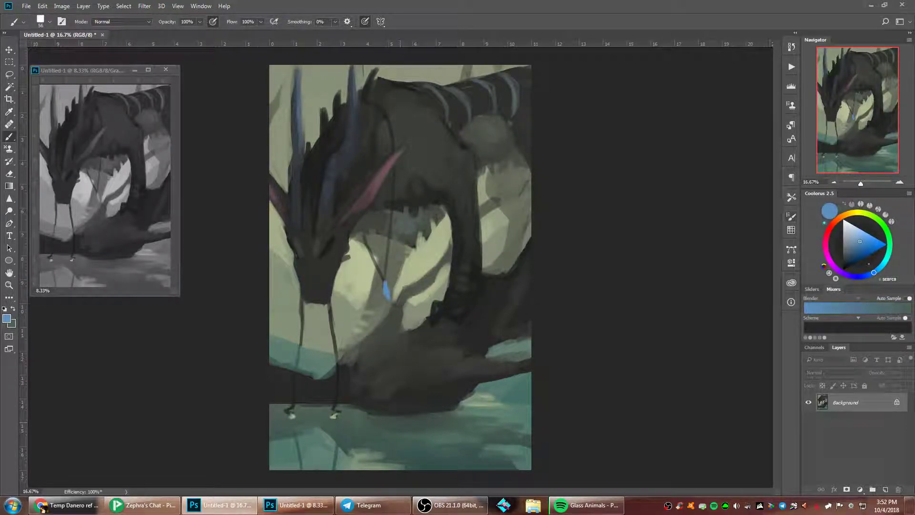
- Paint the pendant's blue reflection in the teal water and soften it with sampled water colors
{"action": "left_click_drag", "start_coordinate": [381, 437], "coordinate": [377, 448]}
{"action": "left_click", "coordinate": [384, 452], "text": "alt"}
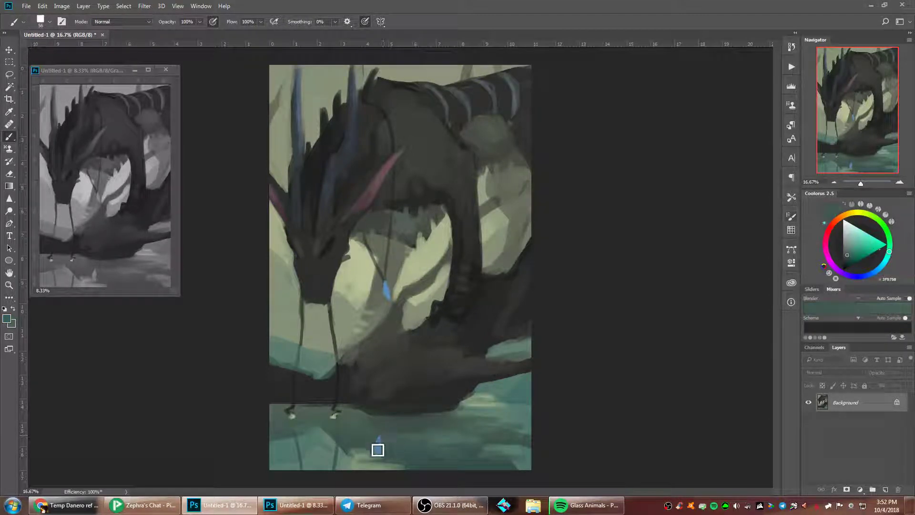
{"action": "left_click", "coordinate": [381, 458], "text": "alt"}
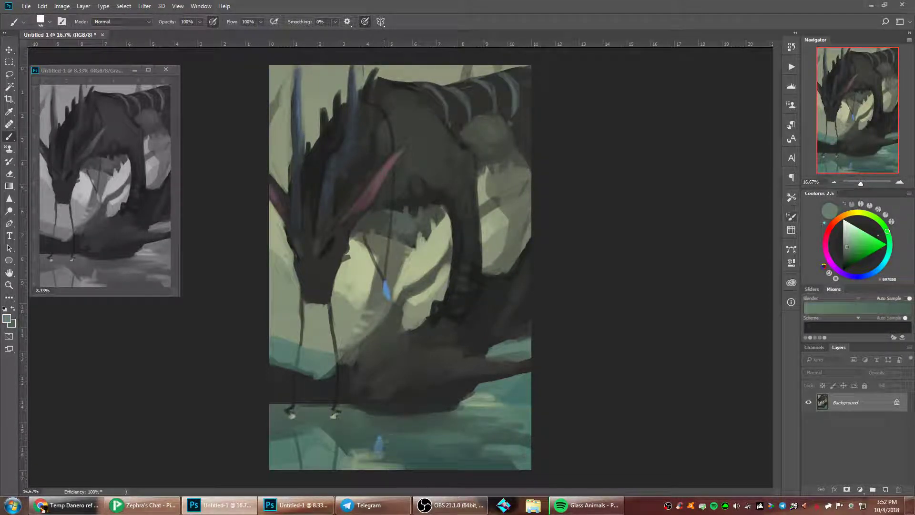
- Enlarge the square brush and refine the shoulder and upper back outline with sampled body and background tones
{"action": "right_click", "coordinate": [462, 169]}
{"action": "left_click_drag", "start_coordinate": [527, 198], "coordinate": [537, 198]}
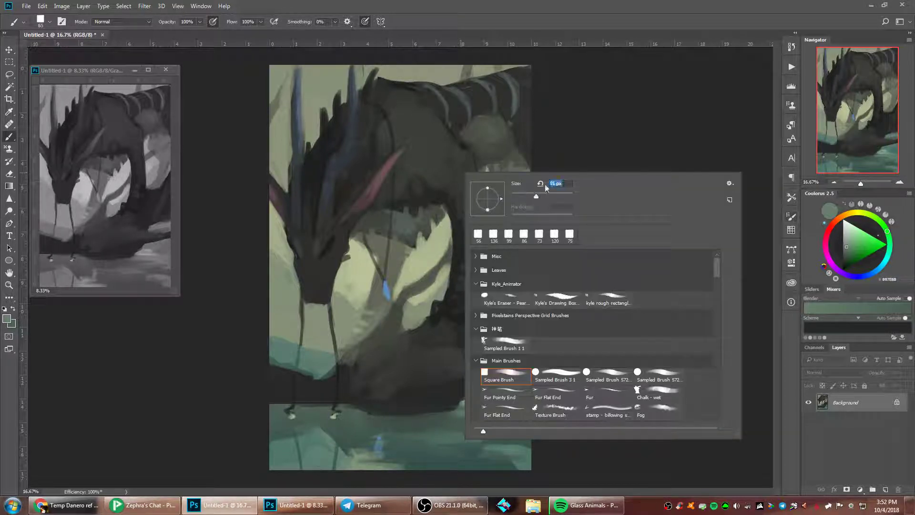
{"action": "key", "text": "Return"}
{"action": "left_click", "coordinate": [437, 135], "text": "alt"}
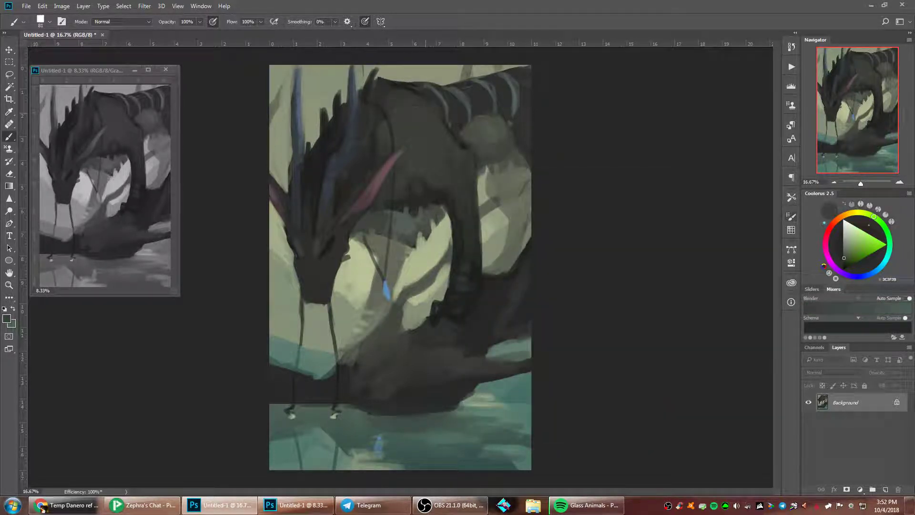
{"action": "left_click", "coordinate": [382, 82], "text": "alt"}
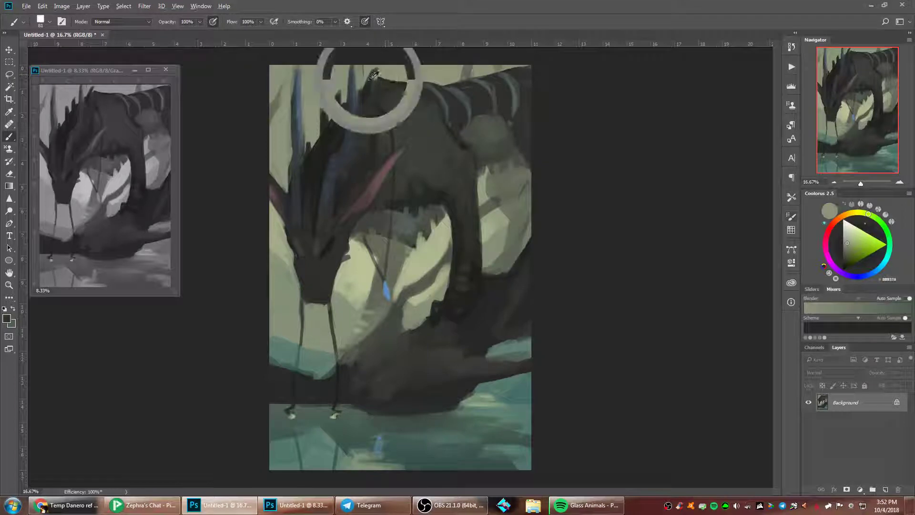
{"action": "left_click", "coordinate": [397, 61], "text": "alt"}
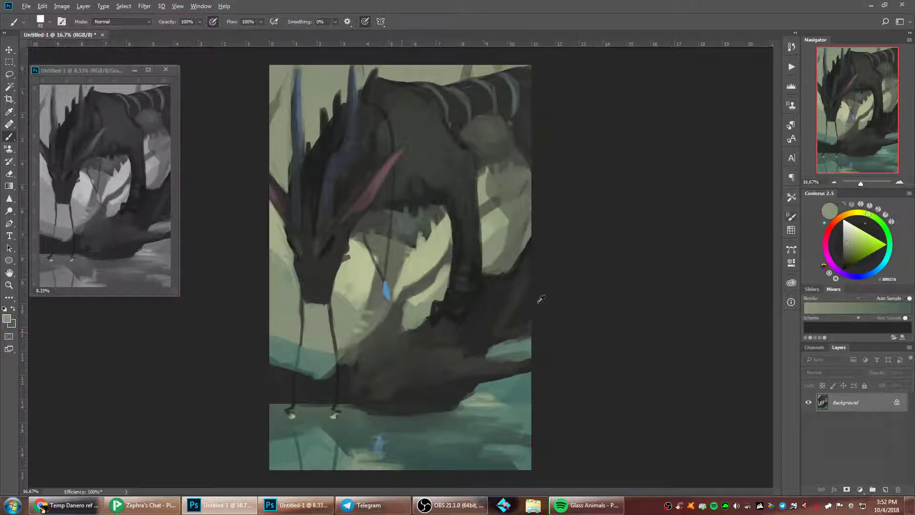
- Rework the pale reflection in the water below the whiskers with sampled teal tones
{"action": "left_click", "coordinate": [405, 401], "text": "alt"}
{"action": "left_click", "coordinate": [302, 433], "text": "alt"}
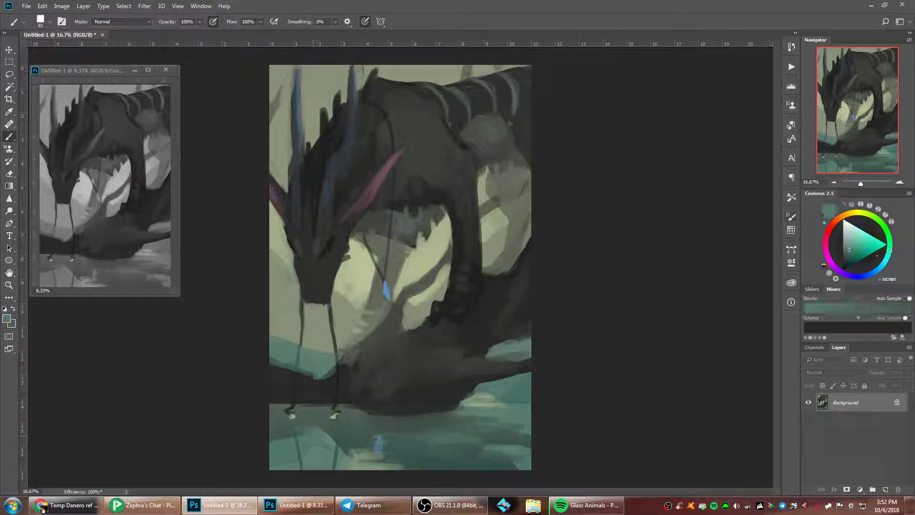
{"action": "left_click", "coordinate": [316, 445], "text": "alt"}
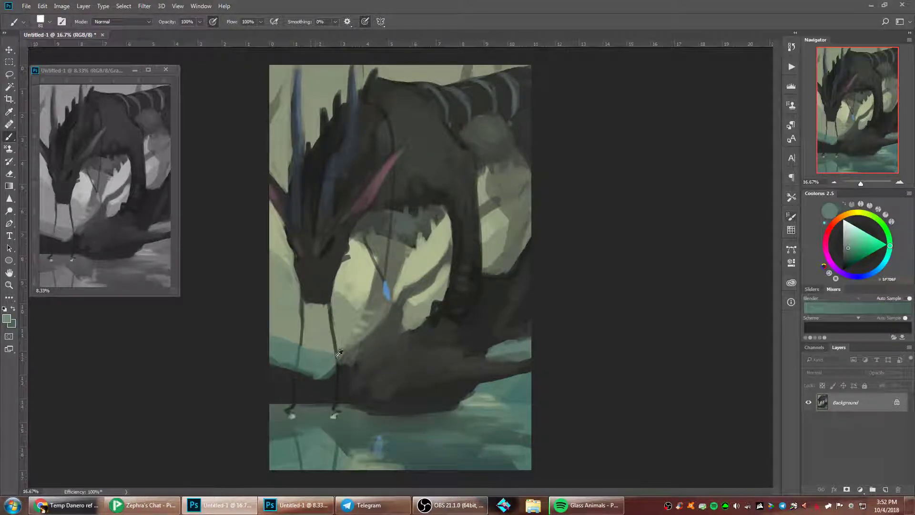
{"action": "left_click_drag", "start_coordinate": [315, 448], "coordinate": [324, 455]}
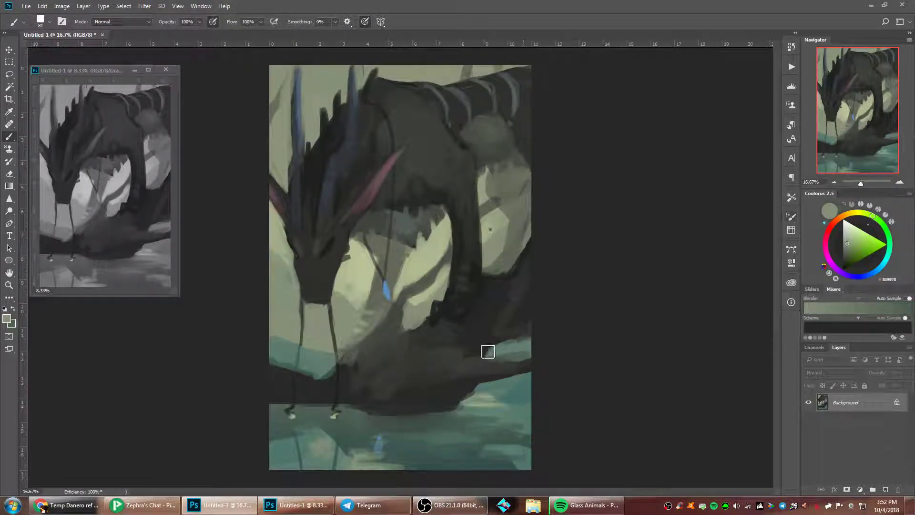
- Rework the edge between the dark log and the teal water with sampled tones, using the square brush at 81 px
{"action": "right_click", "coordinate": [488, 351]}
{"action": "left_click", "coordinate": [324, 447], "text": "alt"}
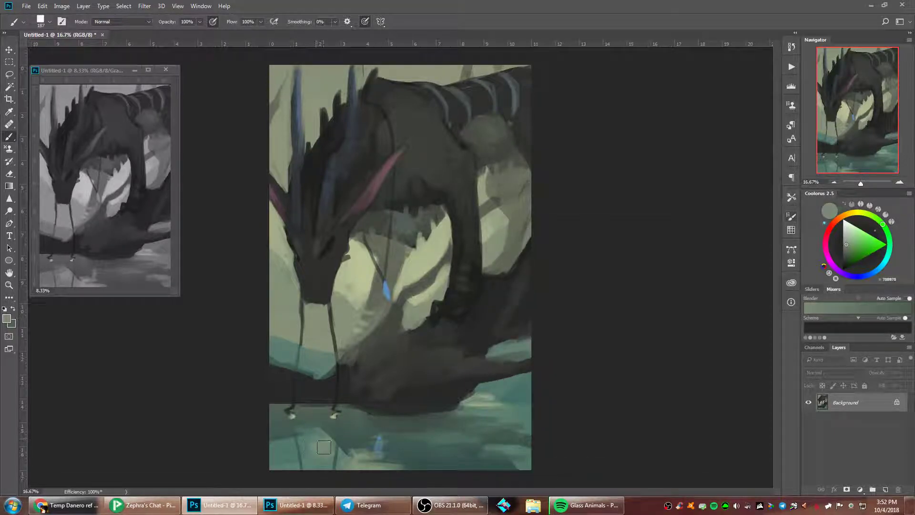
{"action": "right_click", "coordinate": [581, 261]}
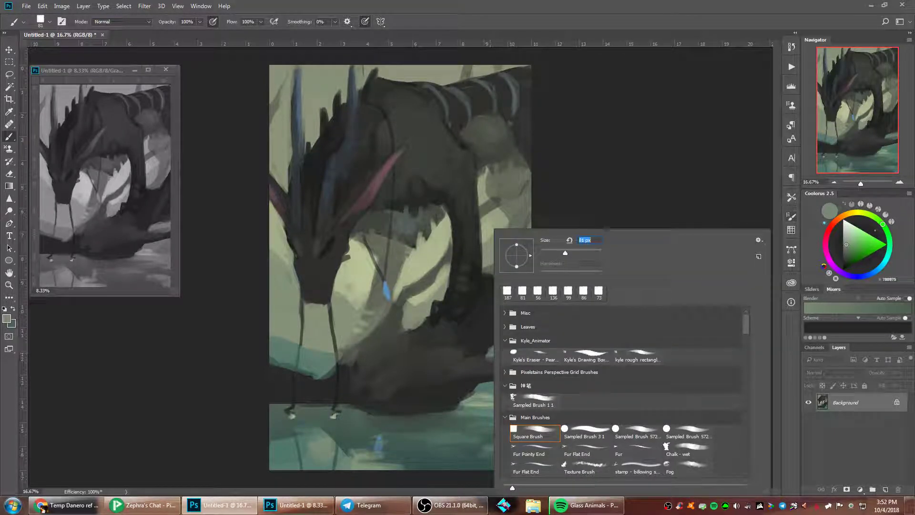
{"action": "left_click", "coordinate": [343, 338], "text": "alt"}
{"action": "left_click_drag", "start_coordinate": [488, 387], "coordinate": [501, 389]}
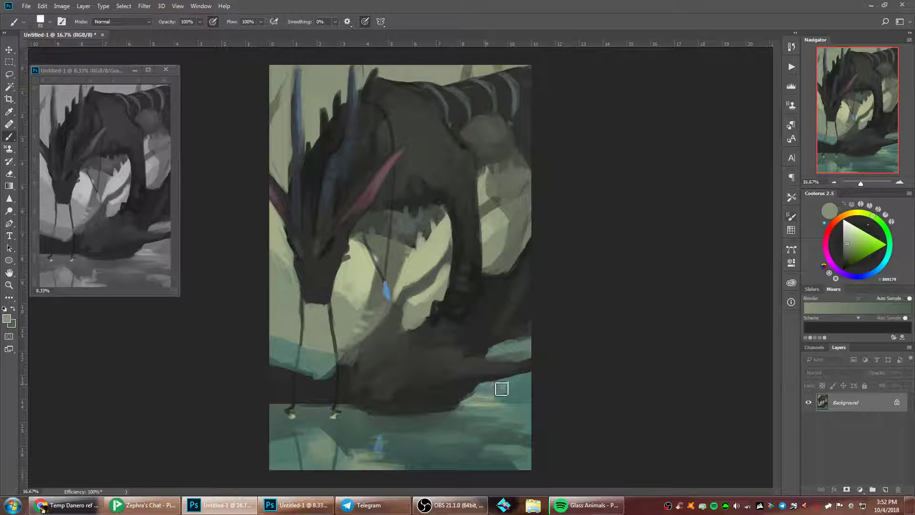
{"action": "left_click", "coordinate": [455, 334], "text": "alt"}
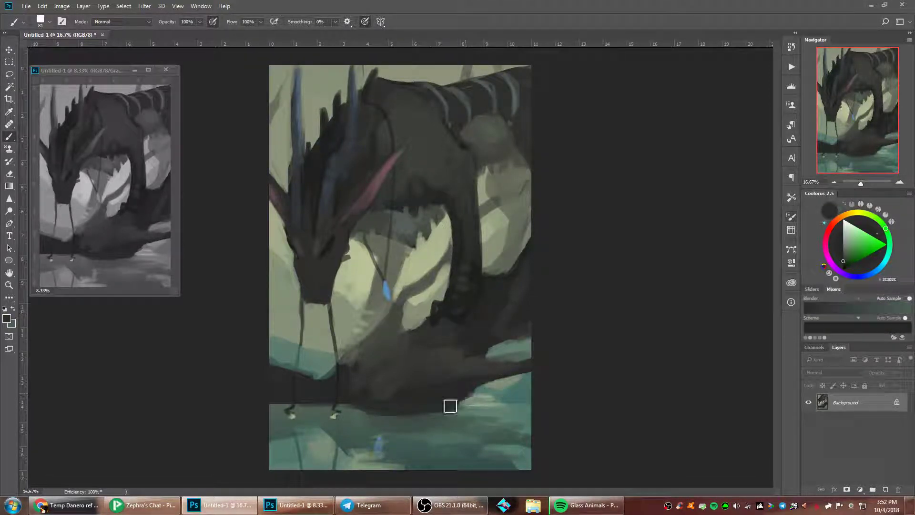
{"action": "left_click_drag", "start_coordinate": [450, 406], "coordinate": [468, 399]}
- Paint sampled background greens over the tips of the blue horns to shorten them and clean up the surrounding backdrop
{"action": "left_click", "coordinate": [281, 98], "text": "alt"}
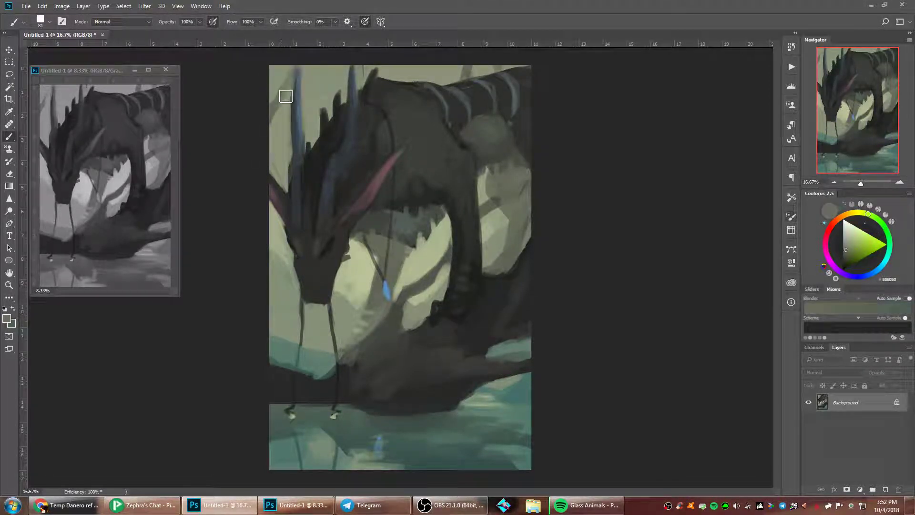
{"action": "left_click", "coordinate": [304, 75], "text": "alt"}
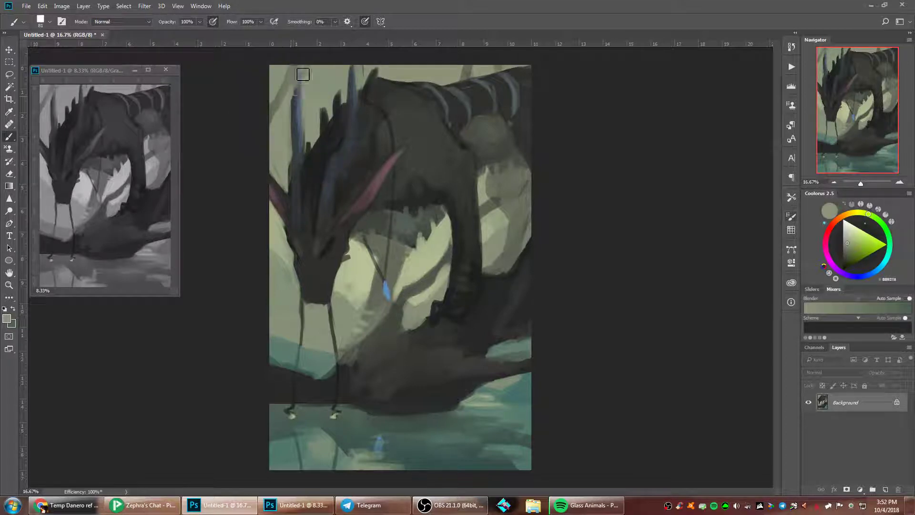
{"action": "left_click", "coordinate": [300, 86], "text": "alt"}
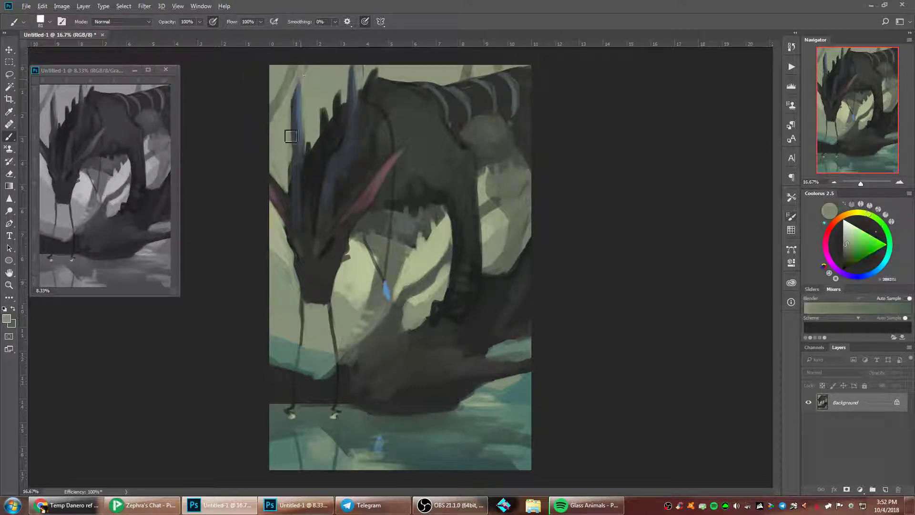
{"action": "left_click", "coordinate": [293, 137], "text": "alt"}
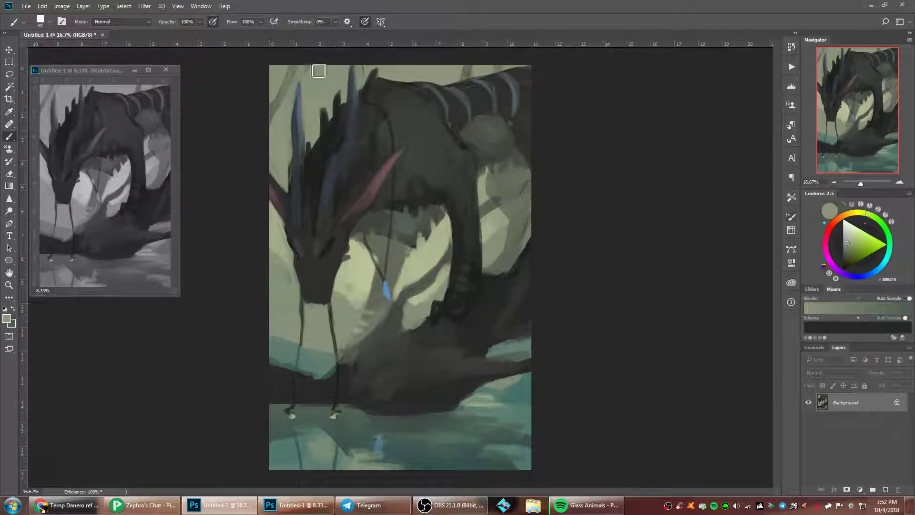
{"action": "left_click_drag", "start_coordinate": [363, 87], "coordinate": [368, 80]}
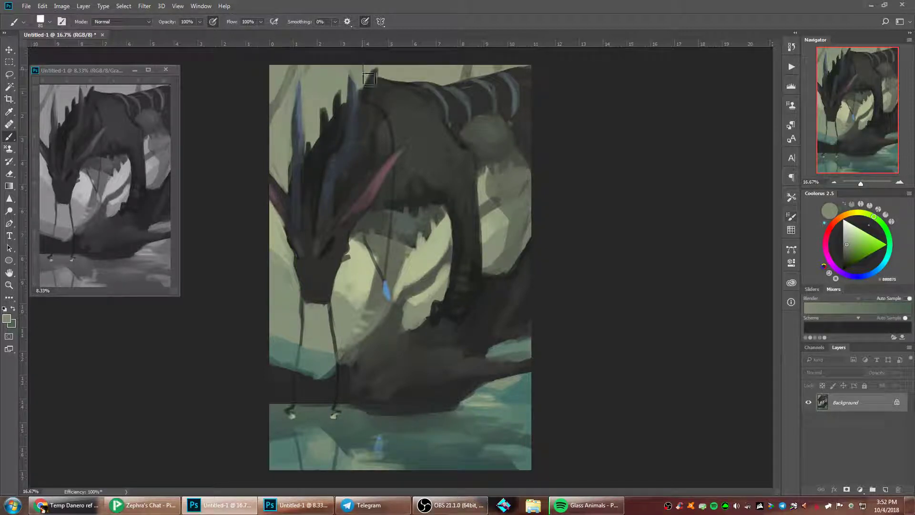
- Flip the canvas horizontally and blend the pale foliage behind the creature's foreleg with sampled grey-greens
{"action": "key", "text": "ctrl+shift+h"}
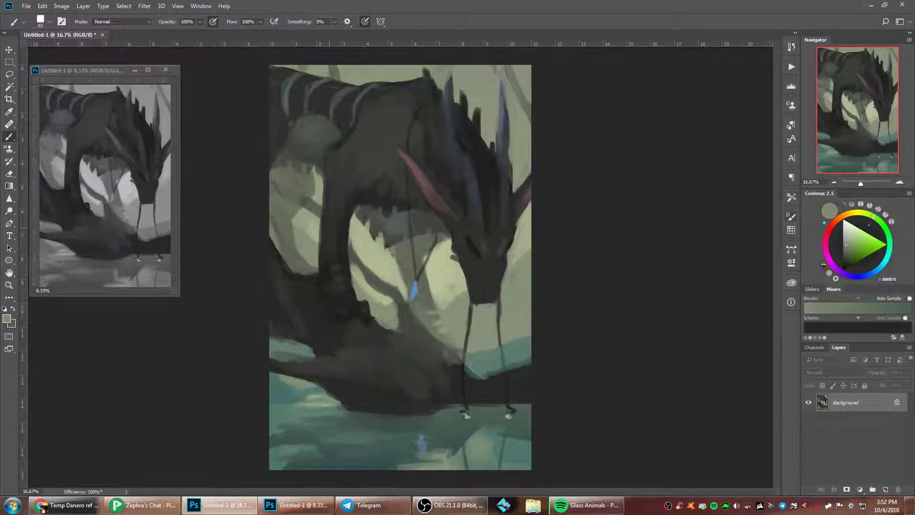
{"action": "left_click", "coordinate": [309, 182], "text": "alt"}
{"action": "mouse_move", "coordinate": [314, 183]}
{"action": "left_mouse_down"}
{"action": "mouse_move", "coordinate": [287, 209]}
{"action": "mouse_move", "coordinate": [289, 181]}
{"action": "mouse_move", "coordinate": [276, 197]}
{"action": "mouse_move", "coordinate": [320, 200]}
{"action": "mouse_move", "coordinate": [316, 227]}
{"action": "mouse_move", "coordinate": [318, 196]}
{"action": "left_mouse_up"}
{"action": "left_click", "coordinate": [311, 212], "text": "alt"}
{"action": "left_click", "coordinate": [303, 196], "text": "alt"}
- Paint a thin grey-green background branch beside the foreleg under the belly, reducing the square brush to 45 px
{"action": "left_click", "coordinate": [361, 234], "text": "alt"}
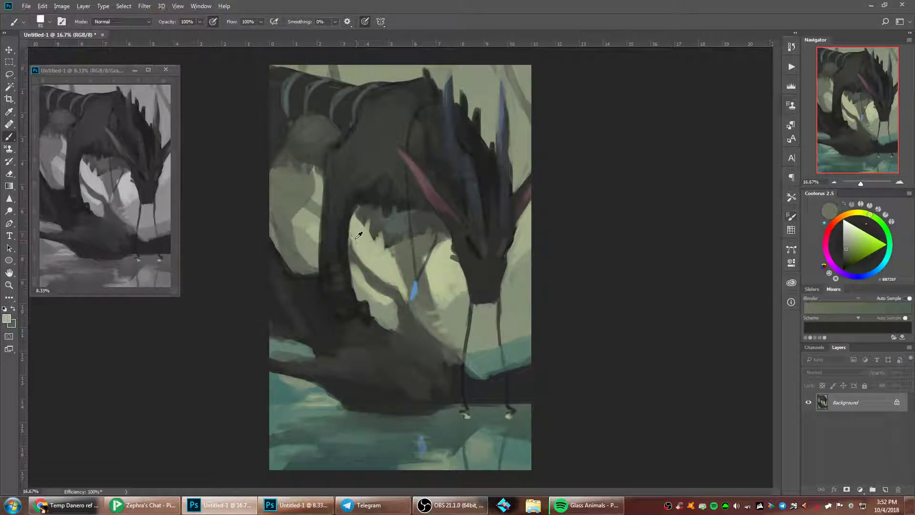
{"action": "left_click_drag", "start_coordinate": [353, 245], "coordinate": [372, 284]}
{"action": "left_click", "coordinate": [354, 255], "text": "alt"}
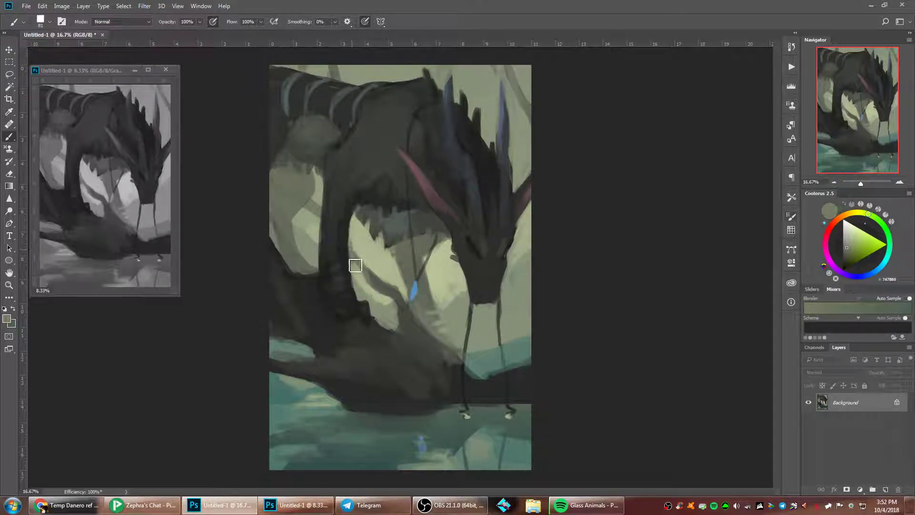
{"action": "right_click", "coordinate": [355, 265]}
{"action": "left_click_drag", "start_coordinate": [474, 200], "coordinate": [469, 200]}
{"action": "left_click", "coordinate": [367, 269], "text": "alt"}
{"action": "left_click_drag", "start_coordinate": [365, 260], "coordinate": [357, 224]}
- Enlarge the brush and reshape the creature's muzzle with dark tones sampled from its head
{"action": "right_click", "coordinate": [488, 205]}
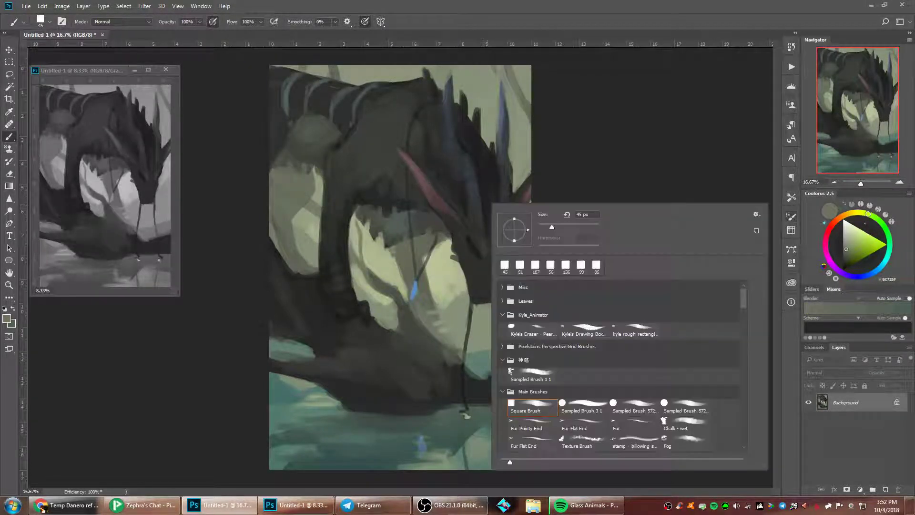
{"action": "left_click_drag", "start_coordinate": [565, 226], "coordinate": [564, 225]}
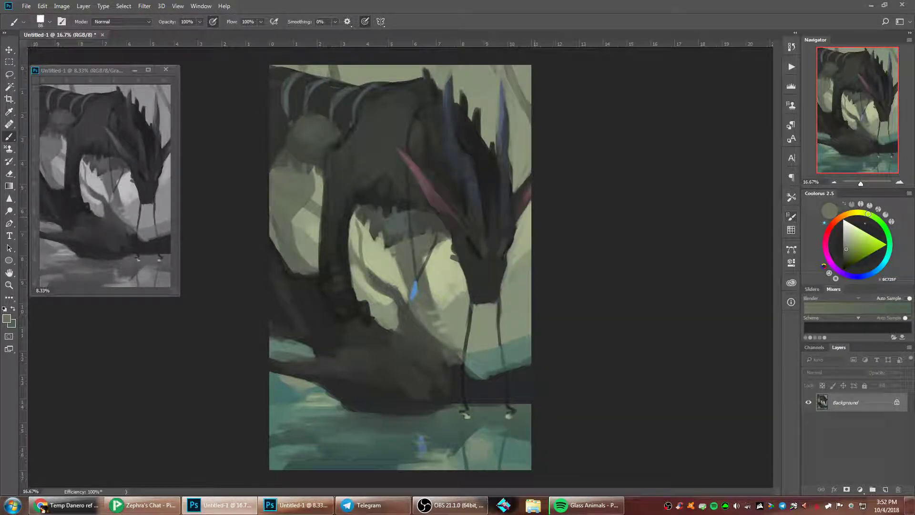
{"action": "left_click", "coordinate": [481, 243], "text": "alt"}
{"action": "left_click", "coordinate": [484, 273], "text": "alt"}
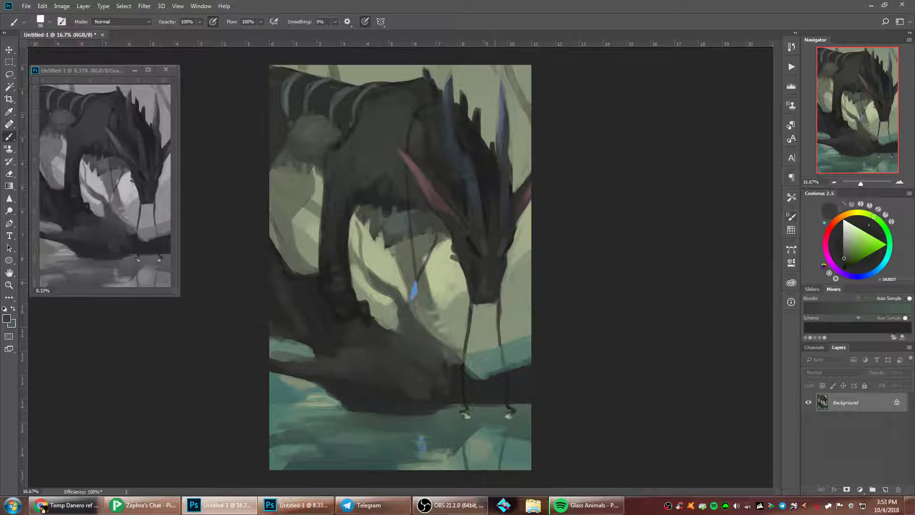
{"action": "left_click", "coordinate": [496, 287], "text": "alt"}
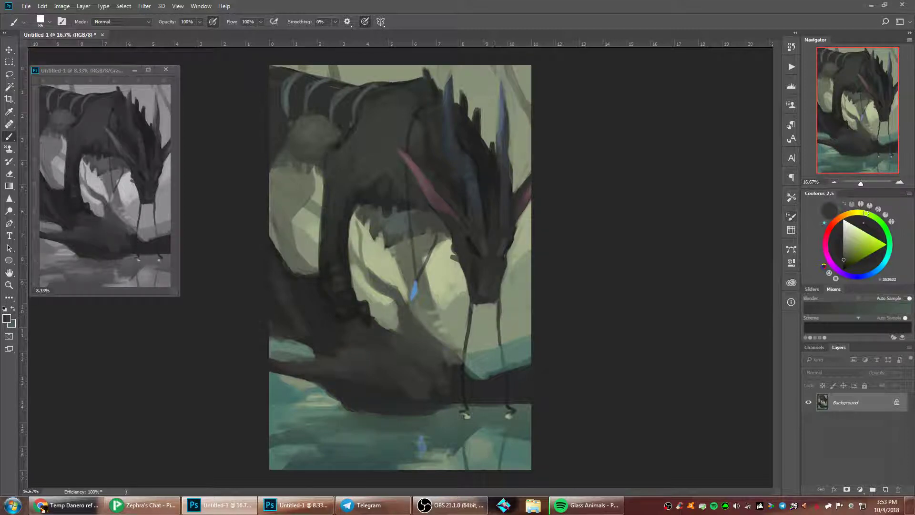
- Set the brush to 58 px and refine the edges of the muzzle with sampled dark and background tones
{"action": "right_click", "coordinate": [486, 299]}
{"action": "left_click_drag", "start_coordinate": [561, 256], "coordinate": [557, 256]}
{"action": "left_click", "coordinate": [473, 296], "text": "alt"}
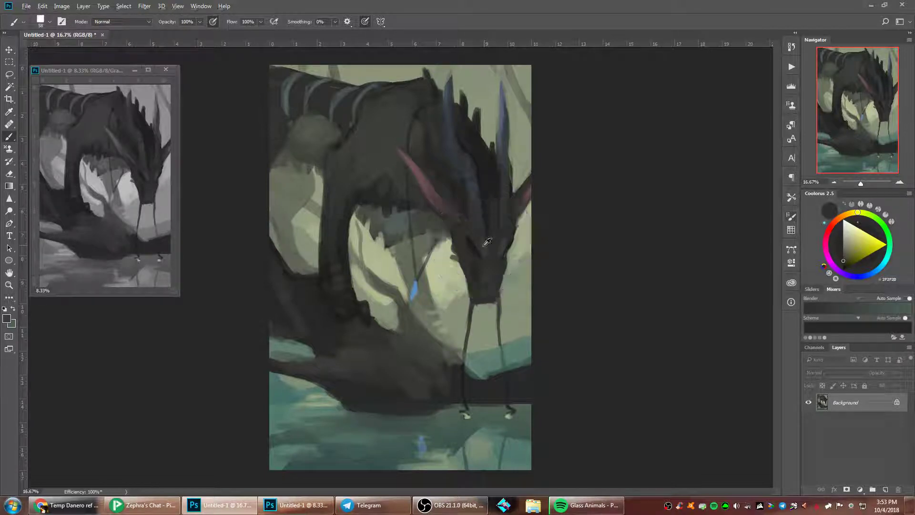
{"action": "left_click", "coordinate": [367, 146], "text": "alt"}
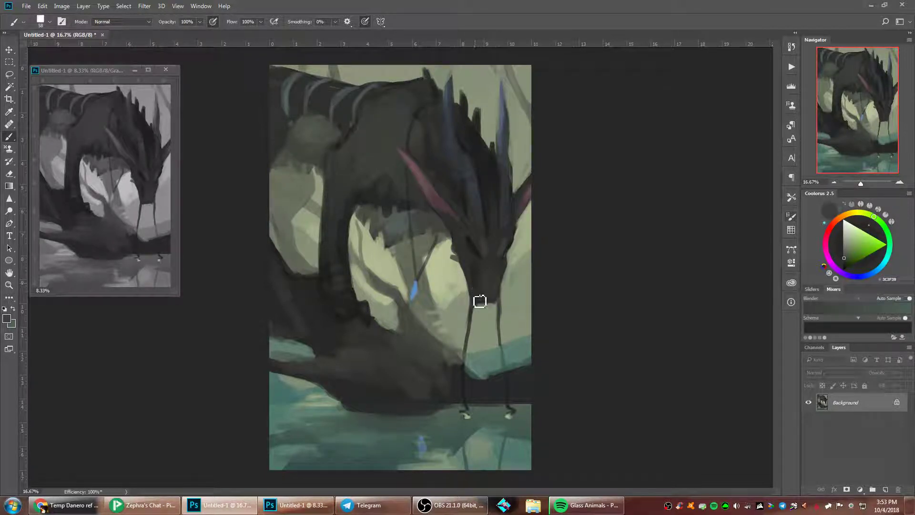
{"action": "left_click", "coordinate": [496, 308], "text": "alt"}
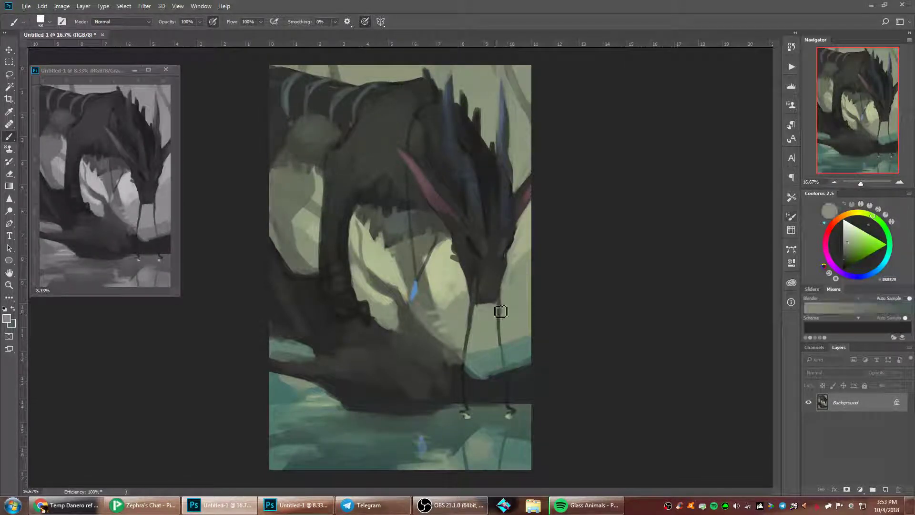
- Paint a thin dark tongue hanging from the creature's mouth, trimming its shape with the sampled background colour
{"action": "left_click", "coordinate": [480, 309], "text": "alt"}
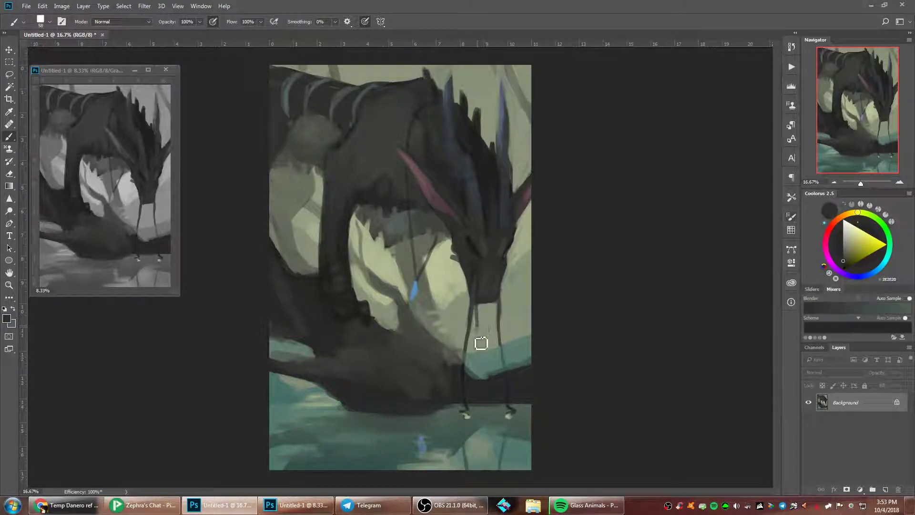
{"action": "left_click", "coordinate": [490, 306], "text": "alt"}
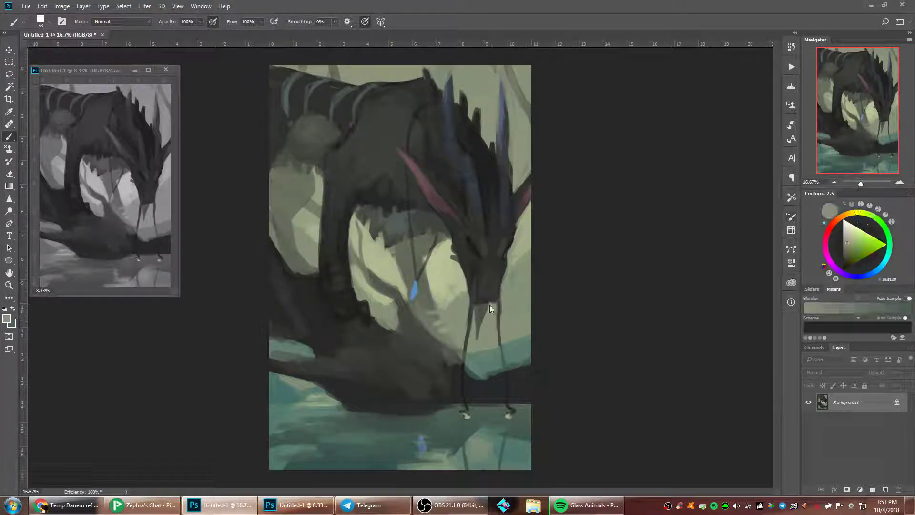
{"action": "left_click", "coordinate": [494, 290], "text": "alt"}
{"action": "left_click_drag", "start_coordinate": [492, 307], "coordinate": [482, 315]}
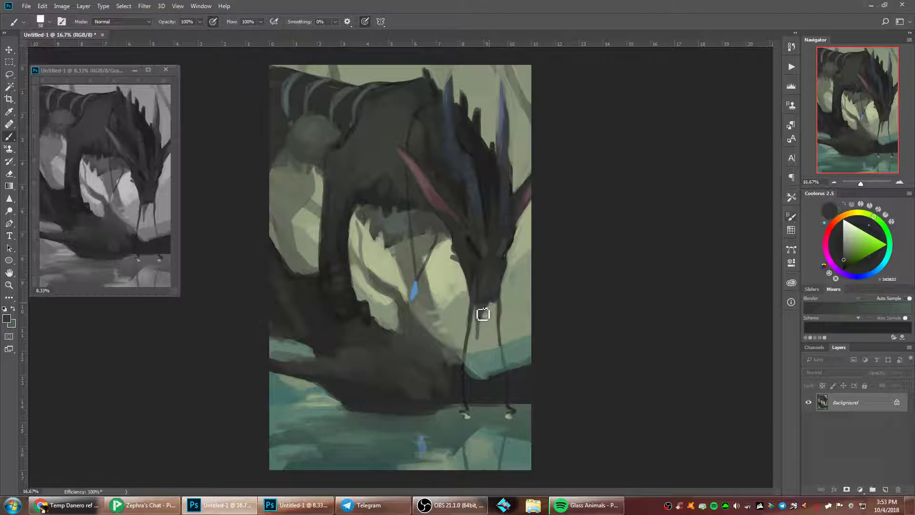
{"action": "left_click", "coordinate": [483, 324], "text": "alt"}
{"action": "left_click", "coordinate": [474, 341], "text": "alt"}
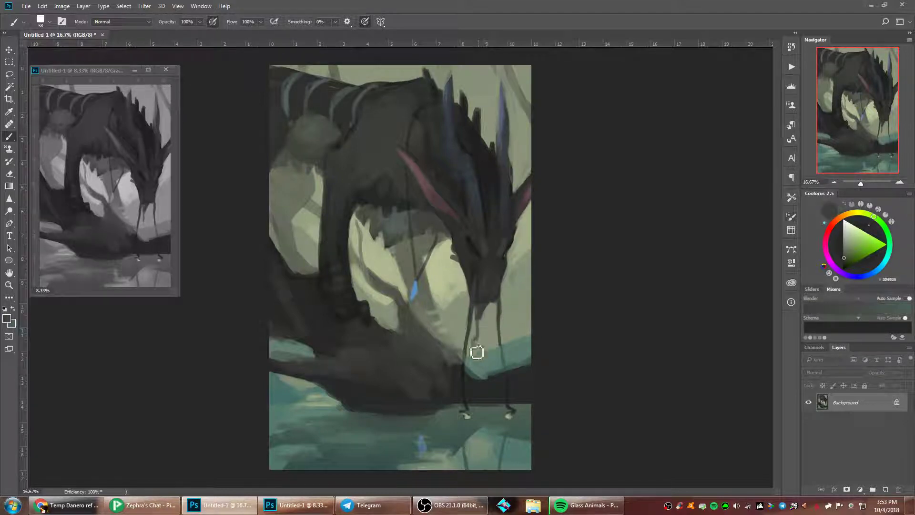
{"action": "left_click_drag", "start_coordinate": [485, 337], "coordinate": [482, 333]}
{"action": "left_click", "coordinate": [486, 327], "text": "alt"}
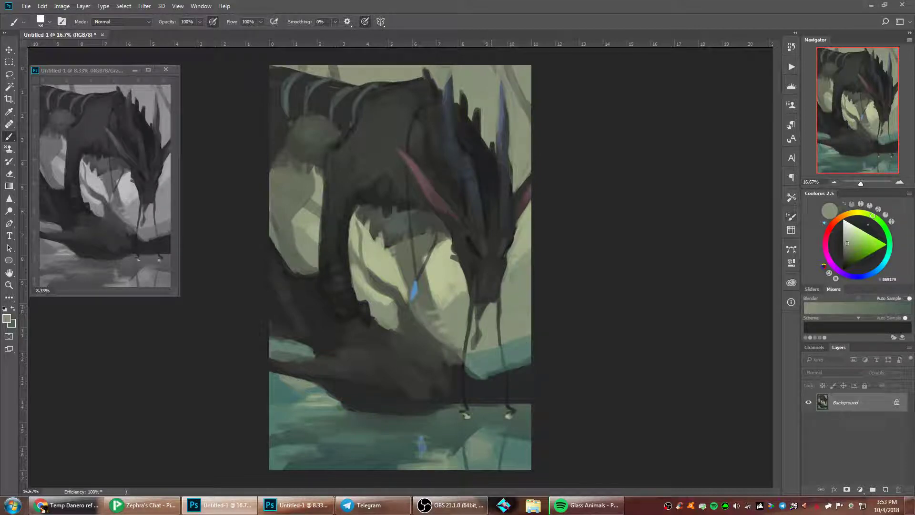
- Reduce the brush to 37 px and refine the tip of the hanging tongue with sampled colours
{"action": "right_click", "coordinate": [467, 247]}
{"action": "left_click_drag", "start_coordinate": [524, 256], "coordinate": [521, 256]}
{"action": "key", "text": "Return"}
{"action": "left_click", "coordinate": [482, 340], "text": "alt"}
{"action": "left_click_drag", "start_coordinate": [480, 352], "coordinate": [481, 346]}
{"action": "left_click", "coordinate": [481, 346], "text": "alt"}
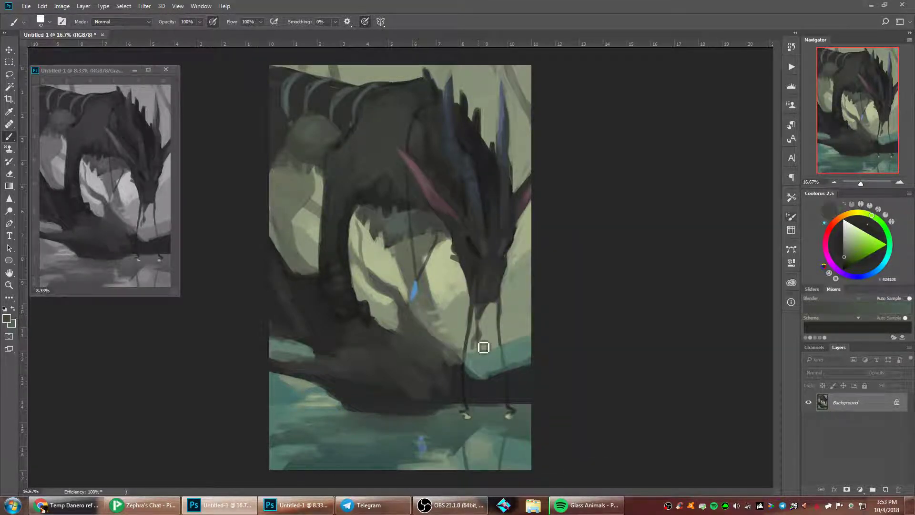
- Soften the upper part of the tongue with sampled tones and enlarge the brush to 97 px for the surrounding background
{"action": "left_click", "coordinate": [477, 315], "text": "alt"}
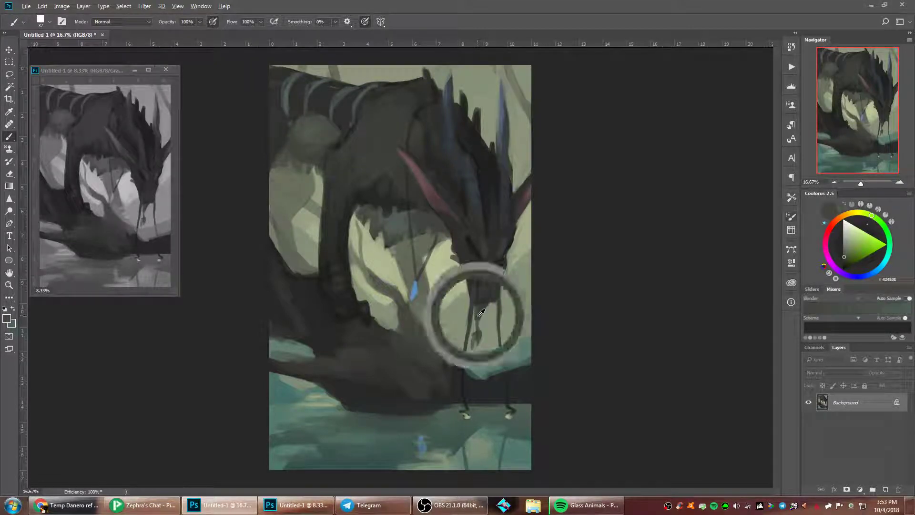
{"action": "mouse_move", "coordinate": [482, 309]}
{"action": "left_mouse_down"}
{"action": "mouse_move", "coordinate": [488, 336]}
{"action": "mouse_move", "coordinate": [472, 347]}
{"action": "mouse_move", "coordinate": [480, 314]}
{"action": "mouse_move", "coordinate": [491, 311]}
{"action": "mouse_move", "coordinate": [479, 327]}
{"action": "left_mouse_up"}
{"action": "left_click", "coordinate": [489, 319], "text": "alt"}
{"action": "right_click", "coordinate": [565, 260]}
{"action": "left_click", "coordinate": [494, 325]}
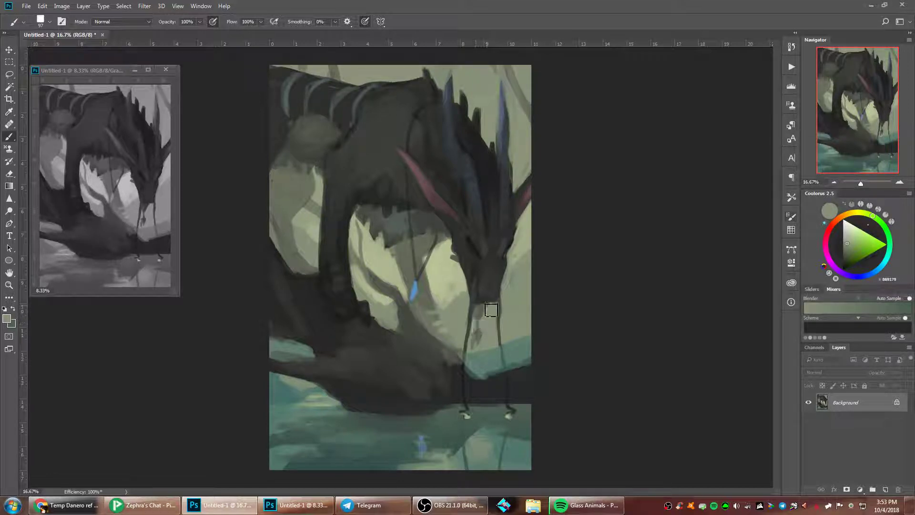
- Paint sampled grey-green highlights and dark shading on the log beneath the creature, enlarging the brush to 171 px
{"action": "left_click", "coordinate": [484, 245], "text": "alt"}
{"action": "left_click", "coordinate": [396, 228], "text": "alt"}
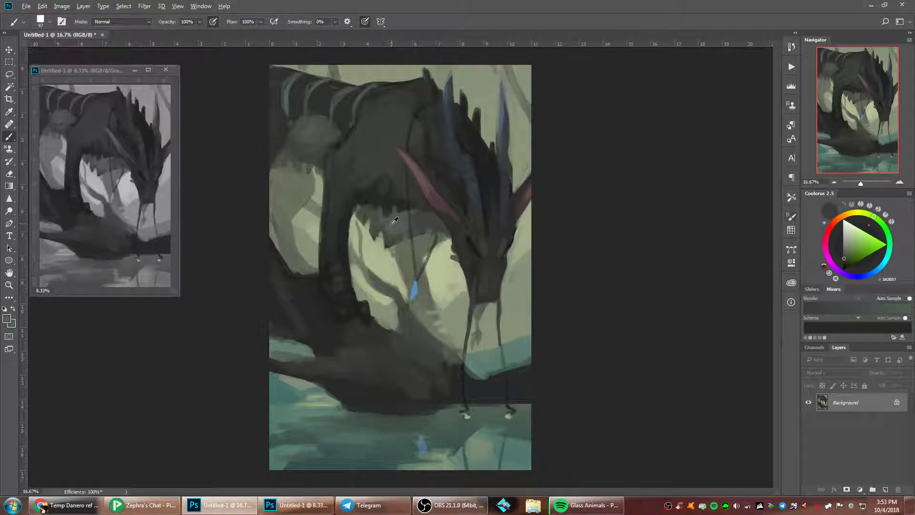
{"action": "mouse_move", "coordinate": [377, 365]}
{"action": "left_mouse_down"}
{"action": "mouse_move", "coordinate": [357, 355]}
{"action": "mouse_move", "coordinate": [412, 379]}
{"action": "left_mouse_up"}
{"action": "right_click", "coordinate": [393, 289]}
{"action": "left_click", "coordinate": [479, 254]}
{"action": "left_click", "coordinate": [579, 175]}
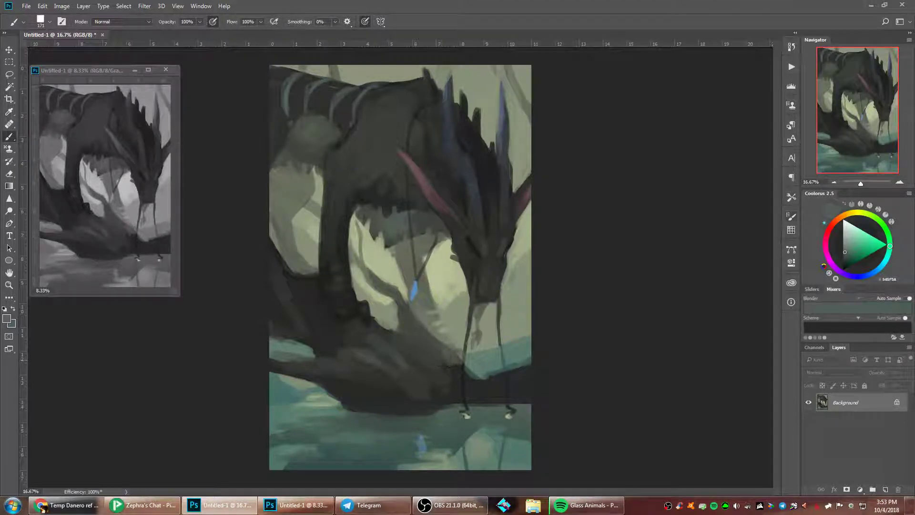
{"action": "left_click", "coordinate": [327, 285], "text": "alt"}
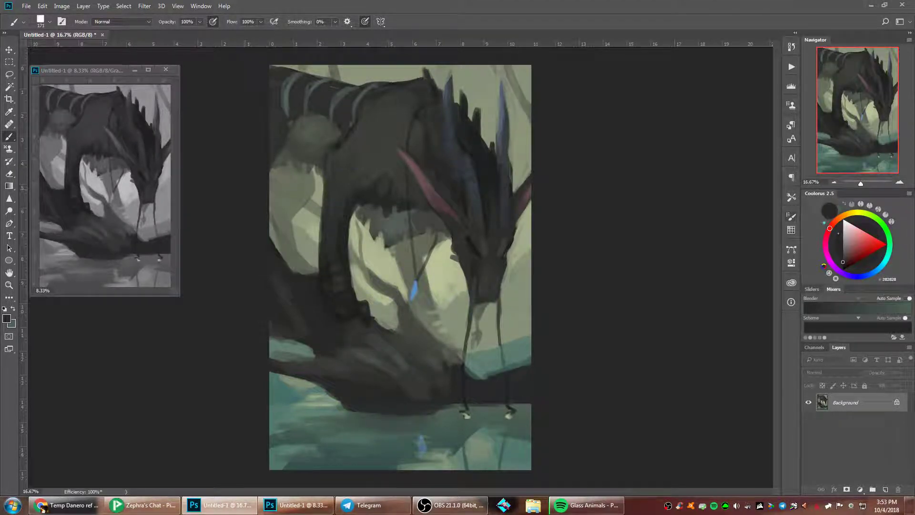
{"action": "left_click", "coordinate": [372, 359], "text": "alt"}
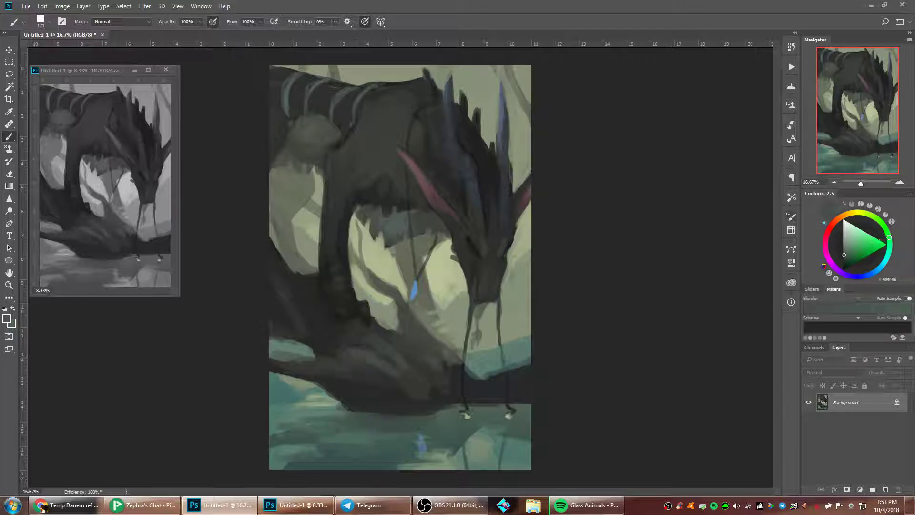
{"action": "left_click", "coordinate": [304, 283], "text": "alt"}
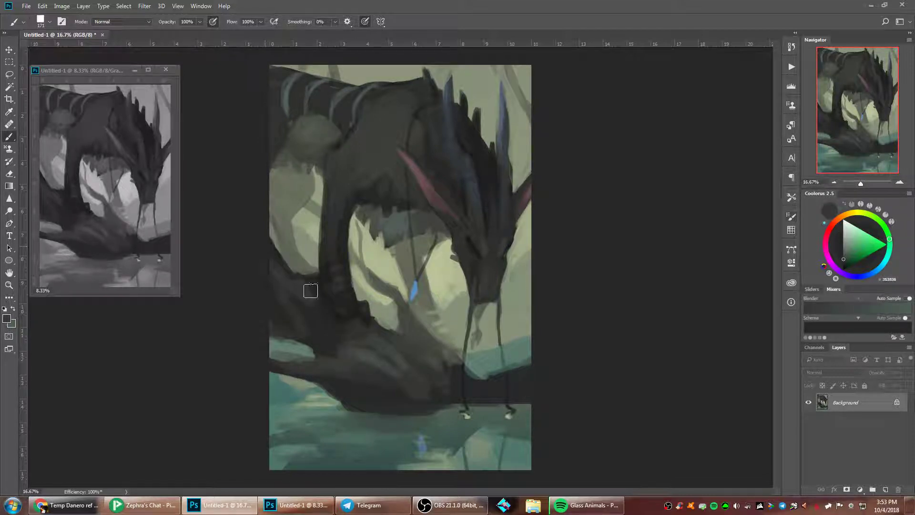
- Reduce the brush to 58 px and paint the creature's eye with blue sampled from the hanging crystal
{"action": "right_click", "coordinate": [490, 296]}
{"action": "type", "text": "58"}
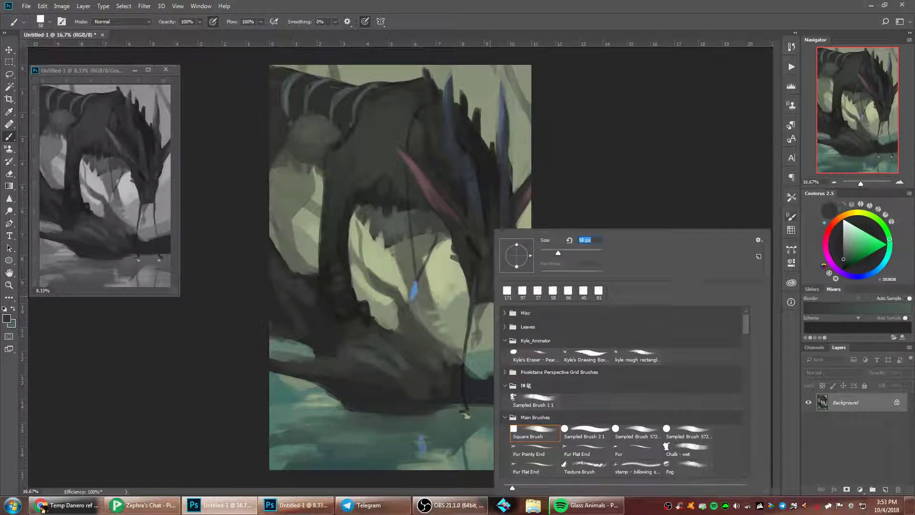
{"action": "key", "text": "Return"}
{"action": "left_click", "coordinate": [414, 289], "text": "alt"}
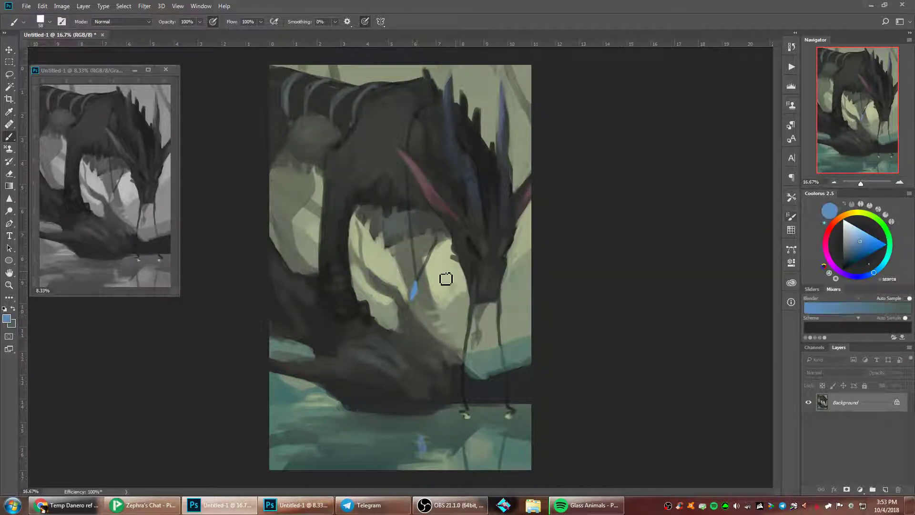
{"action": "left_click", "coordinate": [475, 248]}
{"action": "left_click", "coordinate": [477, 245], "text": "alt"}
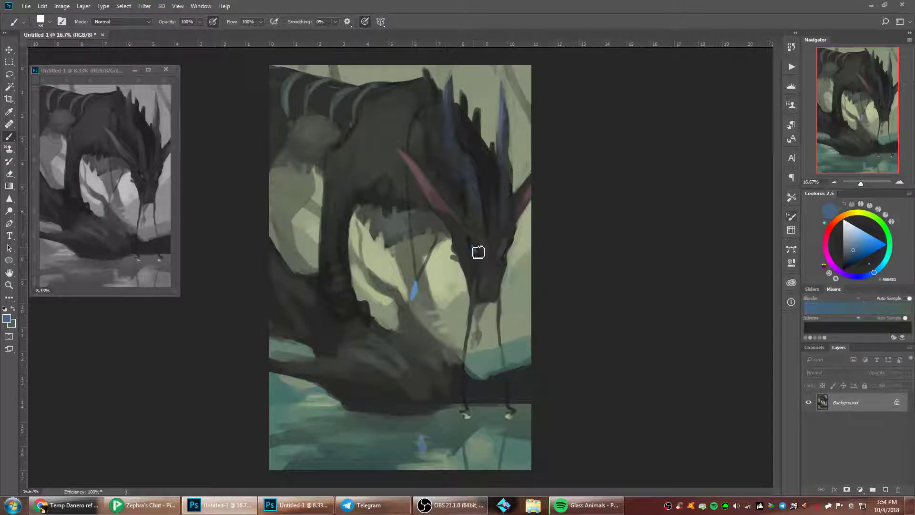
- Reduce the brush to 40 px and add small pale teeth at the creature's mouth with sampled background and dark tones
{"action": "left_click", "coordinate": [388, 255], "text": "alt"}
{"action": "right_click", "coordinate": [512, 217]}
{"action": "left_click_drag", "start_coordinate": [581, 236], "coordinate": [567, 237]}
{"action": "key", "text": "Return"}
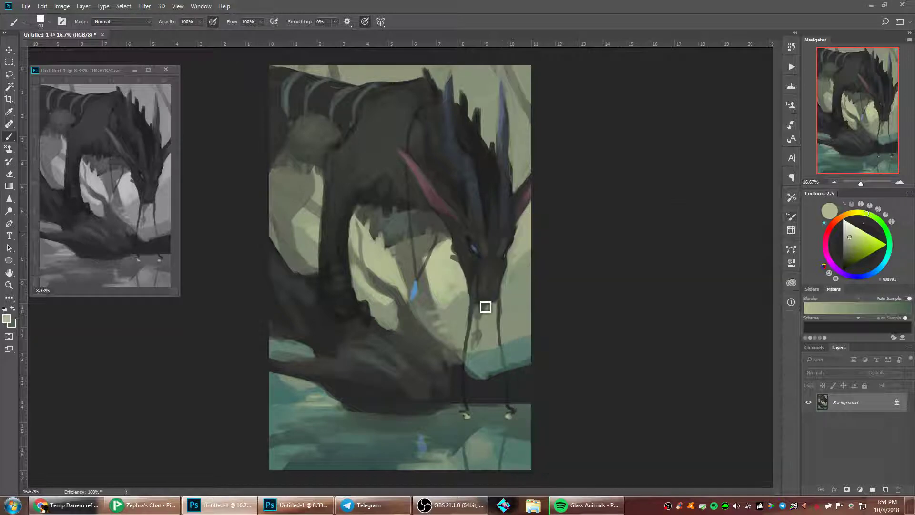
{"action": "mouse_move", "coordinate": [485, 305]}
{"action": "left_mouse_down"}
{"action": "mouse_move", "coordinate": [499, 315]}
{"action": "mouse_move", "coordinate": [484, 298]}
{"action": "left_mouse_up"}
{"action": "left_click", "coordinate": [488, 302], "text": "alt"}
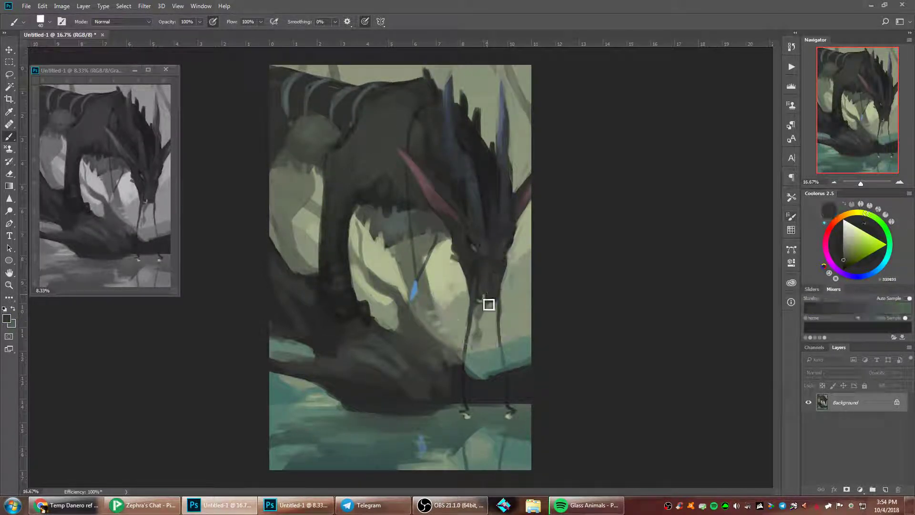
{"action": "left_click_drag", "start_coordinate": [488, 300], "coordinate": [486, 305]}
{"action": "left_click", "coordinate": [453, 273], "text": "alt"}
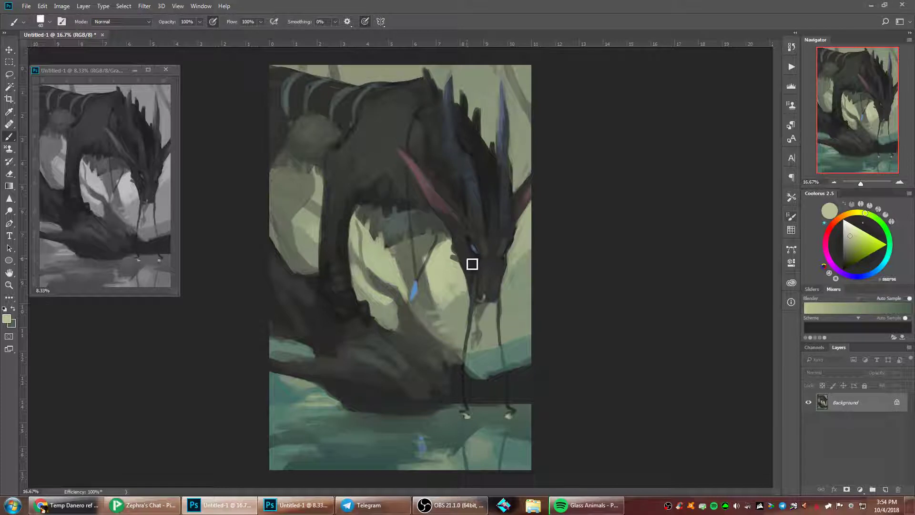
{"action": "left_click", "coordinate": [471, 414], "text": "alt"}
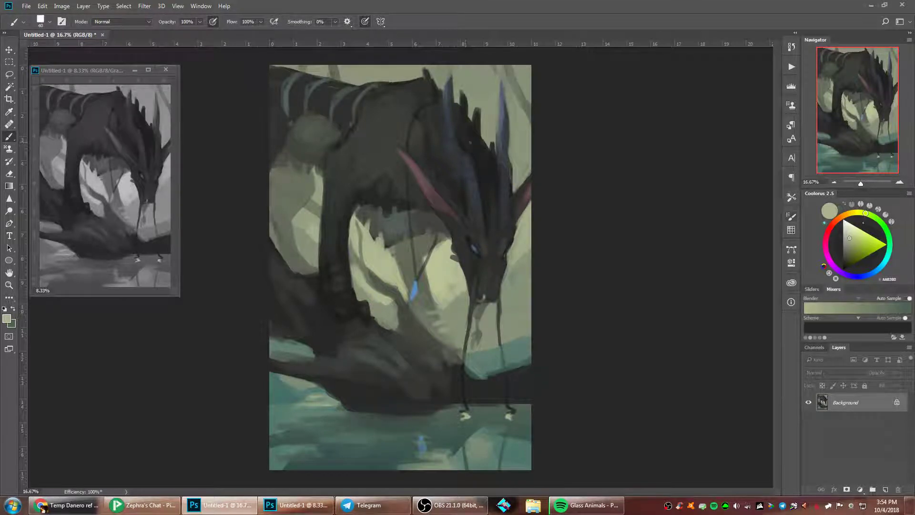
- Enlarge the brush to 64 px and clean up the edges of the horns, spines and back with sampled background colours
{"action": "right_click", "coordinate": [520, 150]}
{"action": "left_click", "coordinate": [479, 115]}
{"action": "left_click", "coordinate": [462, 108], "text": "alt"}
{"action": "left_click", "coordinate": [443, 84], "text": "alt"}
{"action": "left_click_drag", "start_coordinate": [443, 90], "coordinate": [438, 82]}
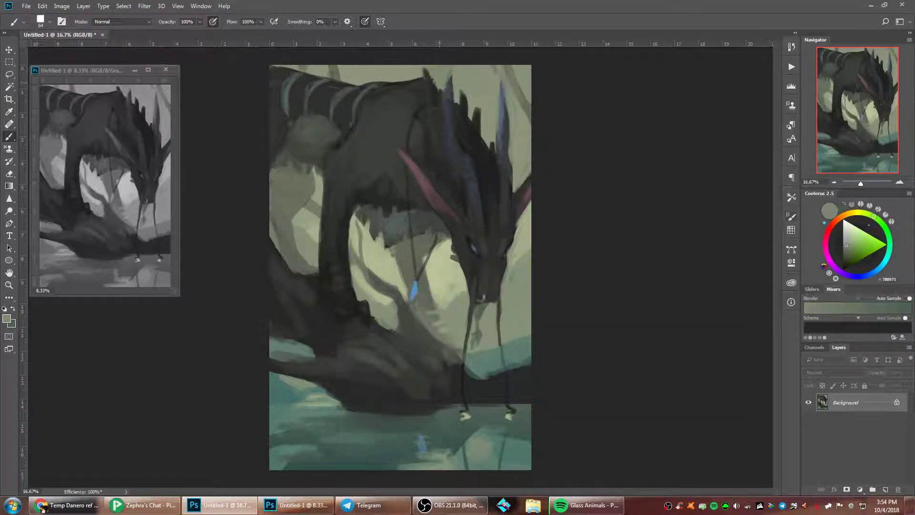
{"action": "left_click", "coordinate": [513, 104], "text": "alt"}
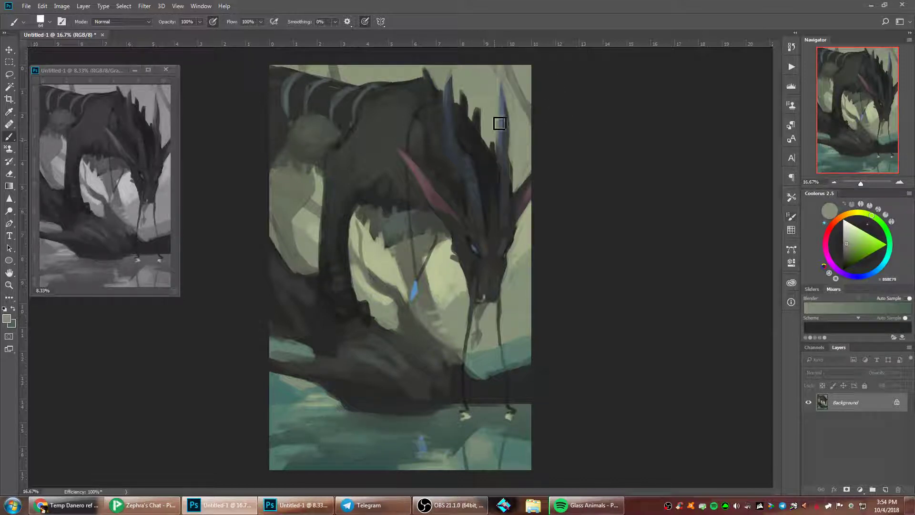
{"action": "left_click", "coordinate": [388, 80], "text": "alt"}
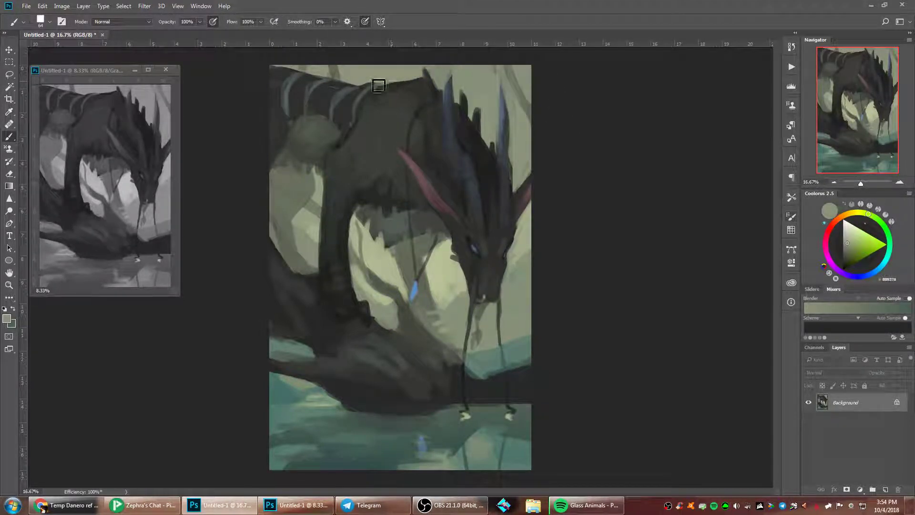
{"action": "left_click_drag", "start_coordinate": [391, 82], "coordinate": [367, 86]}
- Touch up the background behind the foreleg and the shaggy fur below the striped back with sampled grey-green and dark tones
{"action": "left_click", "coordinate": [301, 238], "text": "alt"}
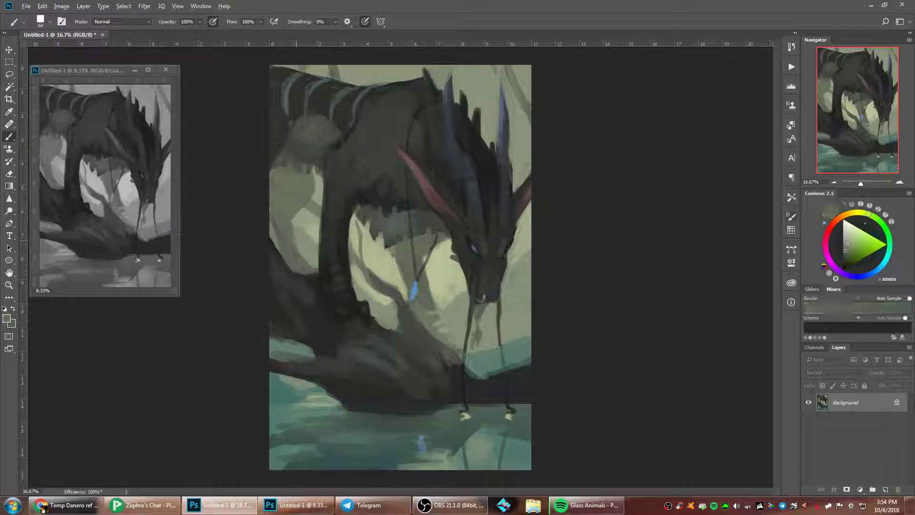
{"action": "left_click", "coordinate": [310, 219], "text": "alt"}
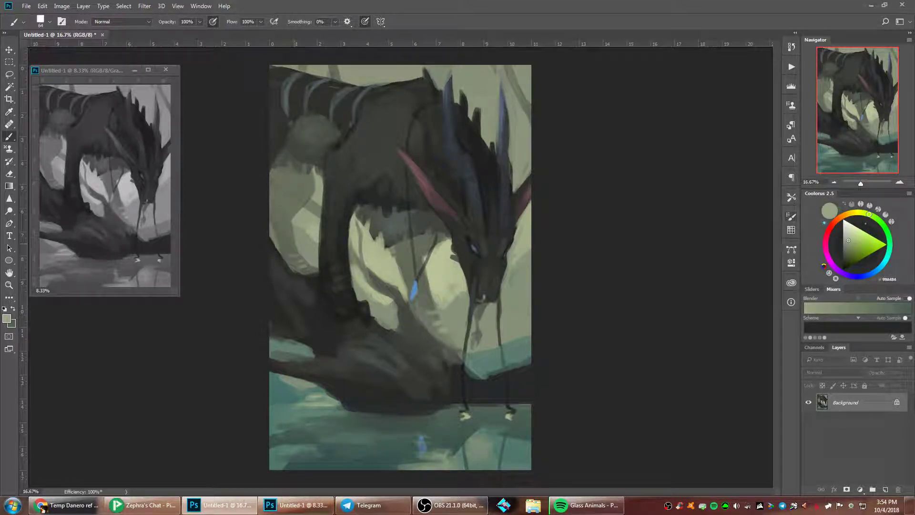
{"action": "left_click", "coordinate": [305, 149], "text": "alt"}
{"action": "mouse_move", "coordinate": [295, 155]}
{"action": "left_mouse_down"}
{"action": "mouse_move", "coordinate": [281, 164]}
{"action": "mouse_move", "coordinate": [300, 151]}
{"action": "left_mouse_up"}
{"action": "left_click", "coordinate": [323, 111], "text": "alt"}
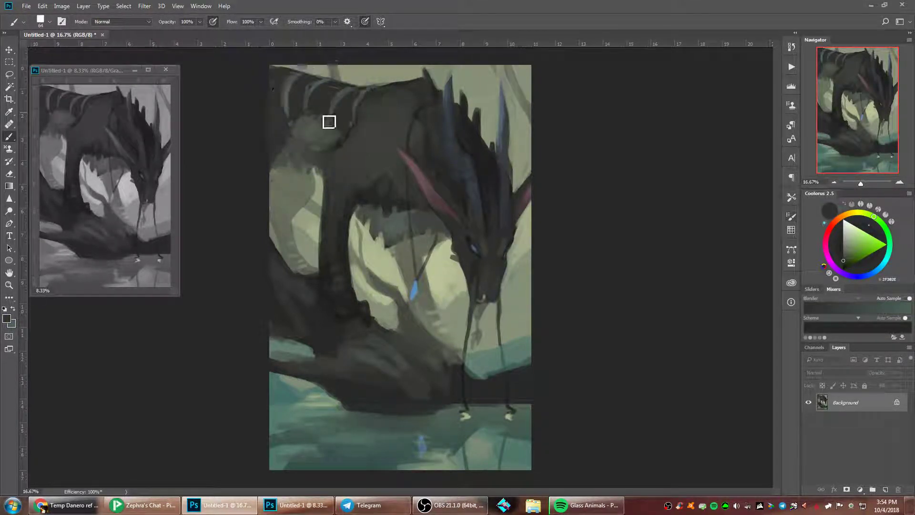
{"action": "left_click_drag", "start_coordinate": [328, 123], "coordinate": [324, 121]}
- Enlarge the brush to 136 px and blend sampled dark tones over the creature's flank, shoulder and neck
{"action": "right_click", "coordinate": [501, 117]}
{"action": "key", "text": "Escape"}
{"action": "left_click", "coordinate": [324, 129], "text": "alt"}
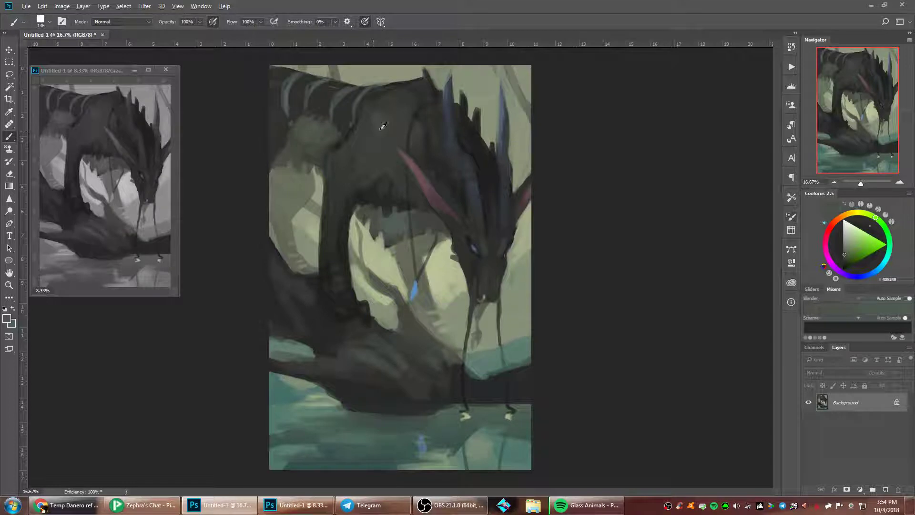
{"action": "left_click", "coordinate": [365, 129], "text": "alt"}
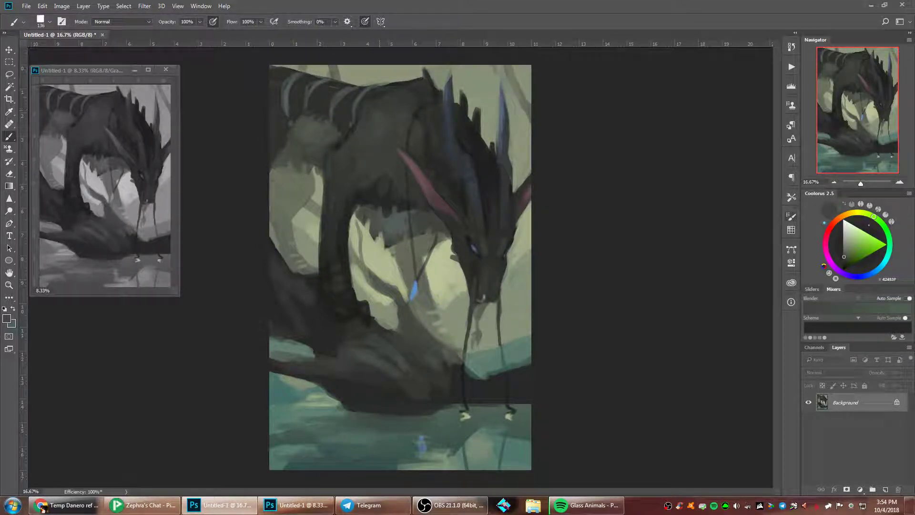
{"action": "left_click", "coordinate": [421, 128], "text": "alt"}
{"action": "left_click", "coordinate": [433, 112], "text": "alt"}
{"action": "left_click_drag", "start_coordinate": [420, 145], "coordinate": [432, 124]}
{"action": "left_click", "coordinate": [432, 123], "text": "alt"}
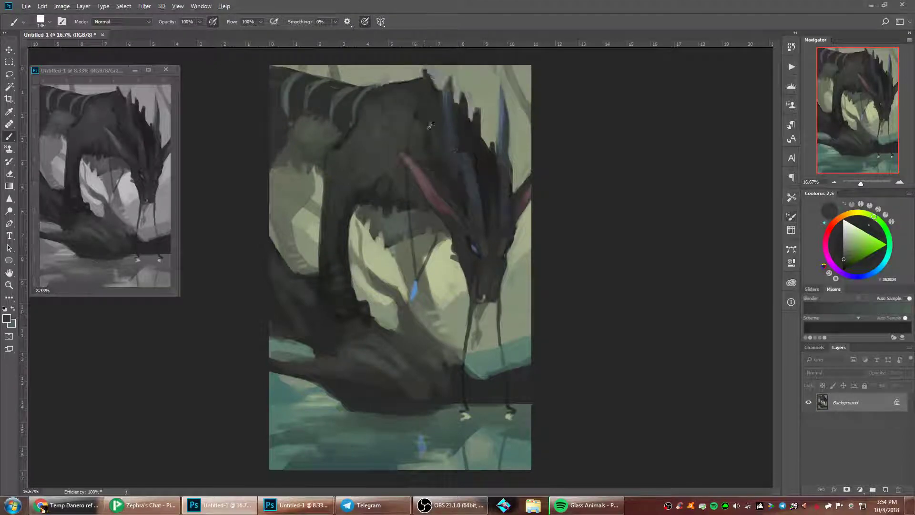
- Reduce the brush to 66 px and refine the ragged fur along the chest and belly with sampled dark tones
{"action": "left_click", "coordinate": [373, 186], "text": "alt"}
{"action": "right_click", "coordinate": [388, 171]}
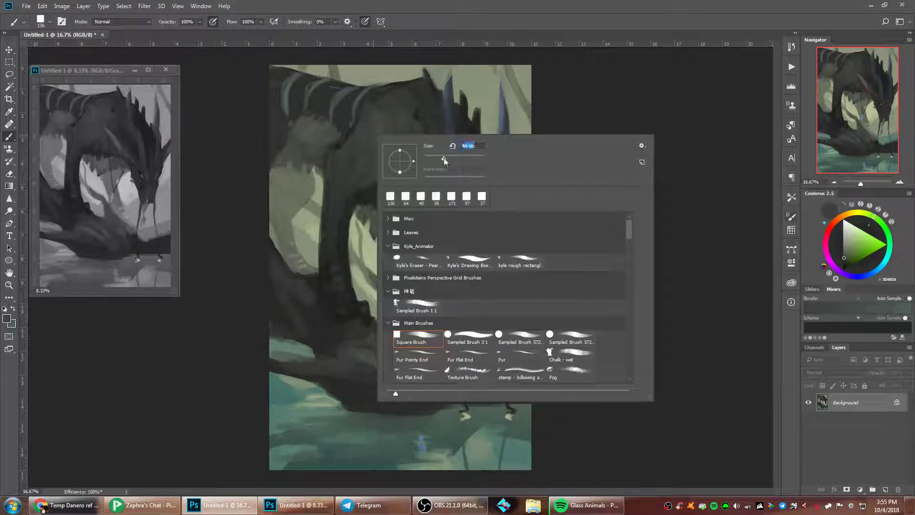
{"action": "left_click", "coordinate": [444, 160]}
{"action": "left_click", "coordinate": [446, 133]}
{"action": "left_click", "coordinate": [379, 200], "text": "alt"}
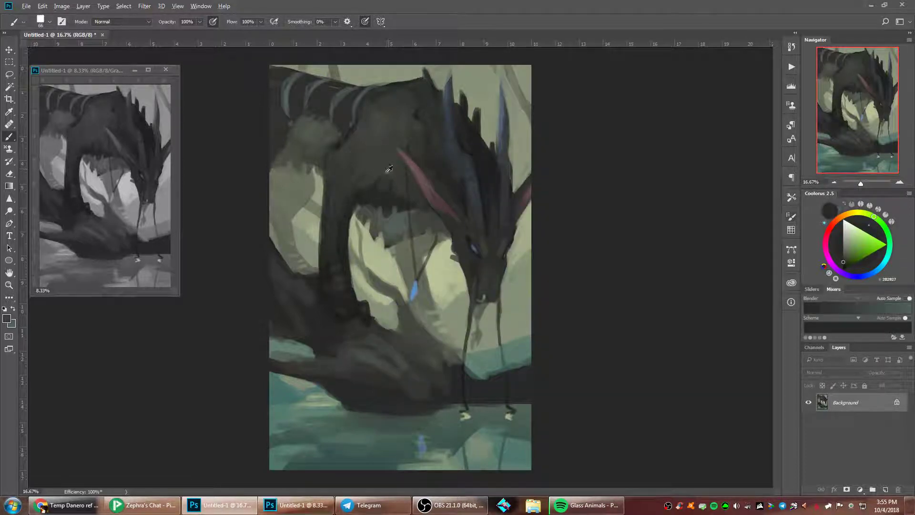
{"action": "left_click", "coordinate": [386, 190], "text": "alt"}
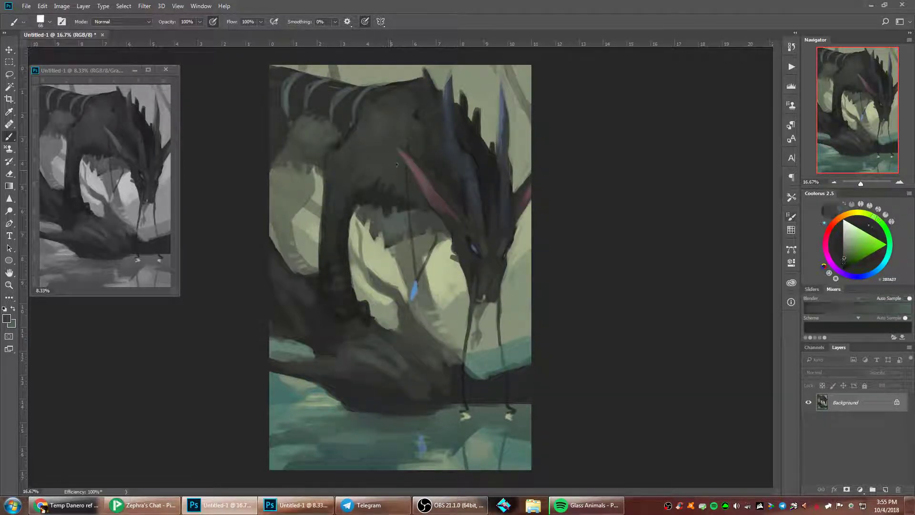
{"action": "right_click", "coordinate": [420, 155]}
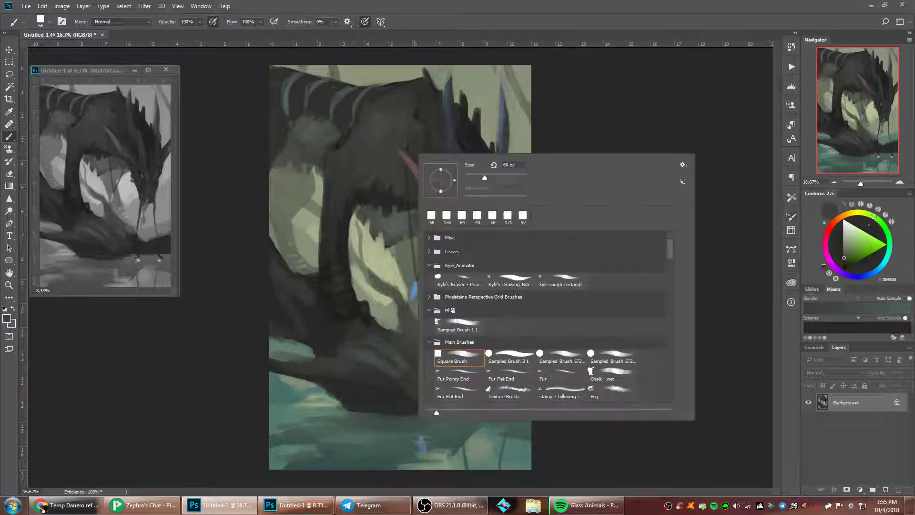
{"action": "key", "text": "Return"}
- Block in the front foot on the log with sampled dark tones, reducing the brush to 55 px for the toes
{"action": "left_click", "coordinate": [355, 310], "text": "alt"}
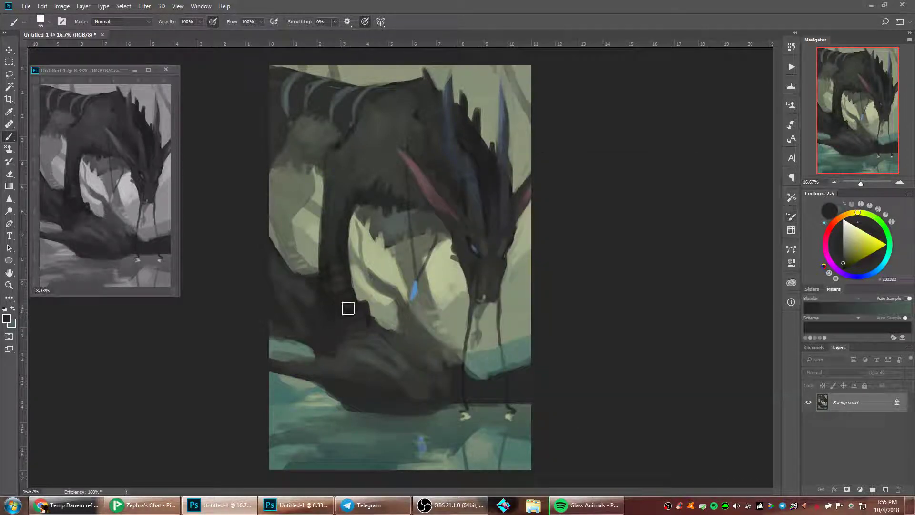
{"action": "left_click_drag", "start_coordinate": [370, 315], "coordinate": [367, 303]}
{"action": "right_click", "coordinate": [392, 208]}
{"action": "type", "text": "55"}
{"action": "key", "text": "Return"}
{"action": "left_click", "coordinate": [378, 136], "text": "alt"}
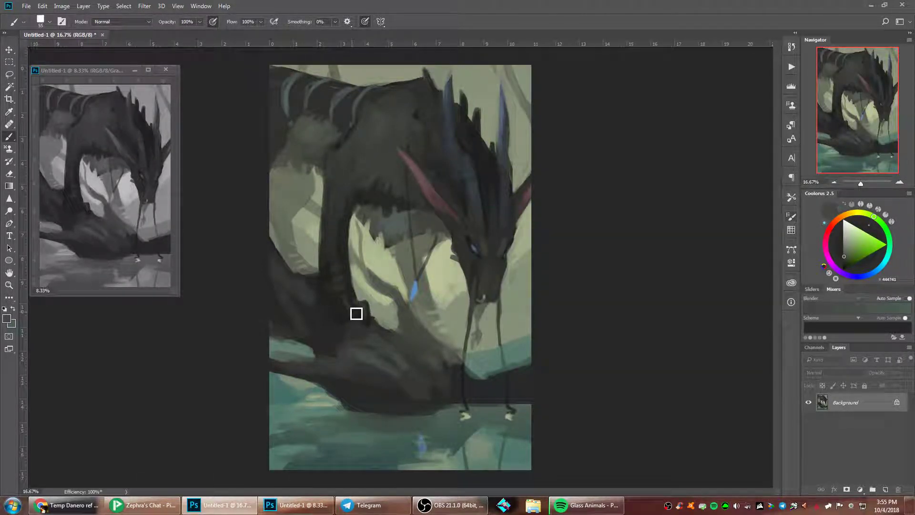
{"action": "left_click_drag", "start_coordinate": [356, 313], "coordinate": [347, 322]}
{"action": "left_click", "coordinate": [342, 308], "text": "alt"}
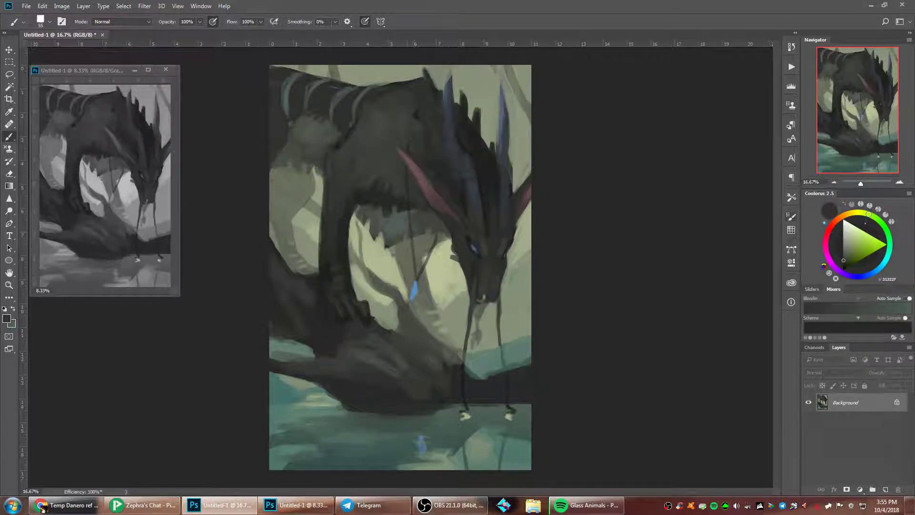
- Shape the toes and ankle of the front foot with sampled dark tones, setting the brush to 89 px and 51 px
{"action": "right_click", "coordinate": [413, 253]}
{"action": "type", "text": "89"}
{"action": "key", "text": "Return"}
{"action": "right_click", "coordinate": [421, 204]}
{"action": "type", "text": "51"}
{"action": "key", "text": "Return"}
{"action": "left_click", "coordinate": [425, 170], "text": "alt"}
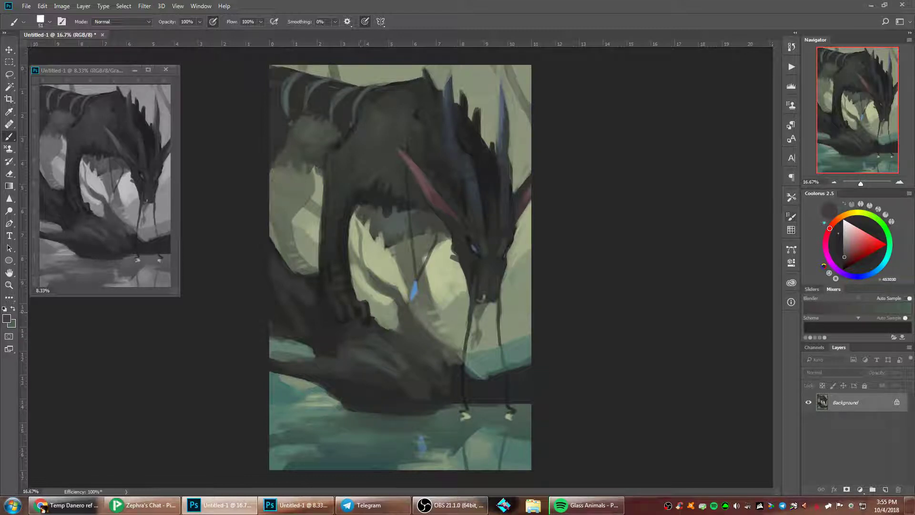
{"action": "left_click", "coordinate": [338, 307], "text": "alt"}
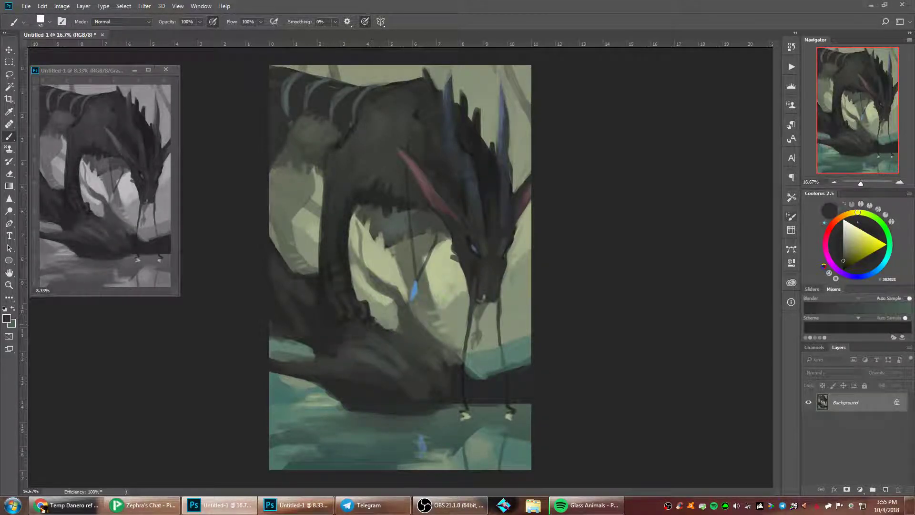
{"action": "left_click", "coordinate": [341, 307], "text": "alt"}
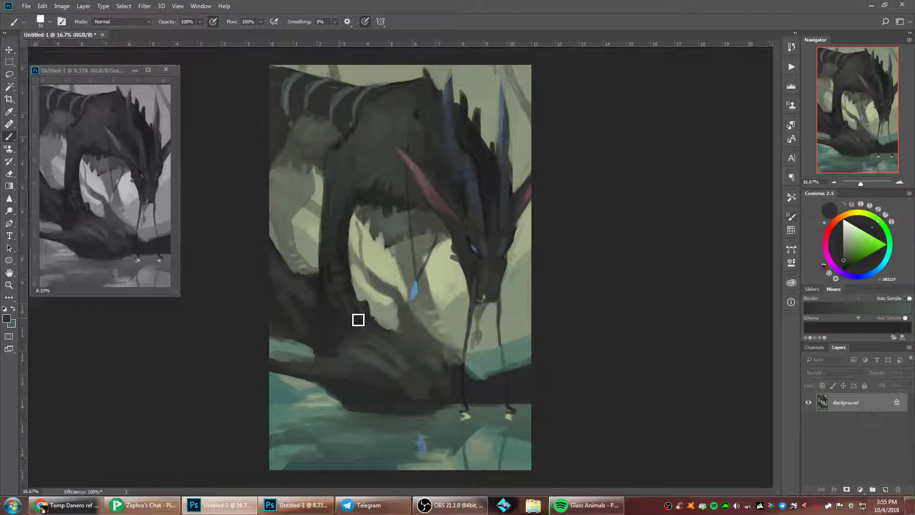
{"action": "left_click", "coordinate": [361, 322], "text": "alt"}
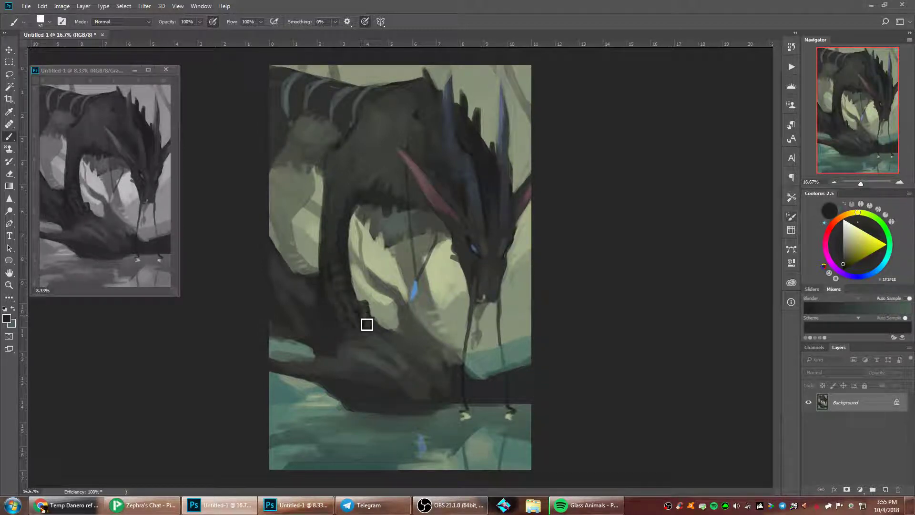
- Reduce the brush to 31 px and paint pale claws on the front foot with the sampled background colour
{"action": "right_click", "coordinate": [475, 206]}
{"action": "left_click_drag", "start_coordinate": [529, 225], "coordinate": [527, 225]}
{"action": "left_click", "coordinate": [421, 227]}
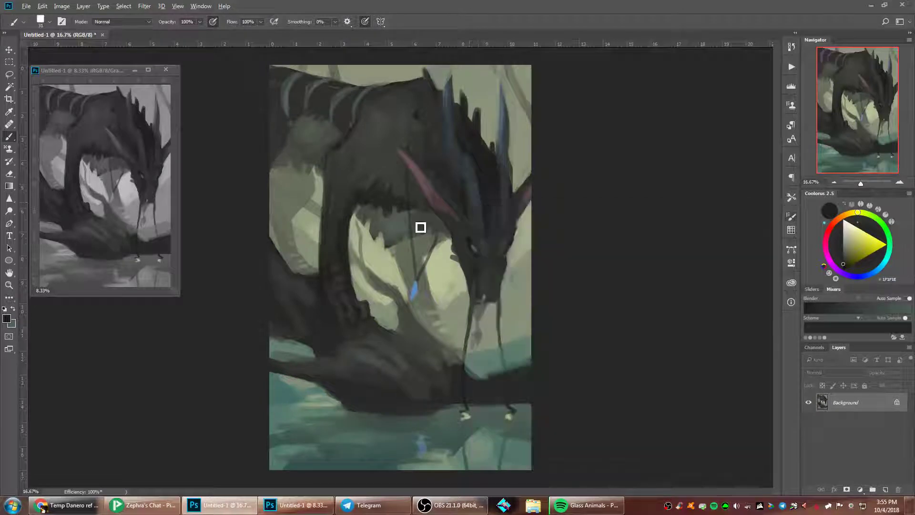
{"action": "left_click", "coordinate": [383, 258], "text": "alt"}
{"action": "left_click_drag", "start_coordinate": [356, 322], "coordinate": [368, 326]}
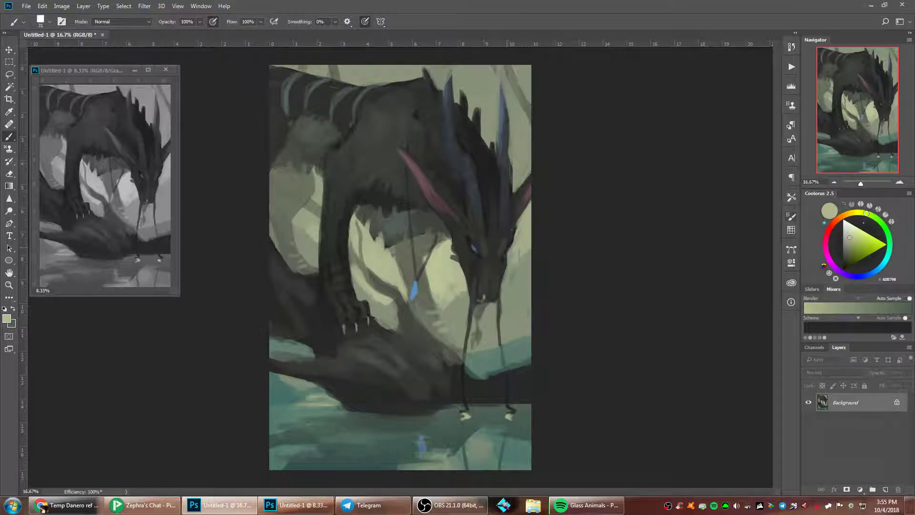
- Enlarge the brush to 89 px and darken the claws of the front foot with a sampled dark tone
{"action": "right_click", "coordinate": [507, 248]}
{"action": "left_click_drag", "start_coordinate": [577, 254], "coordinate": [586, 254]}
{"action": "left_click", "coordinate": [562, 181]}
{"action": "left_click", "coordinate": [348, 334], "text": "alt"}
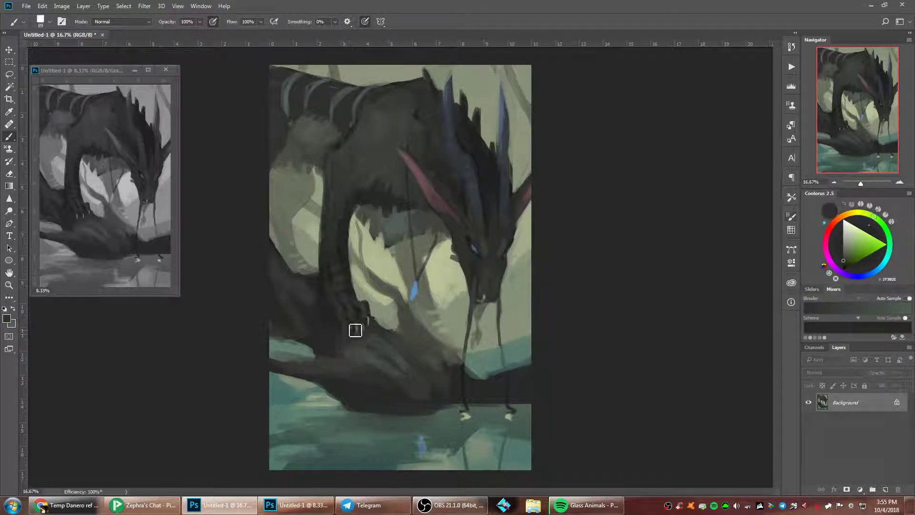
{"action": "left_click_drag", "start_coordinate": [365, 320], "coordinate": [349, 338]}
- Resize the brush and paint light grey-green stripes across the lower foreleg with a colour sampled from the background
{"action": "right_click", "coordinate": [515, 214]}
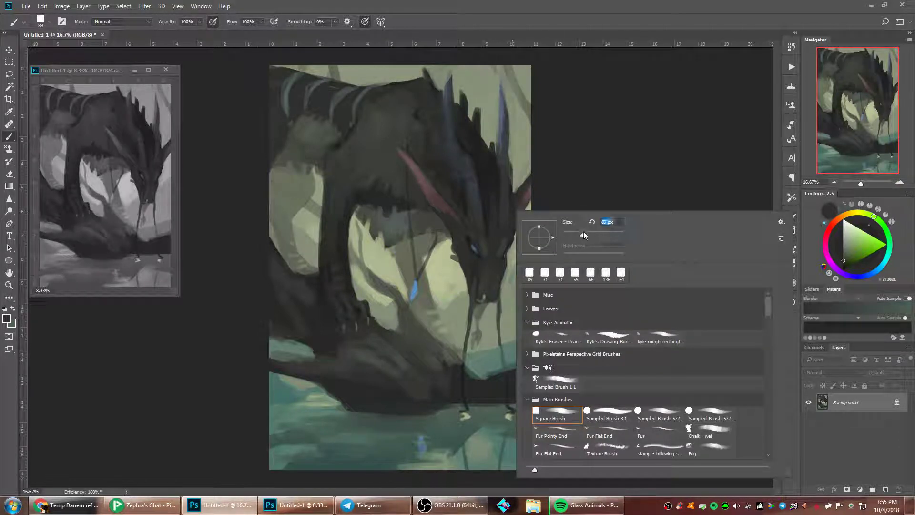
{"action": "left_click_drag", "start_coordinate": [583, 231], "coordinate": [584, 231]}
{"action": "left_click", "coordinate": [460, 260]}
{"action": "left_click", "coordinate": [428, 302], "text": "alt"}
{"action": "left_click", "coordinate": [436, 311], "text": "alt"}
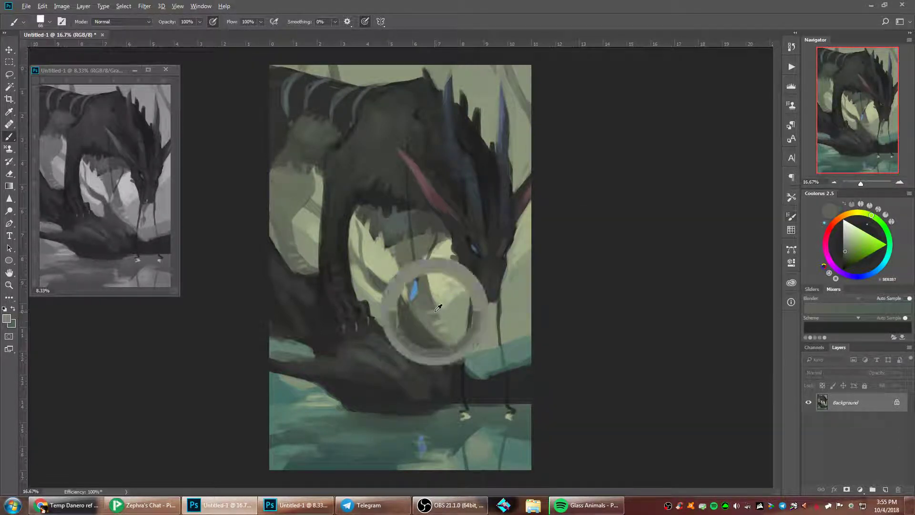
{"action": "mouse_move", "coordinate": [349, 286]}
{"action": "left_mouse_down"}
{"action": "mouse_move", "coordinate": [337, 287]}
{"action": "mouse_move", "coordinate": [336, 270]}
{"action": "left_mouse_up"}
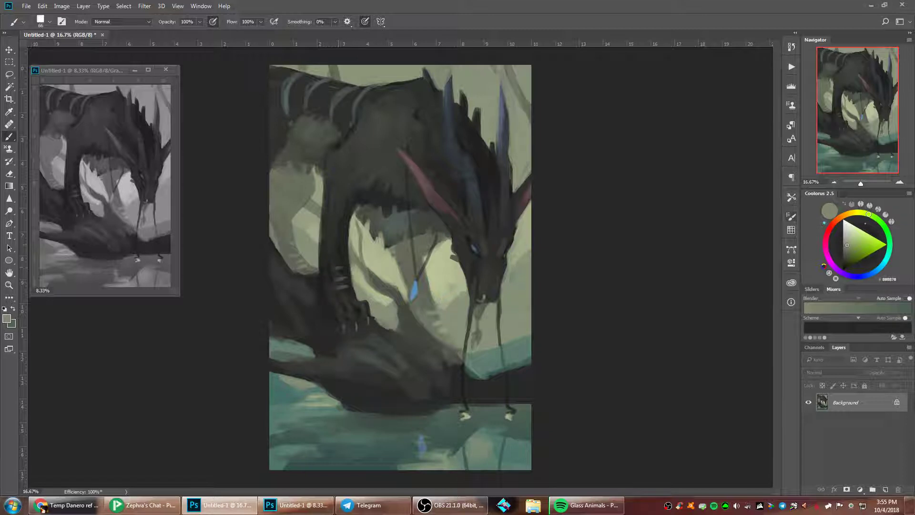
- Darken the forehead and the mane between the horns with dark tones sampled from the head
{"action": "left_click", "coordinate": [464, 257], "text": "alt"}
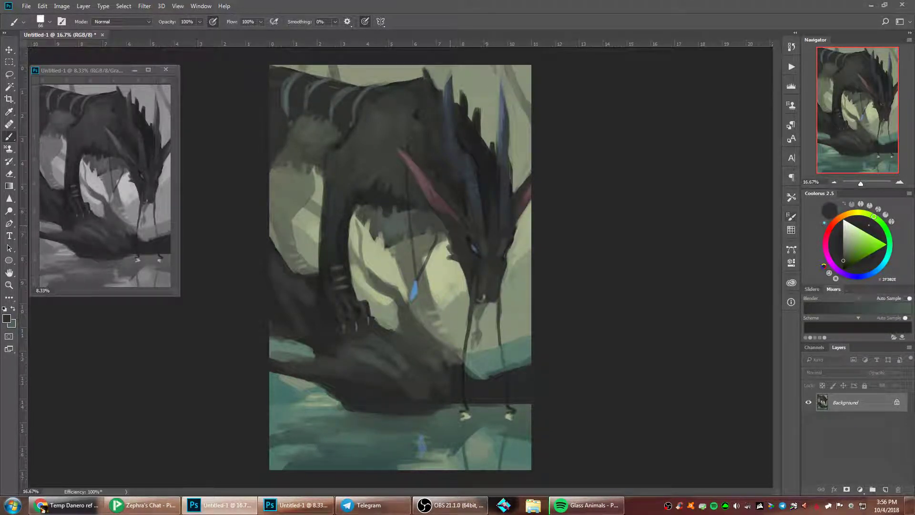
{"action": "left_click", "coordinate": [487, 180], "text": "alt"}
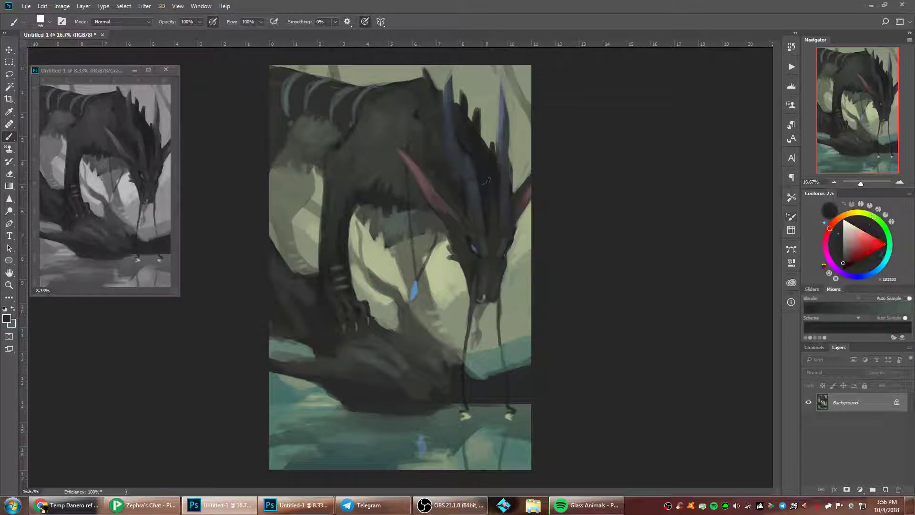
{"action": "left_click", "coordinate": [489, 223], "text": "alt"}
{"action": "left_click", "coordinate": [492, 234], "text": "alt"}
{"action": "left_click", "coordinate": [477, 152], "text": "alt"}
- Set the brush to 86 px and deepen the lower part of the near horn with a sampled dark blue
{"action": "right_click", "coordinate": [516, 223]}
{"action": "left_click_drag", "start_coordinate": [583, 244], "coordinate": [589, 245]}
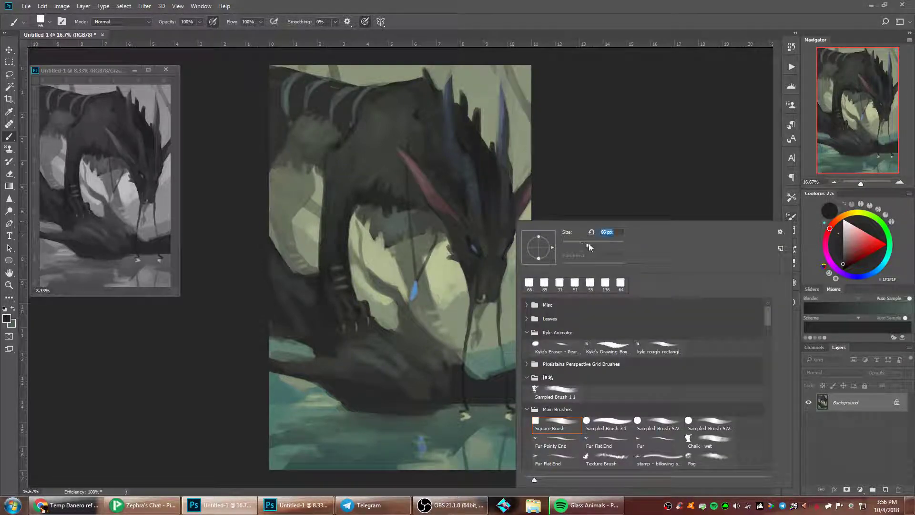
{"action": "left_click", "coordinate": [461, 157]}
{"action": "left_click", "coordinate": [459, 145], "text": "alt"}
{"action": "left_click_drag", "start_coordinate": [459, 146], "coordinate": [475, 170]}
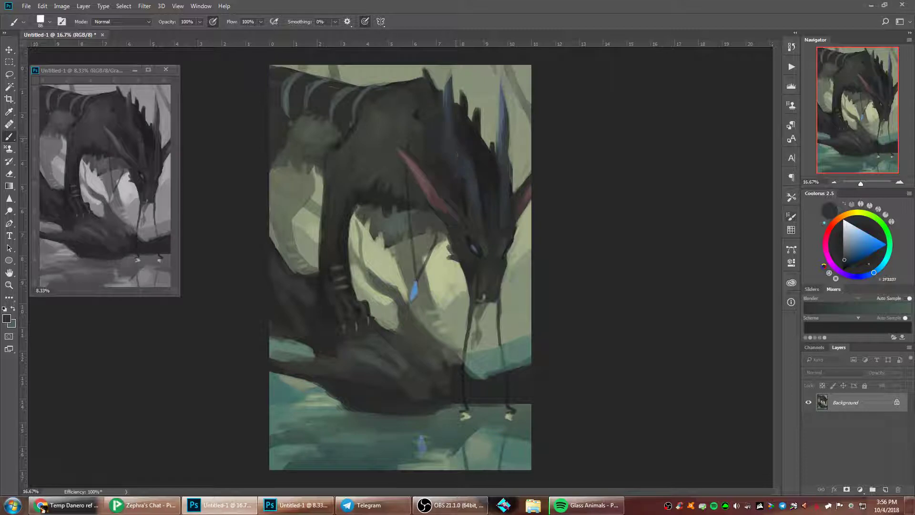
- Pick a brighter, more saturated blue and paint streaks on the horn bases above the eye, blending with sampled tones
{"action": "left_click", "coordinate": [852, 250]}
{"action": "left_click", "coordinate": [852, 250]}
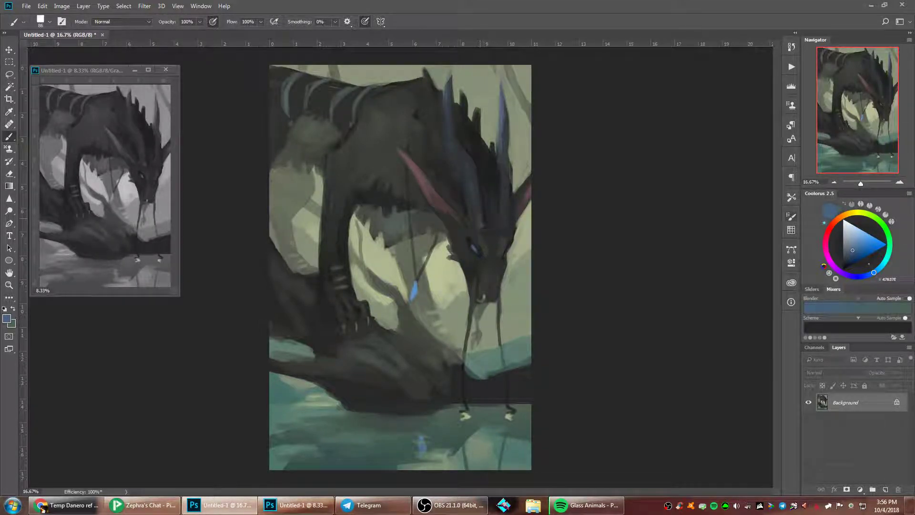
{"action": "left_click_drag", "start_coordinate": [480, 217], "coordinate": [481, 203]}
{"action": "key", "text": "x"}
{"action": "left_click", "coordinate": [482, 220], "text": "alt"}
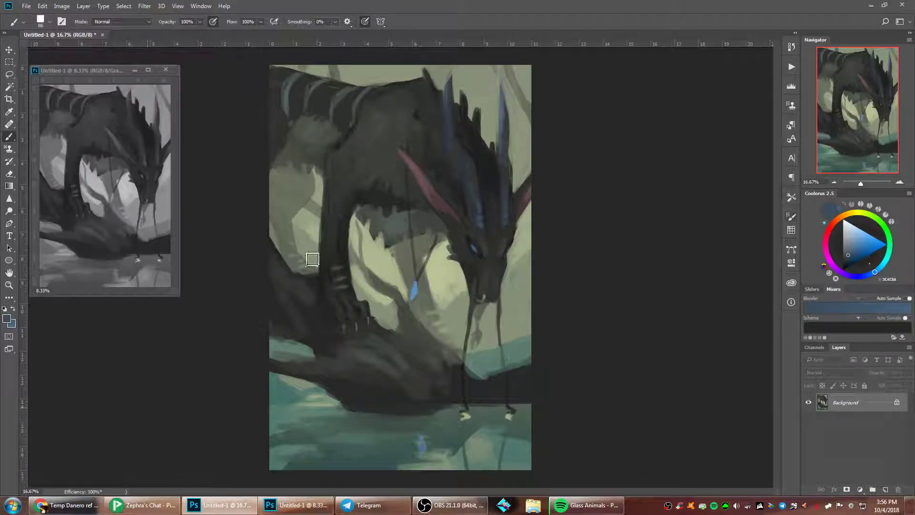
{"action": "left_click", "coordinate": [482, 224], "text": "alt"}
- Enlarge the brush to 158 px and blend the shoulder and chest fur with sampled dark body tones
{"action": "left_click", "coordinate": [385, 190], "text": "alt"}
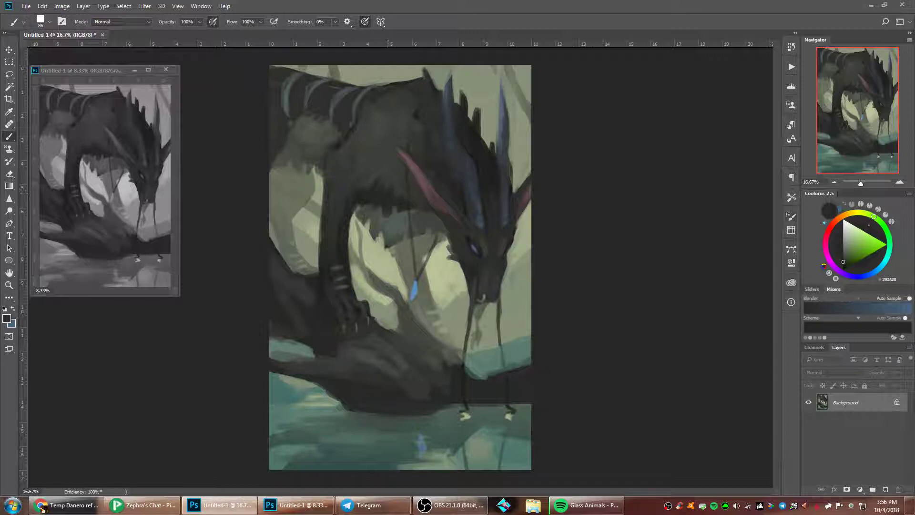
{"action": "right_click", "coordinate": [478, 101]}
{"action": "left_click", "coordinate": [642, 67]}
{"action": "left_click", "coordinate": [385, 143], "text": "alt"}
{"action": "left_click", "coordinate": [381, 122], "text": "alt"}
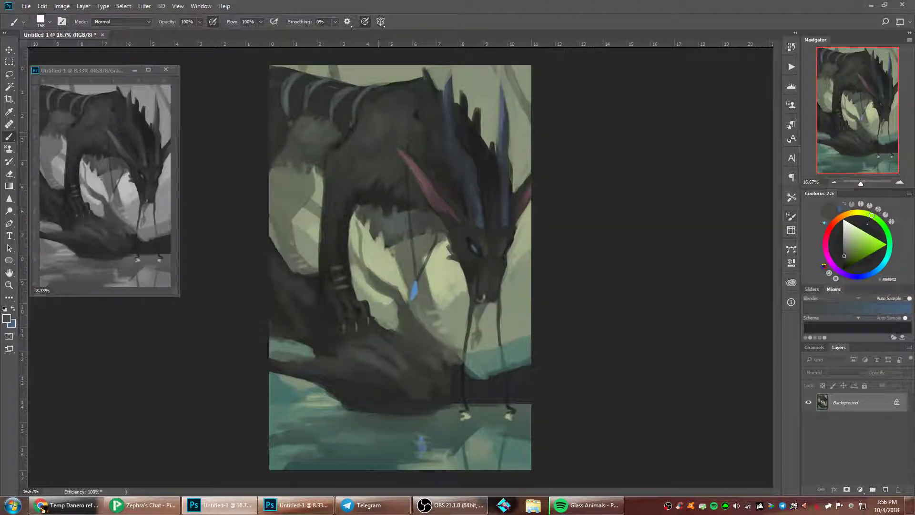
{"action": "left_click", "coordinate": [385, 167], "text": "alt"}
- Reduce the brush to 80 px and repaint the pale background beside the toes of the front foot with sampled colours
{"action": "right_click", "coordinate": [489, 162]}
{"action": "left_click", "coordinate": [545, 224]}
{"action": "left_click", "coordinate": [614, 116]}
{"action": "left_click", "coordinate": [393, 268], "text": "alt"}
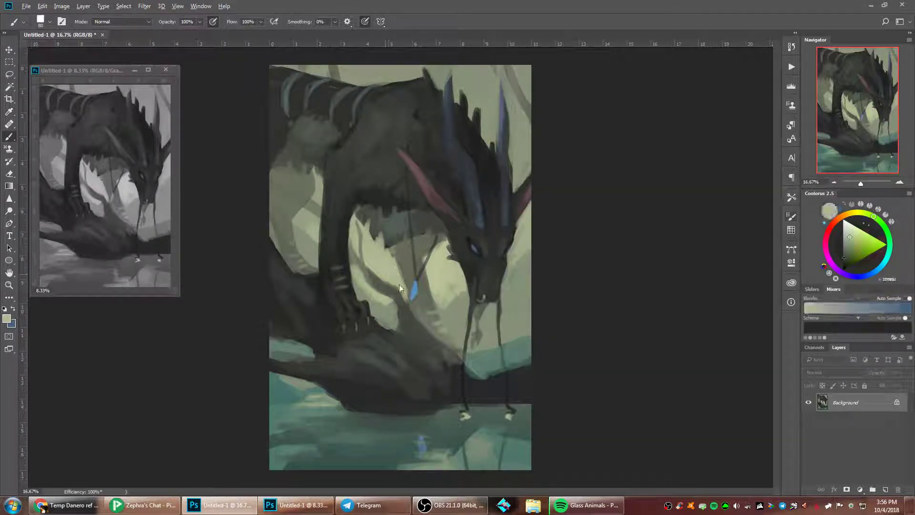
{"action": "left_click", "coordinate": [385, 316], "text": "alt"}
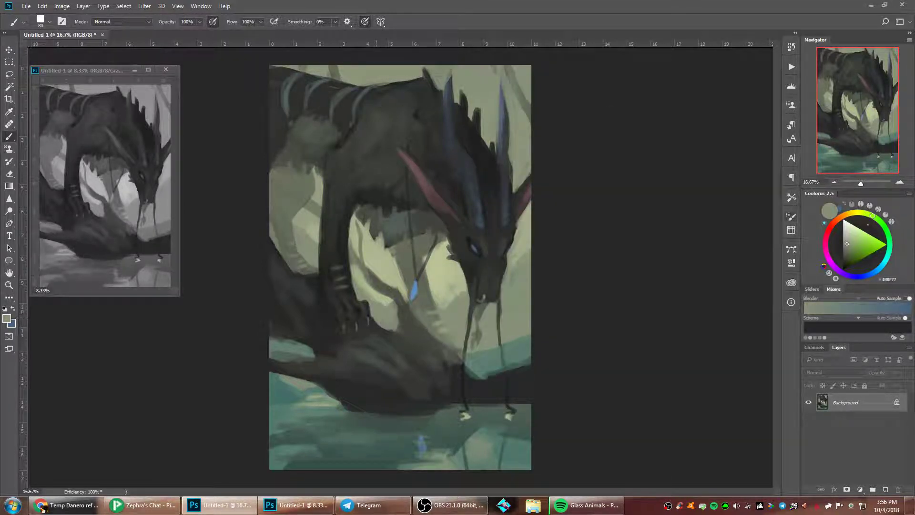
{"action": "mouse_move", "coordinate": [380, 324]}
{"action": "left_mouse_down"}
{"action": "mouse_move", "coordinate": [400, 313]}
{"action": "mouse_move", "coordinate": [377, 317]}
{"action": "left_mouse_up"}
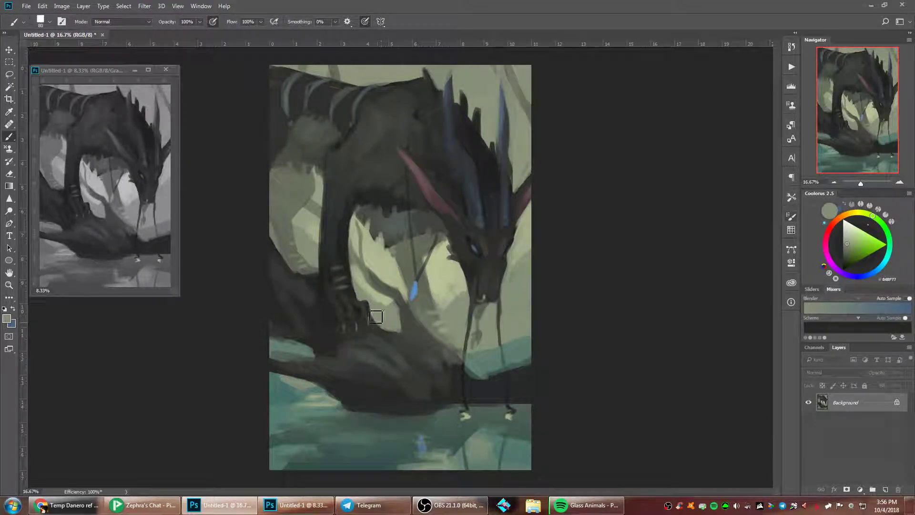
- Repaint the far water edge above the log's tapering end with a sampled muted teal
{"action": "left_click", "coordinate": [306, 270], "text": "alt"}
{"action": "left_click", "coordinate": [298, 349], "text": "alt"}
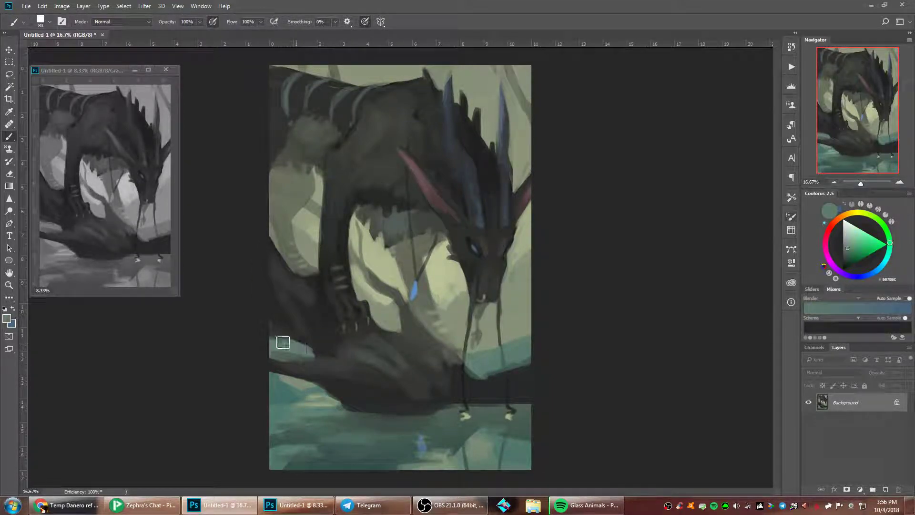
{"action": "mouse_move", "coordinate": [284, 343]}
{"action": "left_mouse_down"}
{"action": "mouse_move", "coordinate": [314, 351]}
{"action": "mouse_move", "coordinate": [319, 361]}
{"action": "left_mouse_up"}
- Rework the log's tapering end and its surface below the front foot with sampled dark tones
{"action": "left_click", "coordinate": [289, 360], "text": "alt"}
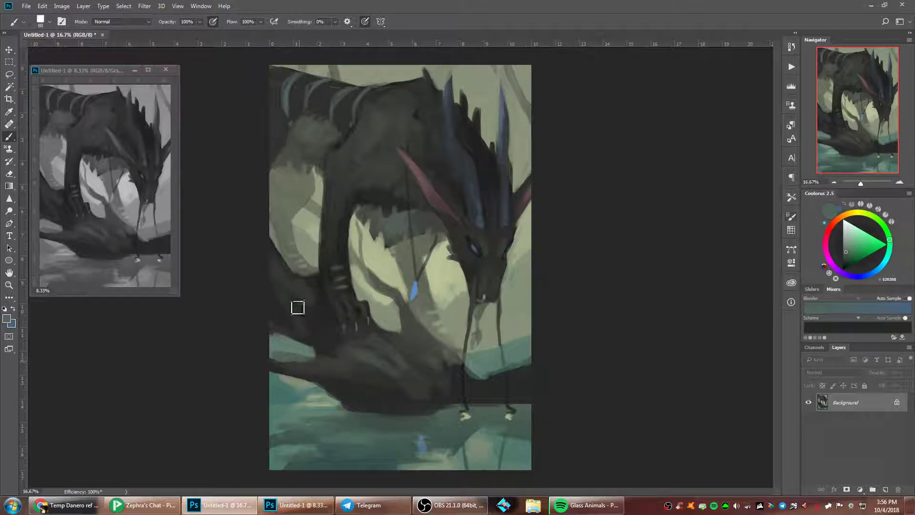
{"action": "left_click", "coordinate": [303, 368], "text": "alt"}
{"action": "left_click_drag", "start_coordinate": [274, 365], "coordinate": [328, 368]}
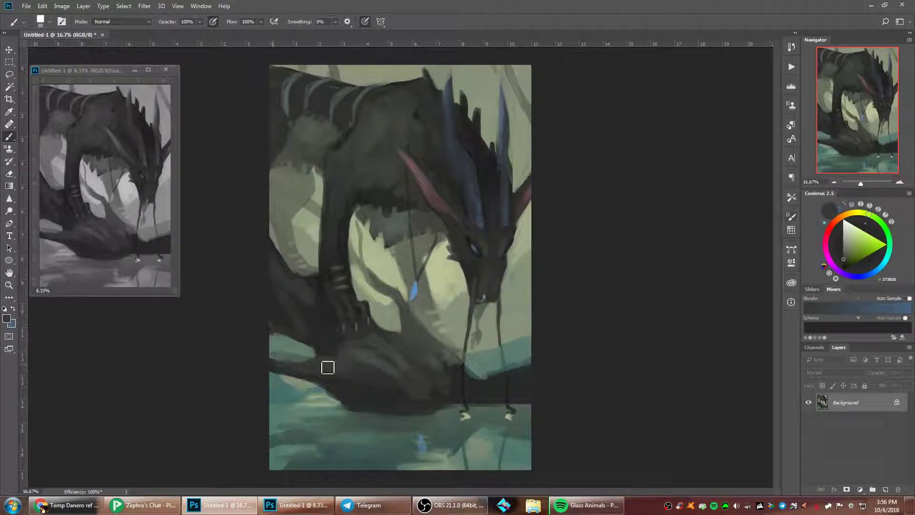
{"action": "left_click", "coordinate": [349, 352], "text": "alt"}
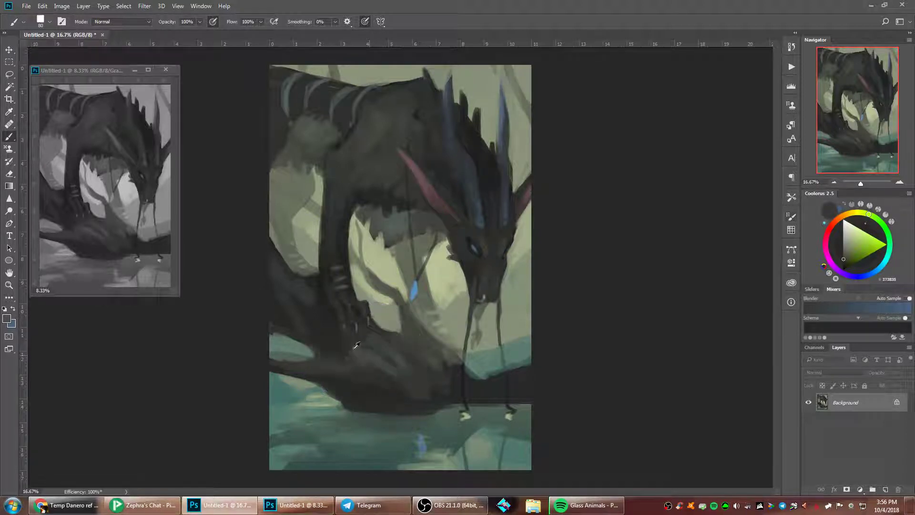
{"action": "left_click", "coordinate": [350, 353], "text": "alt"}
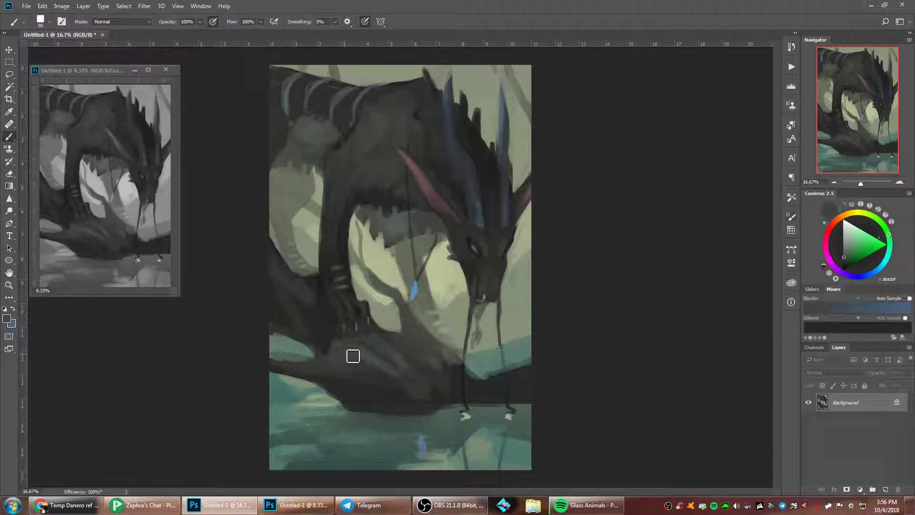
- Refine the distant tree trunk and narrow the hanging blue pendant with sampled grey-green, setting the brush to 105 px and 64 px
{"action": "right_click", "coordinate": [483, 247]}
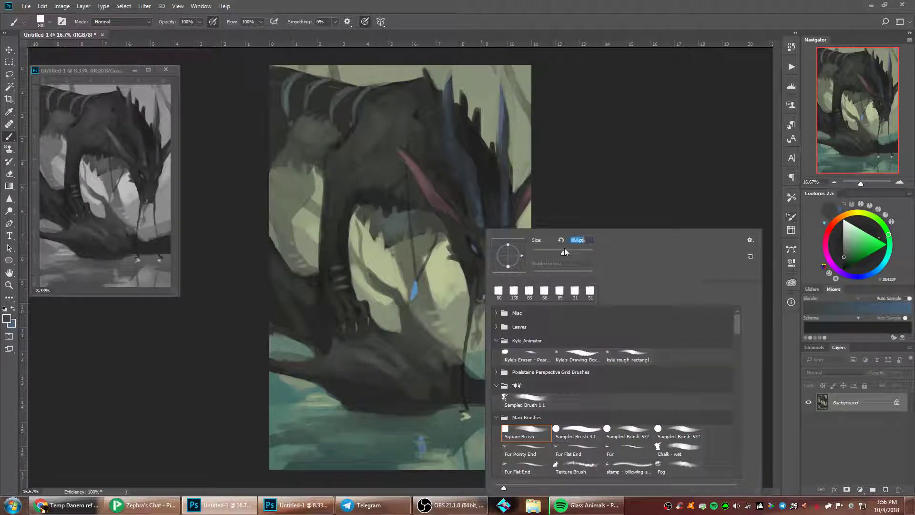
{"action": "key", "text": "Return"}
{"action": "left_click", "coordinate": [425, 305], "text": "alt"}
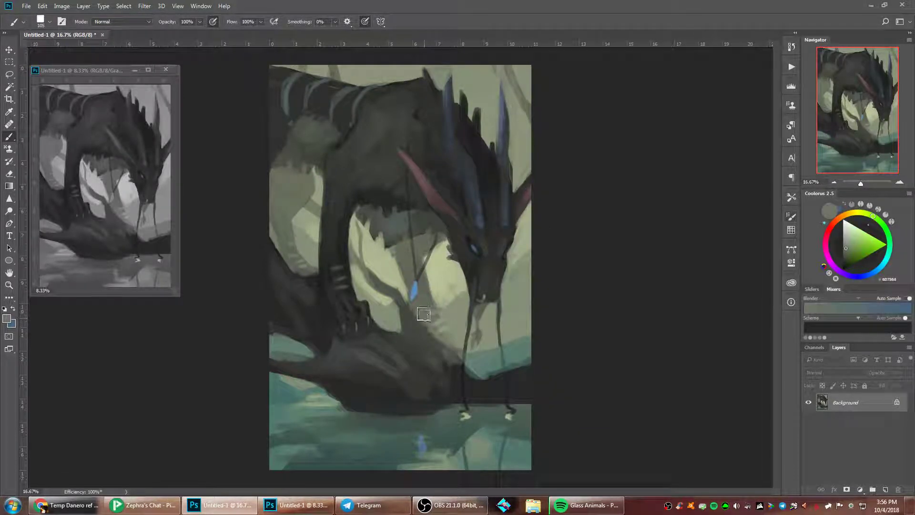
{"action": "right_click", "coordinate": [464, 236]}
{"action": "left_click_drag", "start_coordinate": [545, 252], "coordinate": [527, 252]}
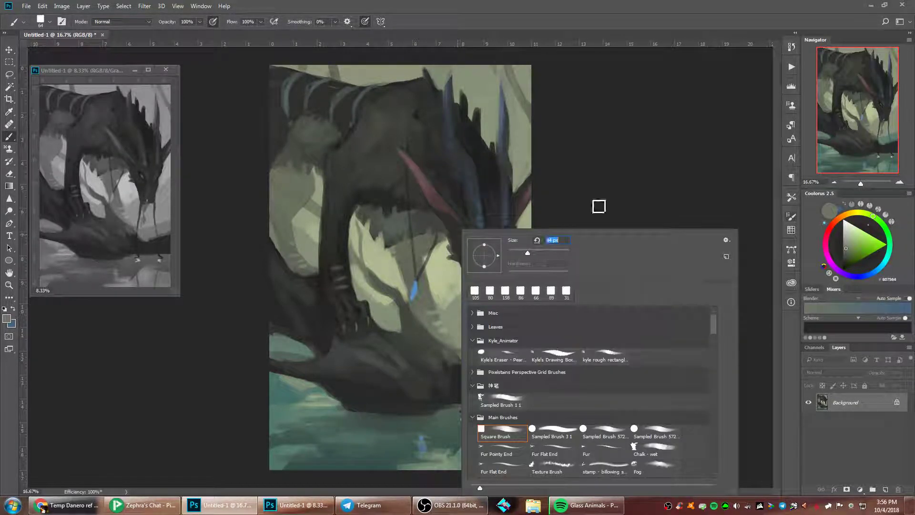
{"action": "left_click", "coordinate": [599, 206]}
{"action": "left_click", "coordinate": [413, 284], "text": "alt"}
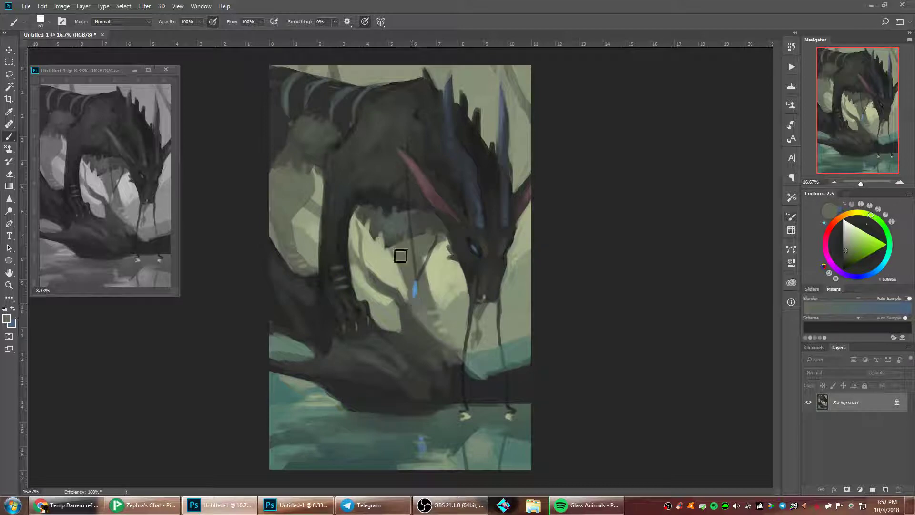
{"action": "right_click", "coordinate": [477, 213]}
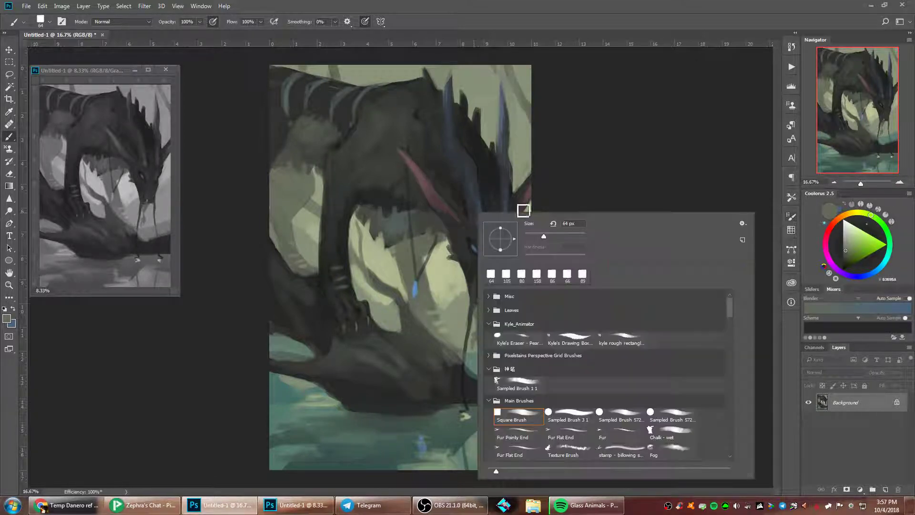
{"action": "left_click", "coordinate": [596, 183]}
- Sharpen the front and back contours of the foreleg with sampled background and dark fur tones
{"action": "left_click", "coordinate": [357, 287], "text": "alt"}
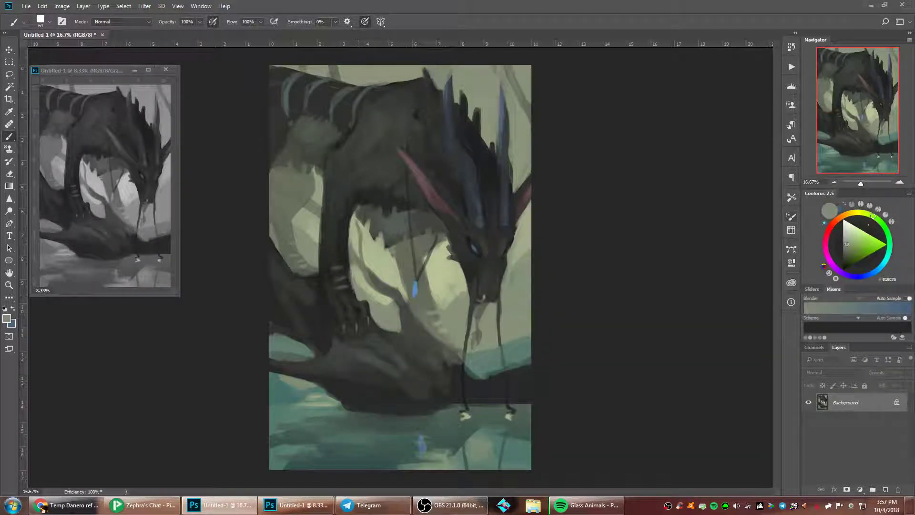
{"action": "left_click_drag", "start_coordinate": [355, 288], "coordinate": [354, 265]}
{"action": "left_click", "coordinate": [356, 274], "text": "alt"}
{"action": "left_click", "coordinate": [354, 265], "text": "alt"}
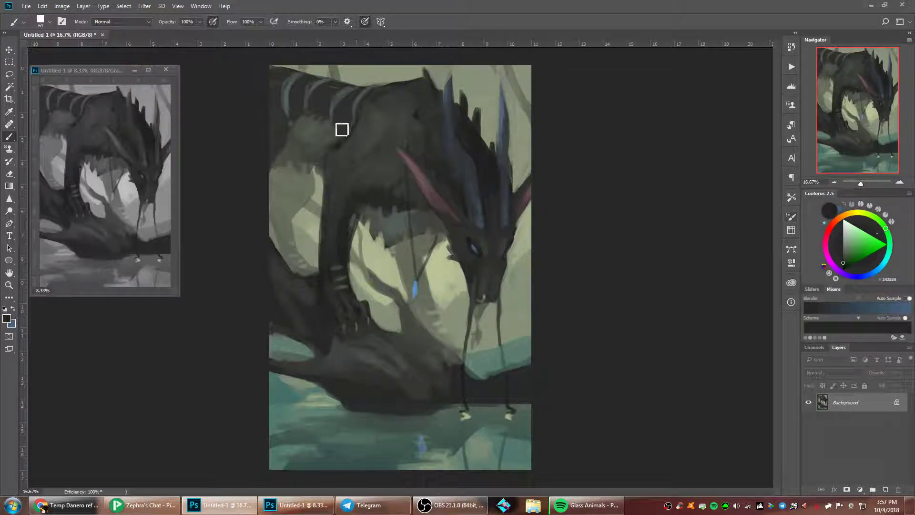
{"action": "left_click_drag", "start_coordinate": [361, 211], "coordinate": [354, 239]}
{"action": "left_click_drag", "start_coordinate": [329, 175], "coordinate": [321, 264]}
- Clean up the background behind the foreleg down to the dark root with sampled grey-green tones
{"action": "left_click", "coordinate": [317, 225], "text": "alt"}
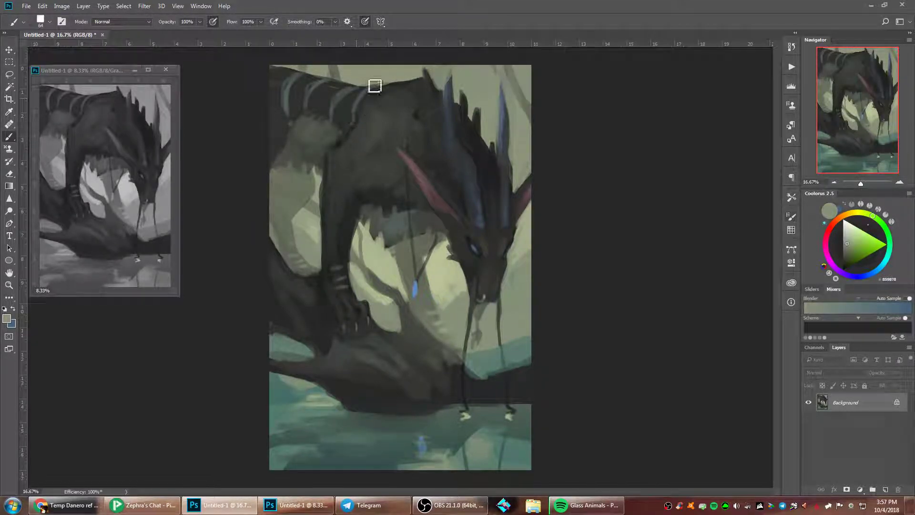
{"action": "left_click", "coordinate": [315, 265], "text": "alt"}
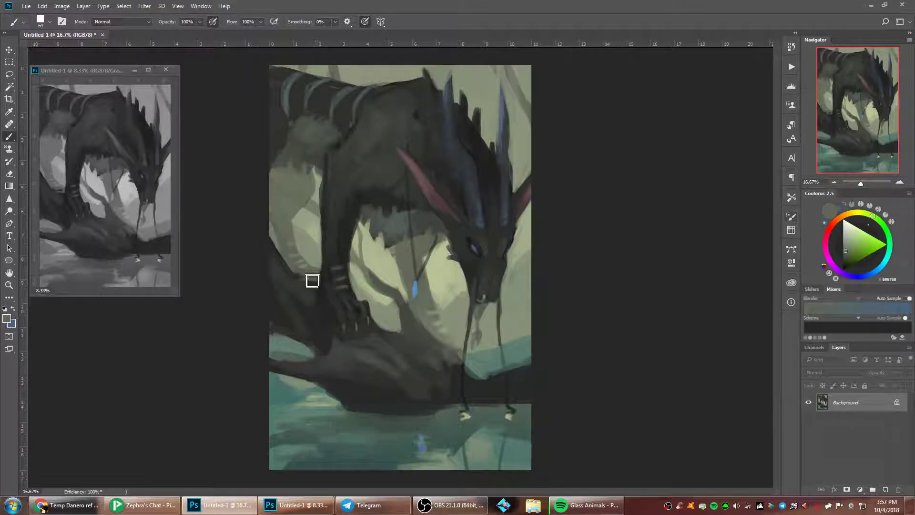
{"action": "left_click_drag", "start_coordinate": [319, 278], "coordinate": [302, 274]}
{"action": "left_click", "coordinate": [305, 276], "text": "alt"}
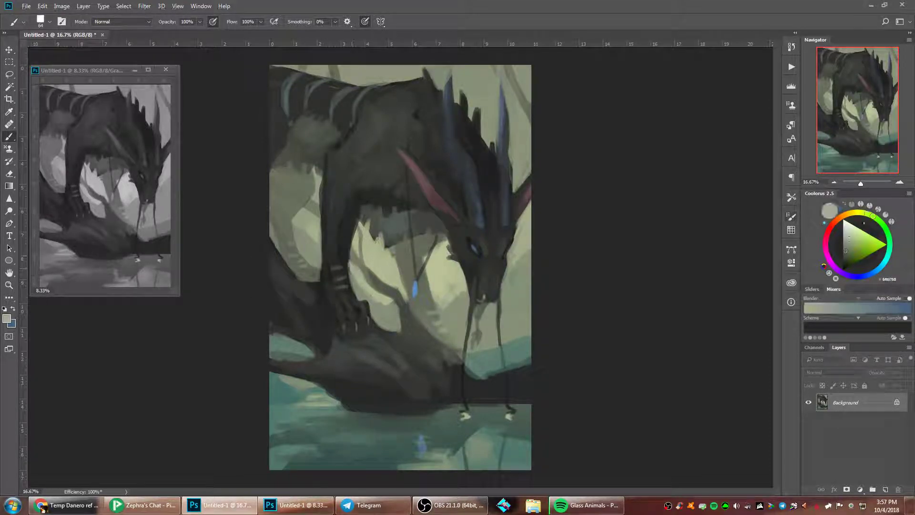
- Darken the inner foreleg and add fur tufts along the lower chest edge with sampled dark tones
{"action": "left_click", "coordinate": [357, 227], "text": "alt"}
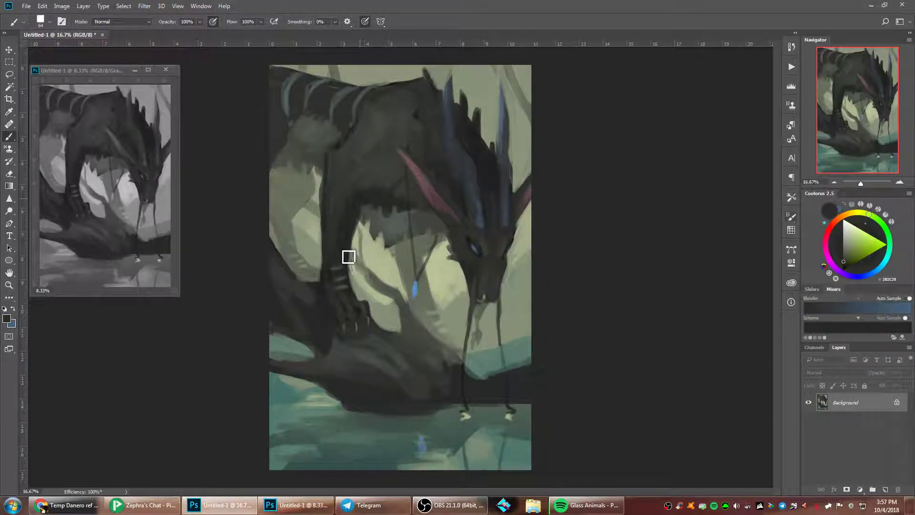
{"action": "left_click", "coordinate": [401, 196], "text": "alt"}
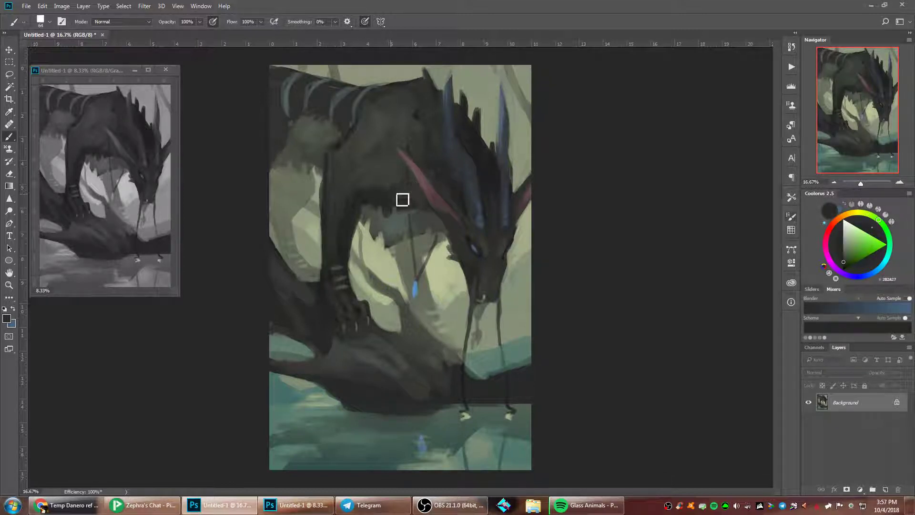
{"action": "left_click_drag", "start_coordinate": [377, 202], "coordinate": [377, 211]}
- Set the brush to 117 px and blend the chest, shoulder and upper foreleg with sampled fur tones
{"action": "right_click", "coordinate": [403, 179]}
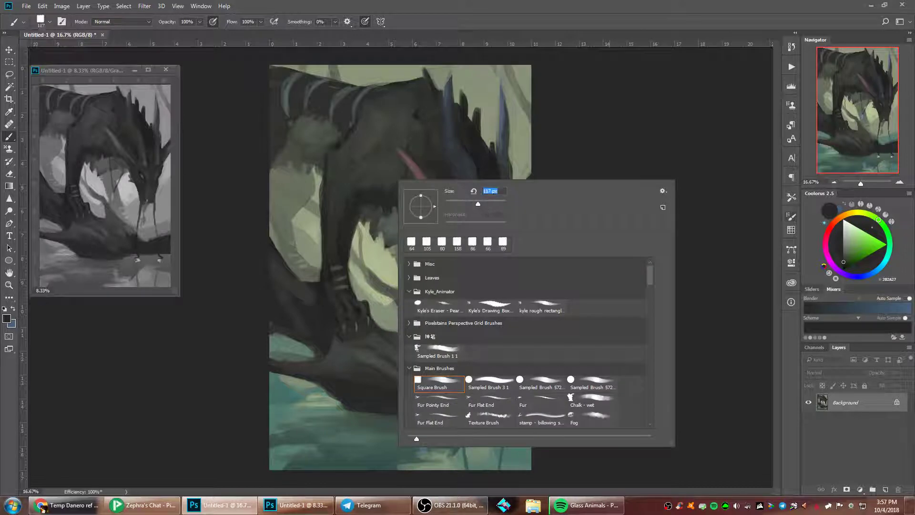
{"action": "key", "text": "Escape"}
{"action": "left_click", "coordinate": [375, 237], "text": "alt"}
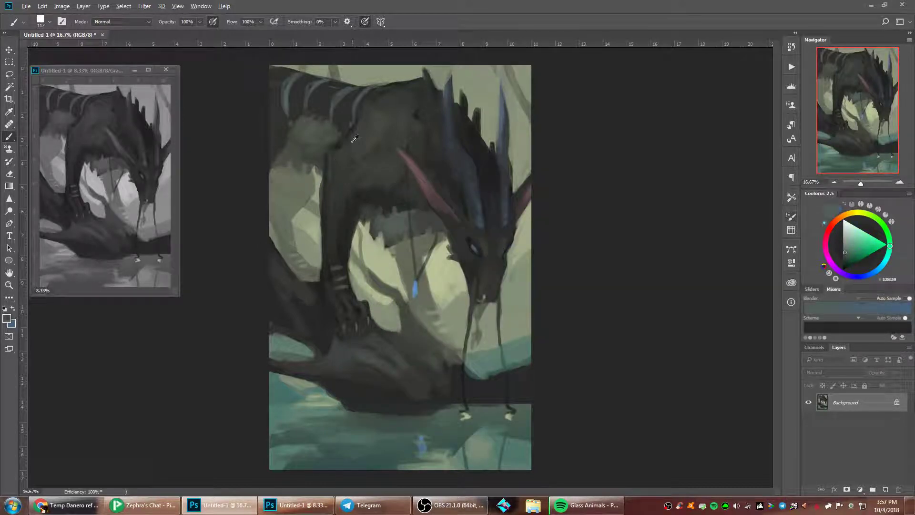
{"action": "left_click", "coordinate": [334, 159], "text": "alt"}
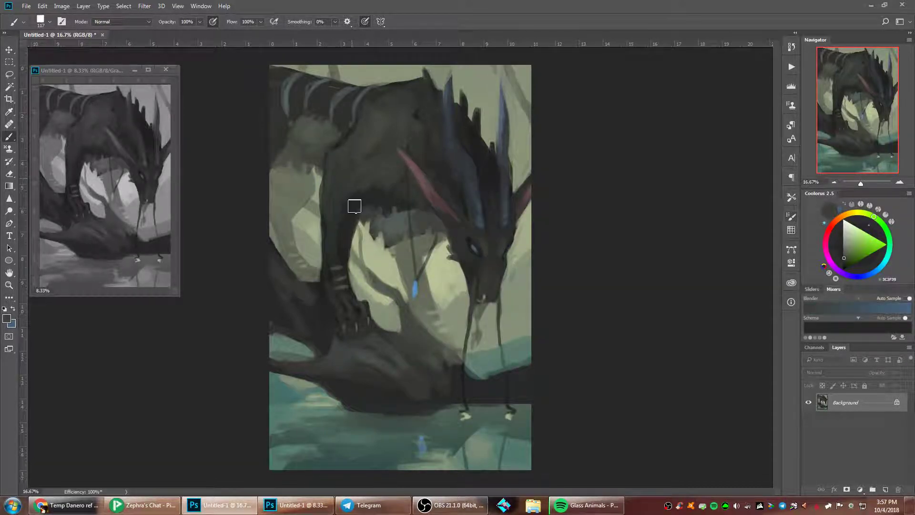
{"action": "left_click", "coordinate": [387, 168], "text": "alt"}
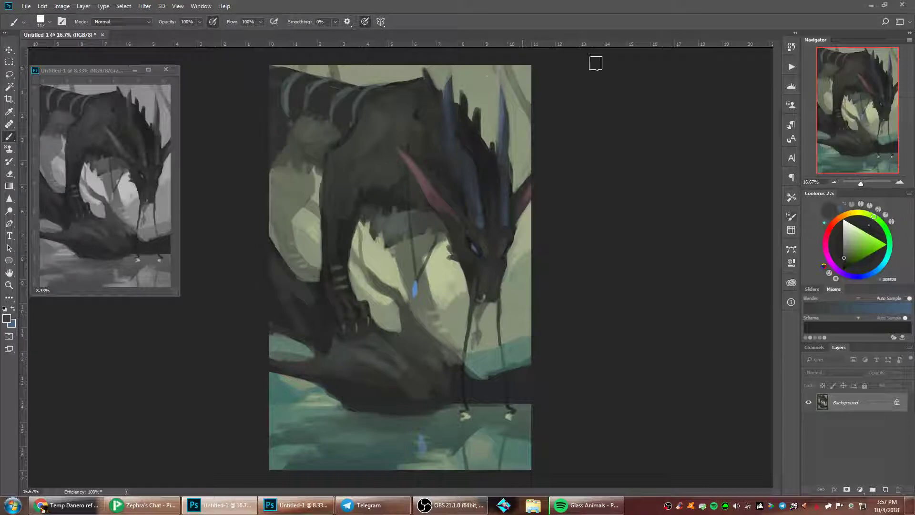
- Set the brush to 55 px and touch up the shoulder fur with a lighter grey-green and sampled fur tones
{"action": "left_click", "coordinate": [846, 253]}
{"action": "right_click", "coordinate": [526, 170]}
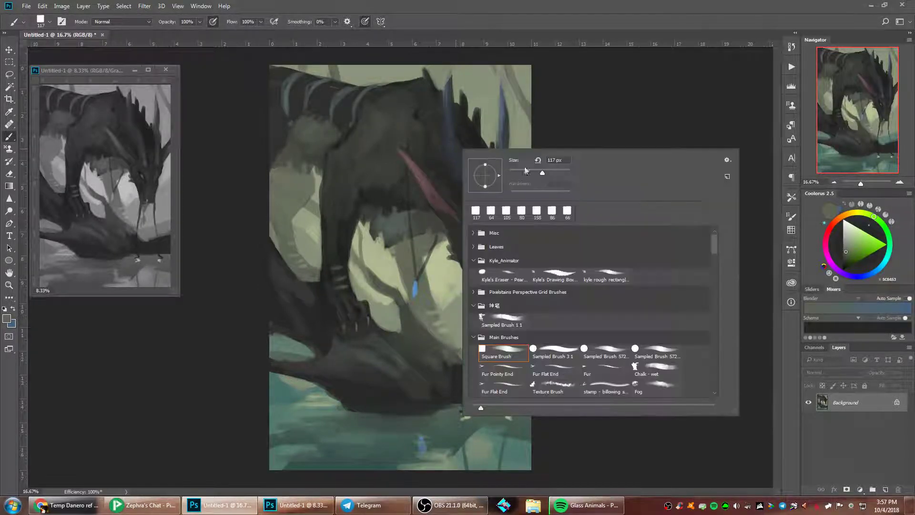
{"action": "left_click", "coordinate": [526, 172]}
{"action": "left_click", "coordinate": [381, 186]}
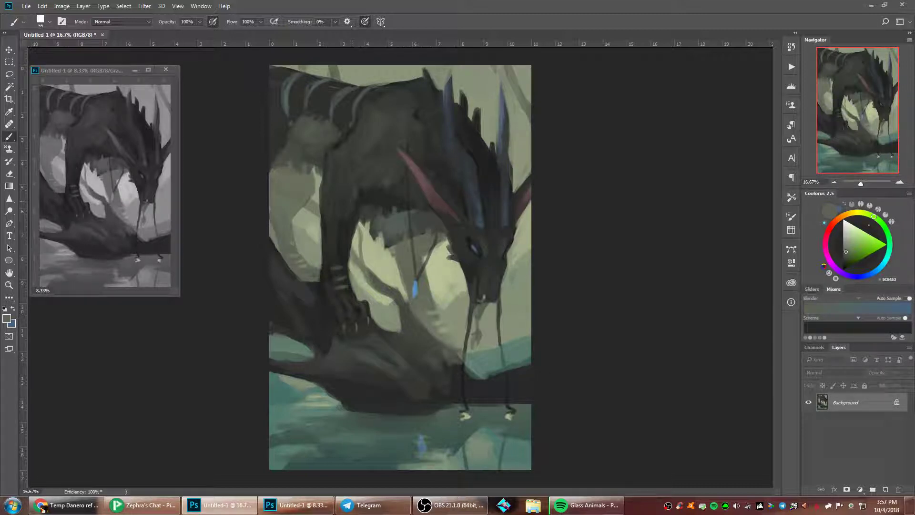
{"action": "left_click", "coordinate": [337, 163], "text": "alt"}
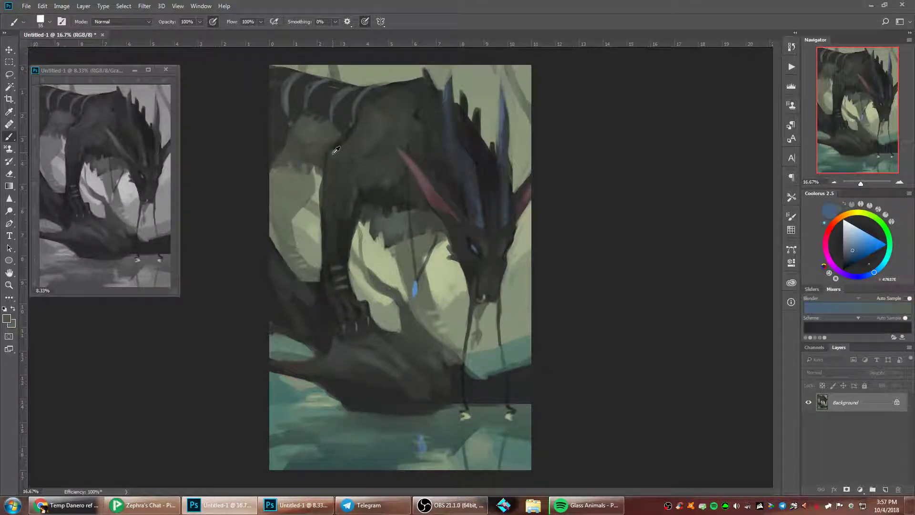
{"action": "left_click", "coordinate": [382, 142], "text": "alt"}
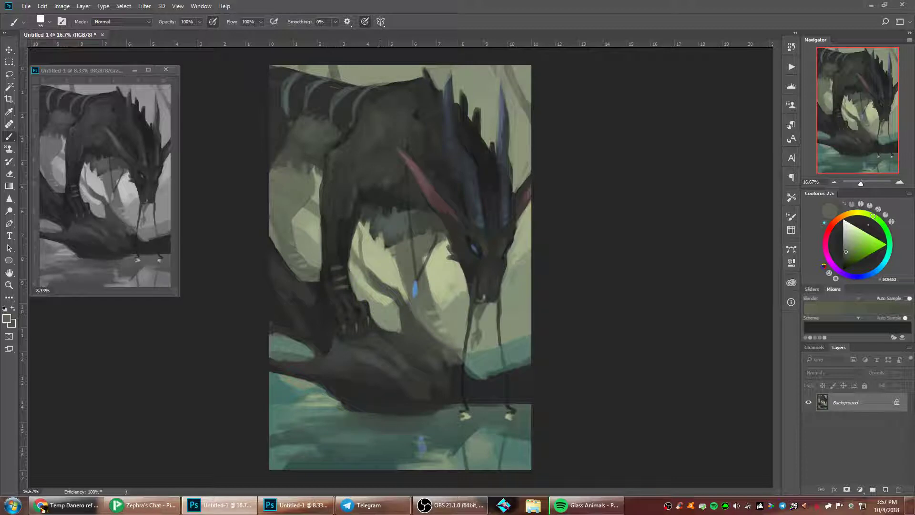
- Set the brush to 168 px and paint over the top of the shoulder hump with a sampled dark fur tone
{"action": "right_click", "coordinate": [425, 122]}
{"action": "left_click", "coordinate": [521, 147]}
{"action": "left_click", "coordinate": [580, 68]}
{"action": "left_click", "coordinate": [433, 99], "text": "alt"}
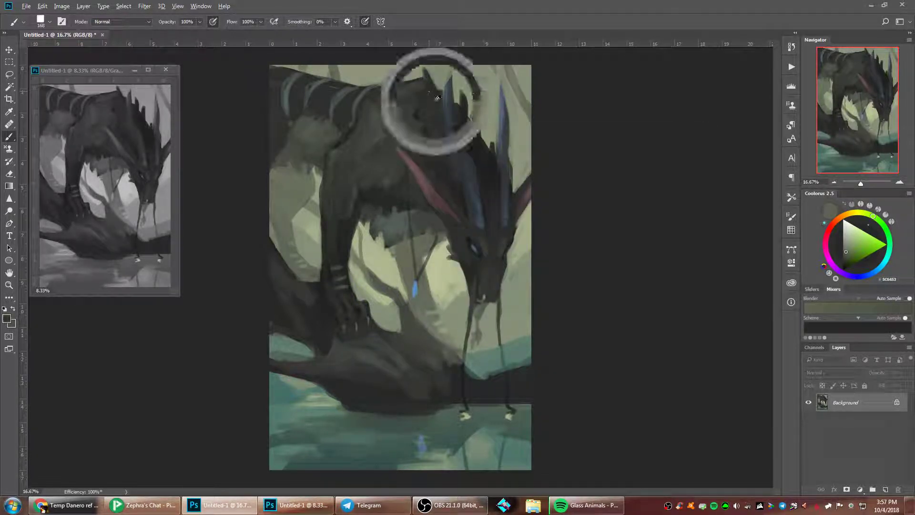
{"action": "mouse_move", "coordinate": [436, 106]}
{"action": "left_mouse_down"}
{"action": "mouse_move", "coordinate": [433, 90]}
{"action": "mouse_move", "coordinate": [414, 77]}
{"action": "mouse_move", "coordinate": [392, 83]}
{"action": "mouse_move", "coordinate": [425, 77]}
{"action": "mouse_move", "coordinate": [399, 95]}
{"action": "left_mouse_up"}
- Set the brush to 91 px and cut notches into the shoulder hump's upper edge with the sampled background tone
{"action": "right_click", "coordinate": [404, 94]}
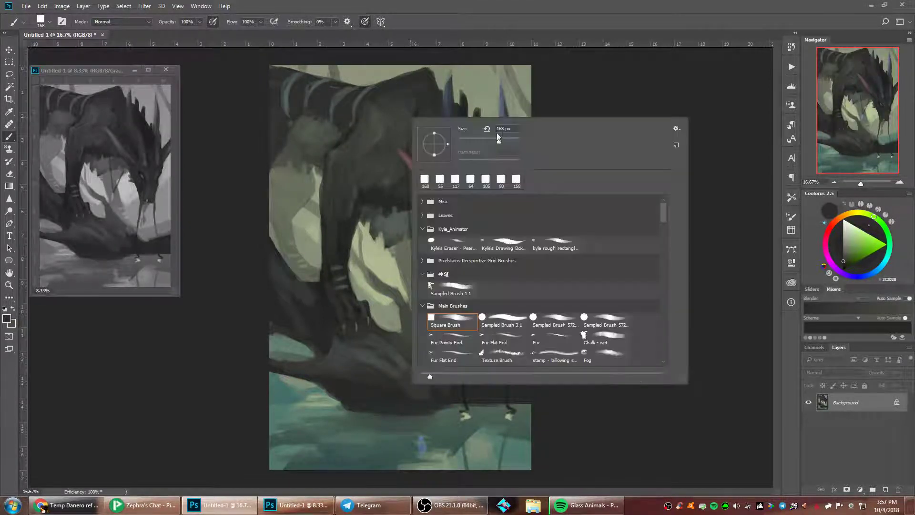
{"action": "left_click", "coordinate": [496, 134]}
{"action": "key", "text": "Return"}
{"action": "left_click", "coordinate": [422, 67], "text": "alt"}
{"action": "left_click_drag", "start_coordinate": [419, 78], "coordinate": [396, 81]}
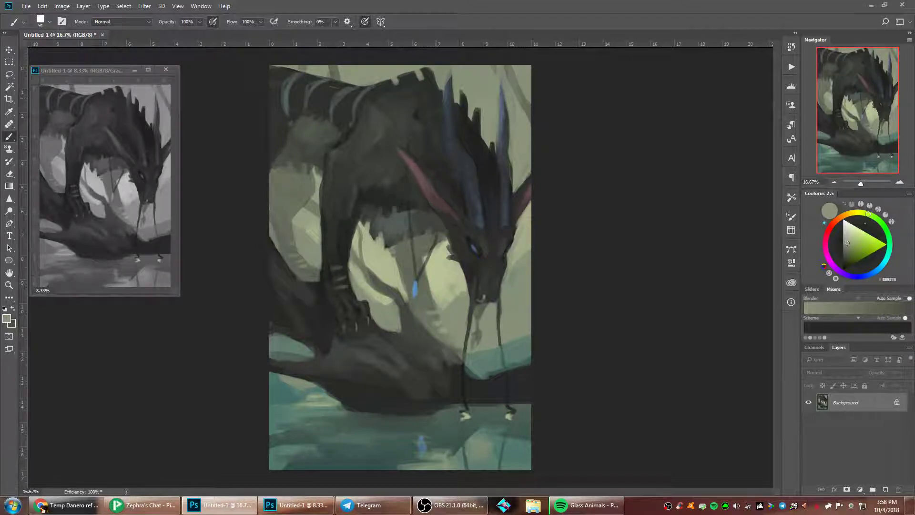
- Set the brush to 50 px and reshape the contour between the shoulder hump and the nearest blue horn with the sampled background tone
{"action": "right_click", "coordinate": [436, 98]}
{"action": "left_click", "coordinate": [503, 128]}
{"action": "left_click", "coordinate": [600, 65]}
{"action": "left_click", "coordinate": [446, 77], "text": "alt"}
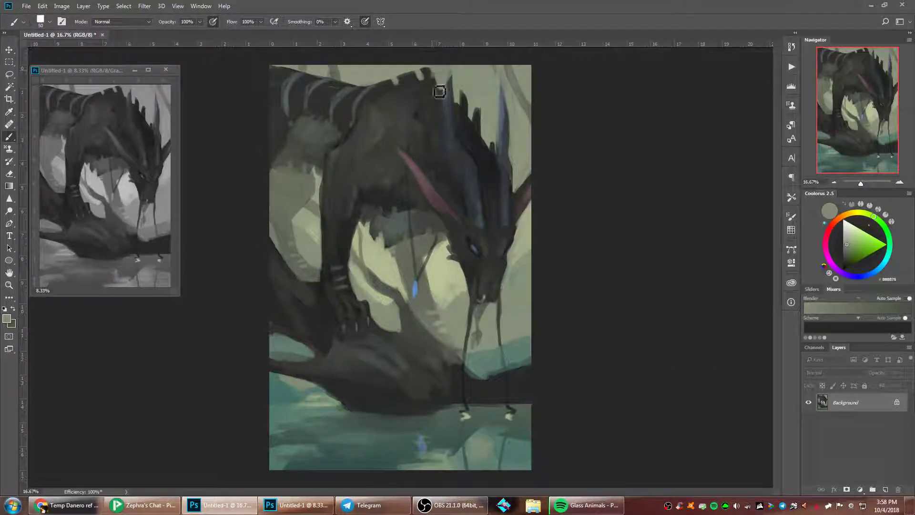
{"action": "left_click_drag", "start_coordinate": [439, 93], "coordinate": [439, 83]}
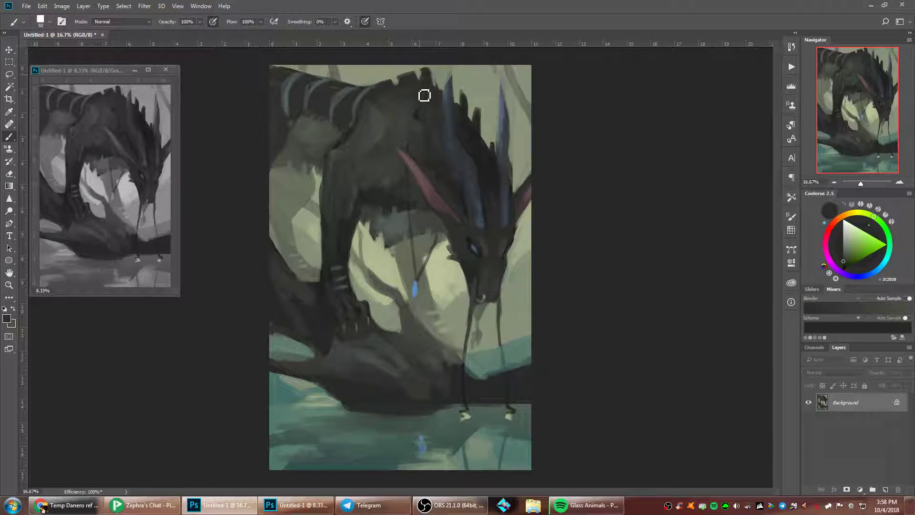
- Define small fur spikes along the shoulder ridge with alternately sampled background and dark fur tones
{"action": "left_click", "coordinate": [419, 78], "text": "alt"}
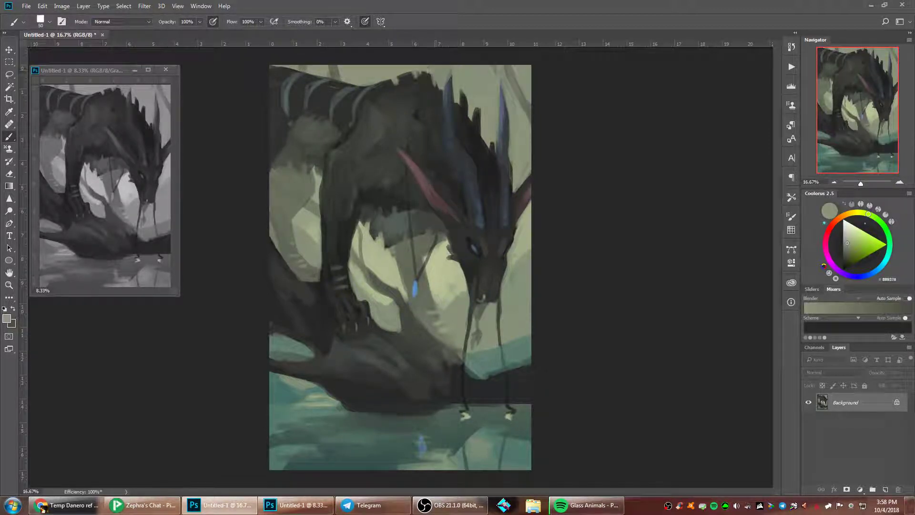
{"action": "left_click", "coordinate": [422, 81], "text": "alt"}
{"action": "left_click", "coordinate": [413, 76], "text": "alt"}
{"action": "left_click", "coordinate": [387, 79], "text": "alt"}
{"action": "left_click_drag", "start_coordinate": [380, 86], "coordinate": [382, 90]}
{"action": "left_click", "coordinate": [399, 97], "text": "alt"}
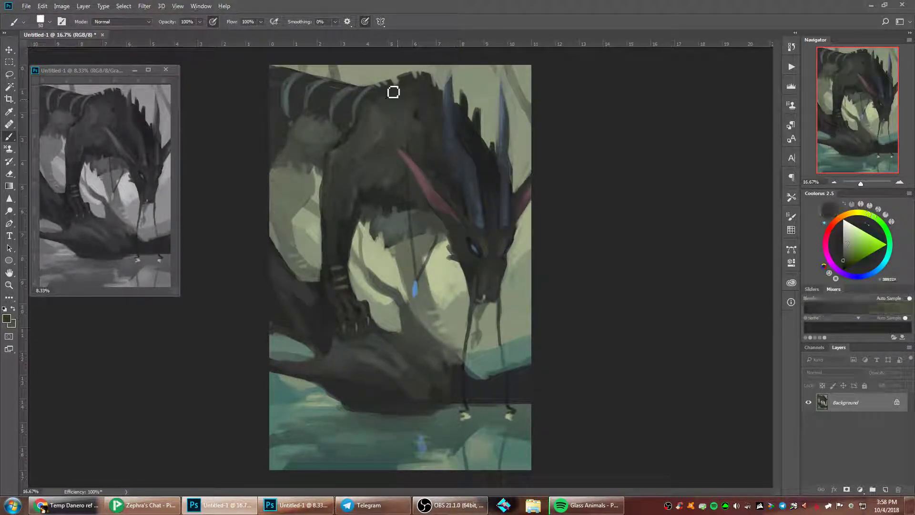
- Set the brush to 92 px and paint fur strokes on the shoulder and the striped flank behind it with sampled tones
{"action": "left_click", "coordinate": [375, 118], "text": "alt"}
{"action": "right_click", "coordinate": [462, 99]}
{"action": "left_click", "coordinate": [536, 116]}
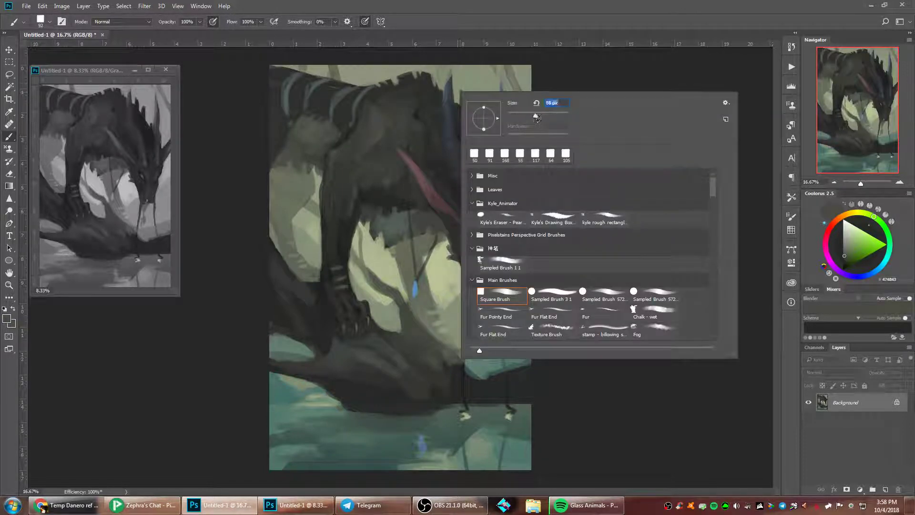
{"action": "left_click", "coordinate": [496, 89]}
{"action": "left_click_drag", "start_coordinate": [410, 113], "coordinate": [410, 122]}
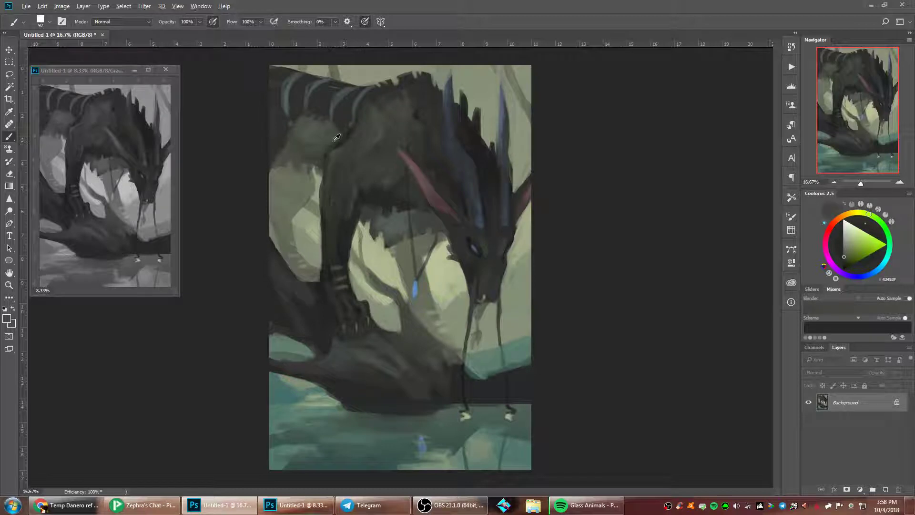
{"action": "left_click", "coordinate": [363, 125], "text": "alt"}
{"action": "left_click_drag", "start_coordinate": [348, 114], "coordinate": [339, 119]}
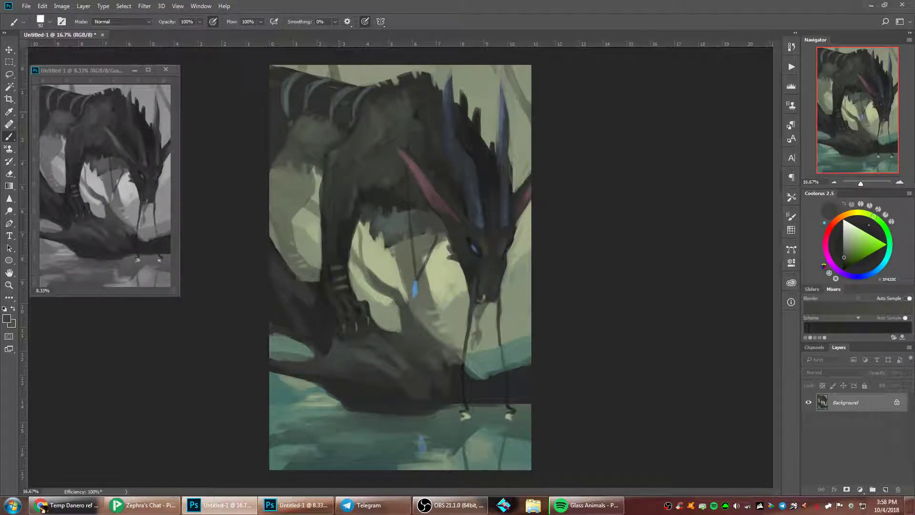
- Set the brush to 75 px and rework the background behind the foreleg with sampled grey-green tones
{"action": "right_click", "coordinate": [382, 122]}
{"action": "key", "text": "Return"}
{"action": "right_click", "coordinate": [416, 166]}
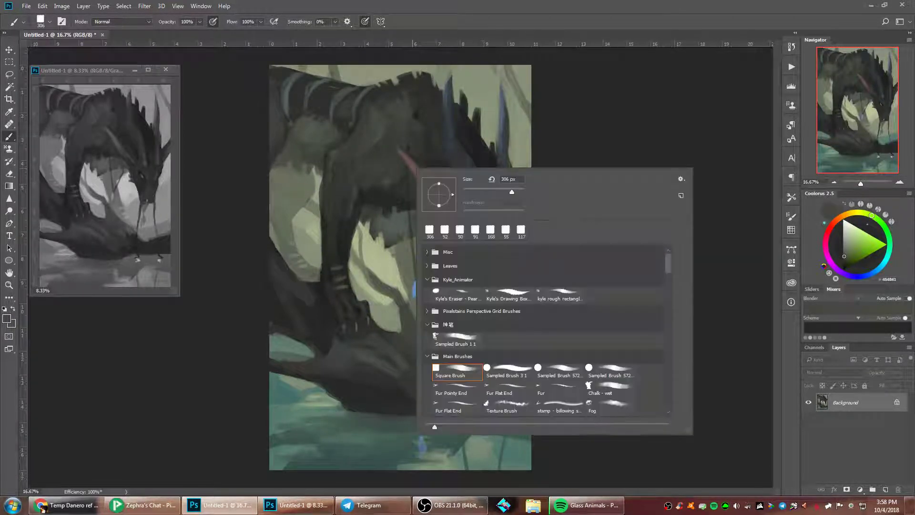
{"action": "left_click_drag", "start_coordinate": [502, 192], "coordinate": [487, 192]}
{"action": "key", "text": "Return"}
{"action": "left_click", "coordinate": [312, 199], "text": "alt"}
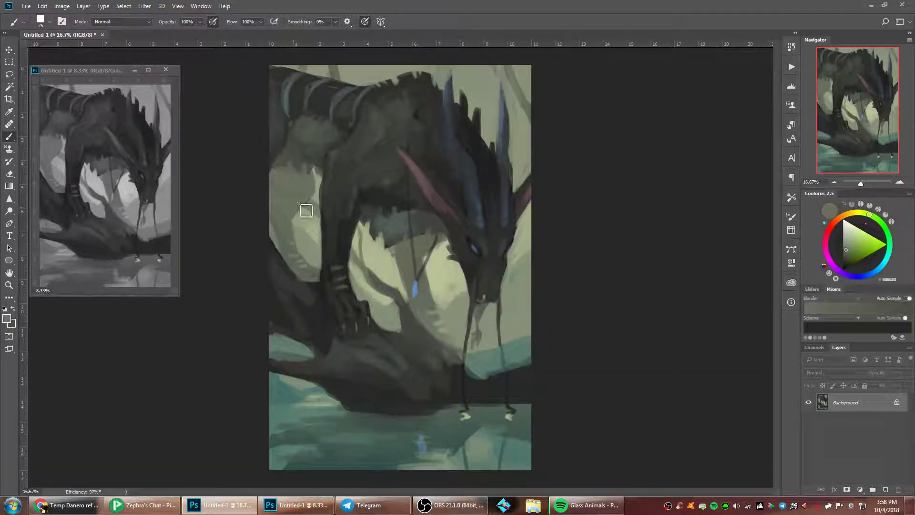
{"action": "left_click", "coordinate": [321, 193], "text": "alt"}
{"action": "mouse_move", "coordinate": [318, 197]}
{"action": "left_mouse_down"}
{"action": "mouse_move", "coordinate": [311, 220]}
{"action": "mouse_move", "coordinate": [319, 230]}
{"action": "left_mouse_up"}
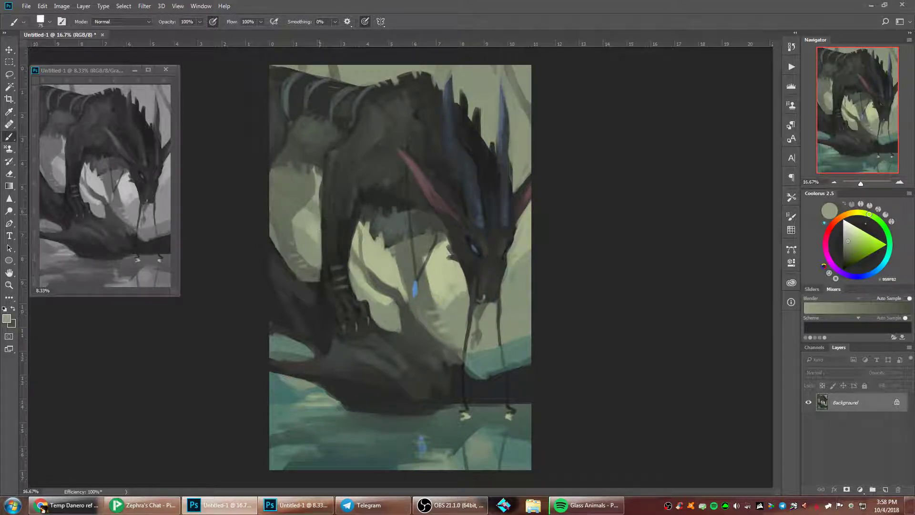
- Refine the pale background and the slanting branch between the foreleg and the blue pendant with sampled tones
{"action": "left_click", "coordinate": [360, 247], "text": "alt"}
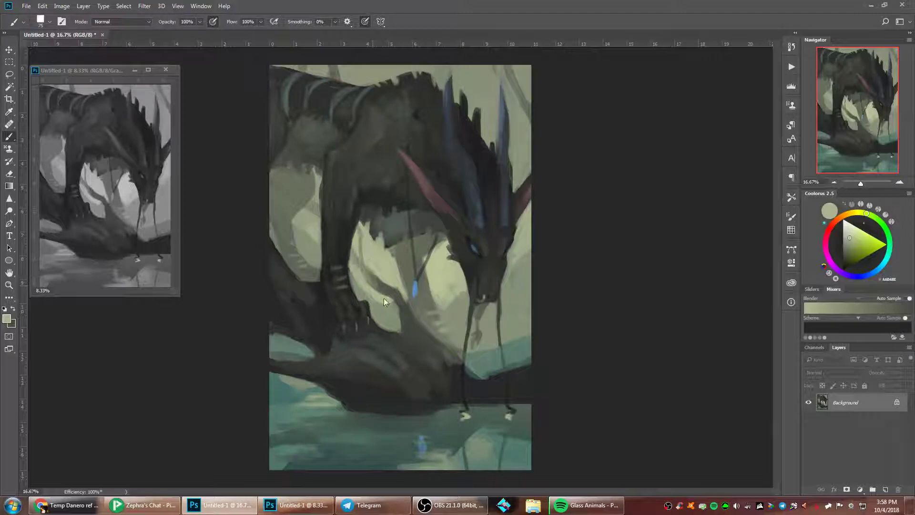
{"action": "mouse_move", "coordinate": [389, 293]}
{"action": "left_mouse_down"}
{"action": "mouse_move", "coordinate": [393, 300]}
{"action": "mouse_move", "coordinate": [385, 285]}
{"action": "mouse_move", "coordinate": [401, 299]}
{"action": "left_mouse_up"}
{"action": "left_click", "coordinate": [383, 275], "text": "alt"}
{"action": "left_click", "coordinate": [409, 317], "text": "alt"}
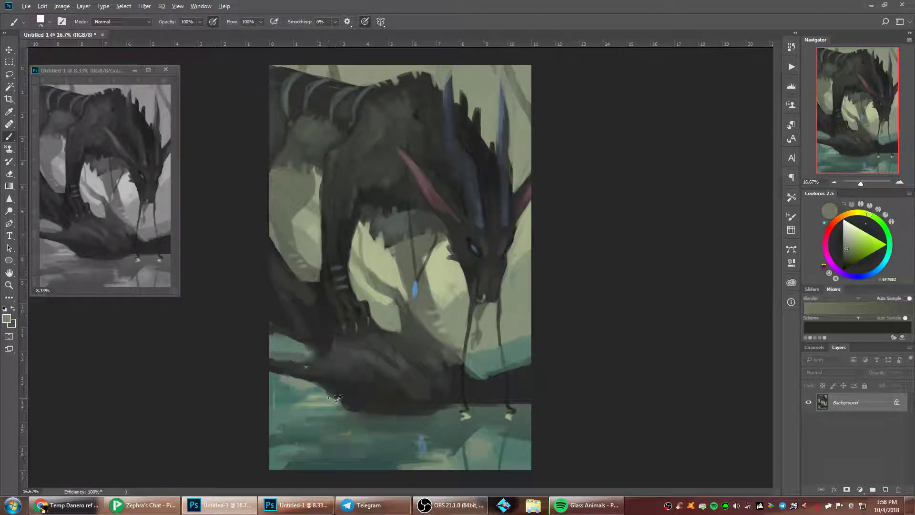
- Clean up the water around the log's thin end and the gap below the dark root with sampled teal and grey-green tones
{"action": "left_click", "coordinate": [331, 399], "text": "alt"}
{"action": "left_click", "coordinate": [320, 394], "text": "alt"}
{"action": "left_click", "coordinate": [317, 385], "text": "alt"}
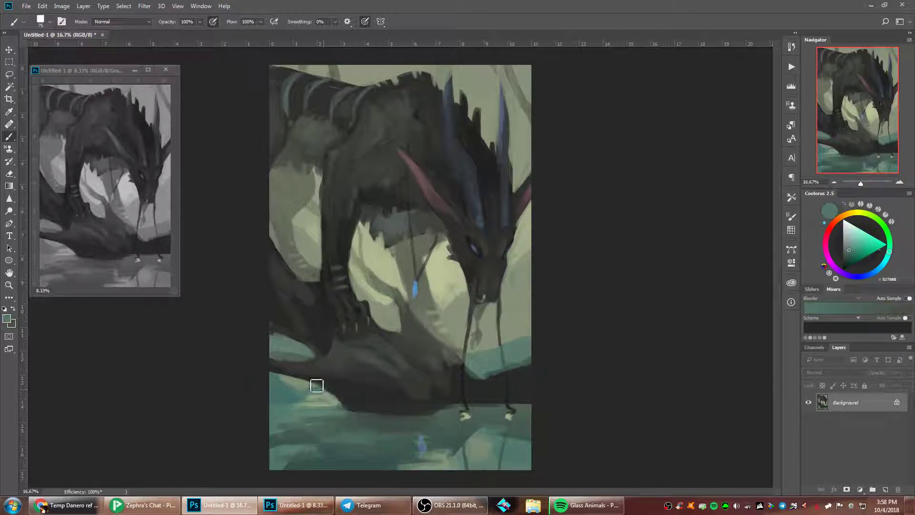
{"action": "left_click", "coordinate": [299, 356], "text": "alt"}
{"action": "left_click", "coordinate": [291, 339], "text": "alt"}
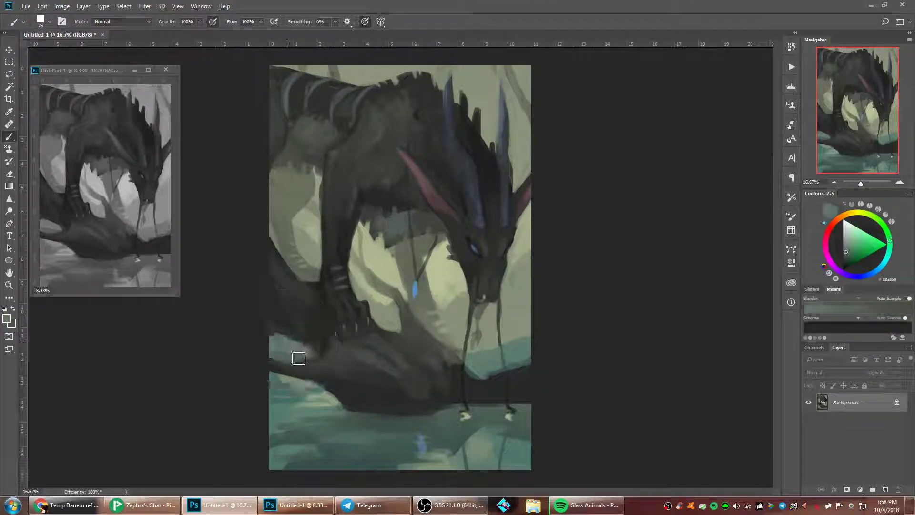
{"action": "left_click_drag", "start_coordinate": [299, 359], "coordinate": [305, 362]}
{"action": "left_click", "coordinate": [296, 380], "text": "alt"}
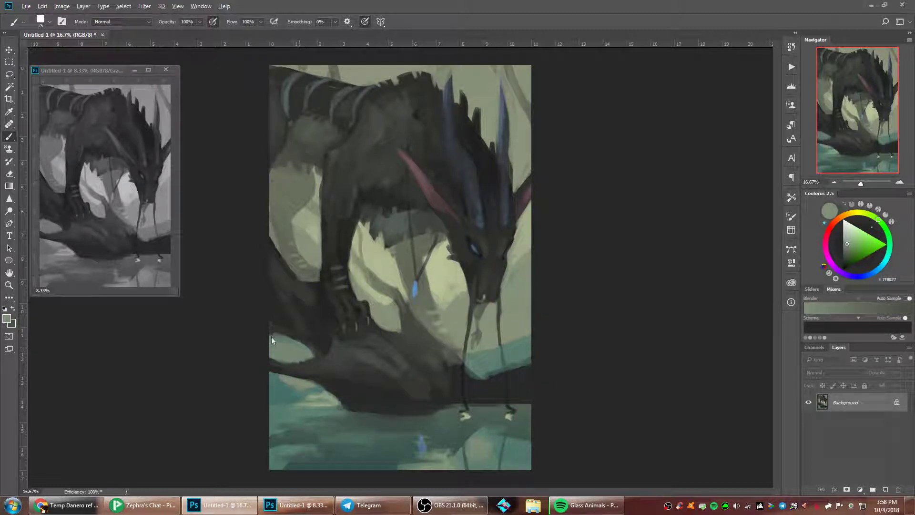
- Reinforce the log's thin end and its junction with the dark root using sampled dark tones
{"action": "left_click", "coordinate": [314, 360], "text": "alt"}
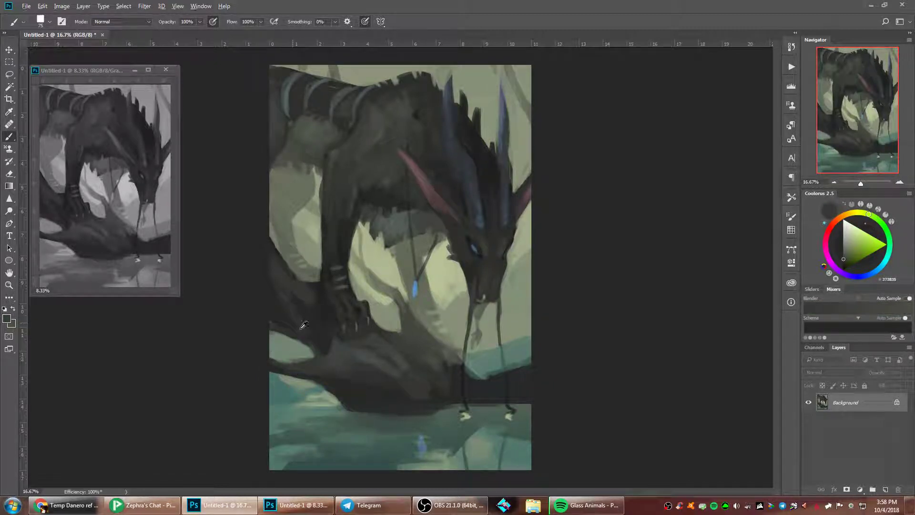
{"action": "left_click", "coordinate": [317, 353], "text": "alt"}
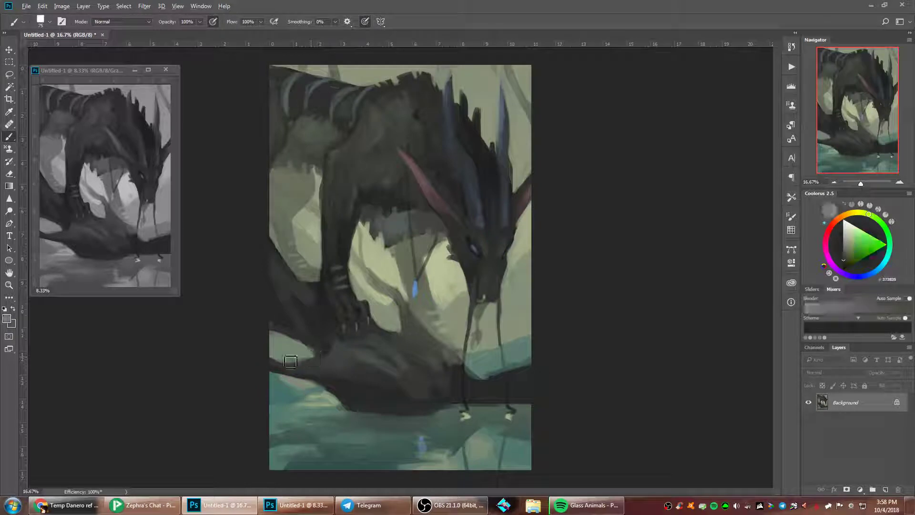
{"action": "left_click", "coordinate": [308, 369], "text": "alt"}
{"action": "mouse_move", "coordinate": [306, 358]}
{"action": "left_mouse_down"}
{"action": "mouse_move", "coordinate": [288, 359]}
{"action": "mouse_move", "coordinate": [329, 353]}
{"action": "left_mouse_up"}
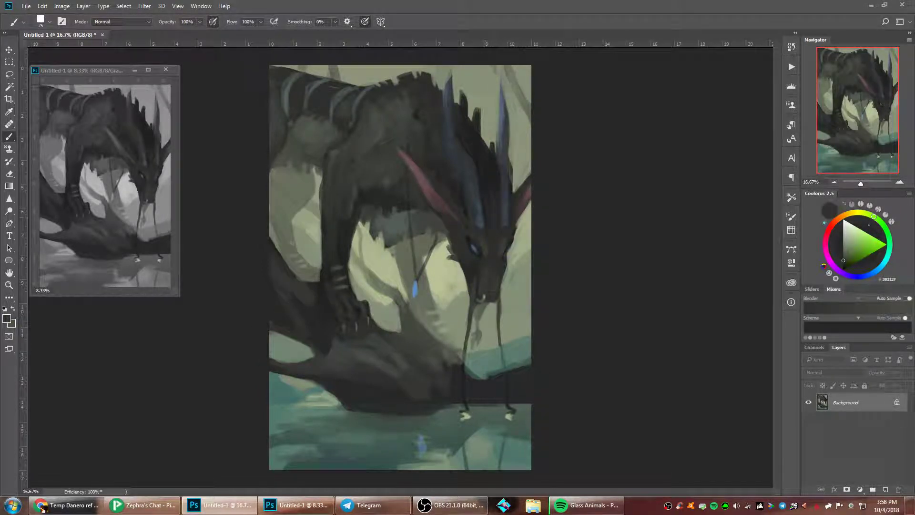
- Set the brush to 117 px and blend the log's thick end into the dark bank below the creature's head with sampled tones
{"action": "left_click", "coordinate": [428, 312], "text": "alt"}
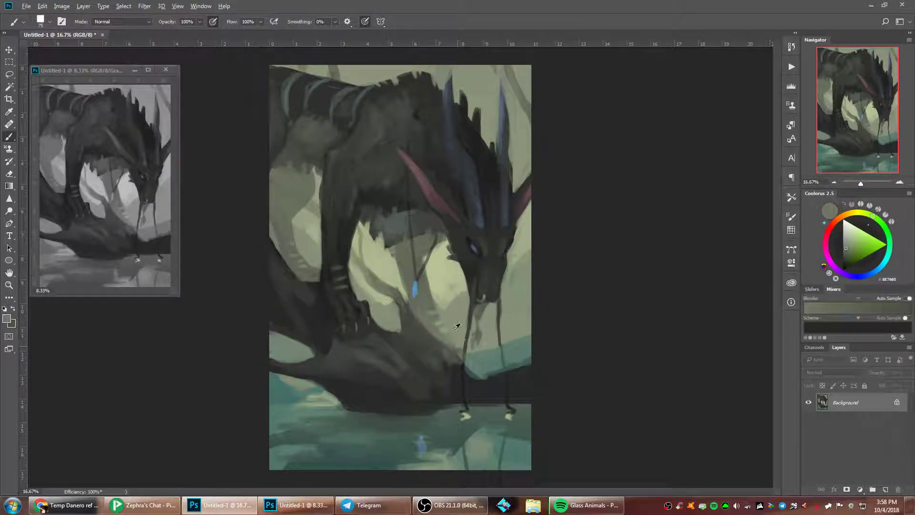
{"action": "left_click", "coordinate": [450, 339], "text": "alt"}
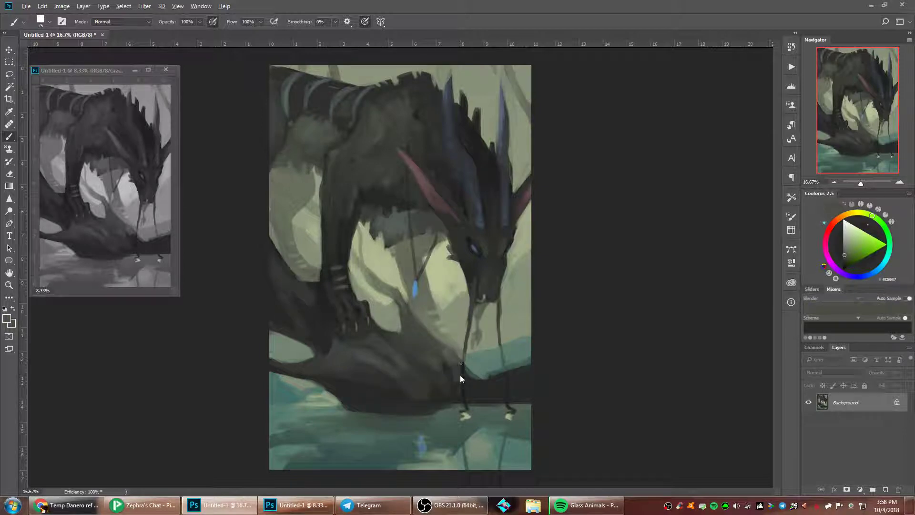
{"action": "right_click", "coordinate": [499, 384]}
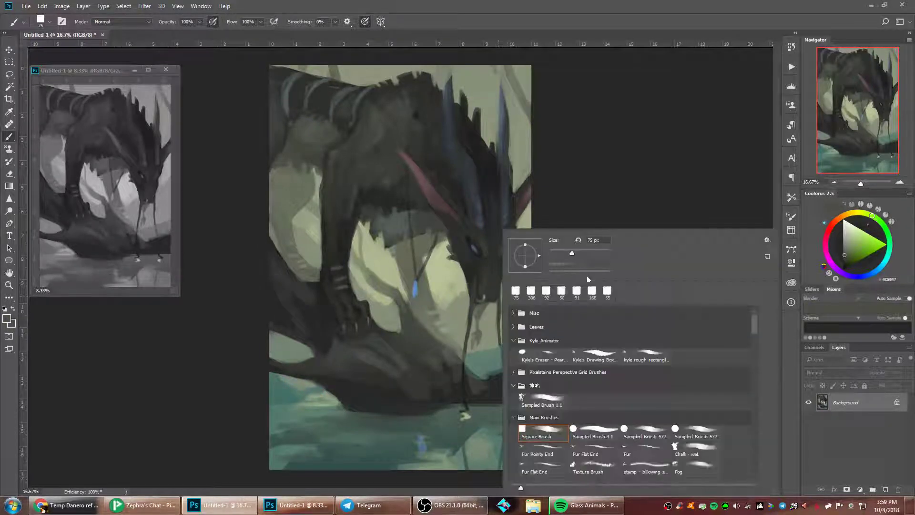
{"action": "left_click", "coordinate": [582, 254]}
{"action": "left_click", "coordinate": [490, 373]}
{"action": "left_click", "coordinate": [472, 385], "text": "alt"}
{"action": "left_click_drag", "start_coordinate": [473, 395], "coordinate": [488, 383]}
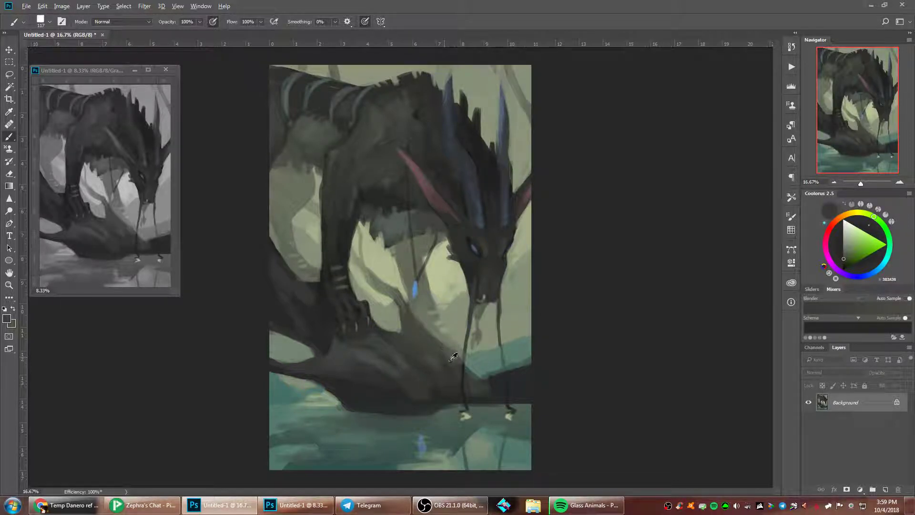
{"action": "left_click", "coordinate": [452, 383], "text": "alt"}
{"action": "left_click", "coordinate": [441, 364], "text": "alt"}
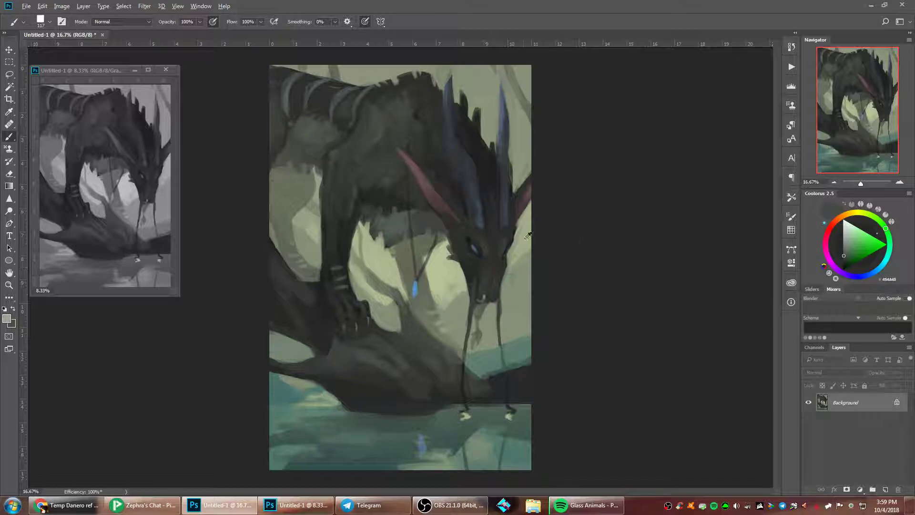
- Brighten the background openings behind the muzzle and beside the foreleg with a lighter, yellower variant of the sampled background tone
{"action": "left_click", "coordinate": [528, 235], "text": "alt"}
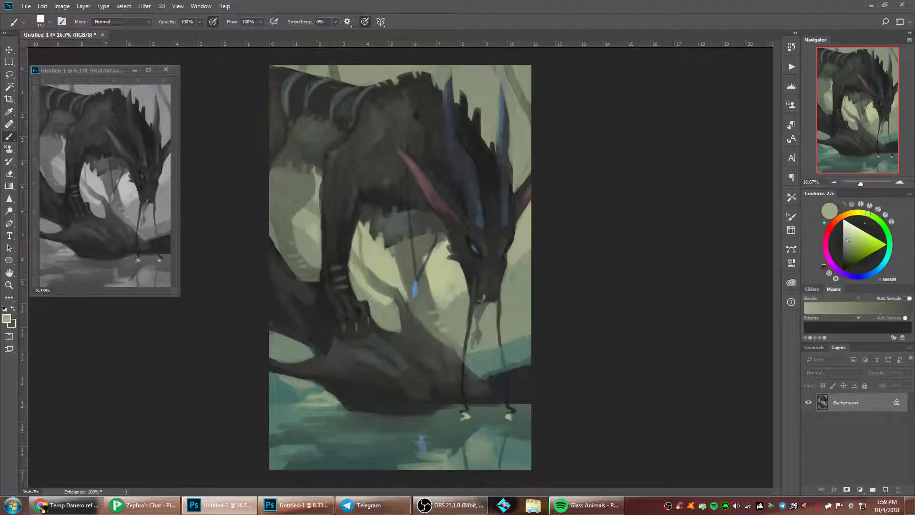
{"action": "left_click", "coordinate": [850, 234]}
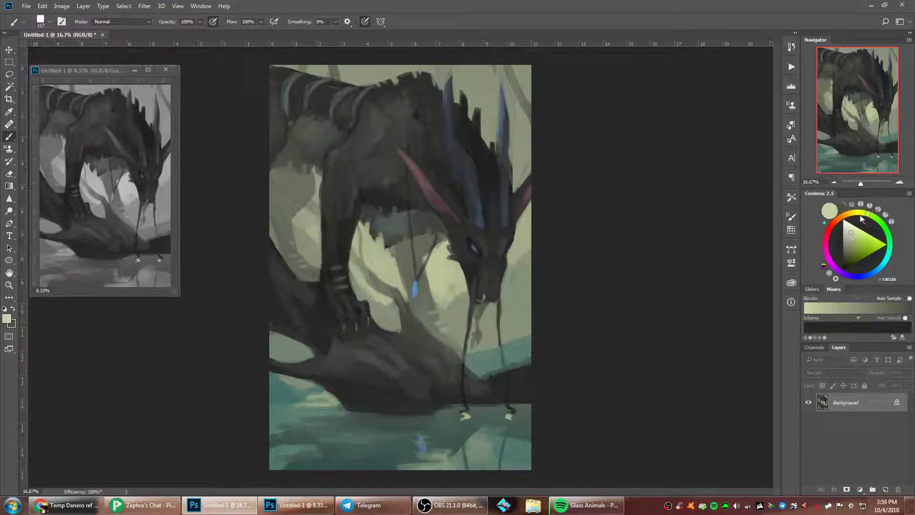
{"action": "left_click", "coordinate": [860, 212]}
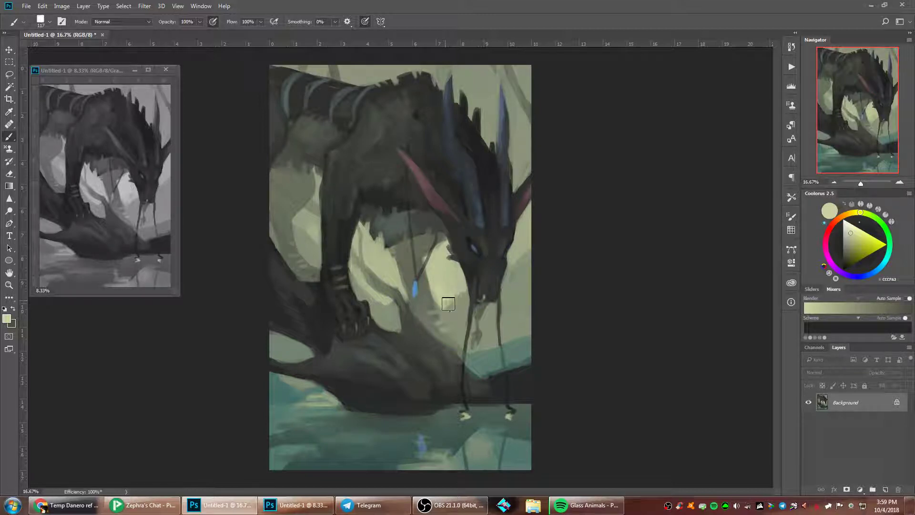
{"action": "left_click", "coordinate": [466, 287]}
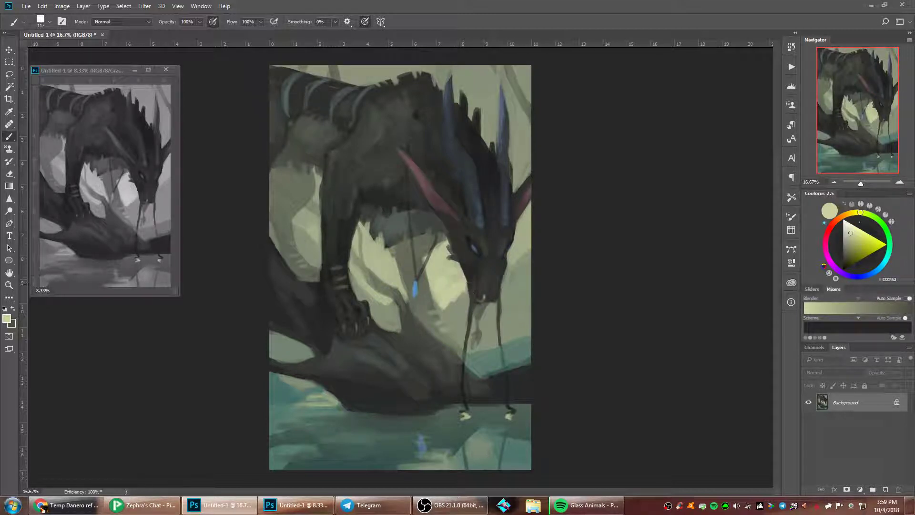
{"action": "left_click", "coordinate": [452, 288], "text": "alt"}
{"action": "left_click_drag", "start_coordinate": [441, 290], "coordinate": [439, 270]}
{"action": "mouse_move", "coordinate": [377, 298]}
{"action": "left_mouse_down"}
{"action": "mouse_move", "coordinate": [371, 291]}
{"action": "mouse_move", "coordinate": [396, 276]}
{"action": "left_mouse_up"}
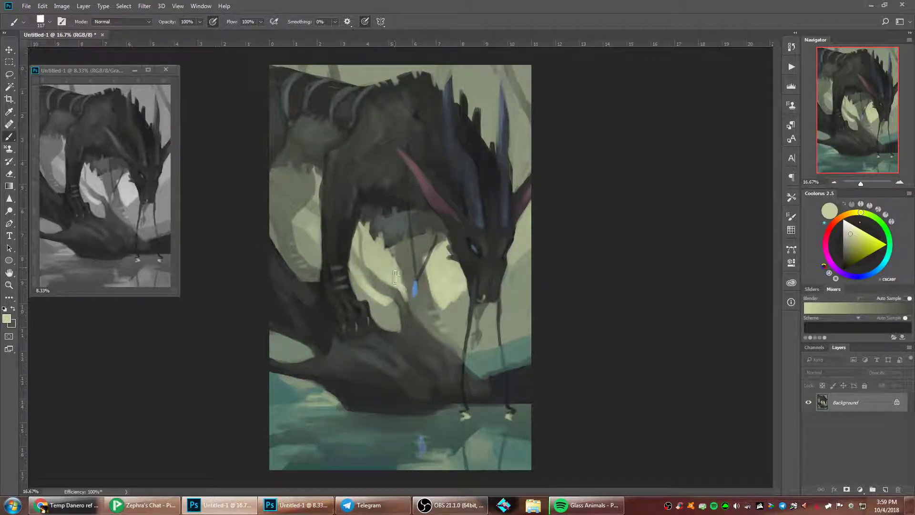
- Blend the pale root rising above the log and its shaded side with sampled grey-green and dark tones
{"action": "left_click", "coordinate": [457, 325], "text": "alt"}
{"action": "left_click", "coordinate": [433, 300], "text": "alt"}
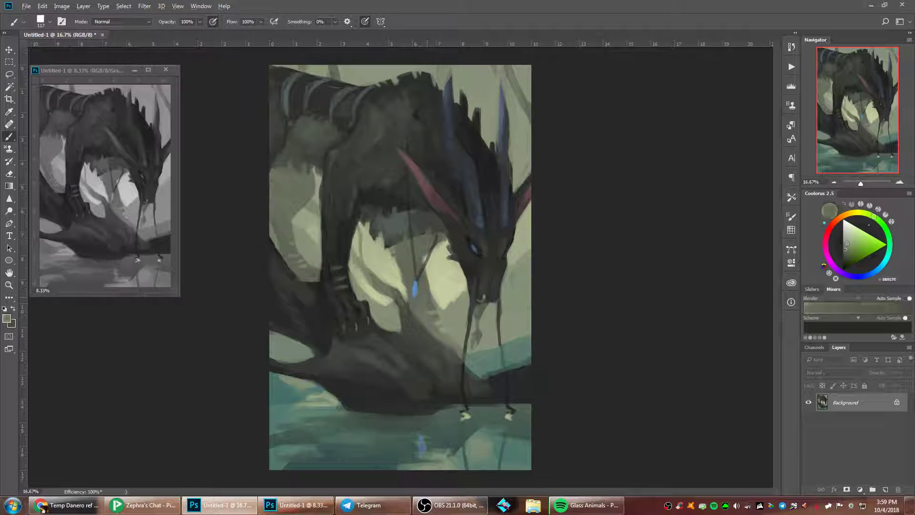
{"action": "left_click_drag", "start_coordinate": [450, 344], "coordinate": [458, 353]}
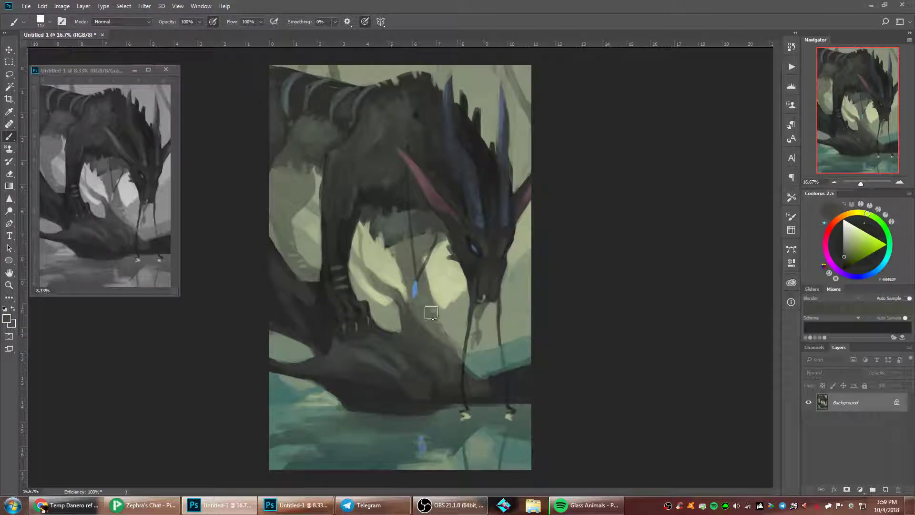
{"action": "left_click_drag", "start_coordinate": [432, 312], "coordinate": [426, 306]}
- Brighten the background beside the far cheek with sampled pale yellow-green, softening it into the grey-green beside the muzzle
{"action": "left_click", "coordinate": [523, 265], "text": "alt"}
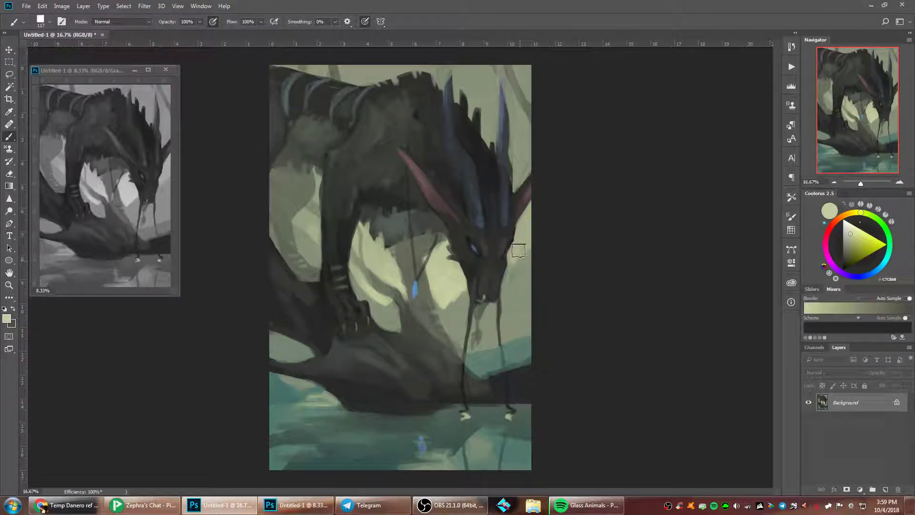
{"action": "left_click_drag", "start_coordinate": [522, 257], "coordinate": [524, 242]}
{"action": "left_click", "coordinate": [518, 279], "text": "alt"}
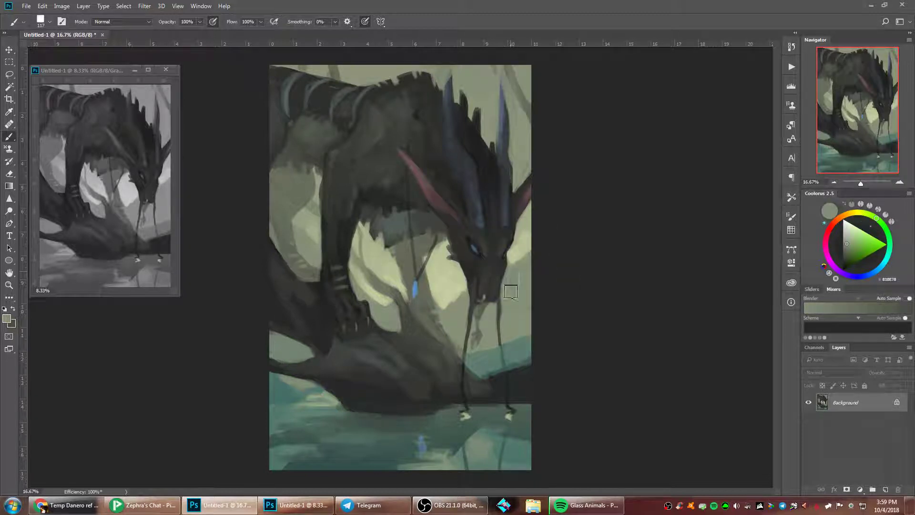
{"action": "left_click_drag", "start_coordinate": [511, 290], "coordinate": [514, 274]}
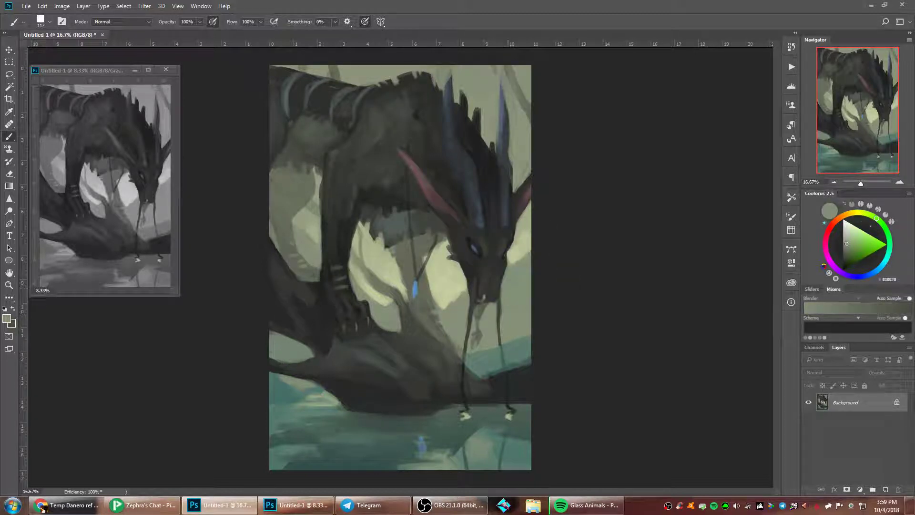
{"action": "left_click", "coordinate": [507, 298], "text": "alt"}
{"action": "left_click", "coordinate": [531, 245], "text": "alt"}
- Set the brush to 64 px and refine the far cheek's edge and the brow with sampled dark and bluish tones
{"action": "right_click", "coordinate": [507, 220]}
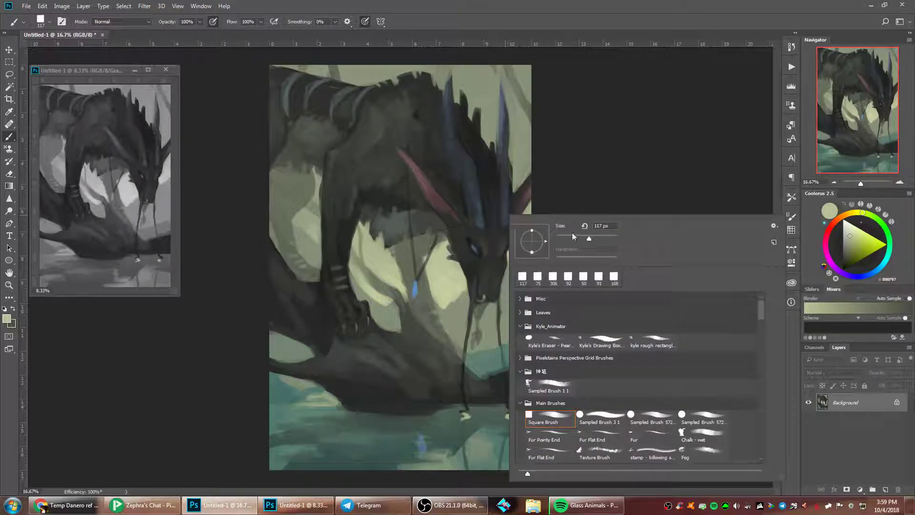
{"action": "key", "text": "Return"}
{"action": "left_click", "coordinate": [513, 250], "text": "alt"}
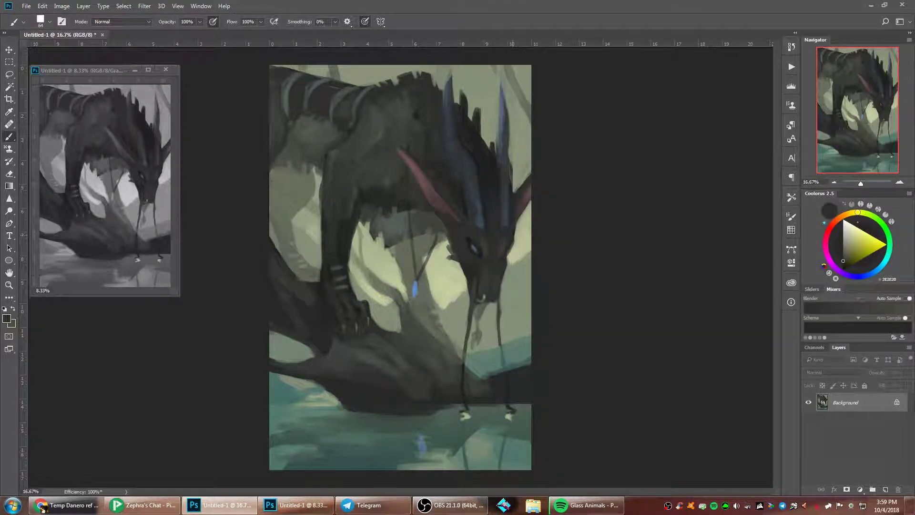
{"action": "mouse_move", "coordinate": [515, 248]}
{"action": "left_mouse_down"}
{"action": "mouse_move", "coordinate": [504, 267]}
{"action": "mouse_move", "coordinate": [511, 267]}
{"action": "left_mouse_up"}
{"action": "left_click", "coordinate": [515, 247], "text": "alt"}
{"action": "left_click", "coordinate": [506, 234], "text": "alt"}
{"action": "left_click", "coordinate": [509, 241], "text": "alt"}
{"action": "left_click_drag", "start_coordinate": [490, 235], "coordinate": [486, 231]}
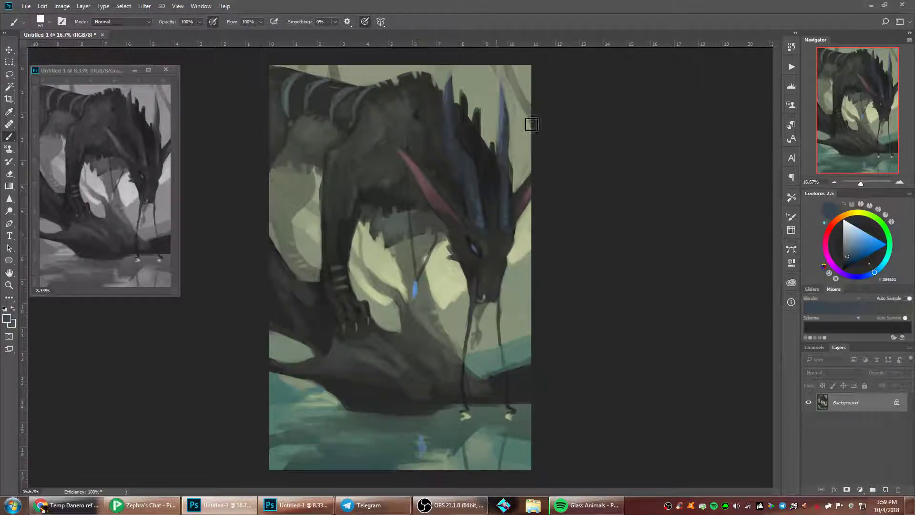
- Paint a thin line across the snout in the ear's sampled reddish tone with a 39 px brush
{"action": "left_click", "coordinate": [409, 160], "text": "alt"}
{"action": "right_click", "coordinate": [462, 159]}
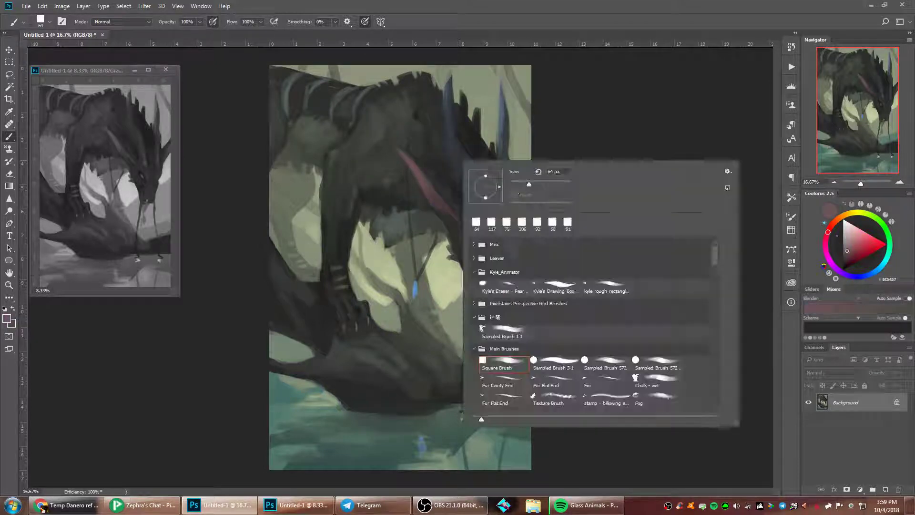
{"action": "left_click_drag", "start_coordinate": [528, 185], "coordinate": [521, 185]}
{"action": "key", "text": "Return"}
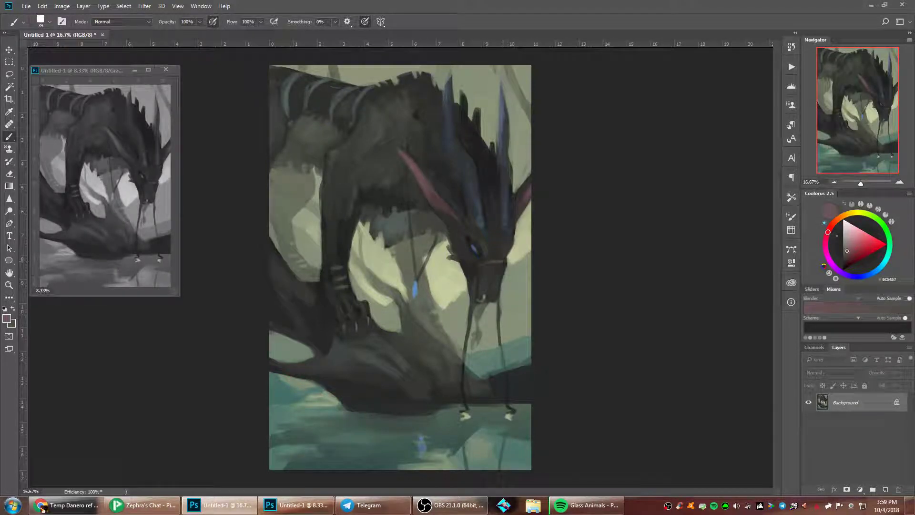
- Refine the muzzle tip, chin and long whiskers with sampled fur, background and near-black tones
{"action": "left_click", "coordinate": [489, 244], "text": "alt"}
{"action": "left_click", "coordinate": [384, 136], "text": "alt"}
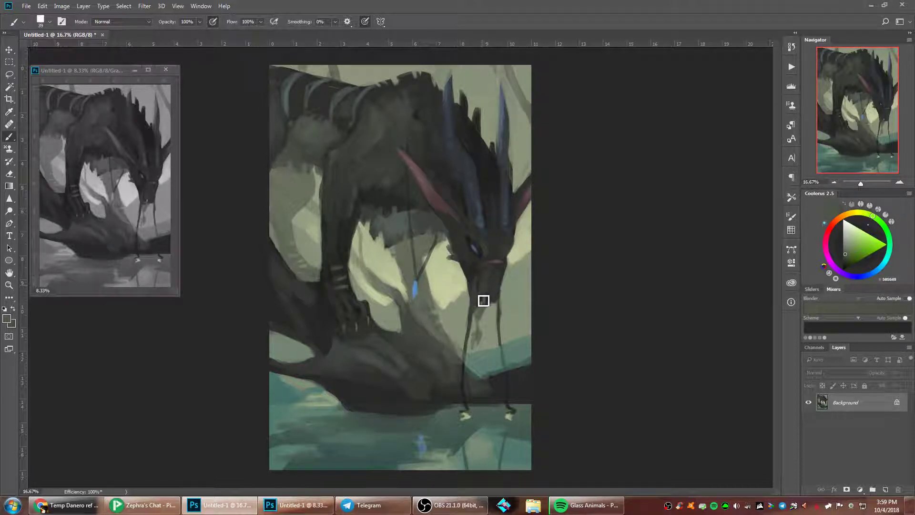
{"action": "left_click_drag", "start_coordinate": [484, 300], "coordinate": [478, 292]}
{"action": "left_click", "coordinate": [507, 310], "text": "alt"}
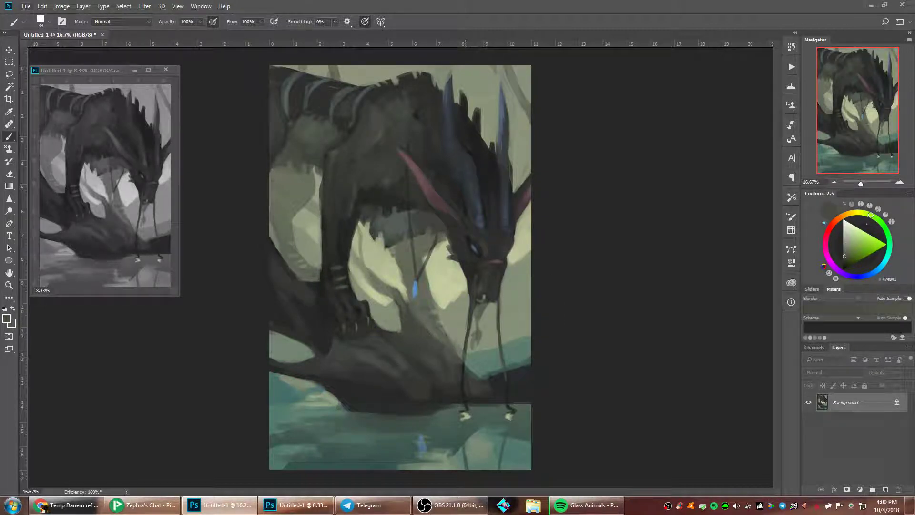
{"action": "left_click", "coordinate": [469, 387], "text": "alt"}
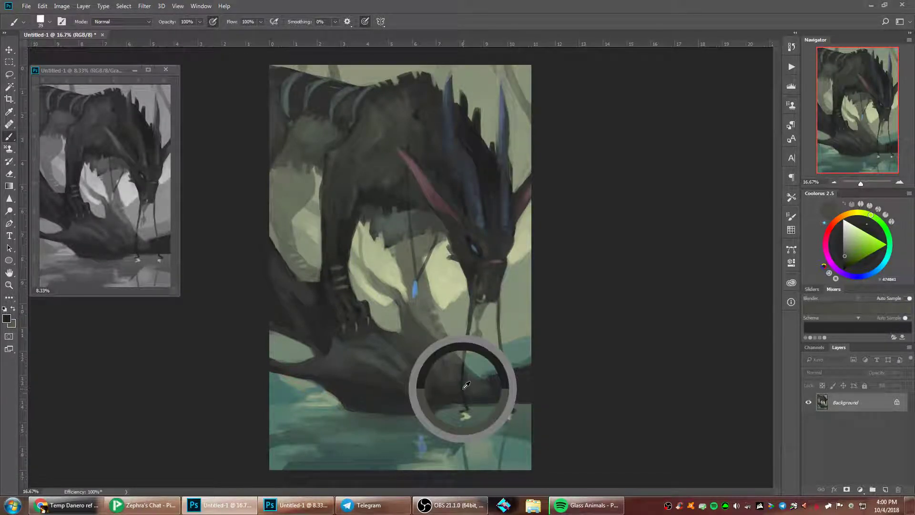
{"action": "left_click", "coordinate": [507, 389], "text": "alt"}
- Set the brush to 83 px and rework the teal water along the dark bank's upper edge between the whiskers
{"action": "right_click", "coordinate": [602, 275]}
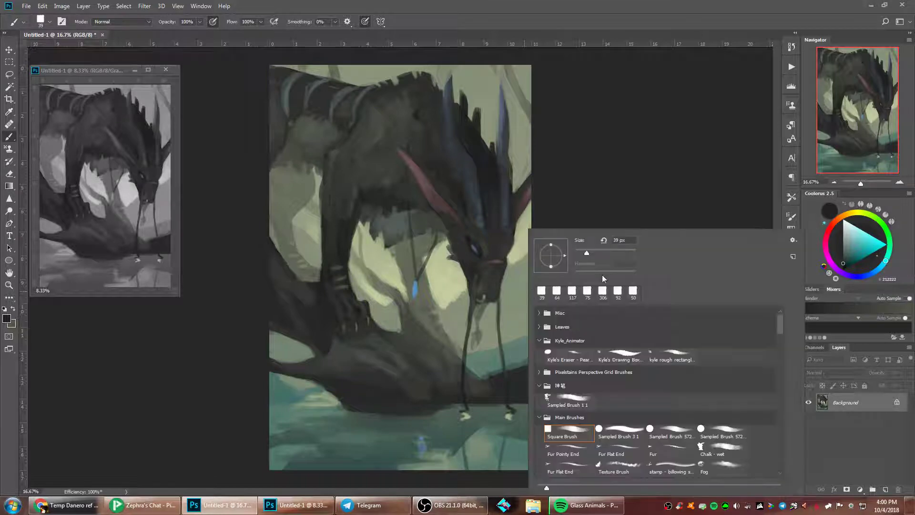
{"action": "left_click", "coordinate": [599, 253]}
{"action": "key", "text": "Return"}
{"action": "left_click", "coordinate": [492, 365], "text": "alt"}
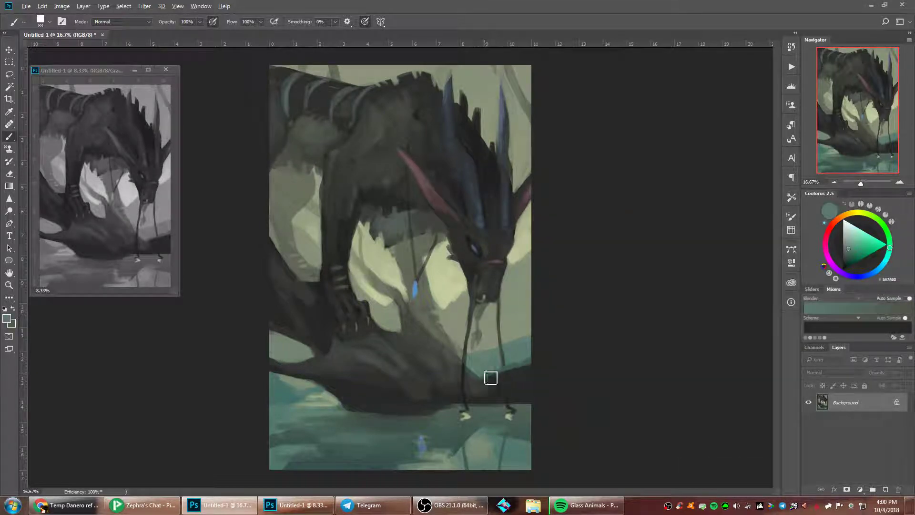
{"action": "mouse_move", "coordinate": [491, 377]}
{"action": "left_mouse_down"}
{"action": "mouse_move", "coordinate": [547, 359]}
{"action": "mouse_move", "coordinate": [527, 359]}
{"action": "left_mouse_up"}
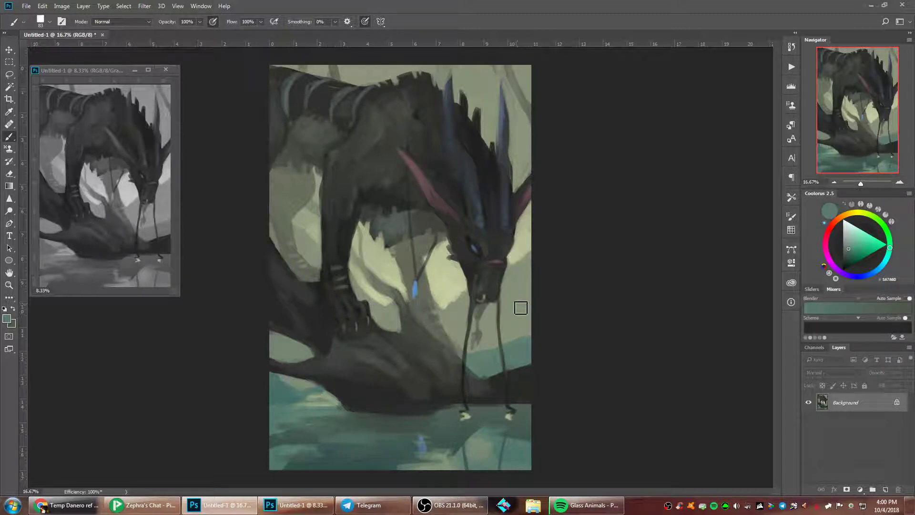
- Shade the near cheek and jaw beside the eye with sampled dark and grey-green fur tones
{"action": "left_click", "coordinate": [458, 249], "text": "alt"}
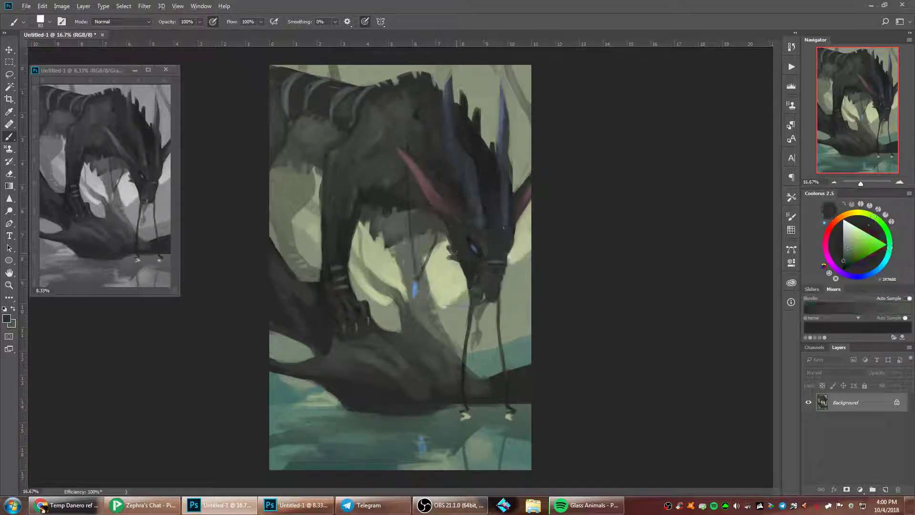
{"action": "left_click", "coordinate": [394, 213], "text": "alt"}
{"action": "left_click", "coordinate": [380, 132], "text": "alt"}
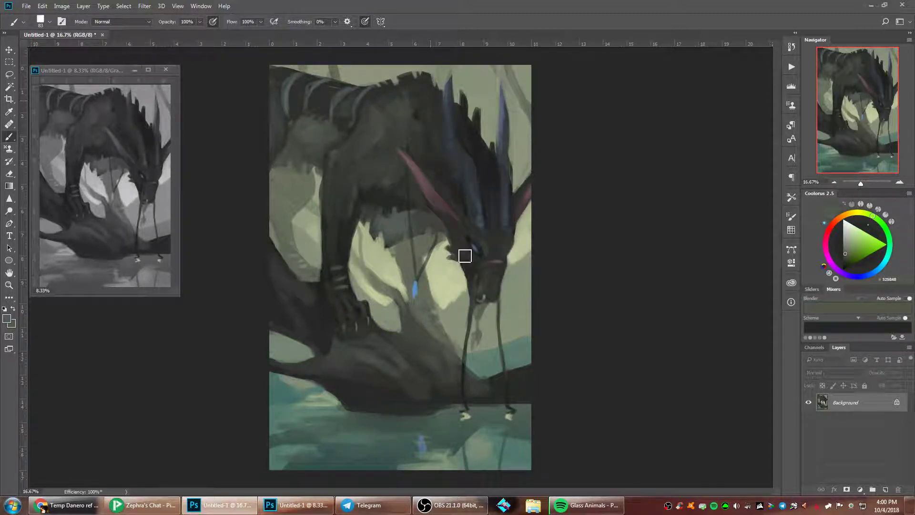
{"action": "mouse_move", "coordinate": [463, 256]}
{"action": "left_mouse_down"}
{"action": "mouse_move", "coordinate": [455, 237]}
{"action": "mouse_move", "coordinate": [457, 256]}
{"action": "left_mouse_up"}
{"action": "left_click", "coordinate": [464, 251], "text": "alt"}
{"action": "left_click", "coordinate": [455, 247], "text": "alt"}
- Touch up the background by the far ear with a sampled pale tone and paint dark fur on the jaw at 66 px
{"action": "left_click", "coordinate": [520, 233], "text": "alt"}
{"action": "left_click_drag", "start_coordinate": [513, 189], "coordinate": [509, 201]}
{"action": "right_click", "coordinate": [502, 190]}
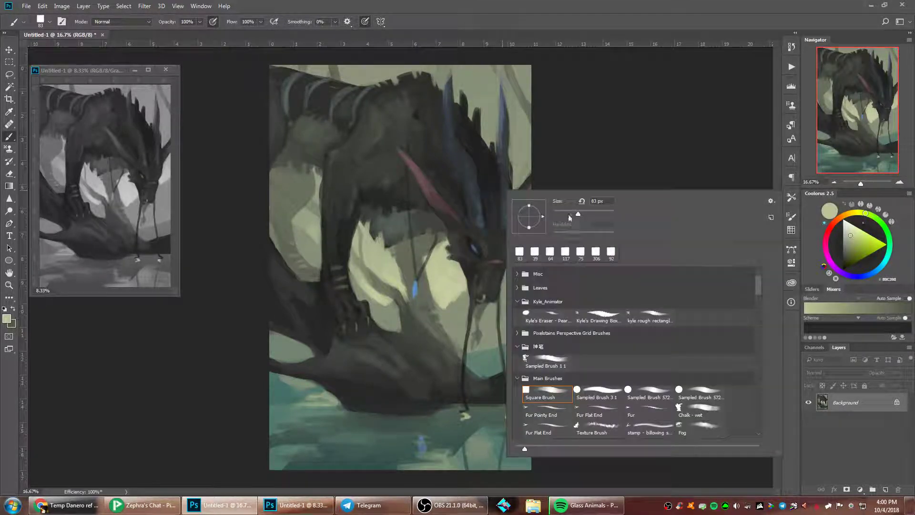
{"action": "left_click_drag", "start_coordinate": [578, 217], "coordinate": [570, 217]}
{"action": "key", "text": "Return"}
{"action": "left_click", "coordinate": [465, 268], "text": "alt"}
{"action": "left_click_drag", "start_coordinate": [461, 270], "coordinate": [453, 259]}
- Set the brush to 34 px and shape the jaw's jagged fur tufts with sampled pale background and dark fur tones
{"action": "right_click", "coordinate": [522, 198]}
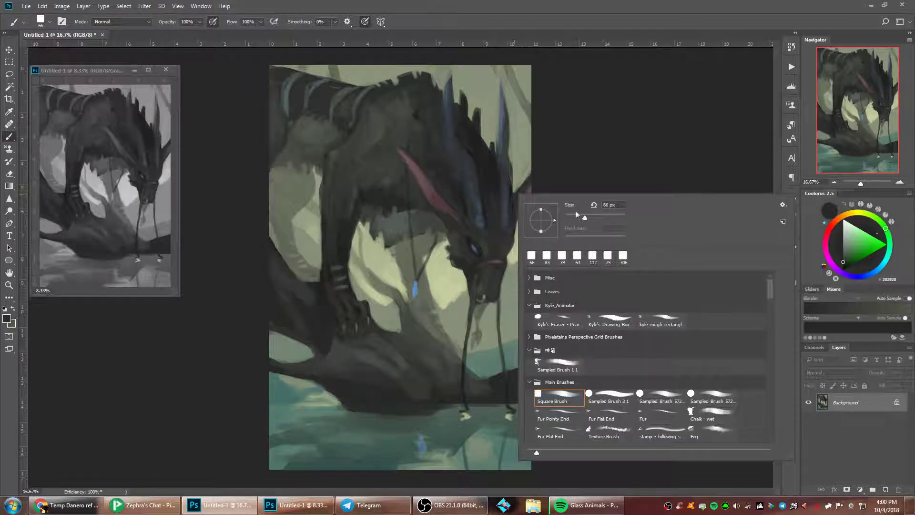
{"action": "left_click_drag", "start_coordinate": [578, 215], "coordinate": [574, 214]}
{"action": "key", "text": "Return"}
{"action": "left_click", "coordinate": [447, 266], "text": "alt"}
{"action": "left_click_drag", "start_coordinate": [461, 278], "coordinate": [453, 251]}
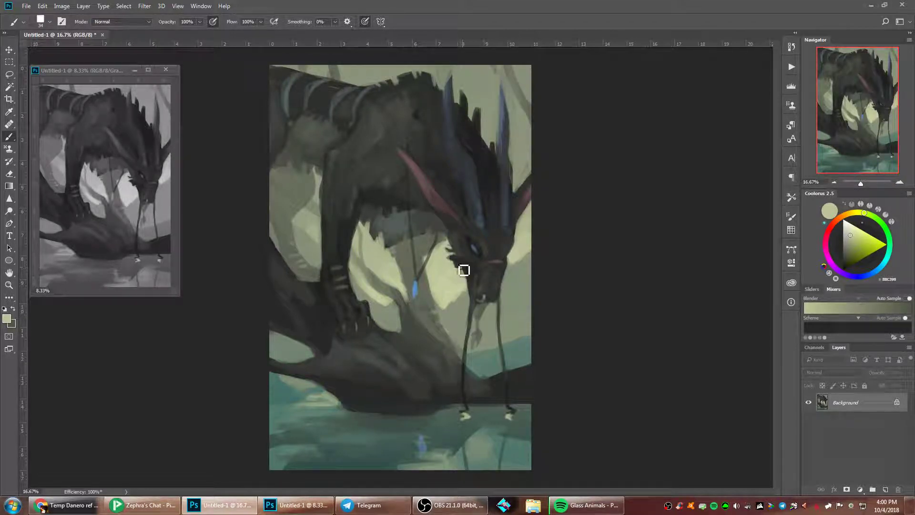
{"action": "left_click", "coordinate": [457, 256], "text": "alt"}
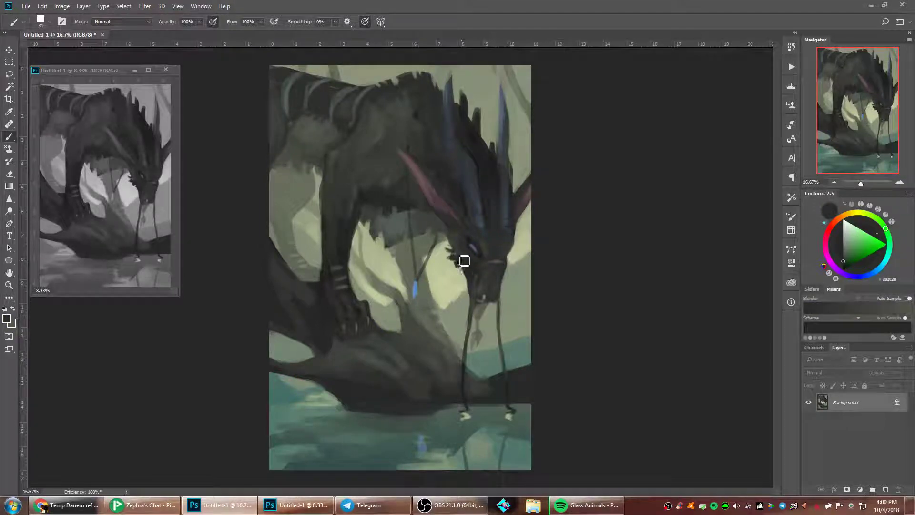
- Set the brush to 94 px and fade the far horn into the background with sampled grey-green tones
{"action": "left_click", "coordinate": [491, 336], "text": "alt"}
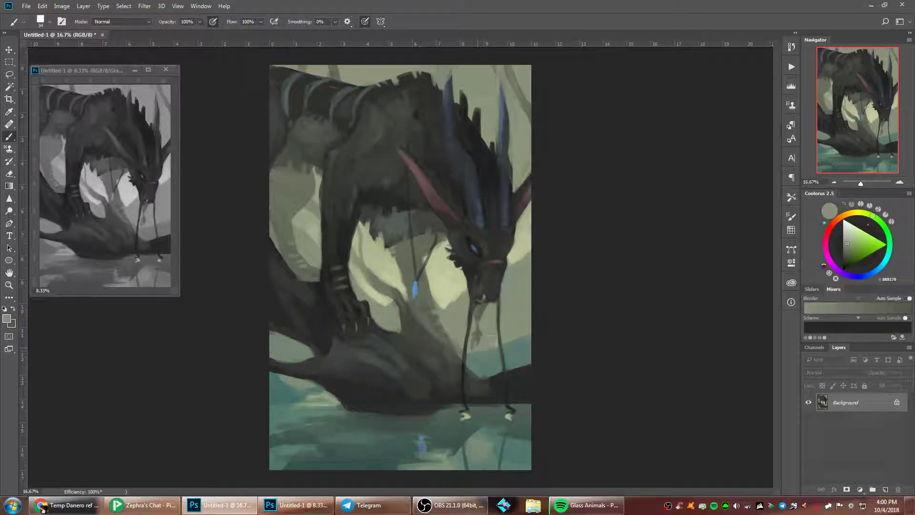
{"action": "right_click", "coordinate": [508, 267]}
{"action": "left_click", "coordinate": [582, 254]}
{"action": "left_click", "coordinate": [509, 149]}
{"action": "left_click", "coordinate": [514, 148], "text": "alt"}
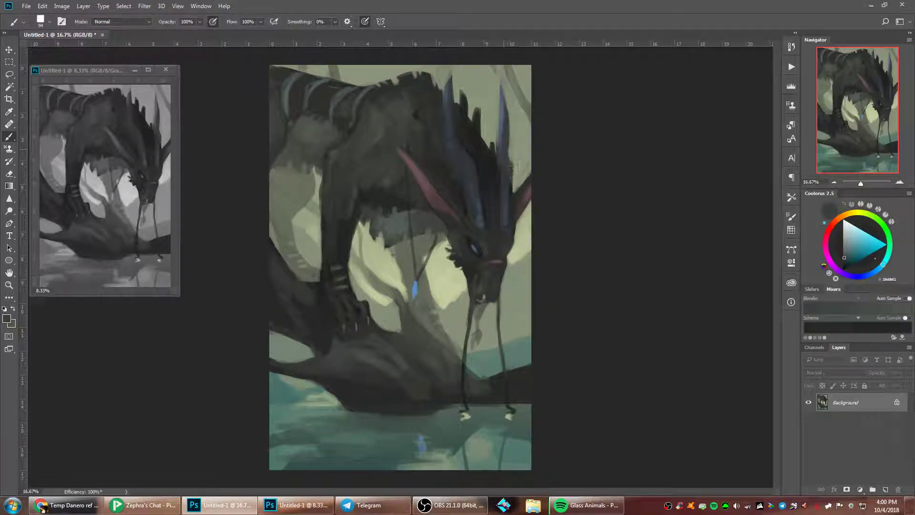
{"action": "left_click", "coordinate": [519, 153], "text": "alt"}
{"action": "left_click_drag", "start_coordinate": [512, 157], "coordinate": [509, 91]}
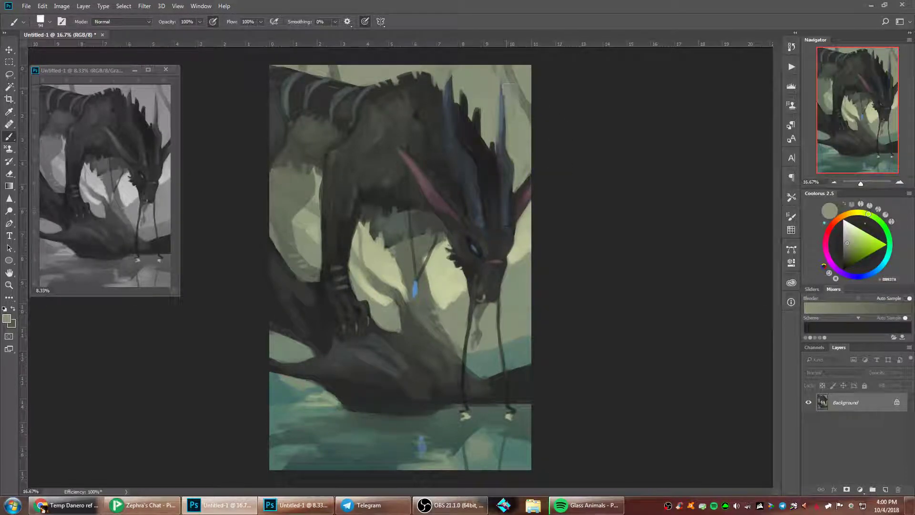
{"action": "left_click", "coordinate": [534, 142], "text": "alt"}
{"action": "left_click", "coordinate": [501, 71], "text": "alt"}
{"action": "left_click", "coordinate": [509, 143], "text": "alt"}
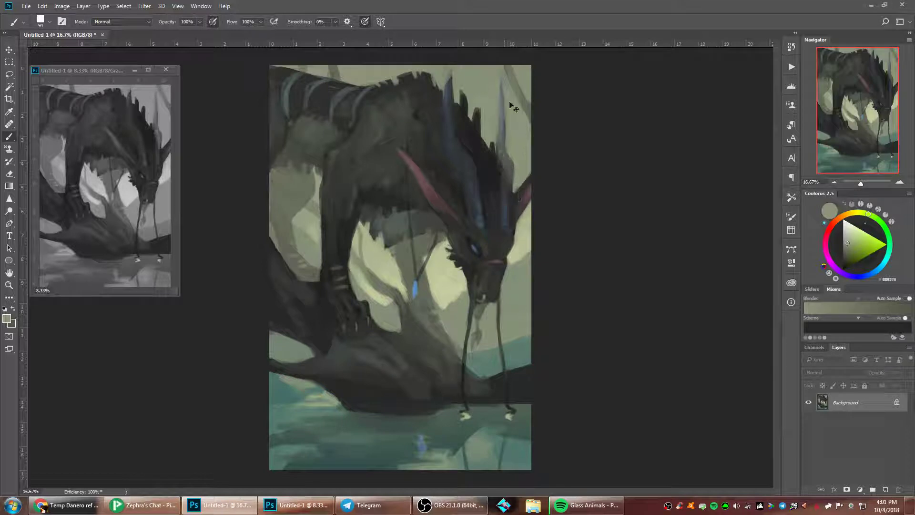
- Blend the far horn's base, the fur behind it and the dark fur on the head with sampled tones
{"action": "left_click", "coordinate": [510, 164], "text": "alt"}
{"action": "left_click", "coordinate": [521, 170], "text": "alt"}
{"action": "left_click", "coordinate": [492, 236], "text": "alt"}
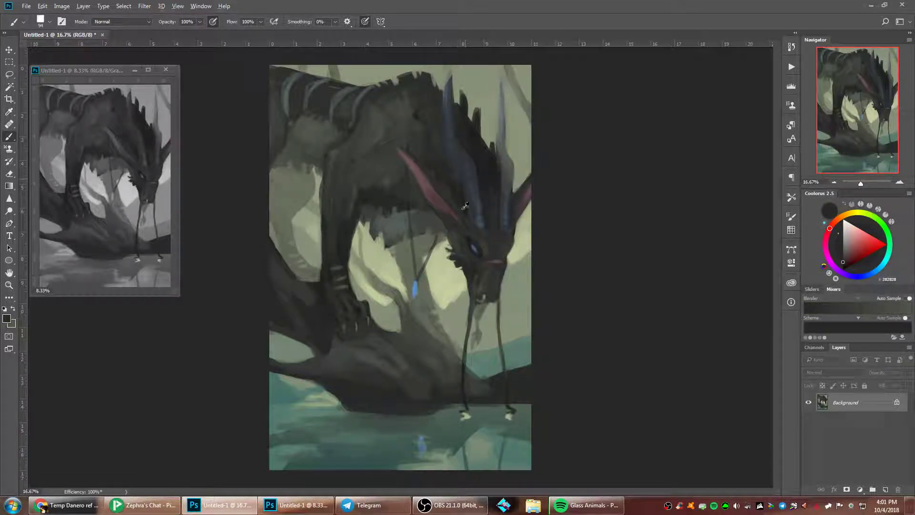
{"action": "left_click", "coordinate": [458, 189], "text": "alt"}
- Darken the front paw with a sampled shadow tone and highlight its toes in sampled fur grey-green at 48 px
{"action": "left_click", "coordinate": [340, 306], "text": "alt"}
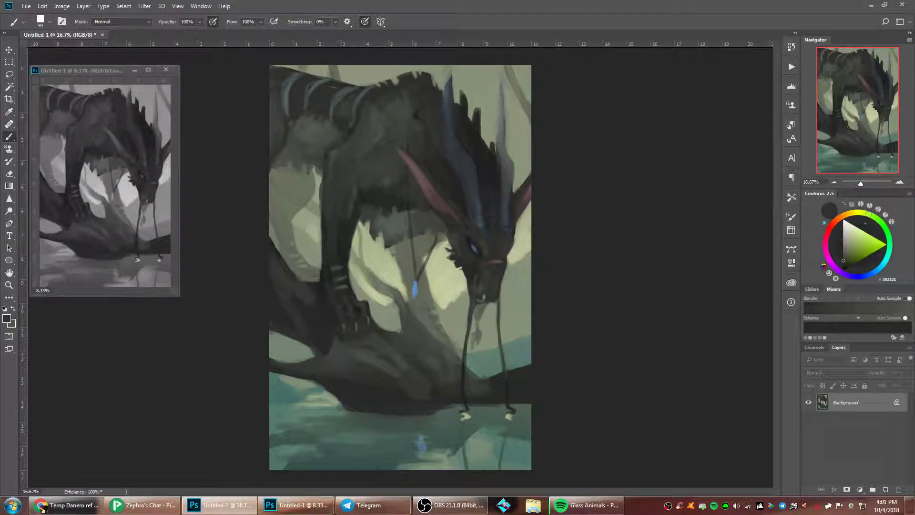
{"action": "right_click", "coordinate": [469, 196]}
{"action": "left_click", "coordinate": [544, 211]}
{"action": "key", "text": "Return"}
{"action": "left_click", "coordinate": [386, 129], "text": "alt"}
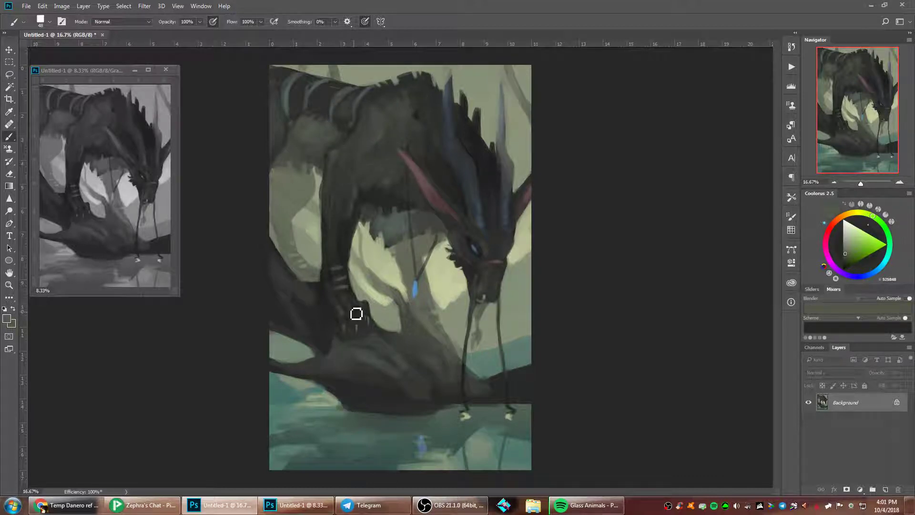
{"action": "left_click_drag", "start_coordinate": [355, 313], "coordinate": [357, 329]}
- Enlarge the brush considerably and even out the shading on the log's lower side with a sampled dark grey
{"action": "right_click", "coordinate": [481, 194]}
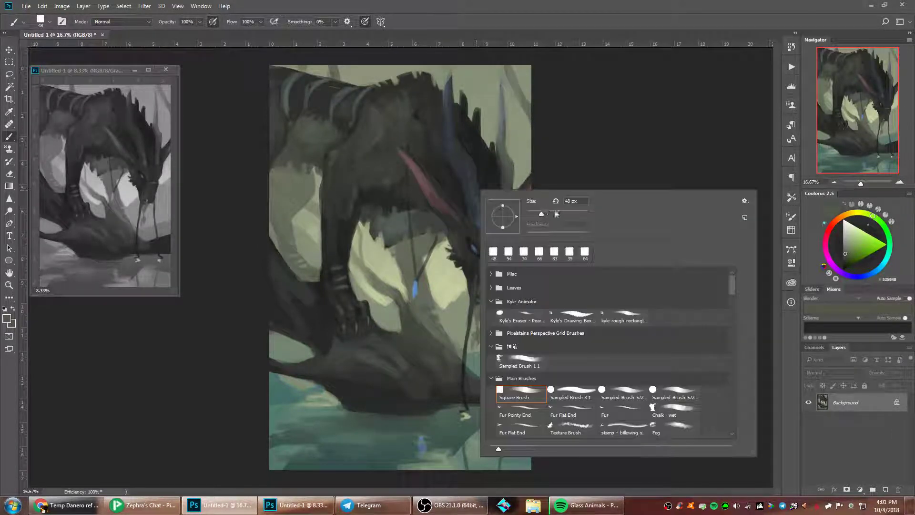
{"action": "left_click", "coordinate": [576, 213]}
{"action": "left_click", "coordinate": [464, 233]}
{"action": "left_click", "coordinate": [384, 362], "text": "alt"}
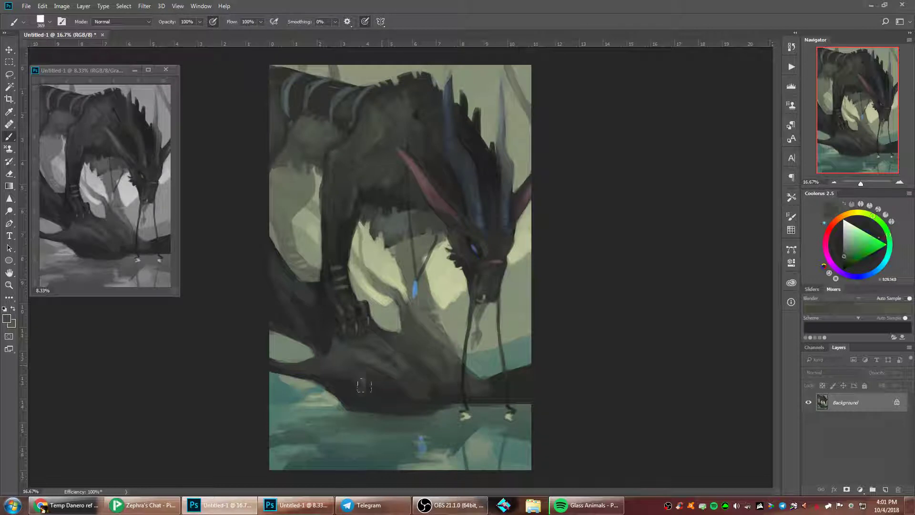
{"action": "mouse_move", "coordinate": [361, 386]}
{"action": "left_mouse_down"}
{"action": "mouse_move", "coordinate": [380, 385]}
{"action": "mouse_move", "coordinate": [360, 394]}
{"action": "left_mouse_up"}
- Set the brush to 143 px and smooth the lighter grey highlight along the top of the log
{"action": "right_click", "coordinate": [473, 265]}
{"action": "left_click", "coordinate": [560, 252]}
{"action": "key", "text": "Return"}
{"action": "left_click", "coordinate": [392, 364], "text": "alt"}
{"action": "left_click_drag", "start_coordinate": [365, 357], "coordinate": [408, 377]}
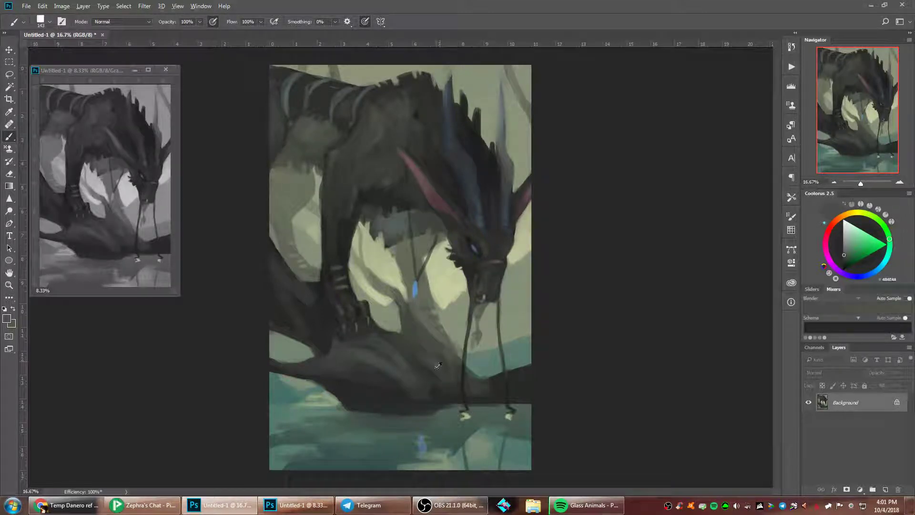
- Blend the root's junction with the log and the dark trunk behind the foreleg using sampled dark tones
{"action": "left_click", "coordinate": [379, 390], "text": "alt"}
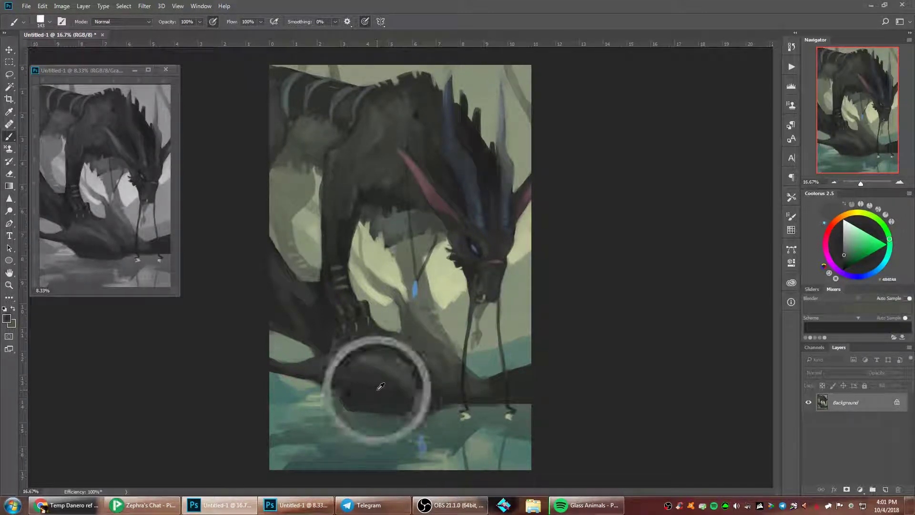
{"action": "left_click_drag", "start_coordinate": [413, 342], "coordinate": [424, 361]}
{"action": "left_click", "coordinate": [417, 343], "text": "alt"}
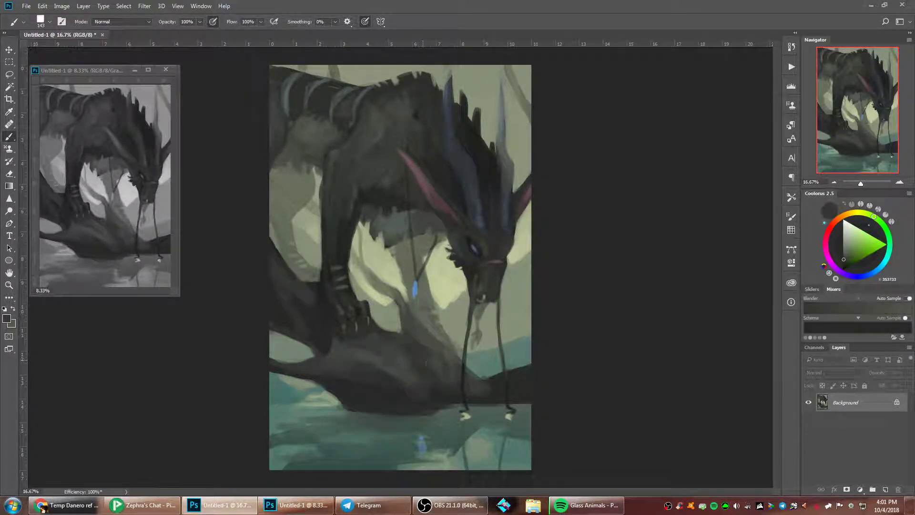
{"action": "left_click", "coordinate": [341, 345], "text": "alt"}
{"action": "mouse_move", "coordinate": [312, 294]}
{"action": "left_mouse_down"}
{"action": "mouse_move", "coordinate": [300, 286]}
{"action": "mouse_move", "coordinate": [314, 294]}
{"action": "left_mouse_up"}
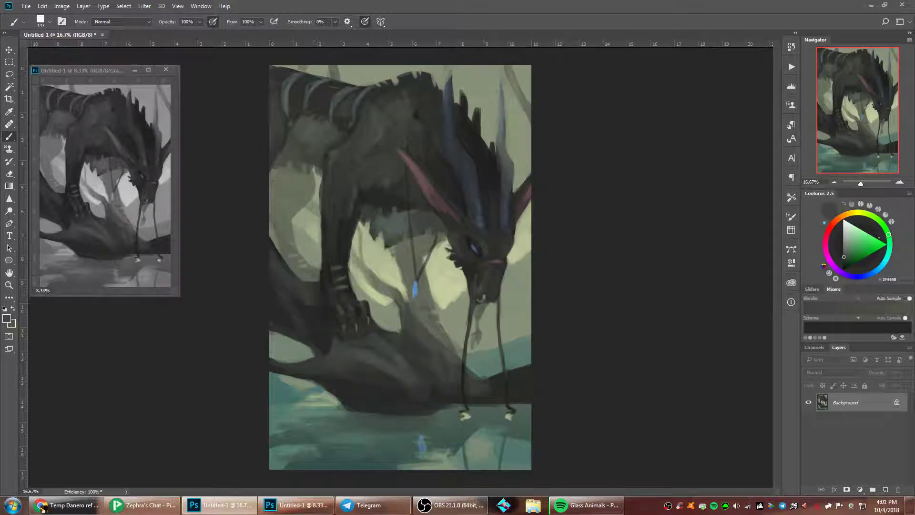
- Smooth the dark trunk behind the foreleg using sampled dark greys and an 84 px brush
{"action": "left_click", "coordinate": [305, 305], "text": "alt"}
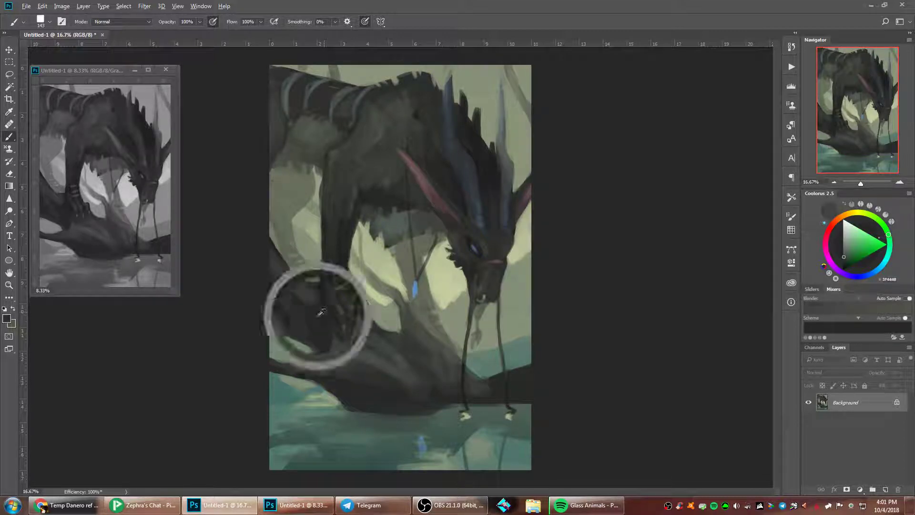
{"action": "left_click", "coordinate": [293, 279], "text": "alt"}
{"action": "right_click", "coordinate": [441, 234]}
{"action": "left_click_drag", "start_coordinate": [529, 250], "coordinate": [524, 251]}
{"action": "key", "text": "Return"}
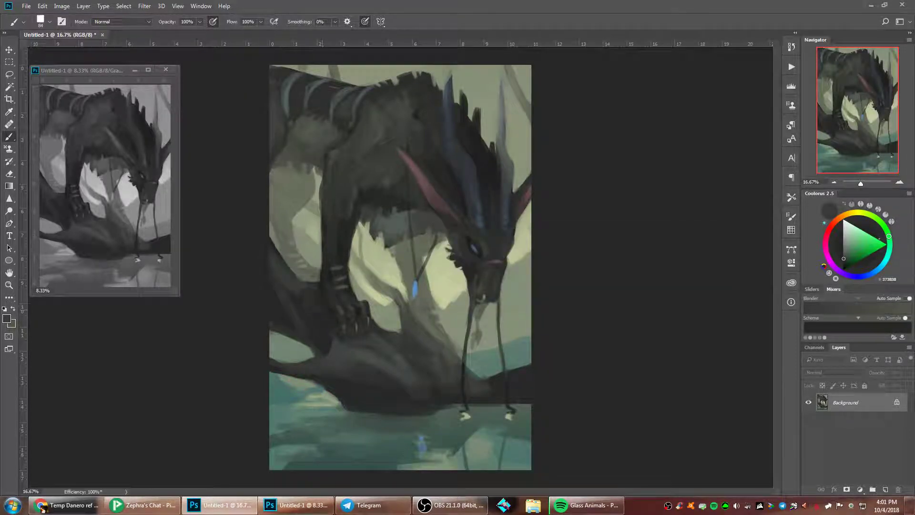
{"action": "left_click", "coordinate": [307, 295], "text": "alt"}
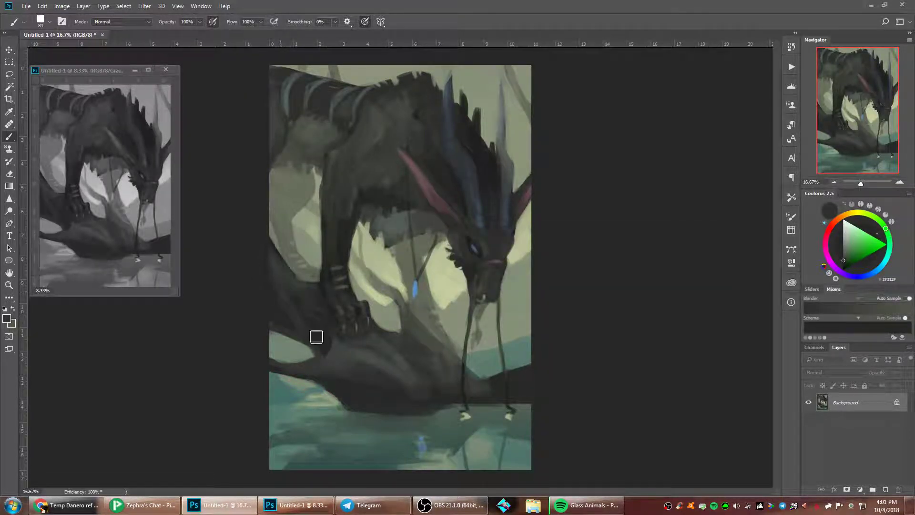
{"action": "left_click_drag", "start_coordinate": [316, 337], "coordinate": [303, 326]}
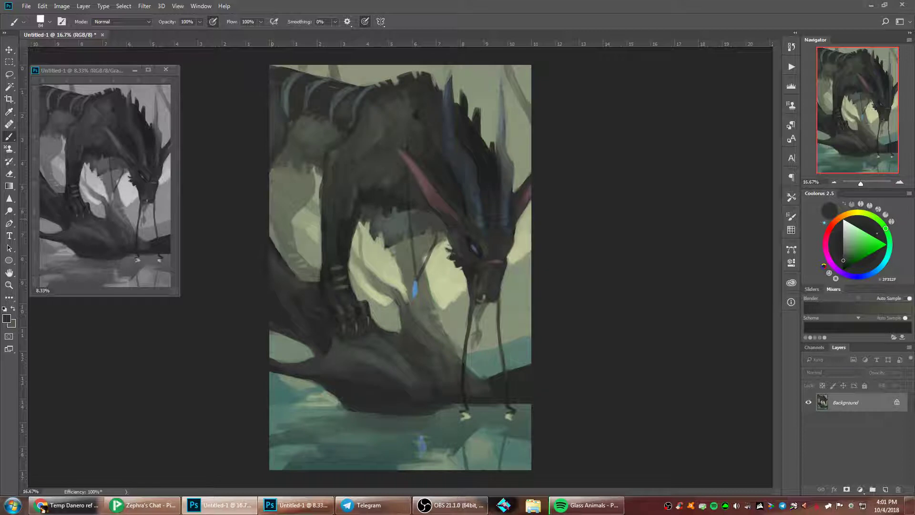
- Set the brush to 44 px and paint thin grey-teal vein lines curving down the middle of the log
{"action": "right_click", "coordinate": [445, 420]}
{"action": "type", "text": "44"}
{"action": "key", "text": "Return"}
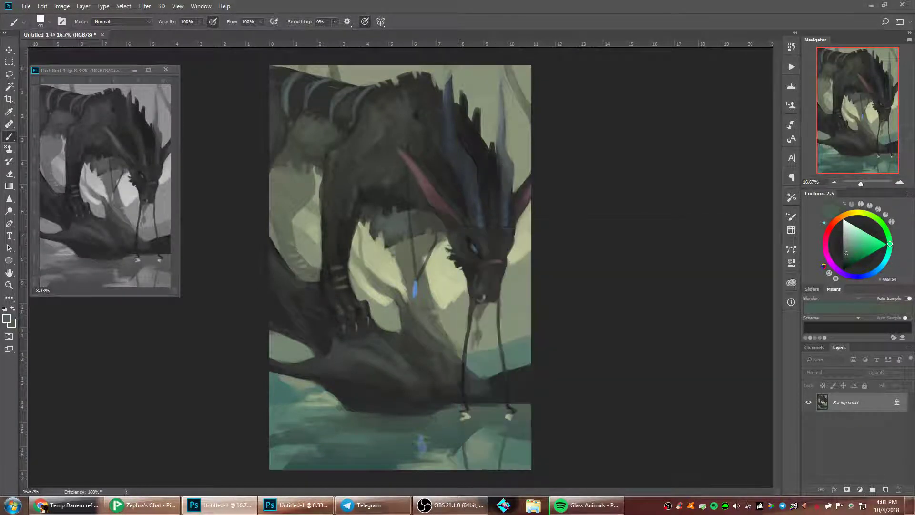
{"action": "mouse_move", "coordinate": [409, 363]}
{"action": "left_mouse_down"}
{"action": "mouse_move", "coordinate": [448, 420]}
{"action": "mouse_move", "coordinate": [444, 404]}
{"action": "mouse_move", "coordinate": [448, 411]}
{"action": "mouse_move", "coordinate": [406, 398]}
{"action": "mouse_move", "coordinate": [388, 380]}
{"action": "mouse_move", "coordinate": [397, 386]}
{"action": "mouse_move", "coordinate": [391, 346]}
{"action": "left_mouse_up"}
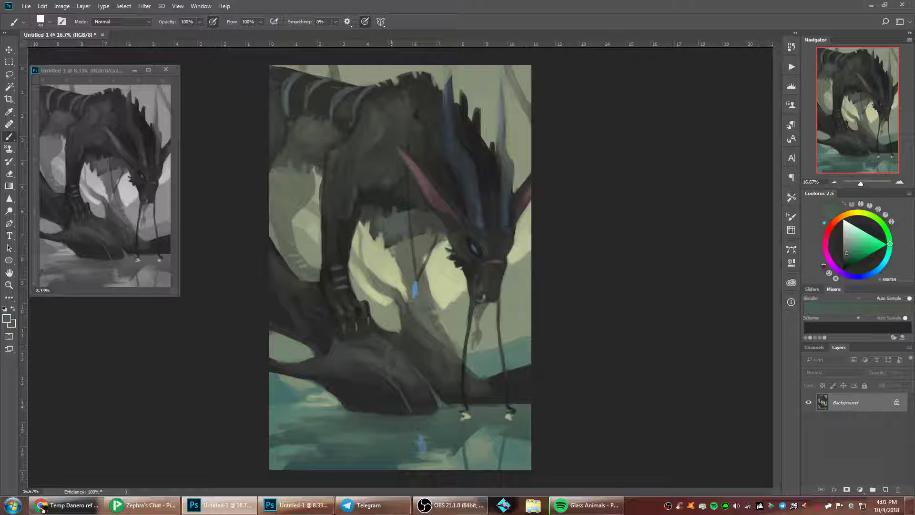
- Extend the pale vein lines along the log's left side, below the paw and near the reins, in sampled grey-green
{"action": "left_click", "coordinate": [377, 306], "text": "alt"}
{"action": "left_click", "coordinate": [394, 346], "text": "alt"}
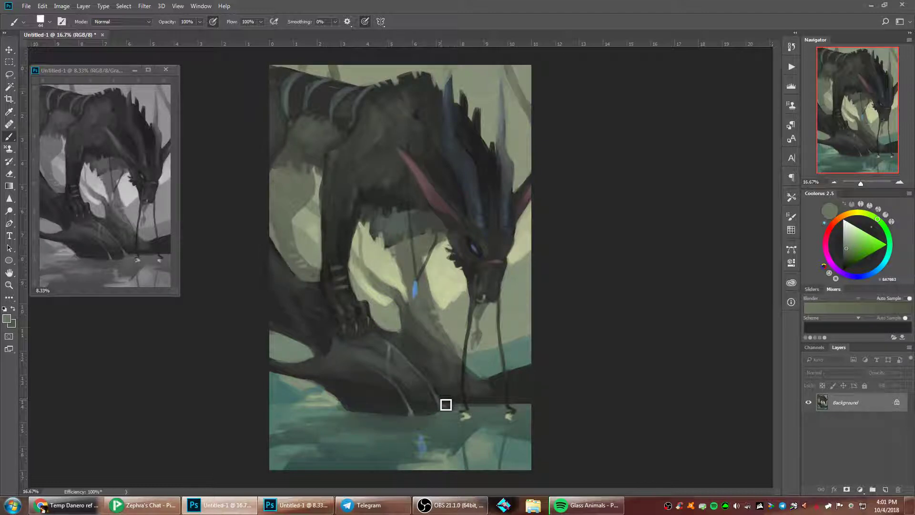
{"action": "left_click_drag", "start_coordinate": [446, 407], "coordinate": [435, 393]}
{"action": "mouse_move", "coordinate": [368, 401]}
{"action": "left_mouse_down"}
{"action": "mouse_move", "coordinate": [291, 374]}
{"action": "mouse_move", "coordinate": [343, 363]}
{"action": "left_mouse_up"}
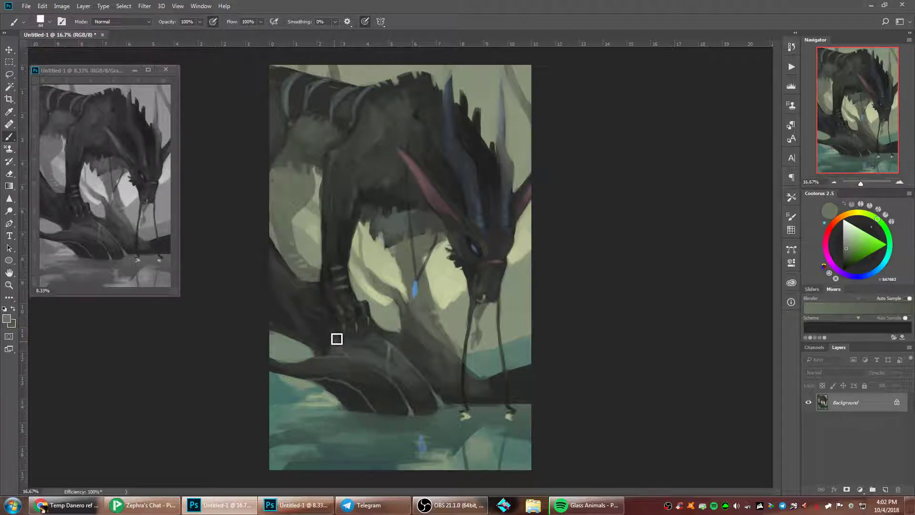
{"action": "mouse_move", "coordinate": [325, 323]}
{"action": "left_mouse_down"}
{"action": "mouse_move", "coordinate": [353, 361]}
{"action": "mouse_move", "coordinate": [342, 382]}
{"action": "mouse_move", "coordinate": [369, 374]}
{"action": "left_mouse_up"}
{"action": "left_click_drag", "start_coordinate": [475, 370], "coordinate": [484, 403]}
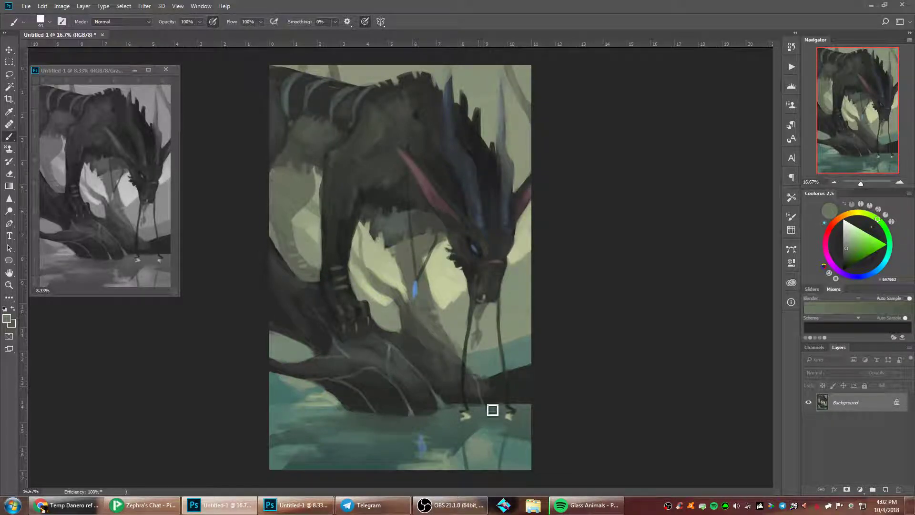
- Add further light veins to the log's upper right and the trunk behind the foreleg with sampled pale green tones
{"action": "left_click", "coordinate": [439, 410], "text": "alt"}
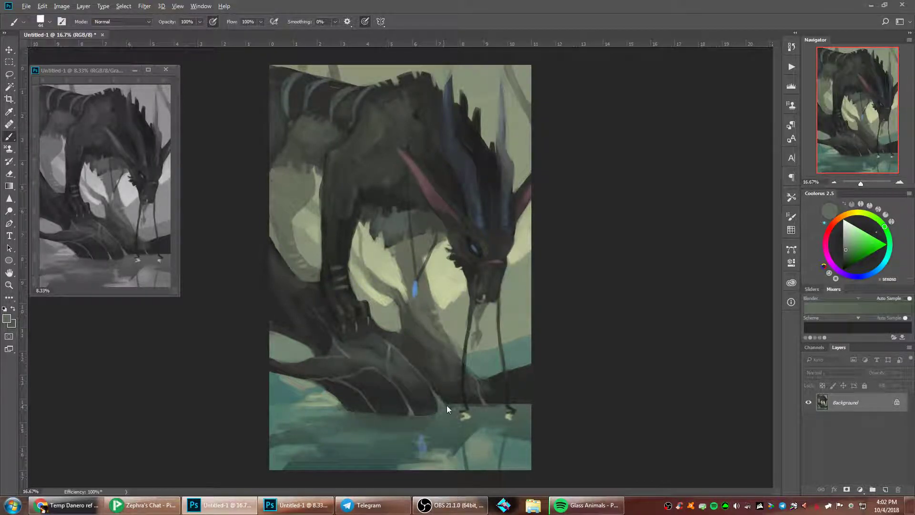
{"action": "left_click_drag", "start_coordinate": [486, 406], "coordinate": [482, 388]}
{"action": "left_click", "coordinate": [377, 252], "text": "alt"}
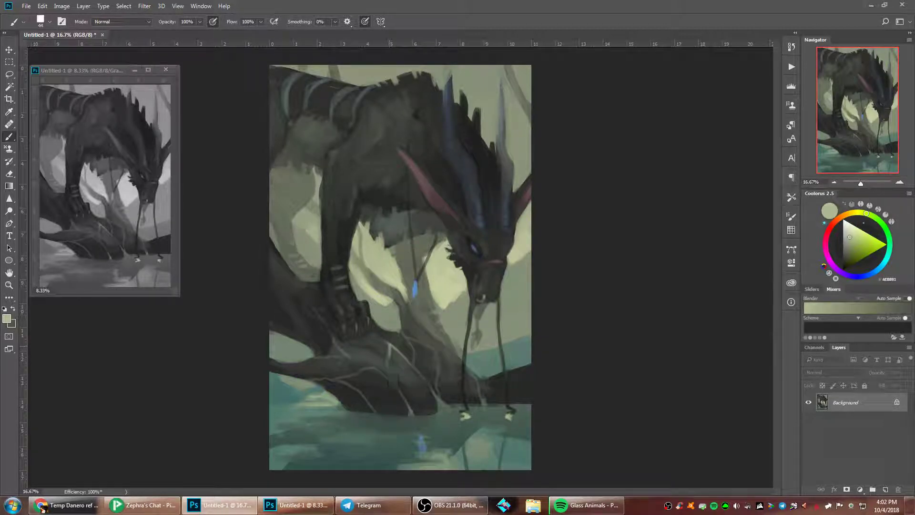
{"action": "left_click_drag", "start_coordinate": [439, 364], "coordinate": [431, 346]}
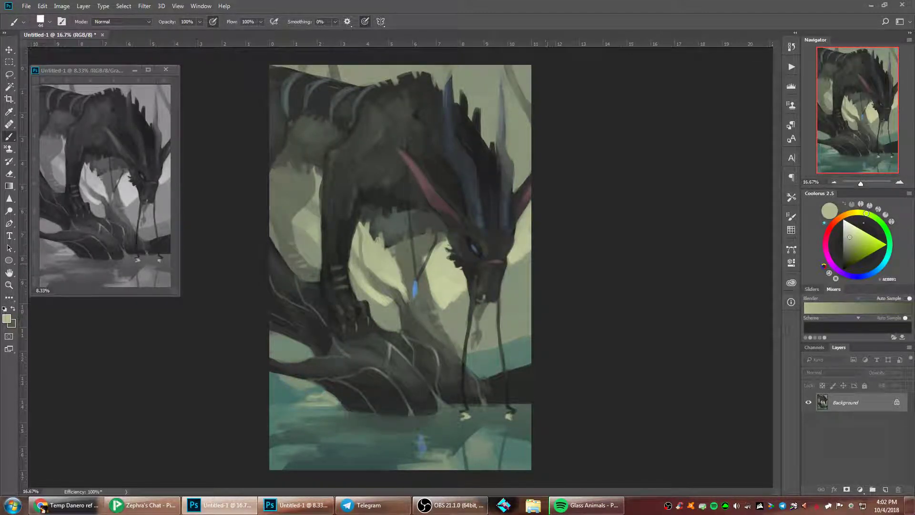
- Set the brush to 124 px and reshape the log's dark right end with sampled dark grey and teal
{"action": "left_click", "coordinate": [491, 389], "text": "alt"}
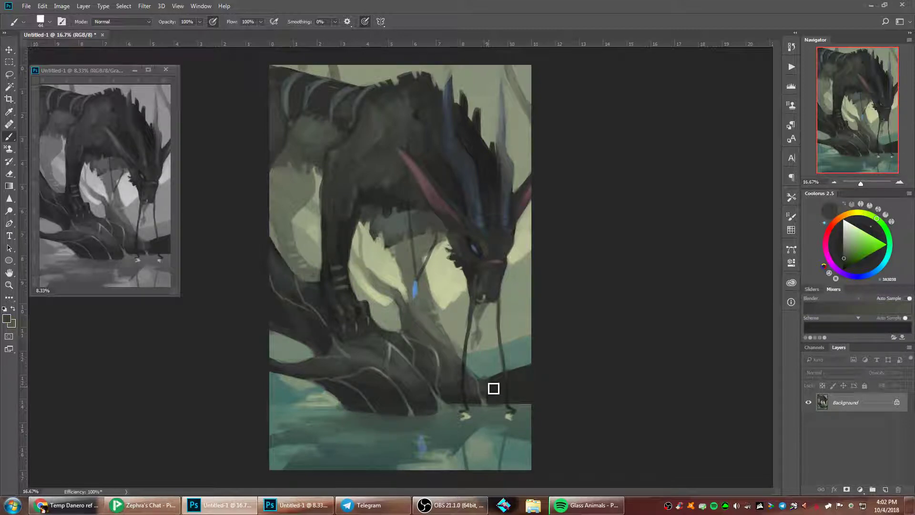
{"action": "right_click", "coordinate": [504, 320]}
{"action": "left_click_drag", "start_coordinate": [563, 253], "coordinate": [568, 253]}
{"action": "left_click", "coordinate": [622, 186]}
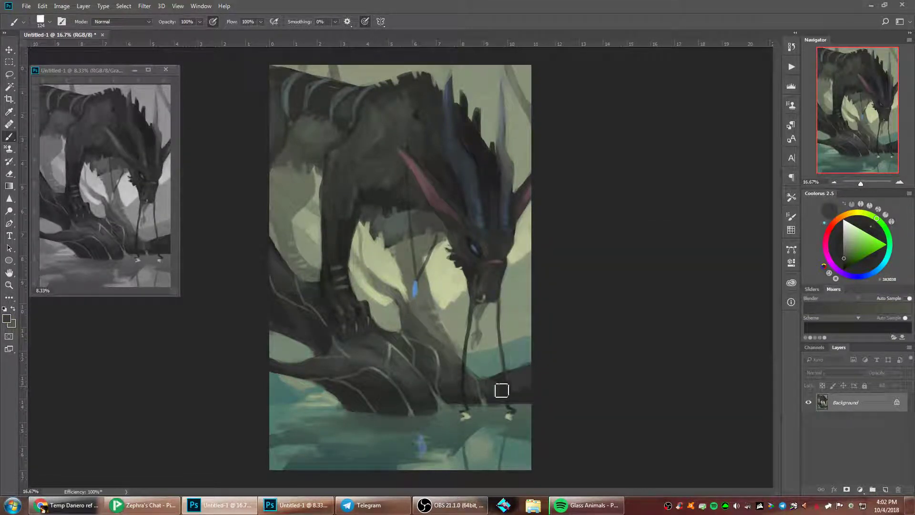
{"action": "left_click", "coordinate": [526, 350], "text": "alt"}
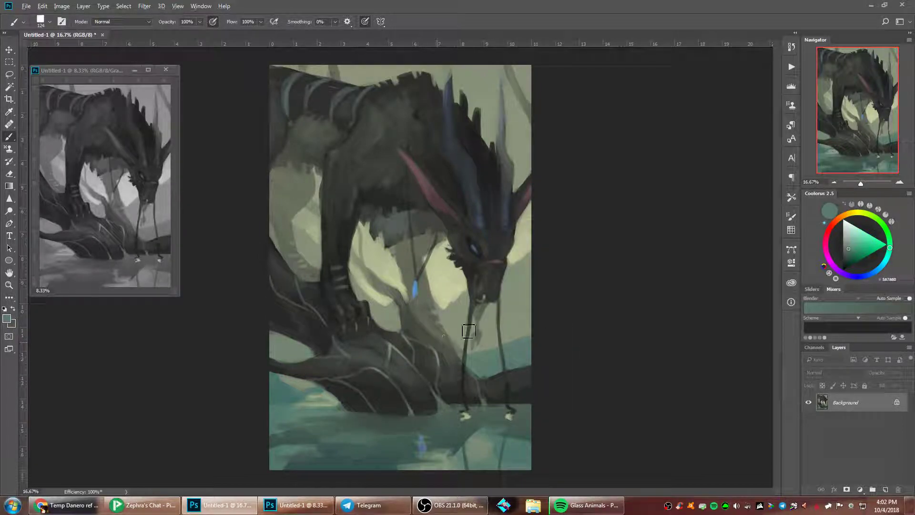
- Set the brush to 59 px and paint faint reflections of the log's veins in the water with sampled grey-green
{"action": "right_click", "coordinate": [469, 332]}
{"action": "left_click_drag", "start_coordinate": [538, 253], "coordinate": [533, 253]}
{"action": "left_click", "coordinate": [548, 205]}
{"action": "left_click", "coordinate": [414, 414], "text": "alt"}
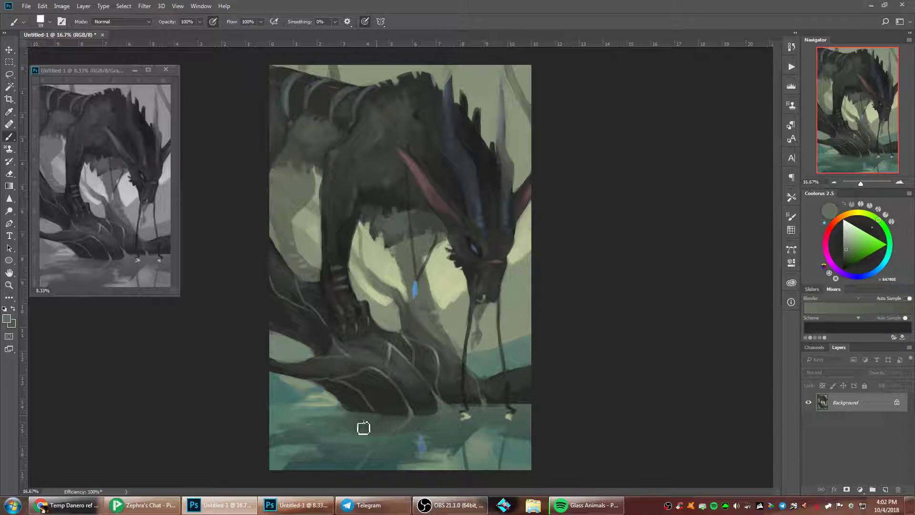
- Set the brush to 228 px and smooth the water in the painting's lower left corner with sampled teal tones
{"action": "left_click", "coordinate": [346, 442], "text": "alt"}
{"action": "right_click", "coordinate": [514, 340]}
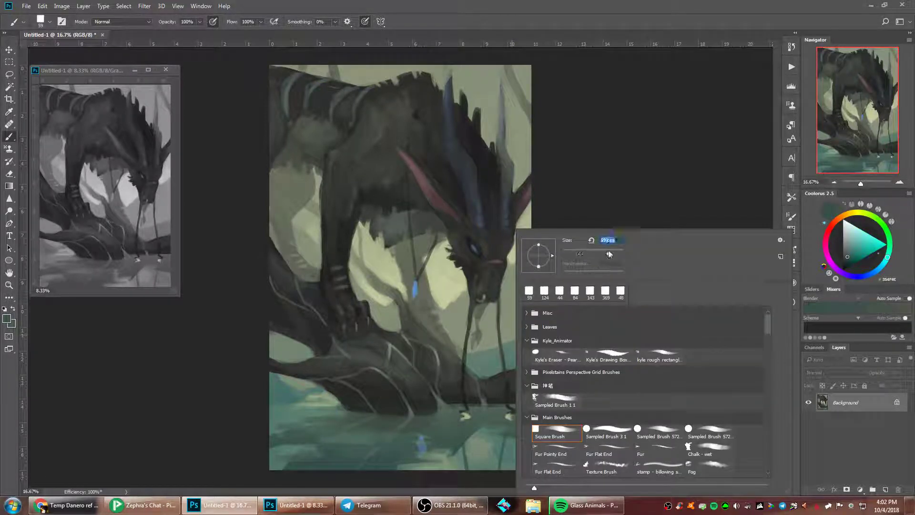
{"action": "left_click", "coordinate": [609, 255]}
{"action": "key", "text": "Return"}
{"action": "left_click", "coordinate": [279, 466], "text": "alt"}
{"action": "mouse_move", "coordinate": [319, 466]}
{"action": "left_mouse_down"}
{"action": "mouse_move", "coordinate": [298, 466]}
{"action": "mouse_move", "coordinate": [326, 467]}
{"action": "left_mouse_up"}
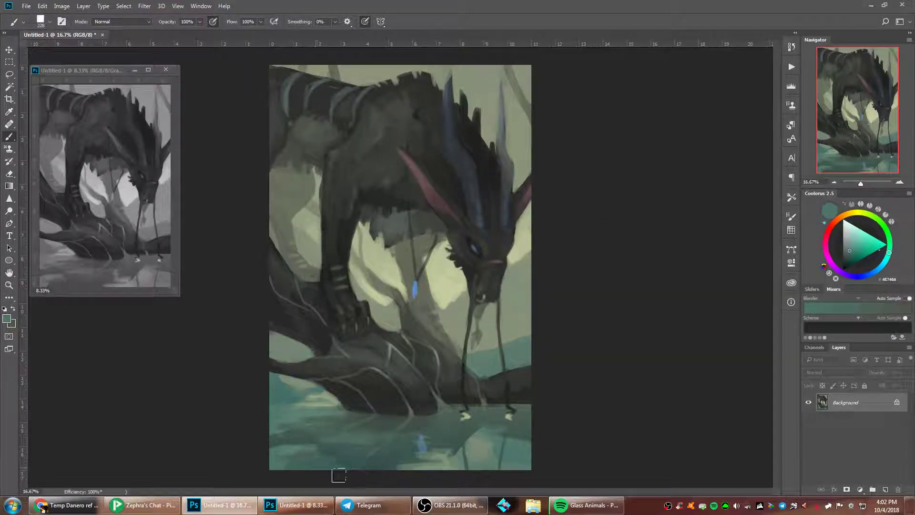
{"action": "left_click", "coordinate": [302, 458], "text": "alt"}
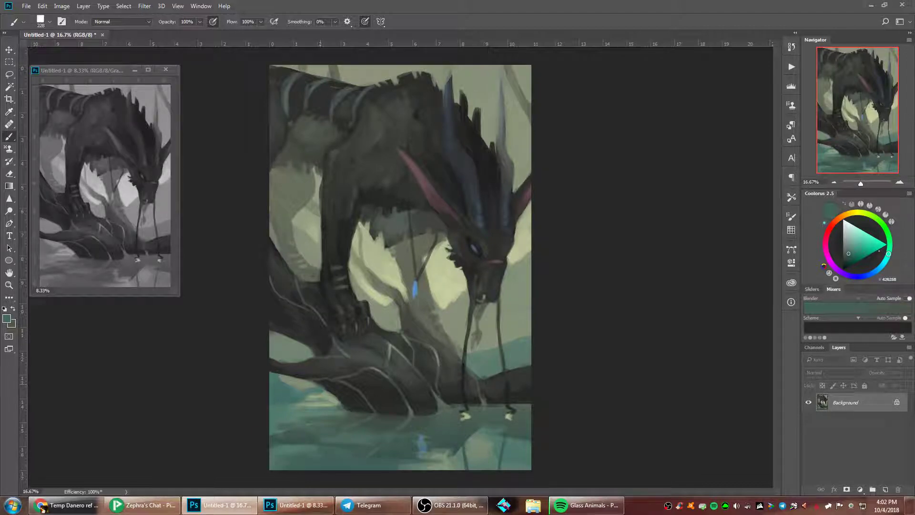
- Set the brush to 417 px and darken the water beneath the log with a dark tone sampled from it
{"action": "left_click", "coordinate": [392, 387], "text": "alt"}
{"action": "right_click", "coordinate": [458, 324]}
{"action": "left_click", "coordinate": [559, 254]}
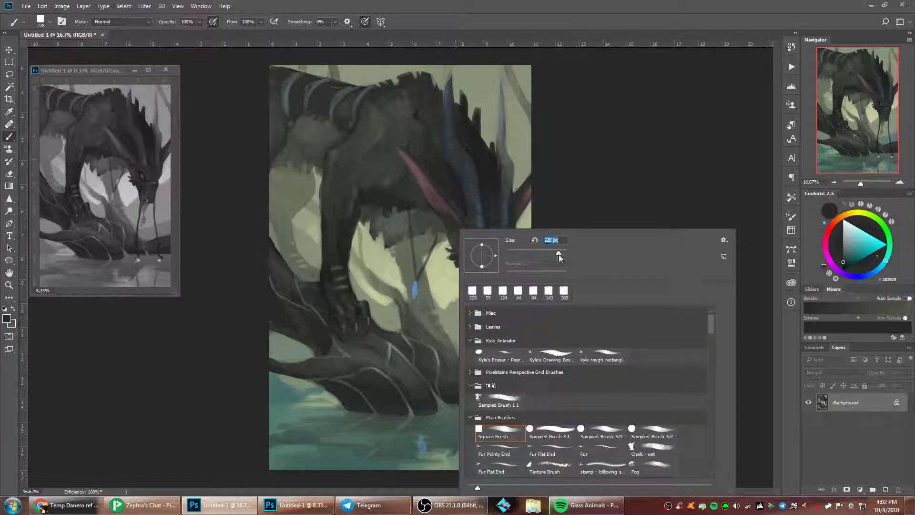
{"action": "key", "text": "Return"}
{"action": "mouse_move", "coordinate": [372, 424]}
{"action": "left_mouse_down"}
{"action": "mouse_move", "coordinate": [411, 427]}
{"action": "mouse_move", "coordinate": [338, 433]}
{"action": "left_mouse_up"}
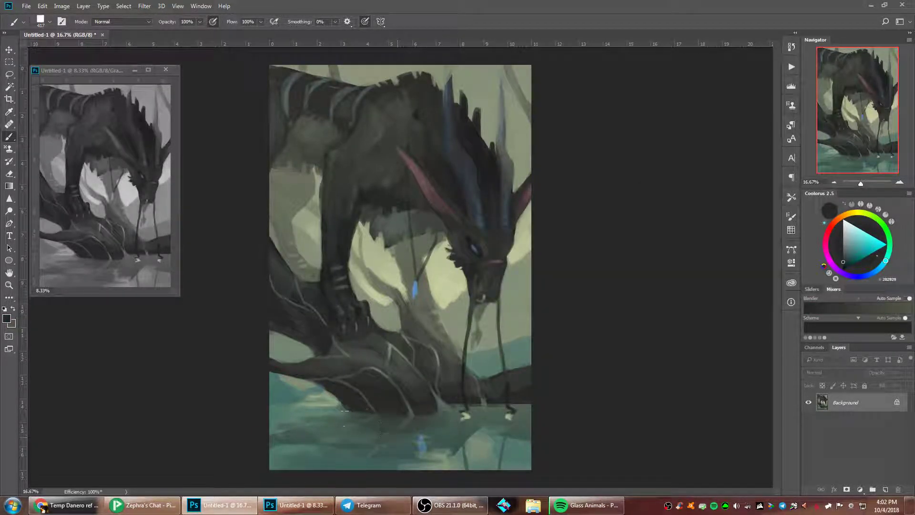
- Set the brush to 143 px and blend the water along the painting's left edge with a sampled teal
{"action": "right_click", "coordinate": [467, 334]}
{"action": "left_click", "coordinate": [553, 254]}
{"action": "left_click", "coordinate": [635, 182]}
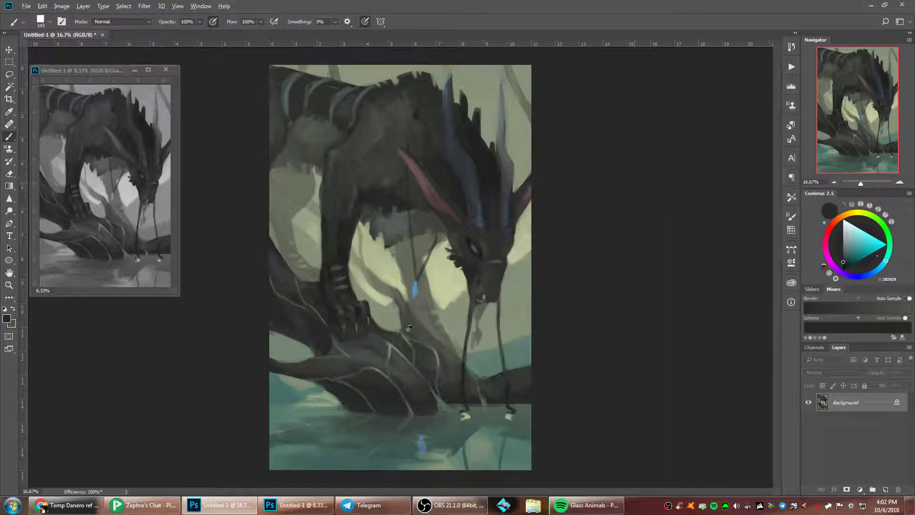
{"action": "left_click", "coordinate": [297, 446], "text": "alt"}
{"action": "left_click_drag", "start_coordinate": [289, 440], "coordinate": [279, 446]}
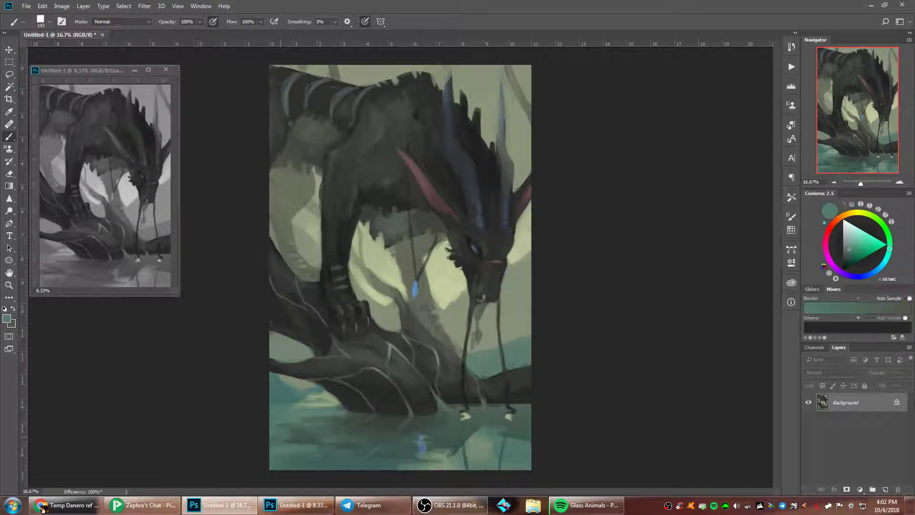
- Soften the pale highlights left of the log and the light patches in the lower right water using sampled tones
{"action": "left_click", "coordinate": [336, 398], "text": "alt"}
{"action": "mouse_move", "coordinate": [308, 402]}
{"action": "left_mouse_down"}
{"action": "mouse_move", "coordinate": [275, 410]}
{"action": "mouse_move", "coordinate": [298, 417]}
{"action": "mouse_move", "coordinate": [276, 421]}
{"action": "mouse_move", "coordinate": [324, 398]}
{"action": "mouse_move", "coordinate": [307, 415]}
{"action": "left_mouse_up"}
{"action": "left_click", "coordinate": [324, 398], "text": "alt"}
{"action": "left_click", "coordinate": [433, 456], "text": "alt"}
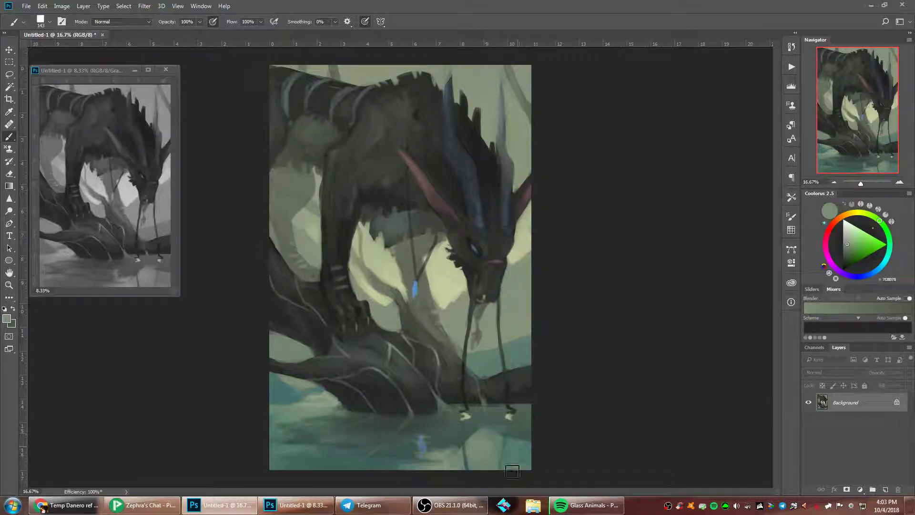
{"action": "left_click", "coordinate": [436, 452], "text": "alt"}
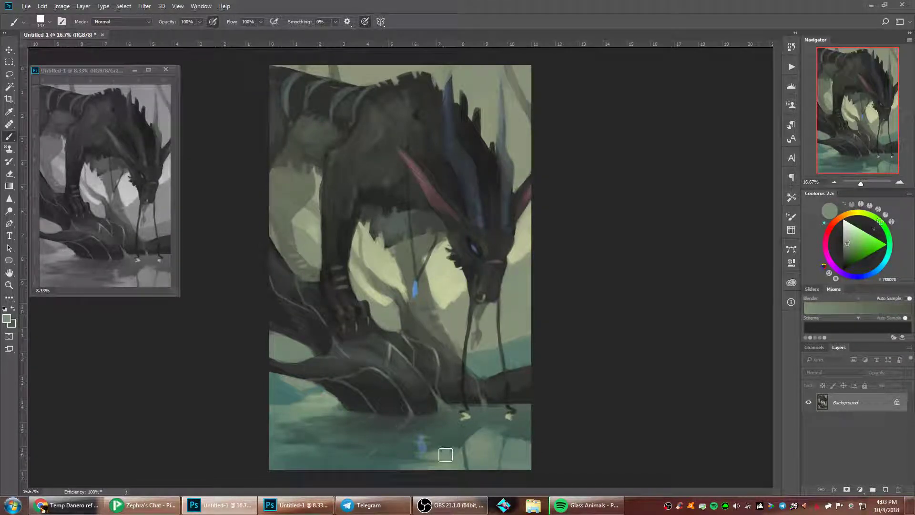
- Set the brush to 89 px and refine the water around the blue reflection with sampled grey-green and teal
{"action": "right_click", "coordinate": [534, 349]}
{"action": "right_click", "coordinate": [507, 331]}
{"action": "left_click", "coordinate": [585, 253]}
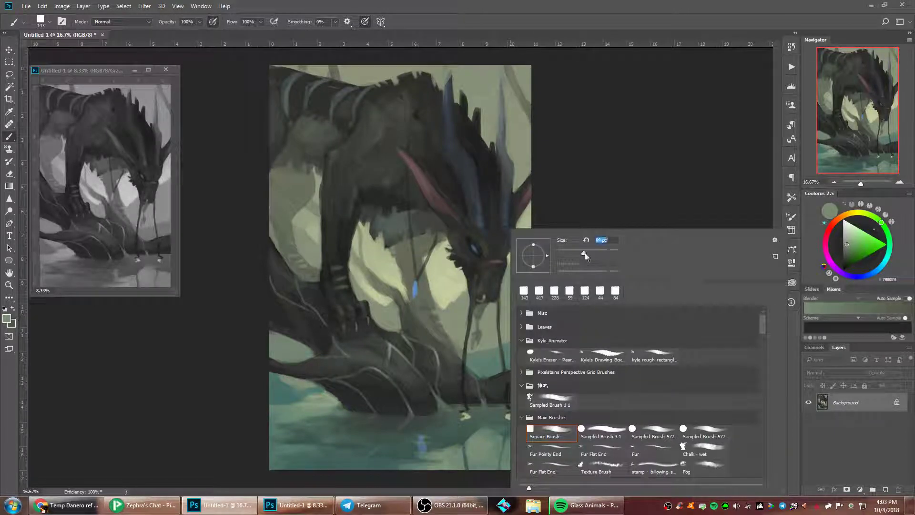
{"action": "left_click", "coordinate": [457, 450]}
{"action": "left_click", "coordinate": [457, 457], "text": "alt"}
{"action": "left_click", "coordinate": [427, 453], "text": "alt"}
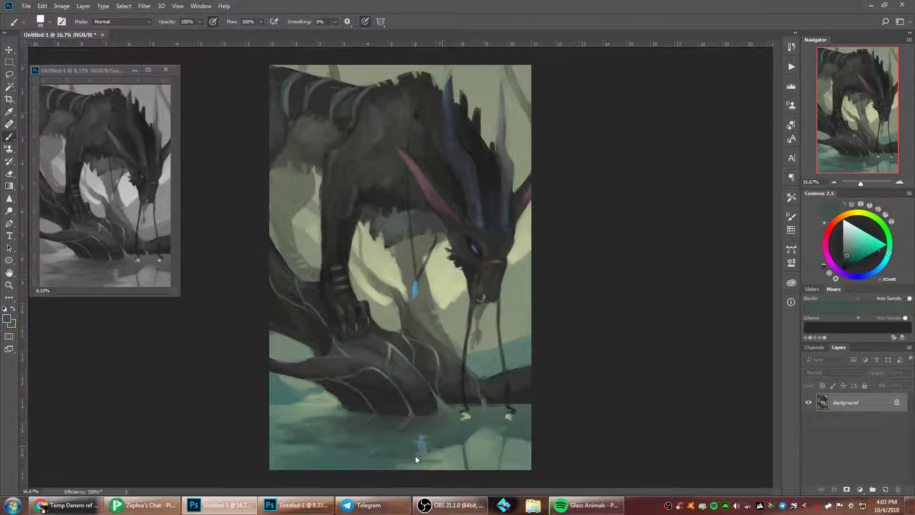
- Set the brush to 44 px, trim the blue reflection, and brighten it and the hanging crystal with lighter blue
{"action": "left_click", "coordinate": [431, 448], "text": "alt"}
{"action": "right_click", "coordinate": [442, 205]}
{"action": "left_click_drag", "start_coordinate": [519, 223], "coordinate": [504, 224]}
{"action": "left_click", "coordinate": [423, 280]}
{"action": "left_click", "coordinate": [416, 289], "text": "alt"}
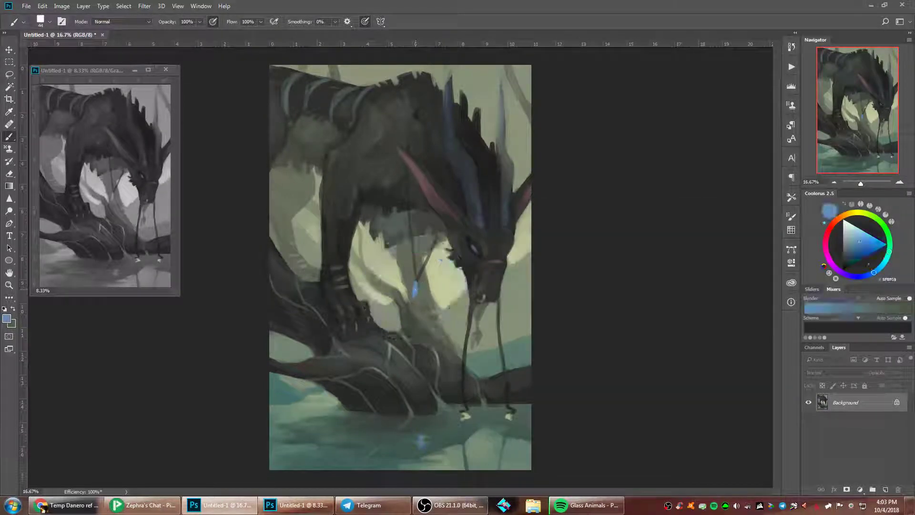
{"action": "left_click", "coordinate": [859, 233]}
{"action": "left_click_drag", "start_coordinate": [416, 283], "coordinate": [415, 296]}
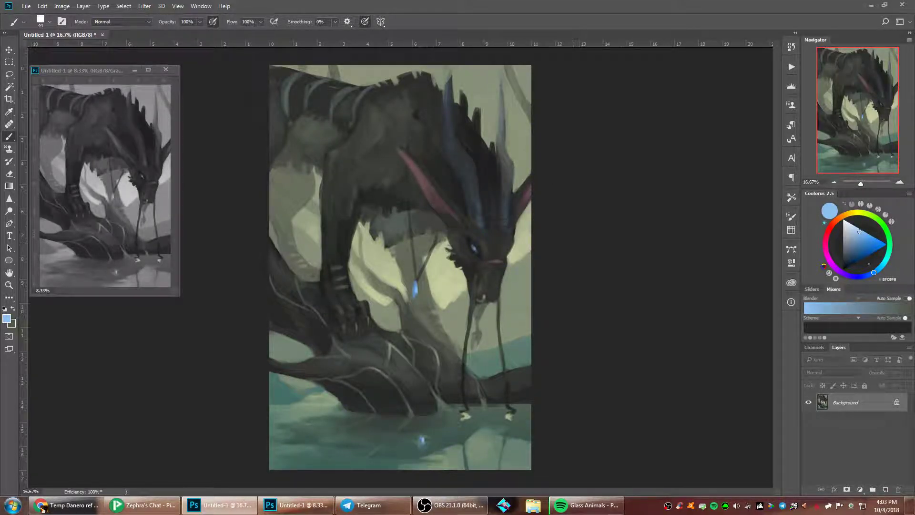
- Set the brush to 91 px and rework the back's upper outline and the dark fur between its stripes using sampled tones
{"action": "right_click", "coordinate": [484, 169]}
{"action": "left_click", "coordinate": [557, 192]}
{"action": "left_click", "coordinate": [550, 97]}
{"action": "left_click", "coordinate": [316, 89], "text": "alt"}
{"action": "left_click", "coordinate": [328, 92], "text": "alt"}
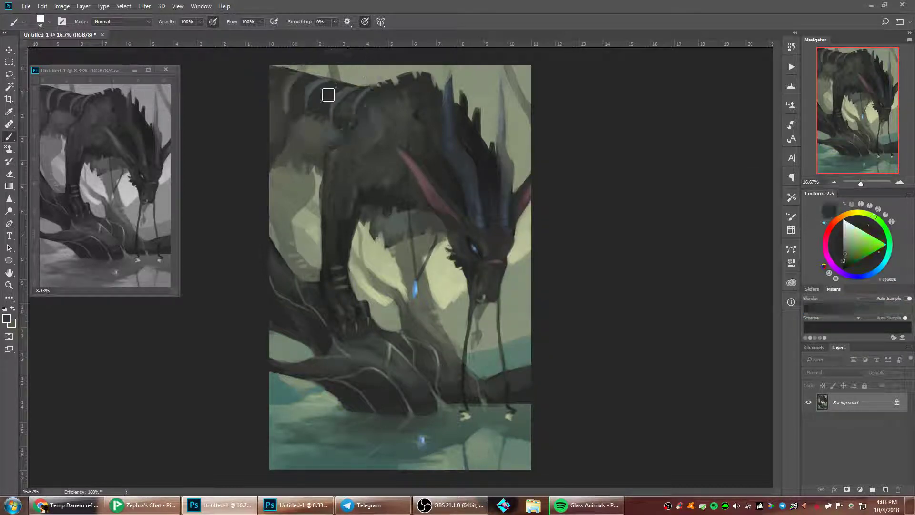
{"action": "left_click", "coordinate": [322, 72], "text": "alt"}
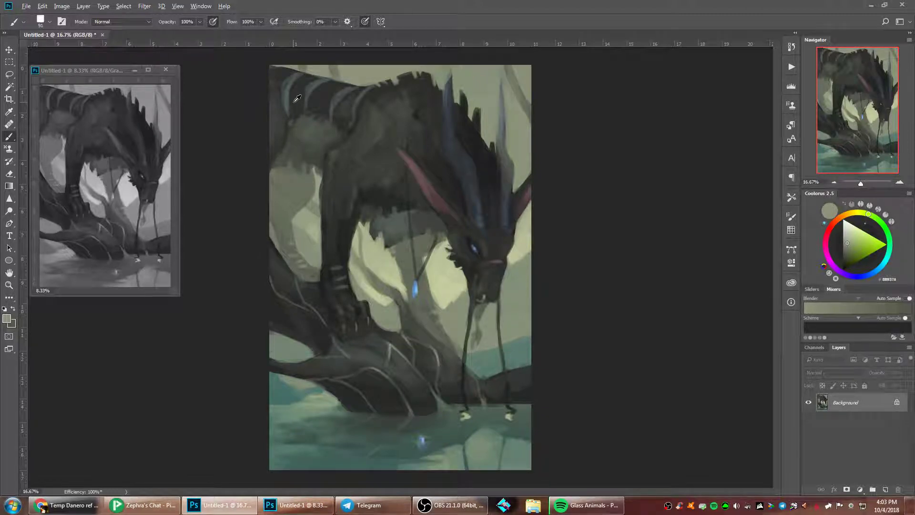
{"action": "left_click", "coordinate": [278, 115], "text": "alt"}
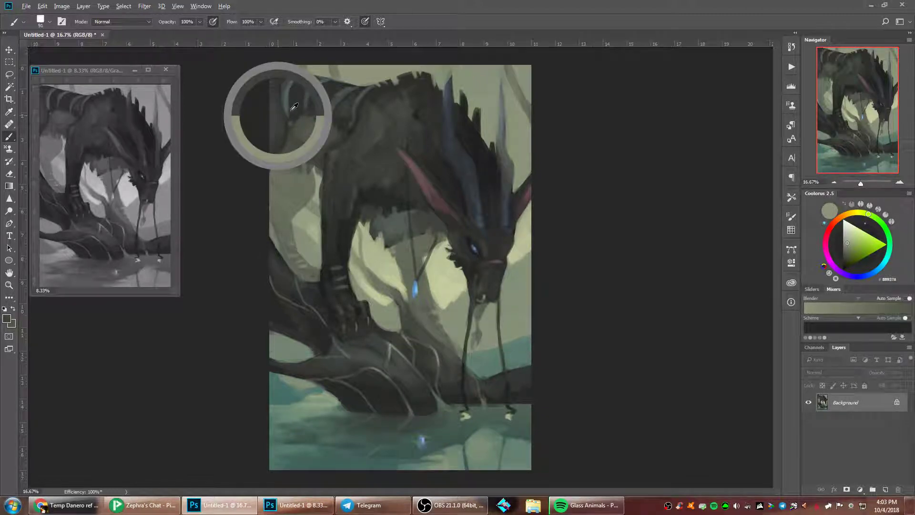
{"action": "left_click", "coordinate": [340, 101], "text": "alt"}
{"action": "left_click_drag", "start_coordinate": [318, 84], "coordinate": [308, 93]}
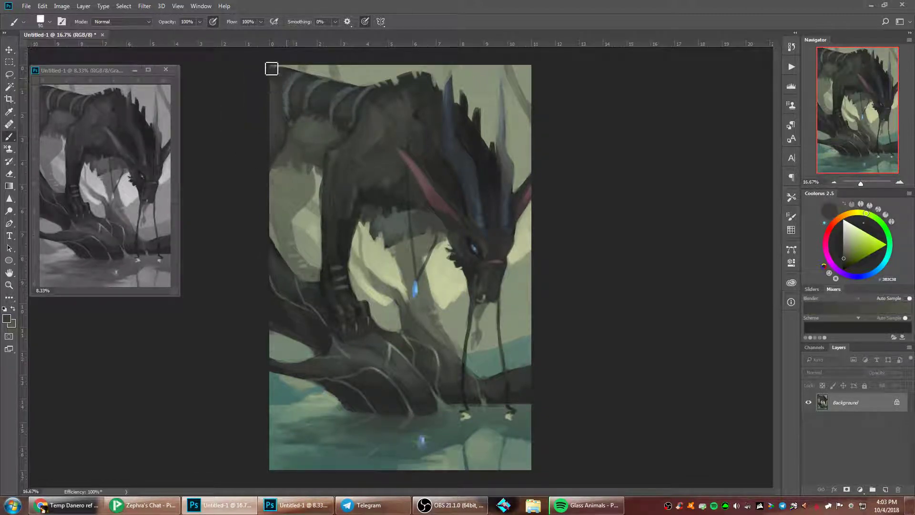
- Set the brush to 62 px and rework the back's upper edge near the middle stripes using sampled tones
{"action": "right_click", "coordinate": [391, 99]}
{"action": "left_click_drag", "start_coordinate": [460, 124], "coordinate": [459, 124]}
{"action": "left_click", "coordinate": [342, 92], "text": "alt"}
{"action": "mouse_move", "coordinate": [340, 79]}
{"action": "left_mouse_down"}
{"action": "mouse_move", "coordinate": [317, 75]}
{"action": "mouse_move", "coordinate": [326, 72]}
{"action": "left_mouse_up"}
{"action": "left_click", "coordinate": [327, 69], "text": "alt"}
- Set the brush to 32 px and refine the fur tufts along the back's outline and the far horn's edge with sampled dark and background tones
{"action": "right_click", "coordinate": [372, 84]}
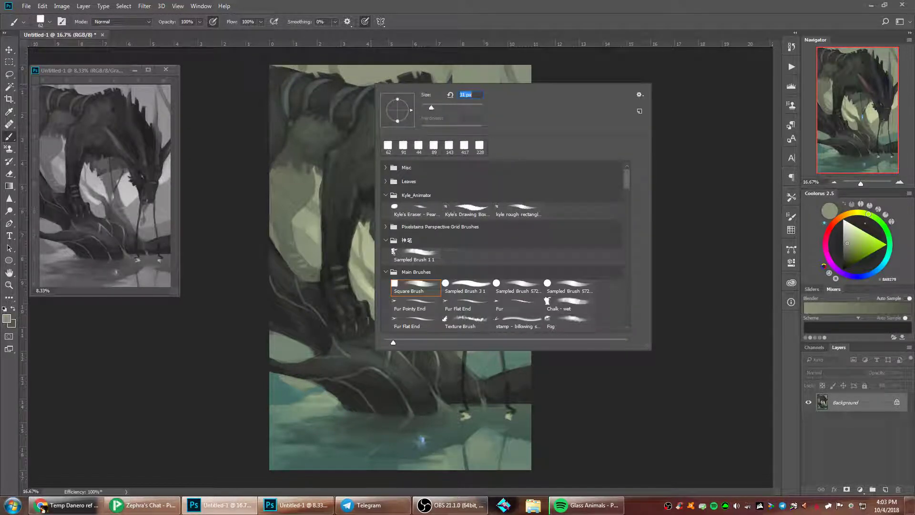
{"action": "left_click", "coordinate": [426, 56]}
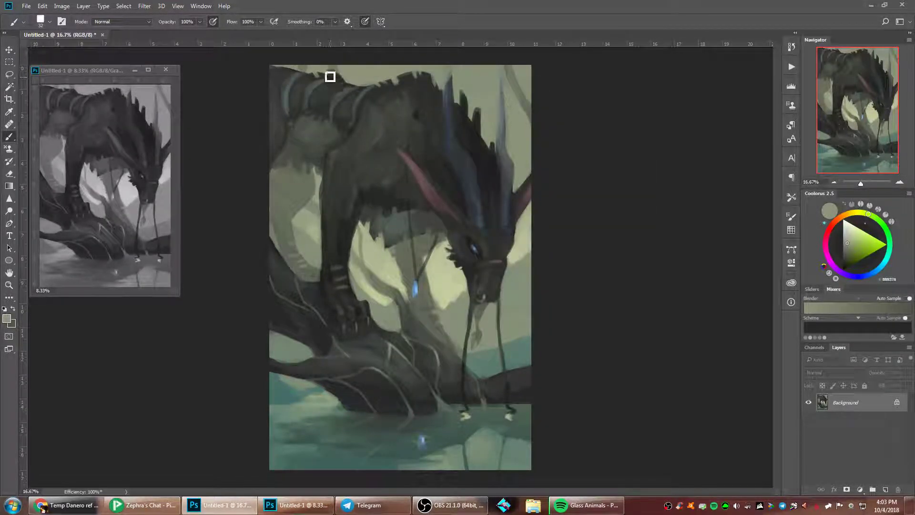
{"action": "left_click", "coordinate": [329, 77], "text": "alt"}
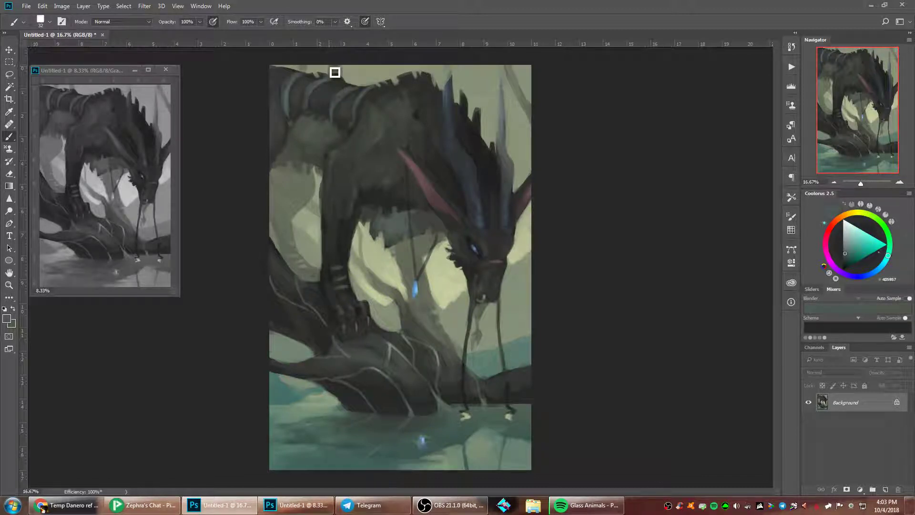
{"action": "left_click", "coordinate": [304, 75], "text": "alt"}
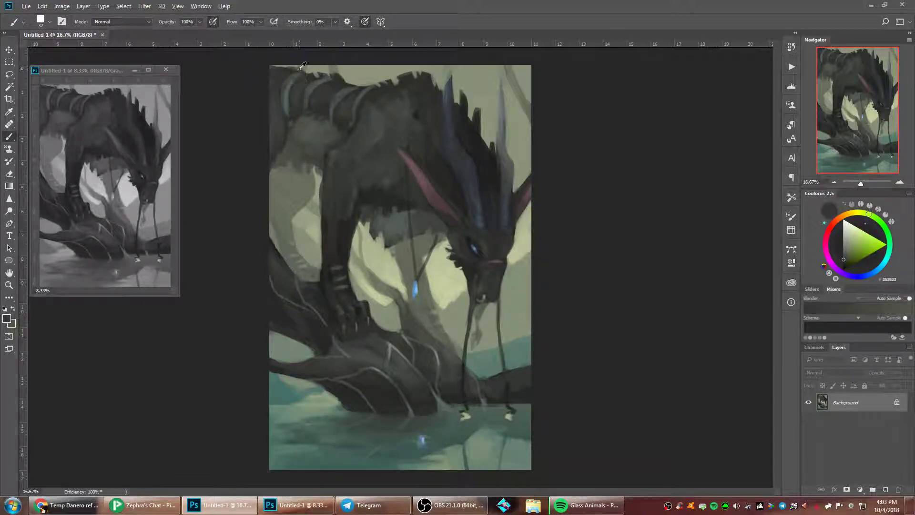
{"action": "left_click_drag", "start_coordinate": [301, 69], "coordinate": [287, 71]}
{"action": "left_click", "coordinate": [313, 65], "text": "alt"}
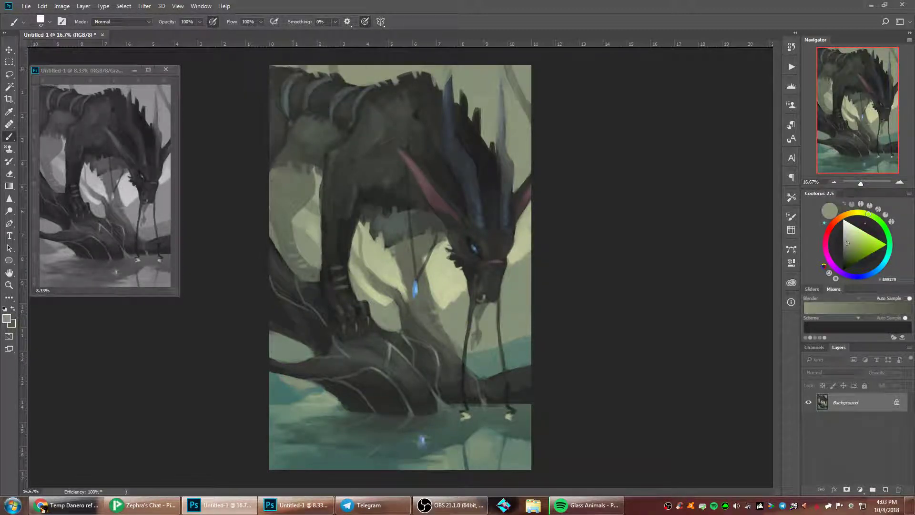
{"action": "left_click", "coordinate": [298, 86], "text": "alt"}
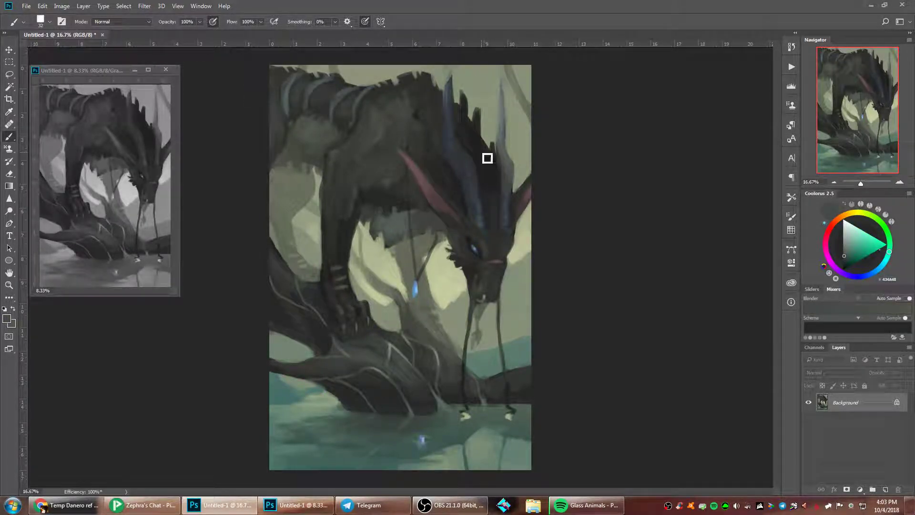
{"action": "left_click_drag", "start_coordinate": [500, 128], "coordinate": [495, 135]}
- Refine the shoulder and neck fur above the pink ear with sampled dark greys, using the brush at 100 px and 39 px
{"action": "left_click", "coordinate": [385, 131], "text": "alt"}
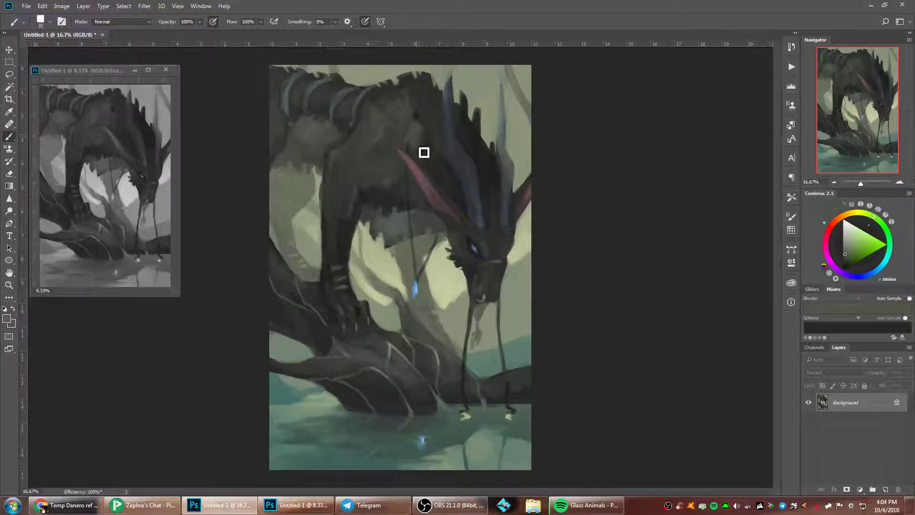
{"action": "right_click", "coordinate": [471, 138]}
{"action": "left_click", "coordinate": [548, 160]}
{"action": "key", "text": "Return"}
{"action": "left_click", "coordinate": [413, 140], "text": "alt"}
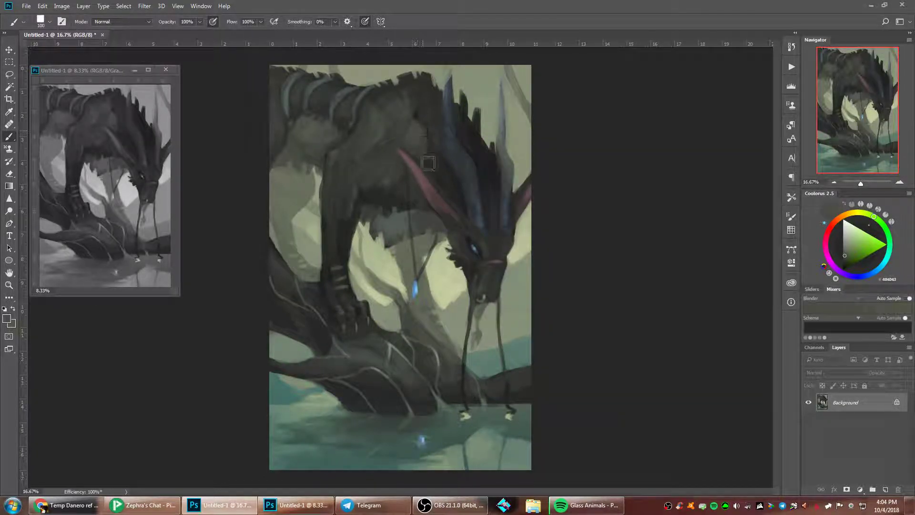
{"action": "right_click", "coordinate": [474, 119]}
{"action": "type", "text": "39"}
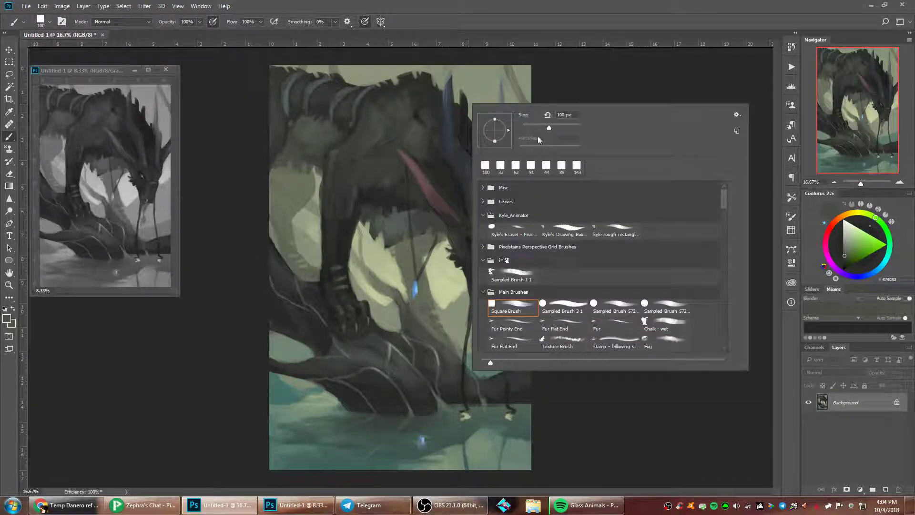
{"action": "key", "text": "Return"}
{"action": "left_click", "coordinate": [406, 124], "text": "alt"}
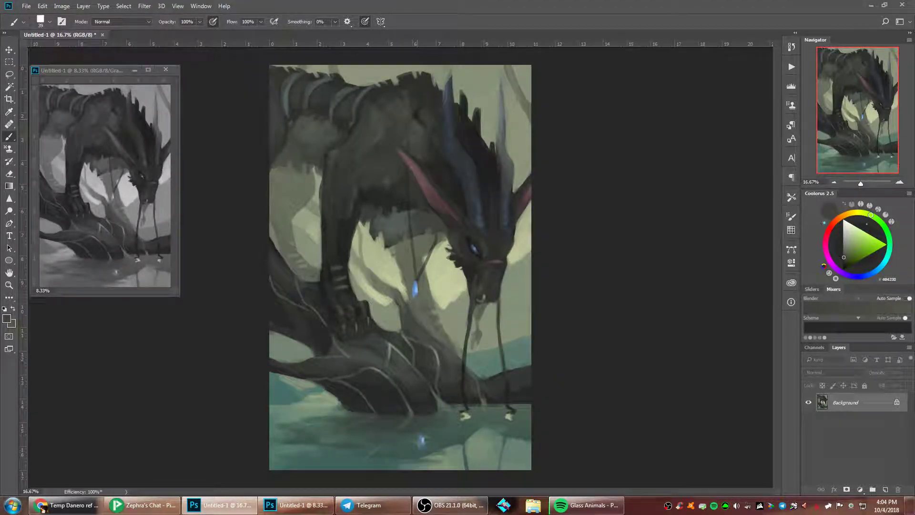
- Set the brush to 187 px and blend the neck shading between the shoulder and the near horn with sampled dark tones
{"action": "left_click", "coordinate": [426, 123], "text": "alt"}
{"action": "right_click", "coordinate": [459, 117]}
{"action": "type", "text": "187"}
{"action": "key", "text": "Return"}
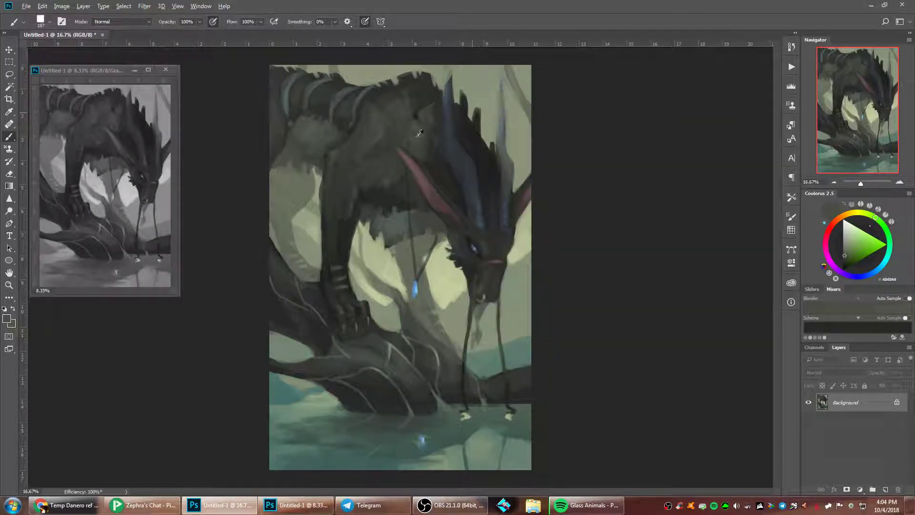
{"action": "left_click", "coordinate": [434, 167], "text": "alt"}
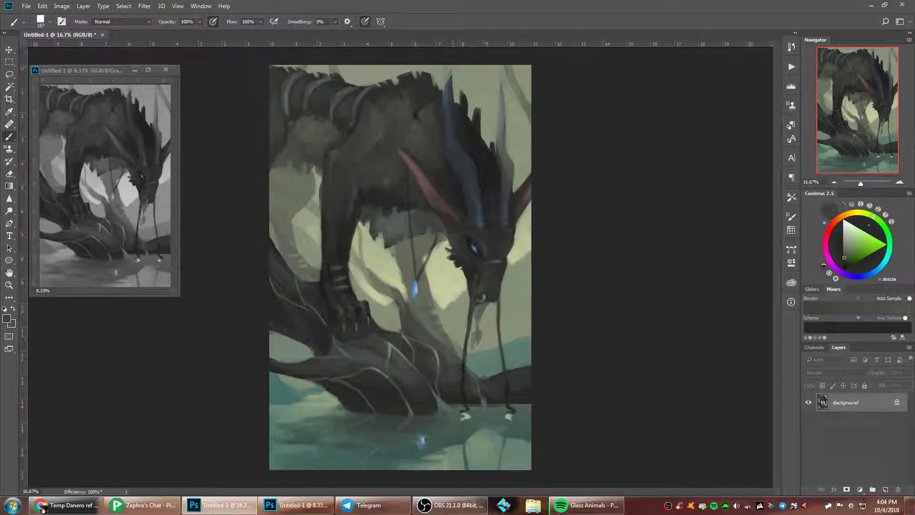
- Touch up the upper neck fur beside the near blue horn with sampled tones, using the brush at 92 px and 48 px
{"action": "right_click", "coordinate": [437, 142]}
{"action": "type", "text": "92"}
{"action": "key", "text": "Return"}
{"action": "left_click", "coordinate": [451, 91], "text": "alt"}
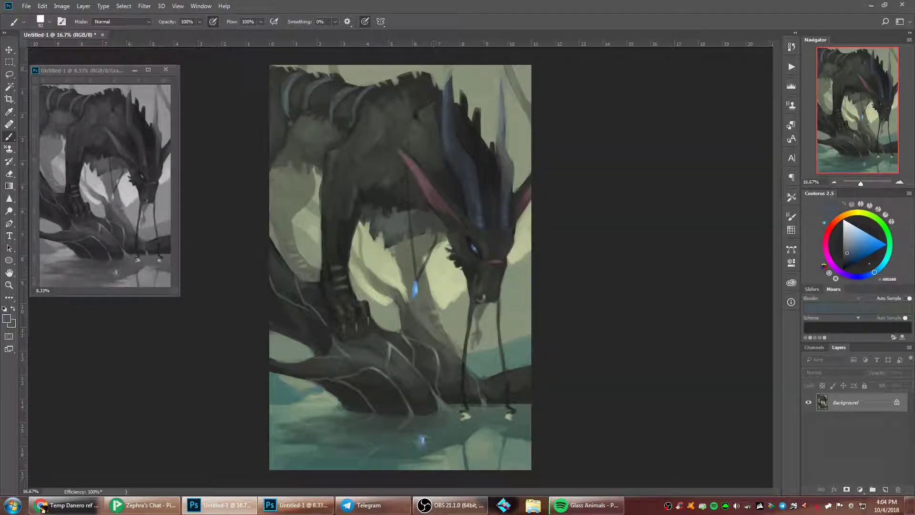
{"action": "left_click", "coordinate": [421, 144], "text": "alt"}
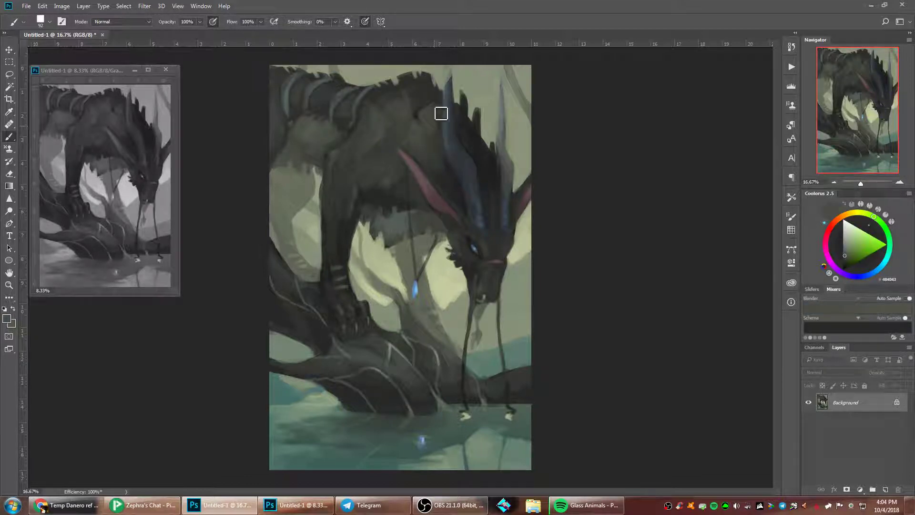
{"action": "right_click", "coordinate": [441, 122]}
{"action": "left_click", "coordinate": [506, 145]}
{"action": "key", "text": "Return"}
{"action": "left_click", "coordinate": [424, 102], "text": "alt"}
{"action": "left_click", "coordinate": [440, 106], "text": "alt"}
- Sharpen the dark mane spikes between the two horns with sampled dark and grey-green background tones
{"action": "left_click", "coordinate": [483, 252], "text": "alt"}
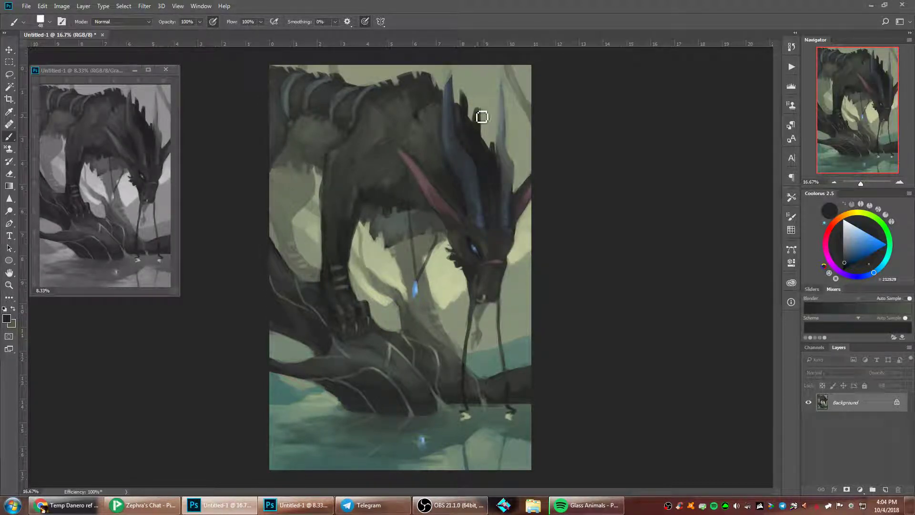
{"action": "left_click", "coordinate": [484, 115], "text": "alt"}
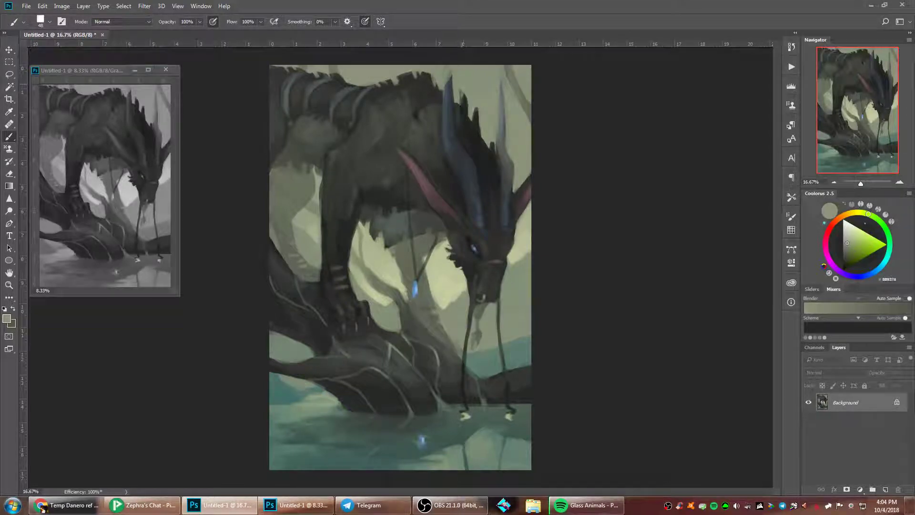
{"action": "left_click", "coordinate": [467, 105], "text": "alt"}
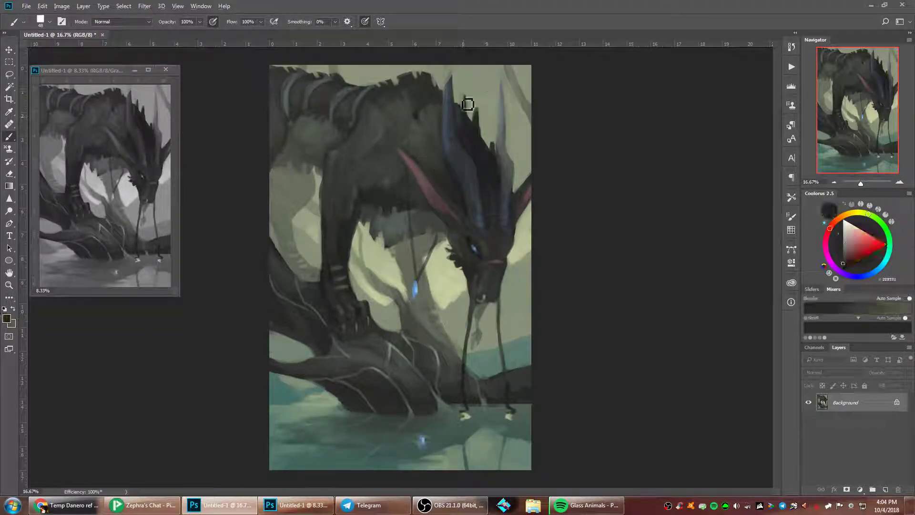
{"action": "left_click_drag", "start_coordinate": [467, 108], "coordinate": [464, 94]}
{"action": "left_click", "coordinate": [502, 146], "text": "alt"}
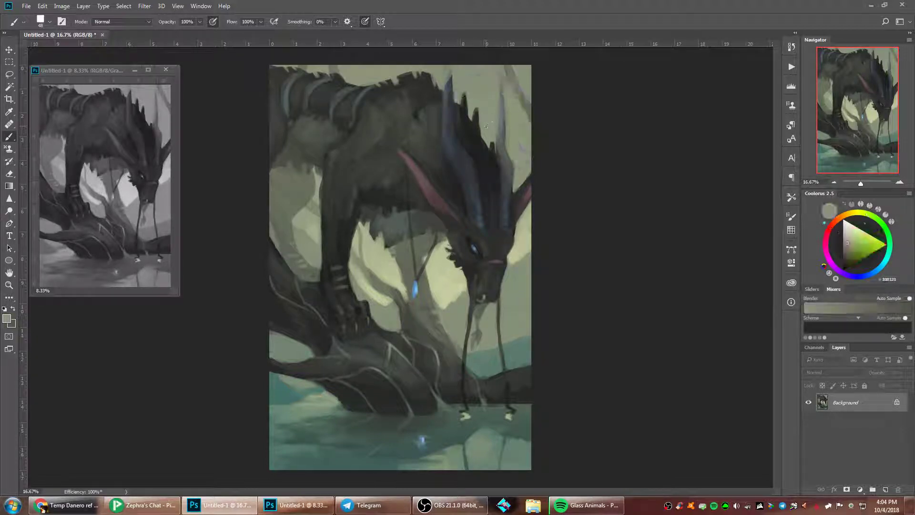
- Set the brush to 37 px and add grey detail strokes to the mane spikes beside the near horn
{"action": "left_click", "coordinate": [508, 166], "text": "alt"}
{"action": "right_click", "coordinate": [482, 124]}
{"action": "left_click_drag", "start_coordinate": [548, 143], "coordinate": [545, 144]}
{"action": "left_click", "coordinate": [569, 70]}
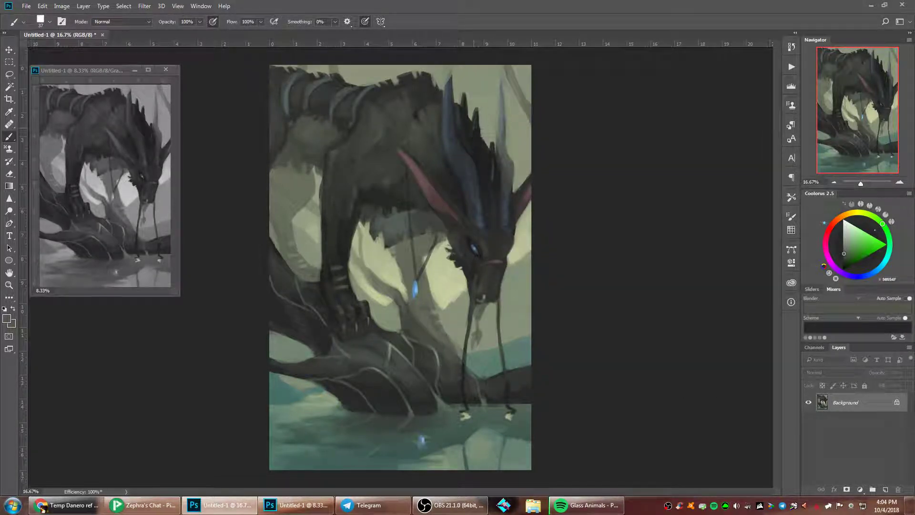
{"action": "left_click_drag", "start_coordinate": [468, 120], "coordinate": [473, 109]}
- Set the brush to 84 px and reshape the lower mane between the horns with sampled dark and background tones
{"action": "right_click", "coordinate": [495, 126]}
{"action": "left_click", "coordinate": [487, 143]}
{"action": "left_click", "coordinate": [486, 148], "text": "alt"}
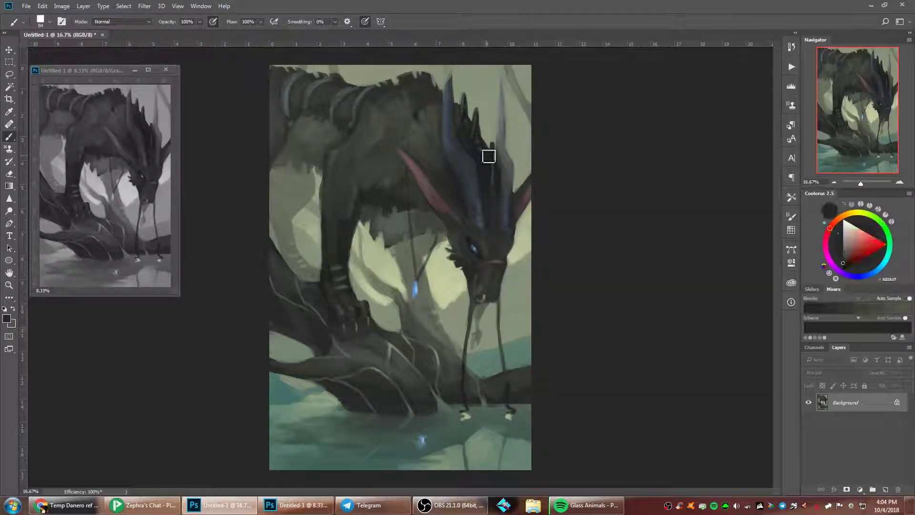
{"action": "left_click_drag", "start_coordinate": [488, 155], "coordinate": [491, 146]}
{"action": "left_click", "coordinate": [490, 164], "text": "alt"}
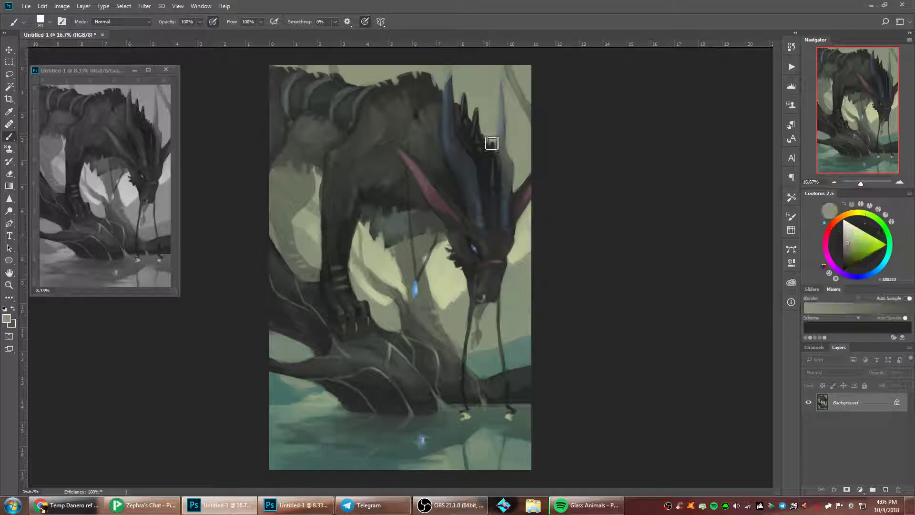
- Set the brush to 40 px and paint small pointed tufts on the mane's edge next to the far horn
{"action": "right_click", "coordinate": [479, 114]}
{"action": "left_click", "coordinate": [531, 132]}
{"action": "key", "text": "Return"}
{"action": "left_click_drag", "start_coordinate": [490, 146], "coordinate": [496, 147]}
- Clean up the belly fur's lower edge and the background trunk beneath it with sampled dark, grey and pale green tones
{"action": "left_click", "coordinate": [466, 251], "text": "alt"}
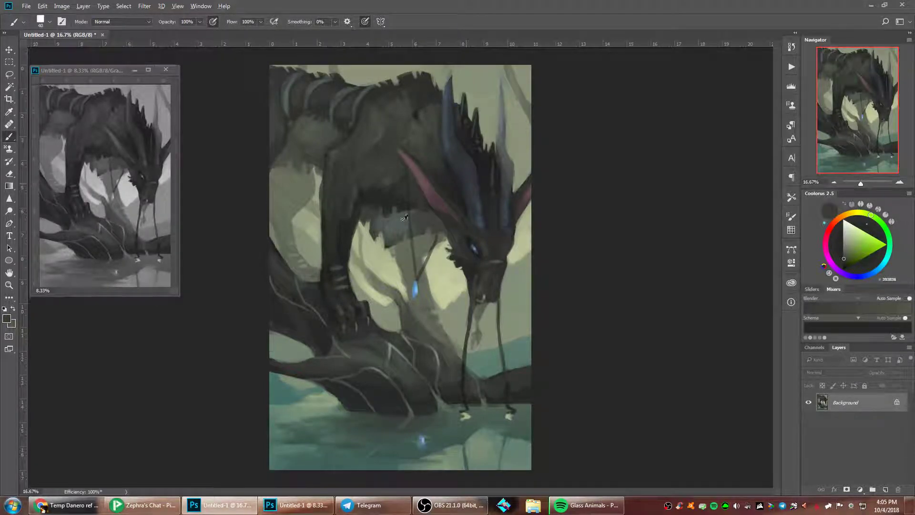
{"action": "left_click", "coordinate": [406, 245], "text": "alt"}
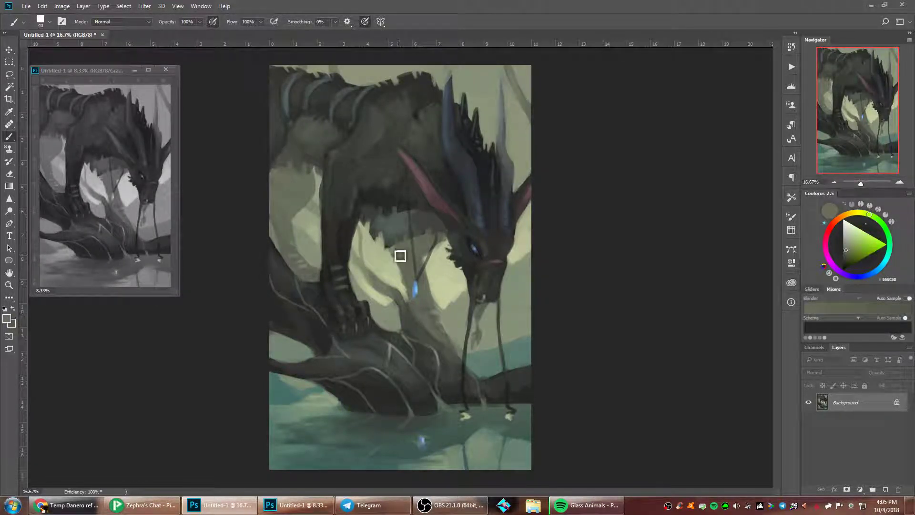
{"action": "left_click", "coordinate": [391, 261], "text": "alt"}
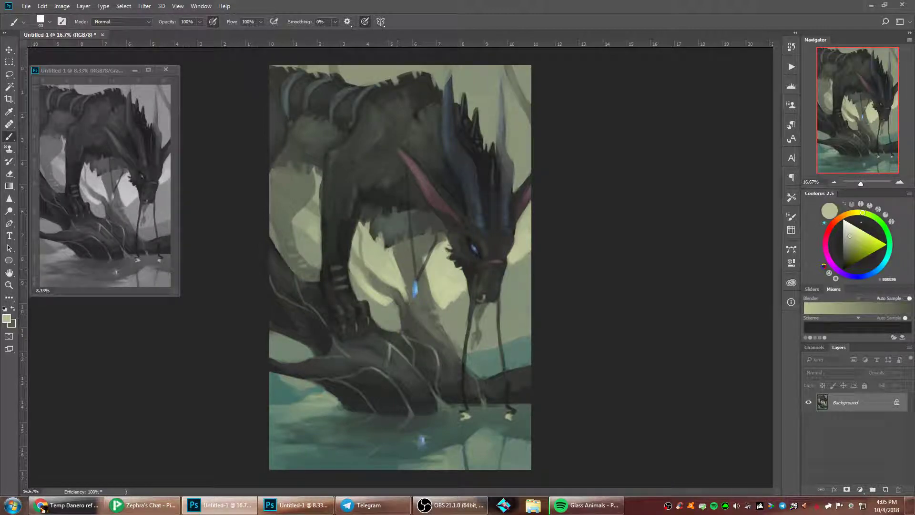
{"action": "left_click", "coordinate": [431, 271], "text": "alt"}
- Set the brush to 78 px and touch up the front leg and the background behind it with sampled tones
{"action": "right_click", "coordinate": [406, 174]}
{"action": "left_click", "coordinate": [472, 191]}
{"action": "left_click", "coordinate": [455, 140]}
{"action": "left_click", "coordinate": [329, 182], "text": "alt"}
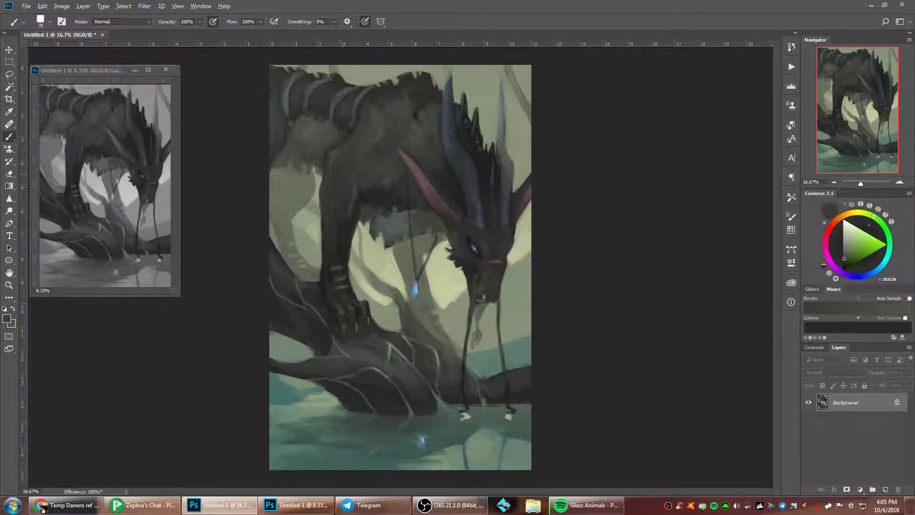
{"action": "left_click", "coordinate": [294, 212], "text": "alt"}
- Set the brush to 48 px and refine the rear belly fur edge and the background trunk below it with sampled tones
{"action": "right_click", "coordinate": [327, 185]}
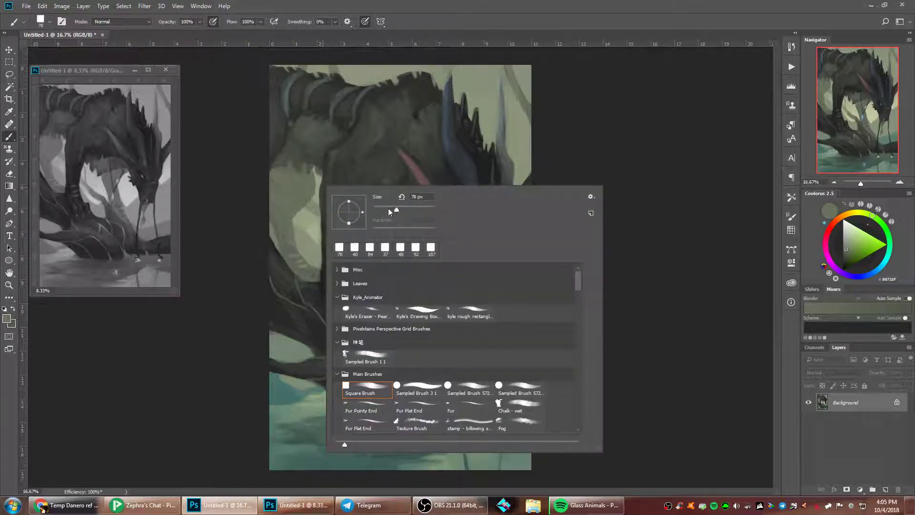
{"action": "type", "text": "48"}
{"action": "key", "text": "Return"}
{"action": "left_click", "coordinate": [308, 214], "text": "alt"}
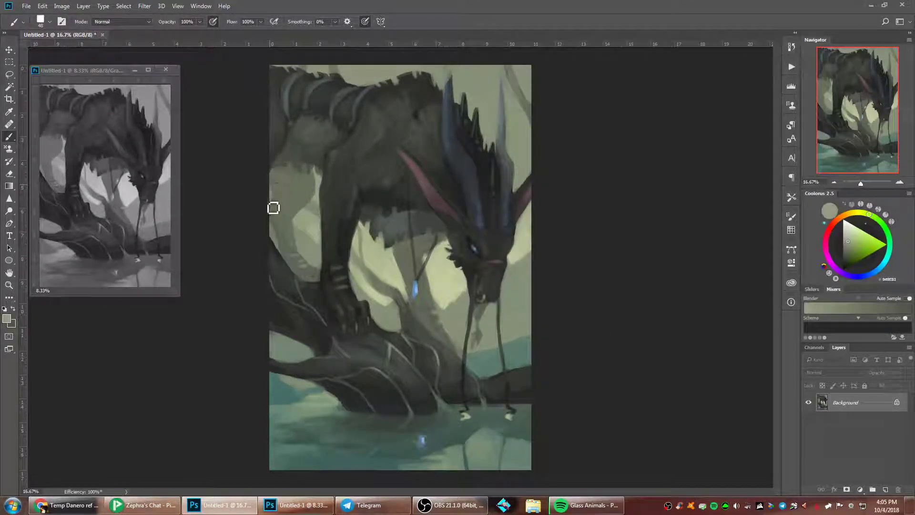
{"action": "left_click", "coordinate": [308, 186], "text": "alt"}
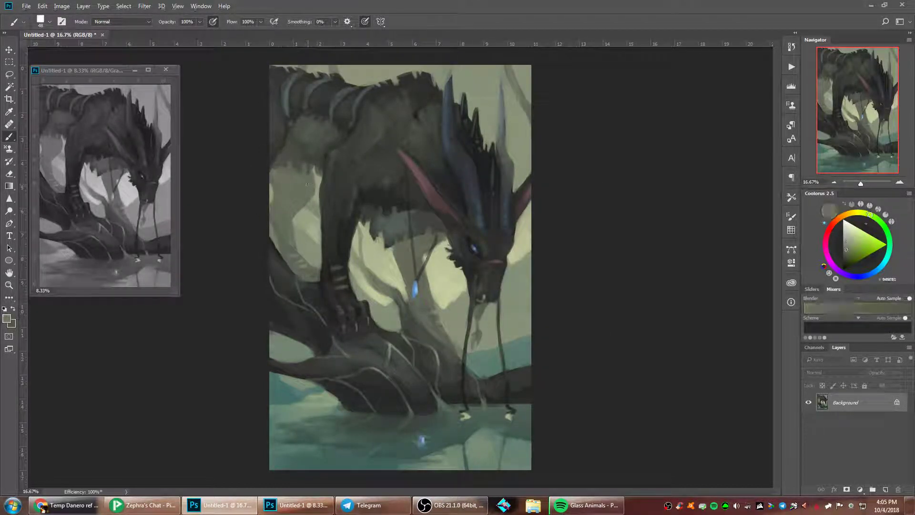
{"action": "left_click_drag", "start_coordinate": [309, 182], "coordinate": [293, 176]}
{"action": "left_click", "coordinate": [285, 160], "text": "alt"}
{"action": "left_click", "coordinate": [287, 158], "text": "alt"}
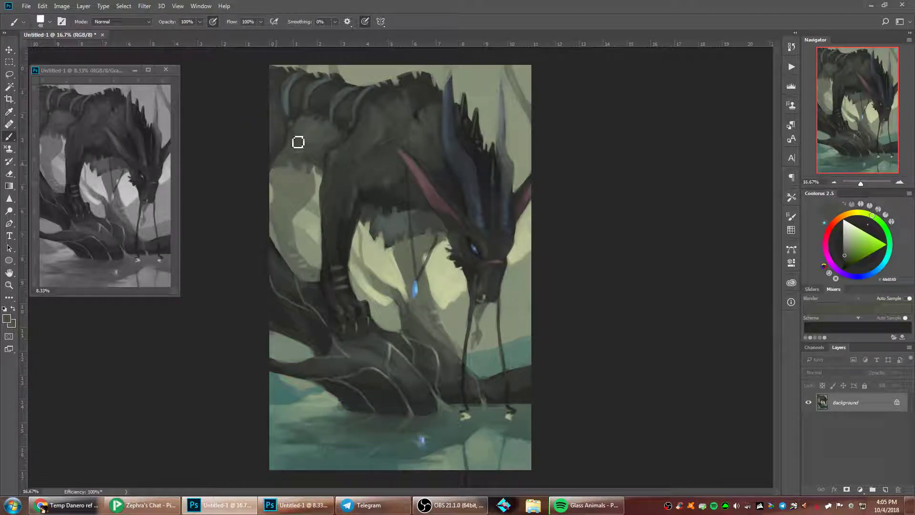
- Set the brush to 100 px and rework the log's upper surface just beside the front paw with sampled grey-brown tones
{"action": "right_click", "coordinate": [485, 233]}
{"action": "left_click", "coordinate": [558, 246]}
{"action": "left_click", "coordinate": [446, 274], "text": "alt"}
{"action": "left_click", "coordinate": [385, 348], "text": "alt"}
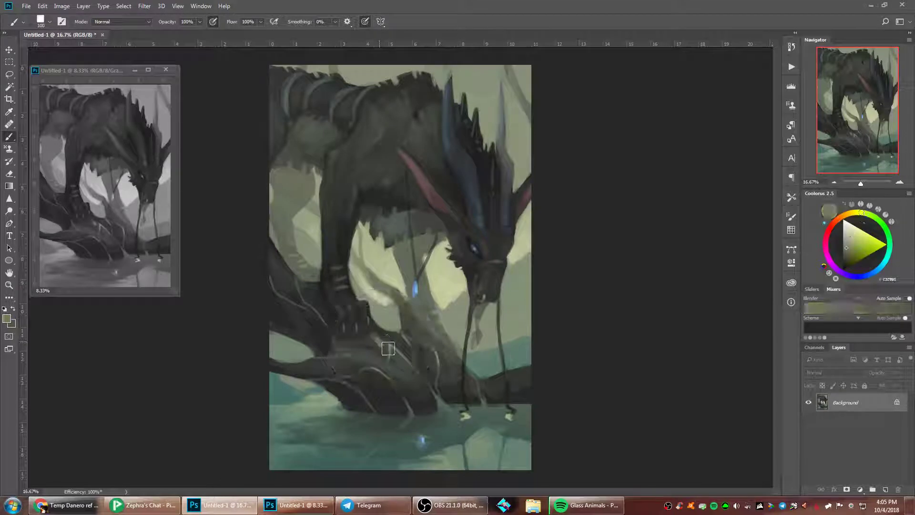
{"action": "mouse_move", "coordinate": [389, 336]}
{"action": "left_mouse_down"}
{"action": "mouse_move", "coordinate": [387, 350]}
{"action": "mouse_move", "coordinate": [378, 339]}
{"action": "left_mouse_up"}
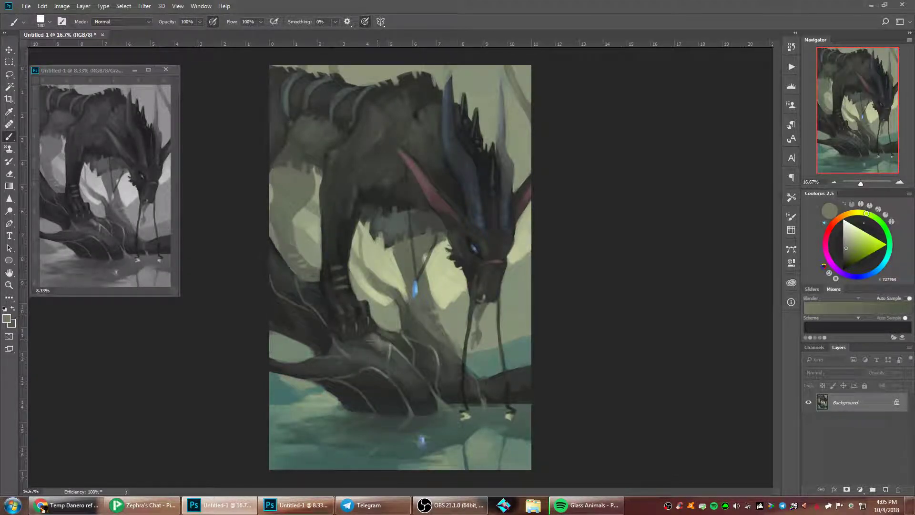
{"action": "left_click", "coordinate": [367, 338], "text": "alt"}
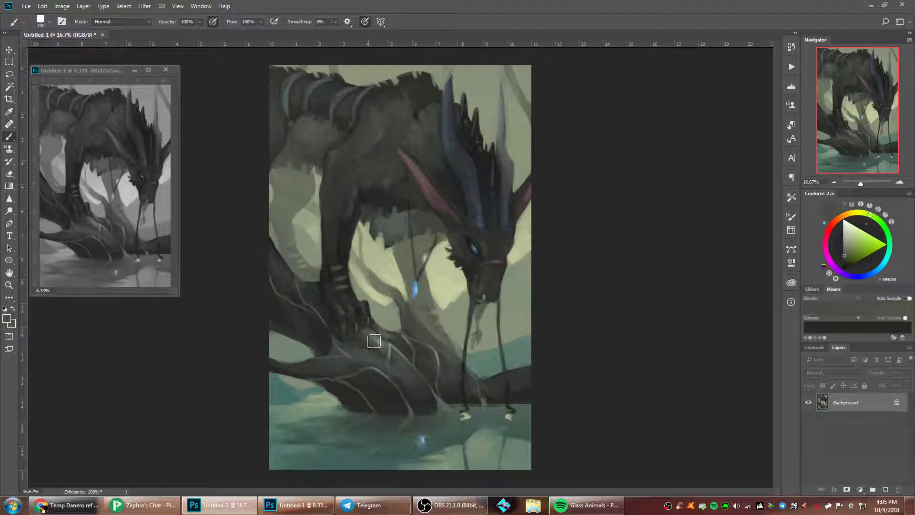
{"action": "left_click", "coordinate": [381, 342], "text": "alt"}
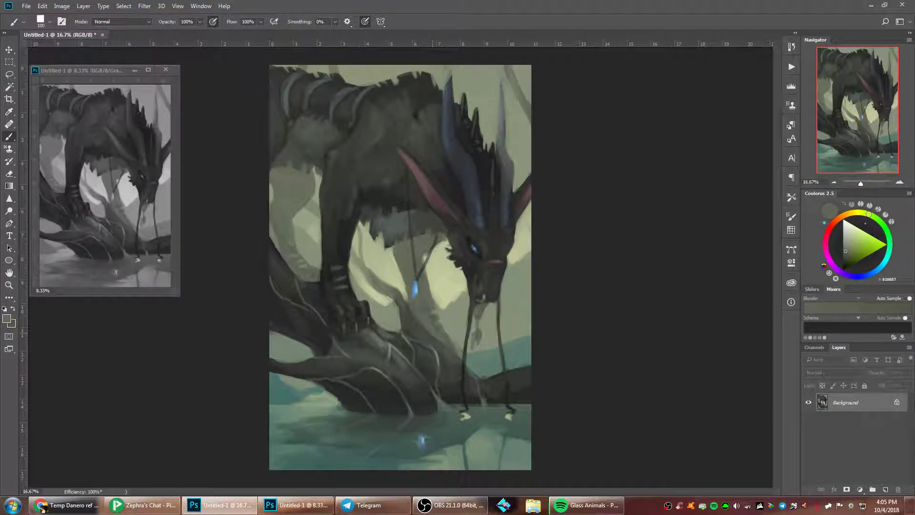
- Set the brush to 72 px and paint dark curving branches across the lower left corner of the water
{"action": "right_click", "coordinate": [498, 341]}
{"action": "left_click_drag", "start_coordinate": [576, 252], "coordinate": [569, 254]}
{"action": "left_click", "coordinate": [320, 328]}
{"action": "left_click", "coordinate": [284, 308], "text": "alt"}
{"action": "mouse_move", "coordinate": [262, 396]}
{"action": "left_mouse_down"}
{"action": "mouse_move", "coordinate": [309, 459]}
{"action": "mouse_move", "coordinate": [346, 491]}
{"action": "left_mouse_up"}
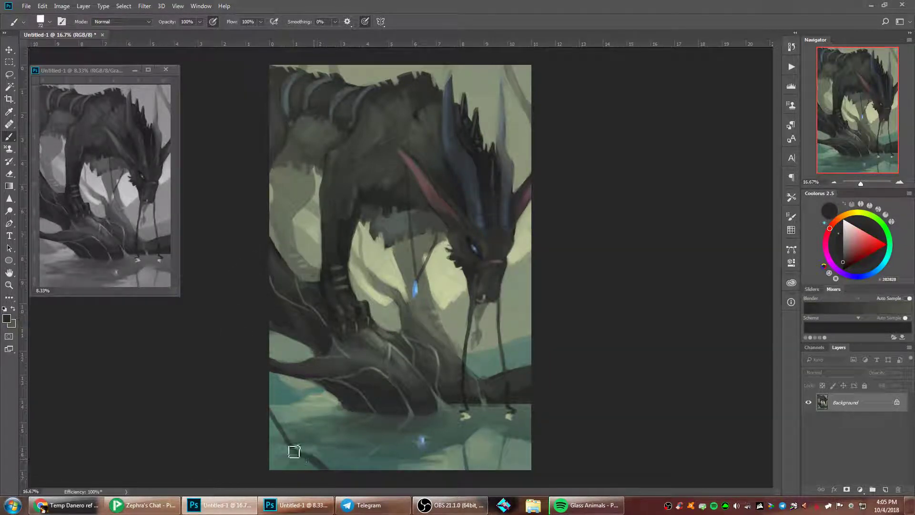
{"action": "left_click_drag", "start_coordinate": [284, 433], "coordinate": [262, 403]}
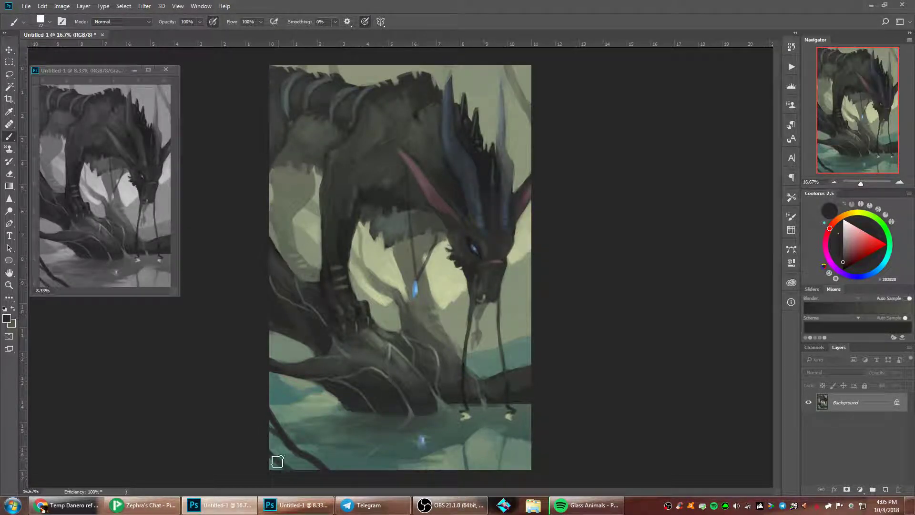
- Add more thin dark curving branches beside the existing ones in the lower left corner of the water
{"action": "left_click_drag", "start_coordinate": [269, 436], "coordinate": [295, 475]}
{"action": "left_click_drag", "start_coordinate": [265, 430], "coordinate": [294, 474]}
- Set the brush to 32 px and dab pale yellow-green light glints on the water with a tone sampled from the background
{"action": "right_click", "coordinate": [495, 292]}
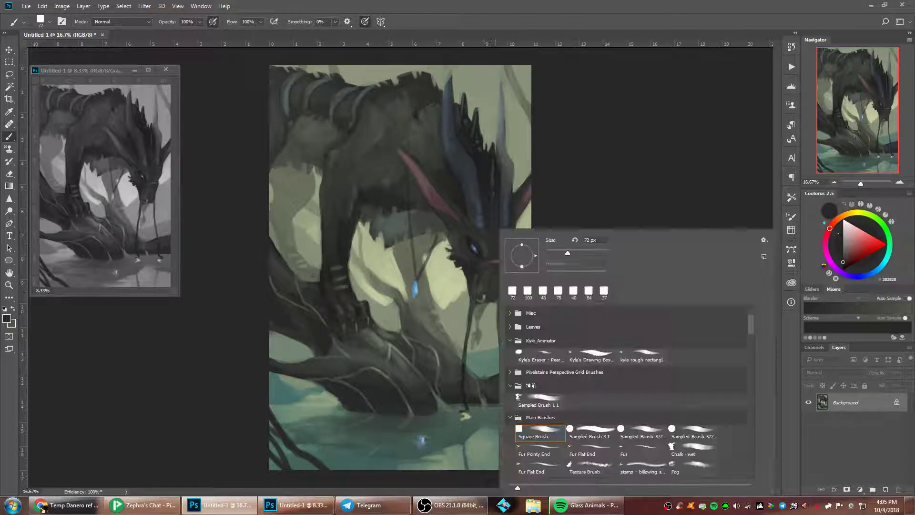
{"action": "left_click", "coordinate": [563, 253]}
{"action": "left_click", "coordinate": [565, 253]}
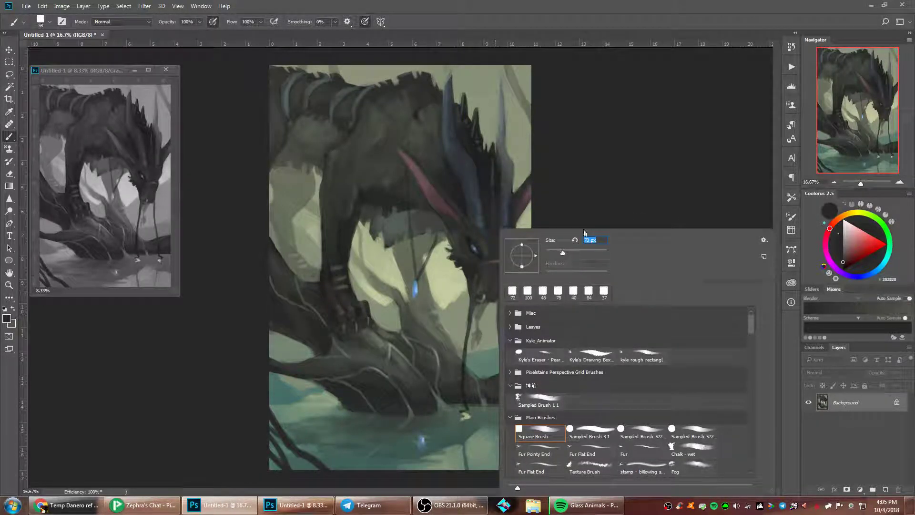
{"action": "left_click", "coordinate": [444, 288], "text": "alt"}
{"action": "right_click", "coordinate": [514, 262]}
{"action": "left_click", "coordinate": [575, 253]}
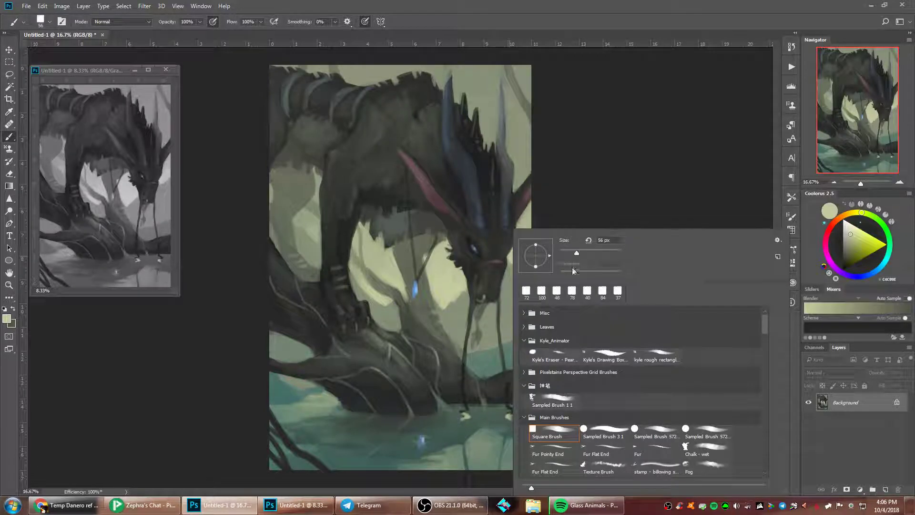
{"action": "left_click", "coordinate": [491, 443]}
{"action": "mouse_move", "coordinate": [496, 442]}
{"action": "left_mouse_down"}
{"action": "mouse_move", "coordinate": [454, 459]}
{"action": "mouse_move", "coordinate": [500, 433]}
{"action": "left_mouse_up"}
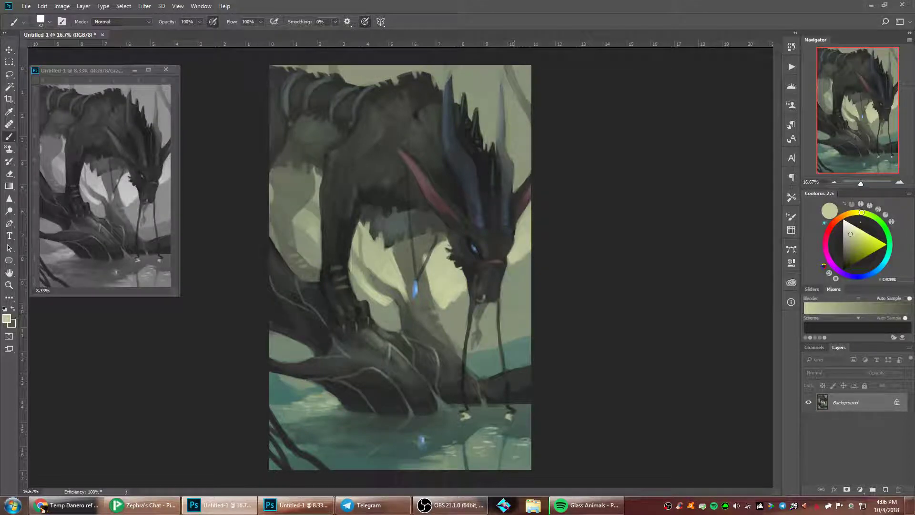
- Set the brush to 89 px and broaden the pale light reflections on the water below the creature's muzzle
{"action": "right_click", "coordinate": [479, 299]}
{"action": "left_click", "coordinate": [552, 290]}
{"action": "key", "text": "Return"}
{"action": "mouse_move", "coordinate": [478, 428]}
{"action": "left_mouse_down"}
{"action": "mouse_move", "coordinate": [496, 429]}
{"action": "mouse_move", "coordinate": [471, 431]}
{"action": "mouse_move", "coordinate": [481, 434]}
{"action": "left_mouse_up"}
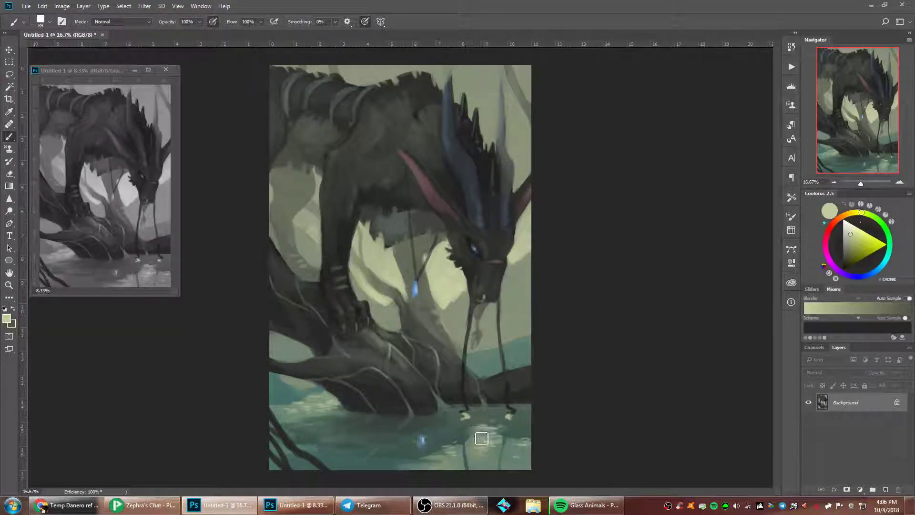
{"action": "left_click", "coordinate": [454, 434]}
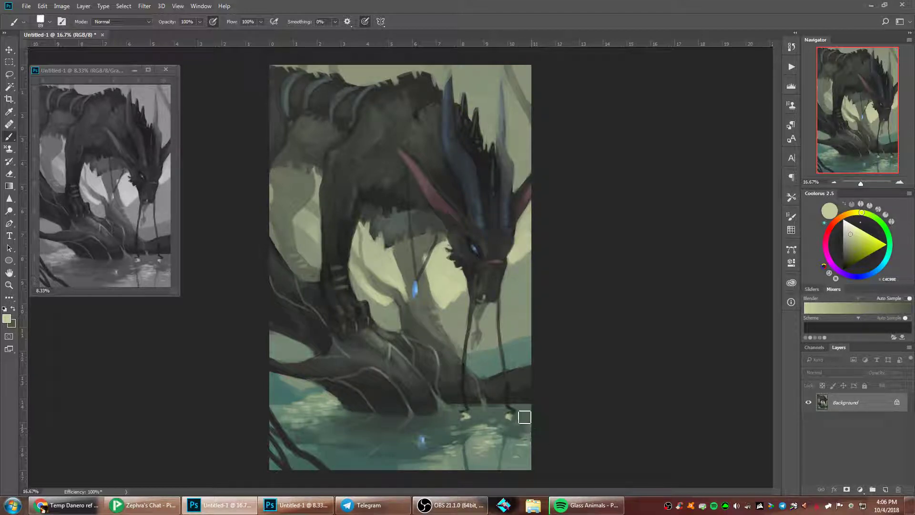
- Touch up the log's waterline near the right edge of the painting with sampled dark and grey-green tones
{"action": "left_click", "coordinate": [488, 402], "text": "alt"}
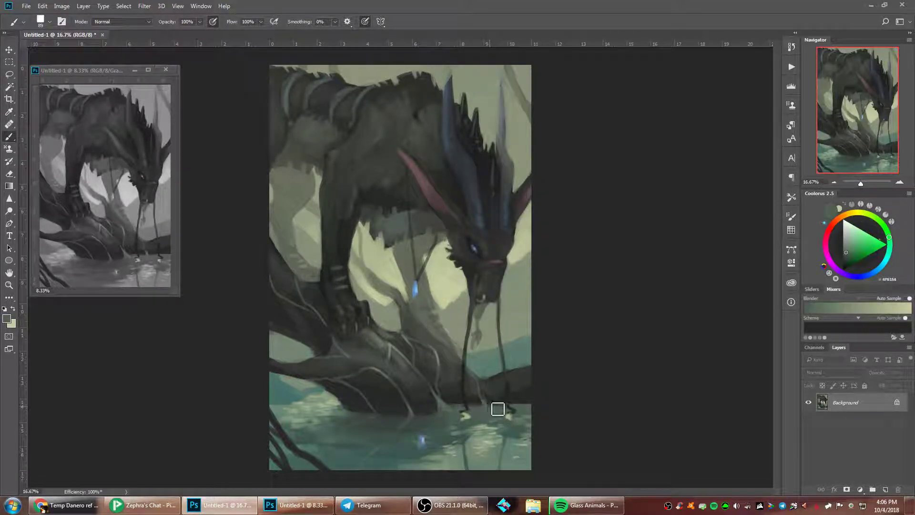
{"action": "left_click", "coordinate": [509, 408], "text": "alt"}
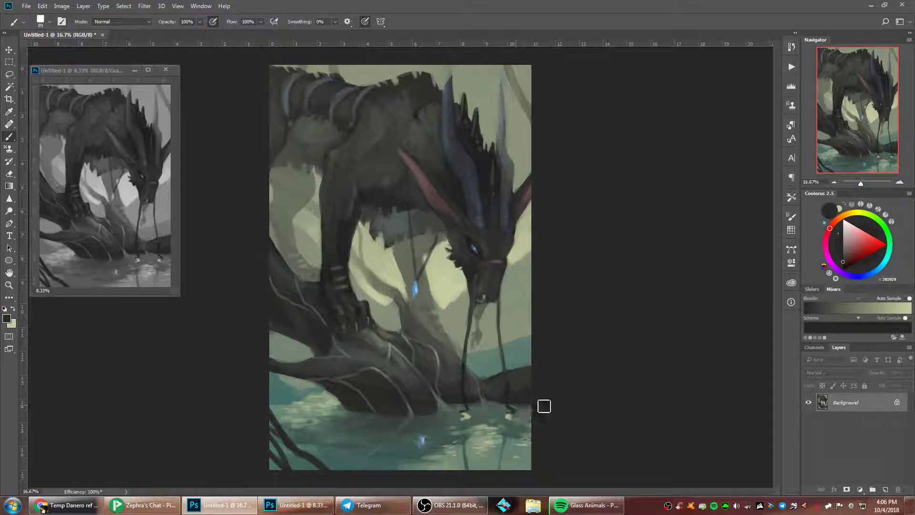
{"action": "left_click", "coordinate": [525, 417], "text": "alt"}
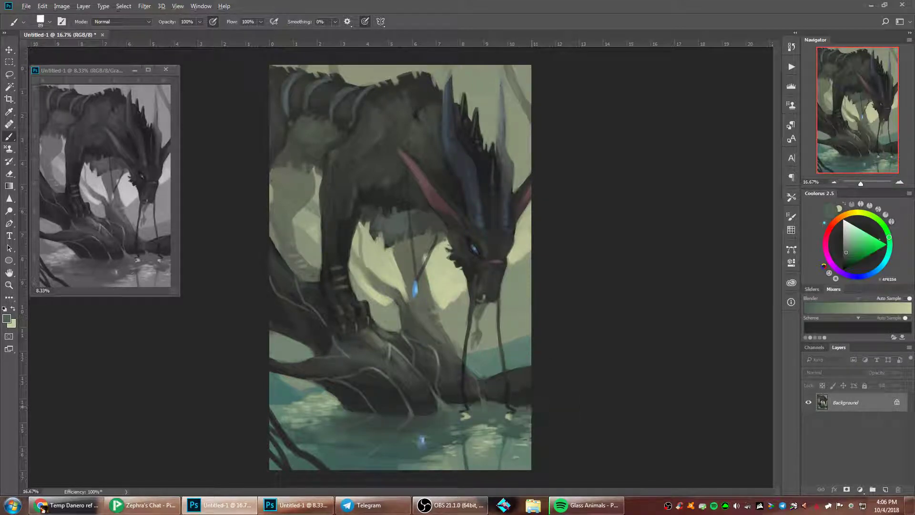
- Choose a lighter pale yellow and rework the background glow and trunk around the hanging blue pendant with sampled tones
{"action": "key", "text": "x"}
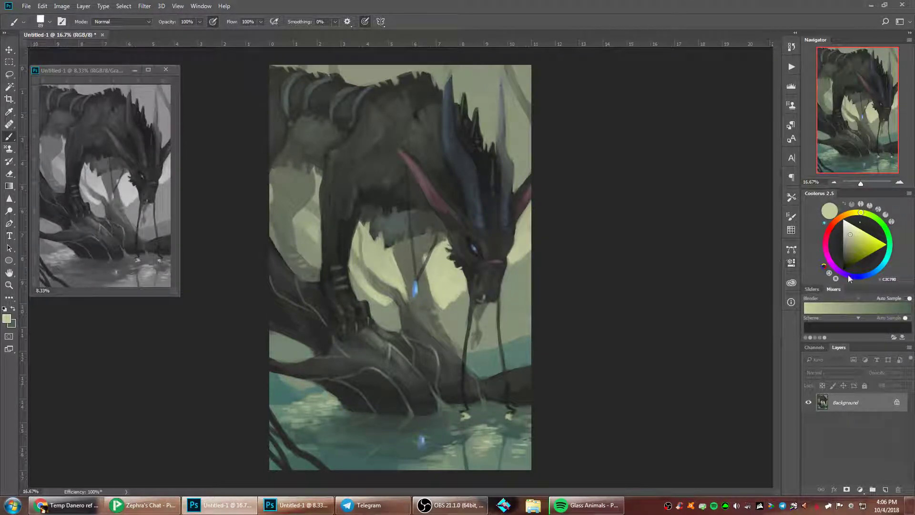
{"action": "left_click", "coordinate": [852, 231]}
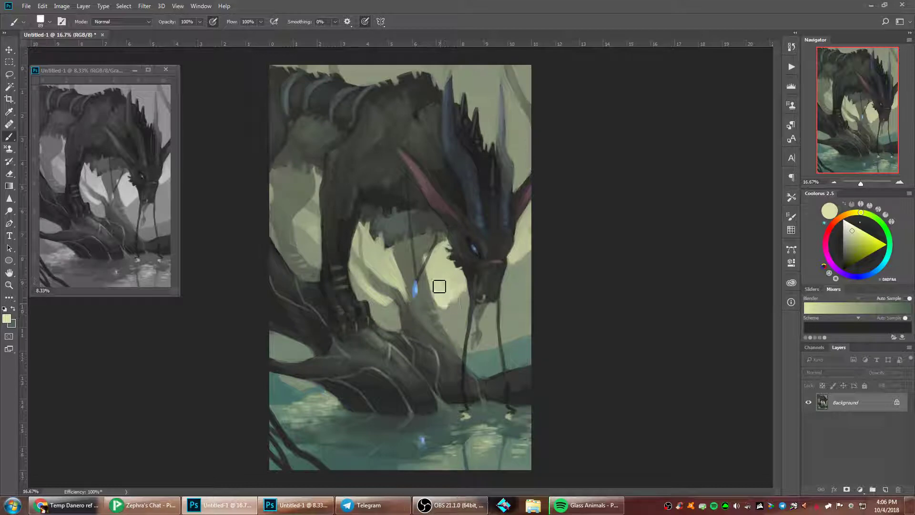
{"action": "left_click", "coordinate": [437, 286], "text": "alt"}
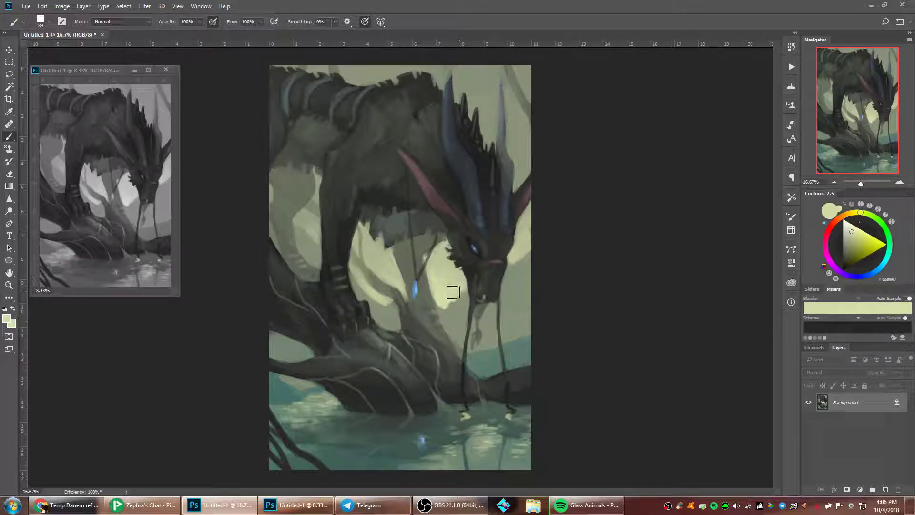
{"action": "mouse_move", "coordinate": [400, 283]}
{"action": "left_mouse_down"}
{"action": "mouse_move", "coordinate": [408, 293]}
{"action": "mouse_move", "coordinate": [398, 288]}
{"action": "mouse_move", "coordinate": [387, 300]}
{"action": "mouse_move", "coordinate": [411, 301]}
{"action": "left_mouse_up"}
{"action": "left_click", "coordinate": [407, 296], "text": "alt"}
{"action": "left_click", "coordinate": [402, 286], "text": "alt"}
{"action": "mouse_move", "coordinate": [393, 268]}
{"action": "left_mouse_down"}
{"action": "mouse_move", "coordinate": [397, 280]}
{"action": "mouse_move", "coordinate": [463, 281]}
{"action": "left_mouse_up"}
{"action": "left_click", "coordinate": [438, 290], "text": "alt"}
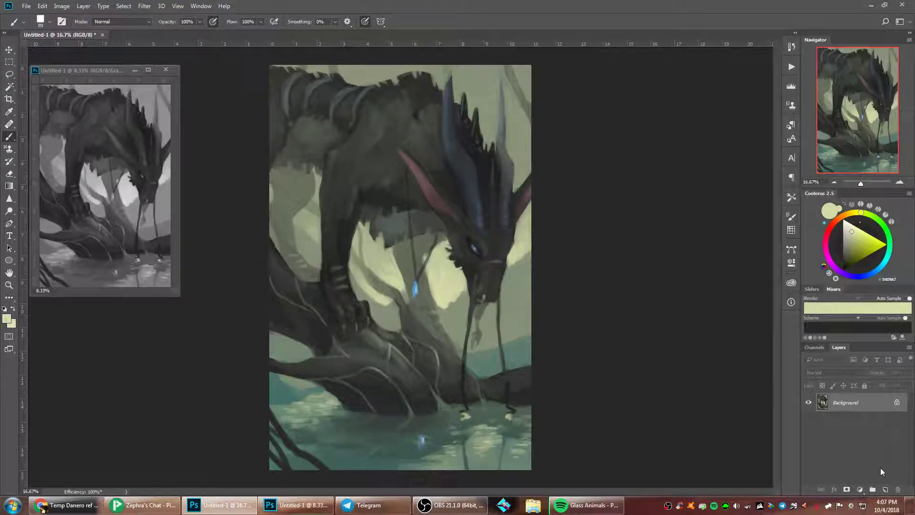
- Add a new layer above the background and select the Sparkles brush preset
{"action": "left_click", "coordinate": [886, 489]}
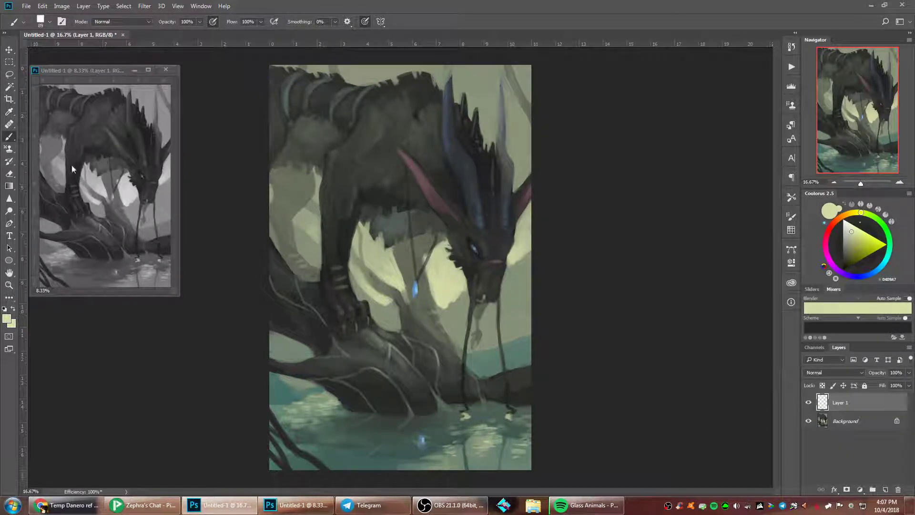
{"action": "right_click", "coordinate": [387, 203]}
{"action": "left_click_drag", "start_coordinate": [638, 295], "coordinate": [639, 309]}
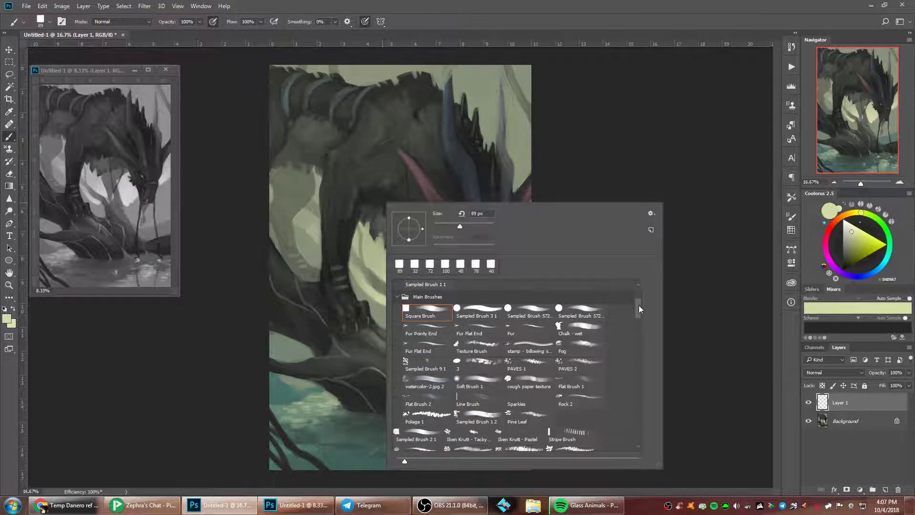
{"action": "left_click", "coordinate": [518, 403]}
{"action": "key", "text": "Return"}
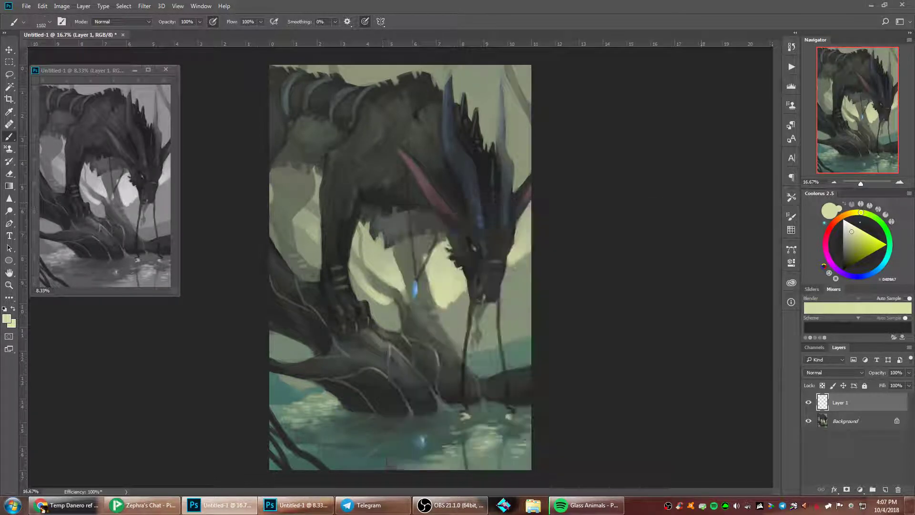
- Set the brush's angle jitter to 27% with Pen Pressure control in its shape dynamics
{"action": "left_click", "coordinate": [791, 220]}
{"action": "left_click", "coordinate": [790, 218]}
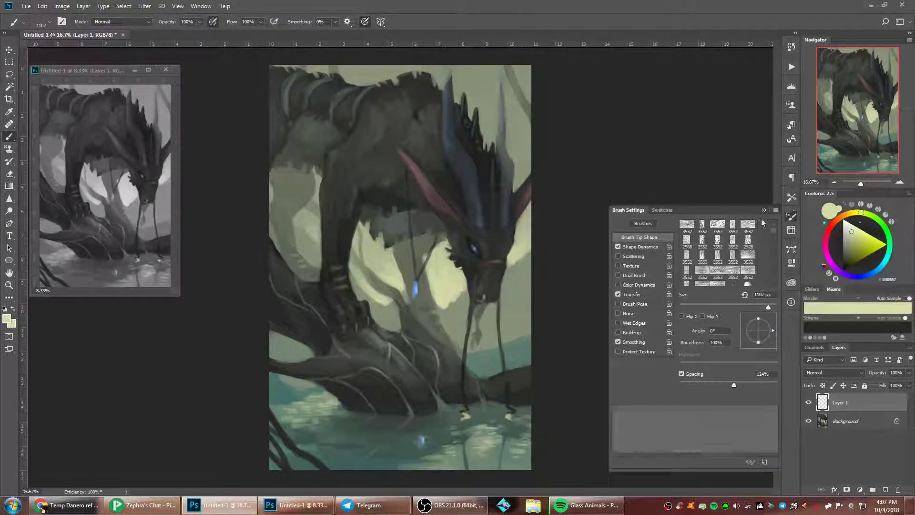
{"action": "left_click", "coordinate": [640, 246]}
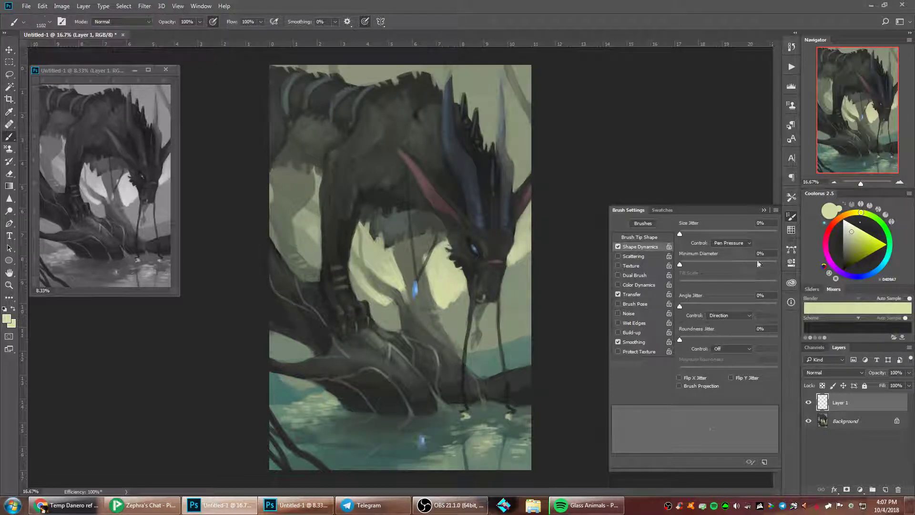
{"action": "left_click_drag", "start_coordinate": [693, 308], "coordinate": [706, 307]}
{"action": "left_click", "coordinate": [729, 315]}
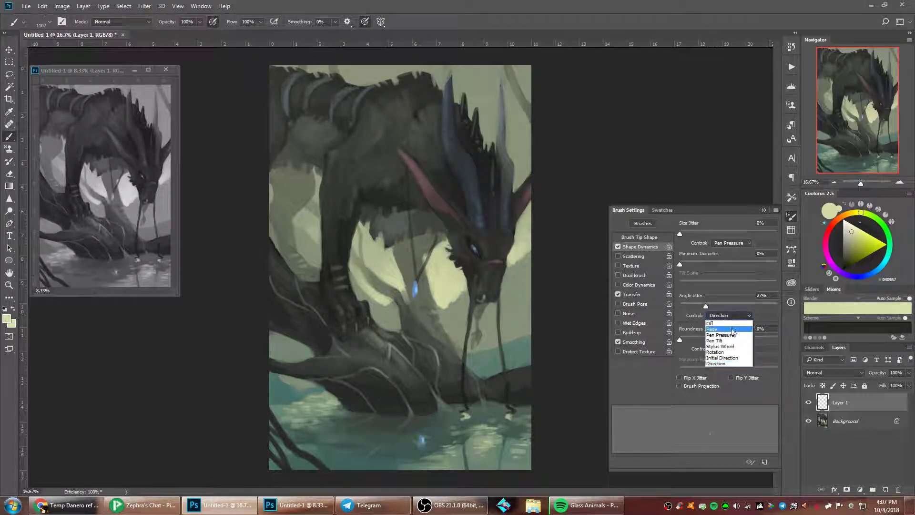
{"action": "left_click", "coordinate": [732, 335]}
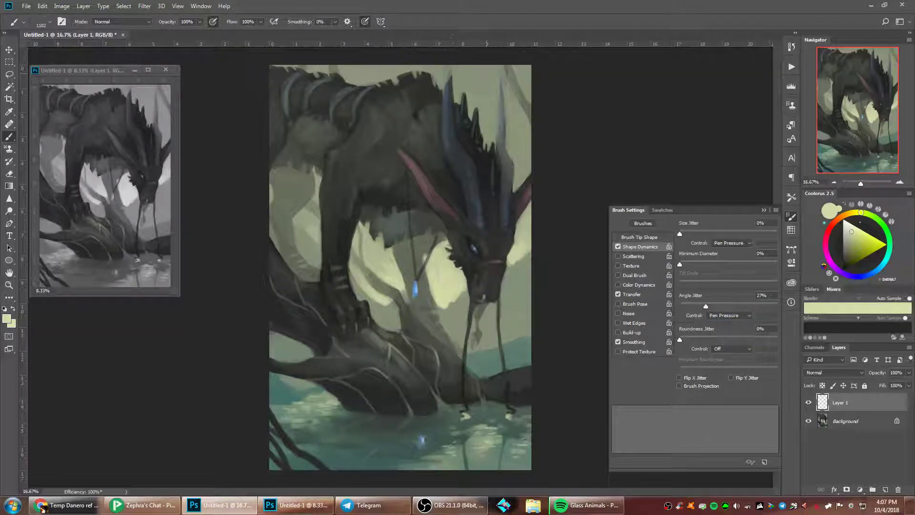
- Scatter pale sparkles over the upper background and middle of the painting, and erase those that overlap the creature
{"action": "left_click", "coordinate": [516, 114]}
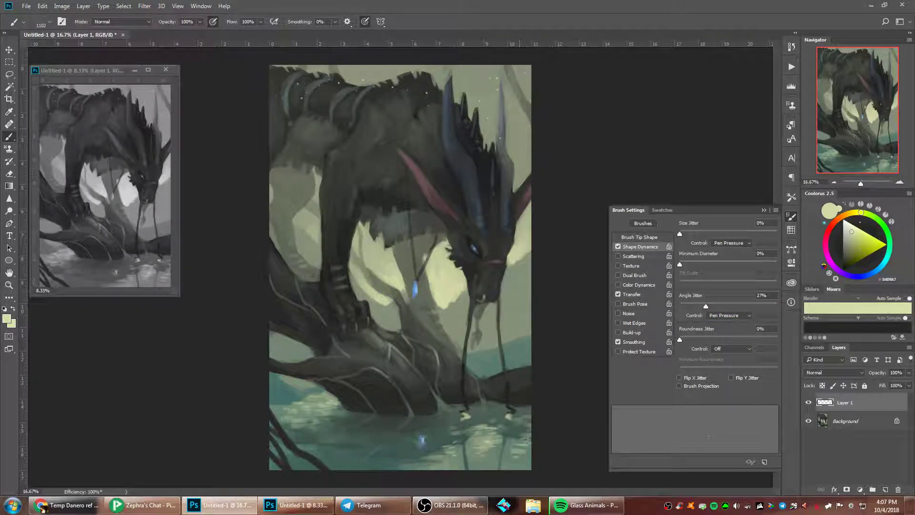
{"action": "left_click", "coordinate": [532, 171]}
{"action": "left_click", "coordinate": [368, 246]}
{"action": "left_click", "coordinate": [11, 174]}
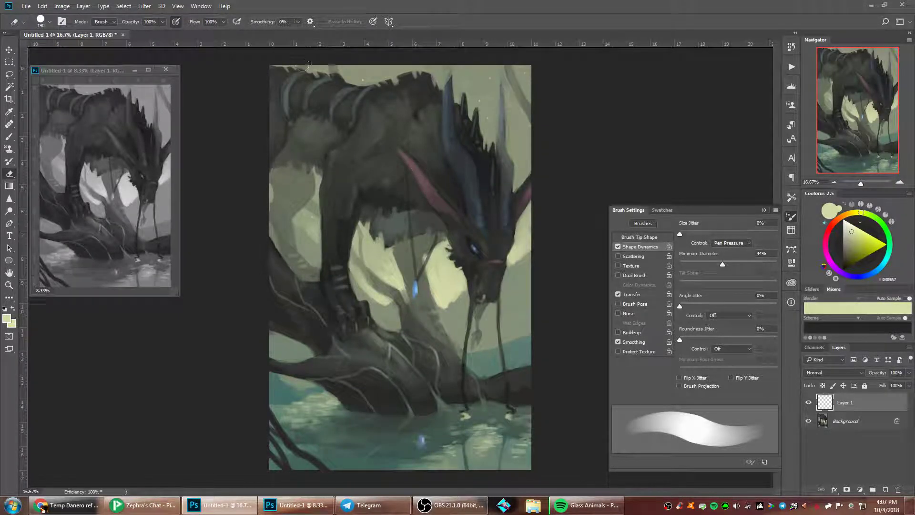
- Add another layer on top with the Overlay blend mode, ready for the Gradient tool
{"action": "left_click", "coordinate": [885, 489]}
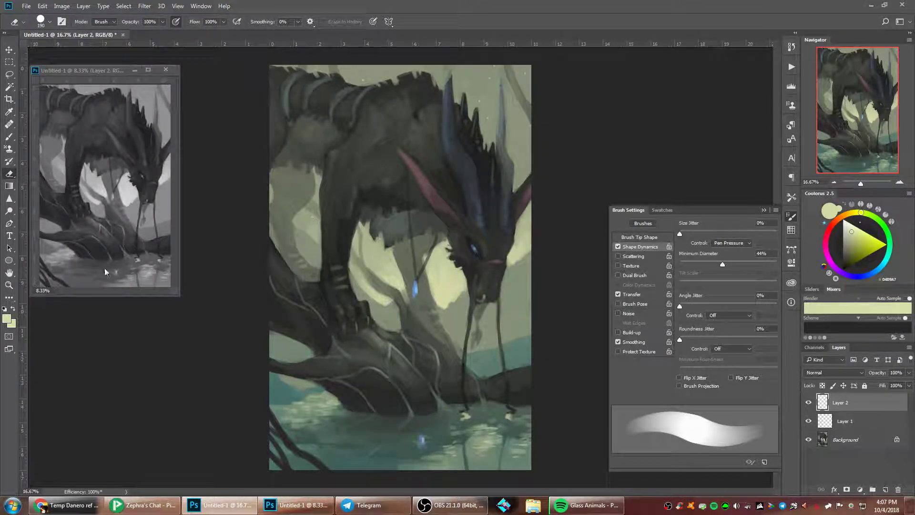
{"action": "key", "text": "g"}
{"action": "left_click", "coordinate": [834, 372]}
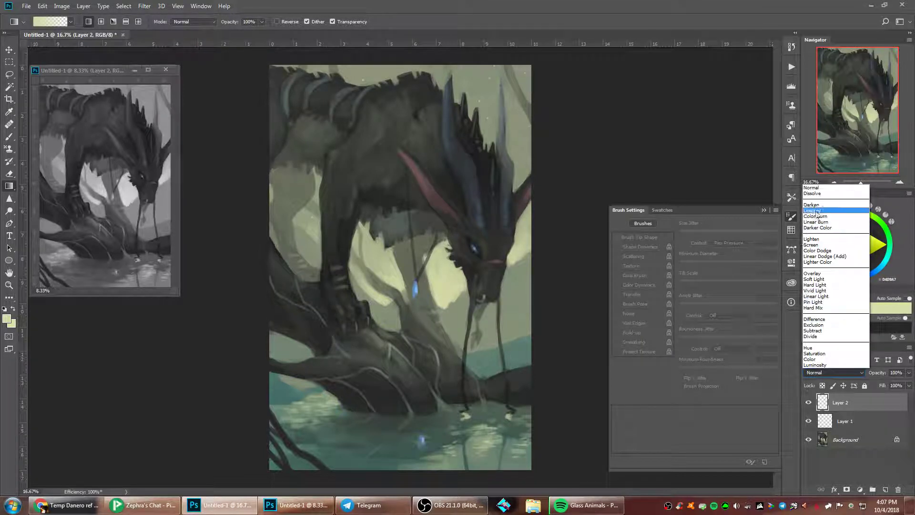
{"action": "left_click", "coordinate": [813, 273]}
- Apply a medium blue gradient fading downward from the top of the painting and lower the layer's opacity to 47%
{"action": "left_click", "coordinate": [865, 276]}
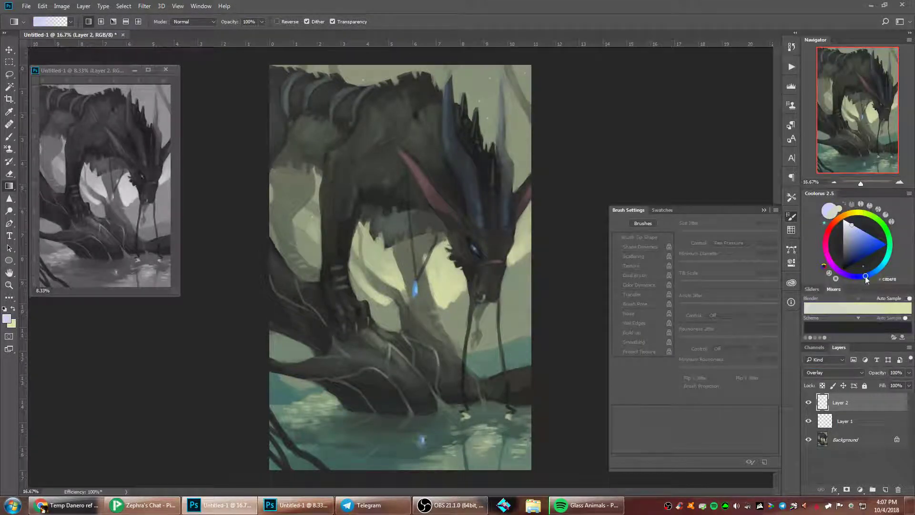
{"action": "left_click_drag", "start_coordinate": [862, 233], "coordinate": [859, 241]}
{"action": "left_click_drag", "start_coordinate": [402, 76], "coordinate": [402, 226]}
{"action": "key", "text": "ctrl+z"}
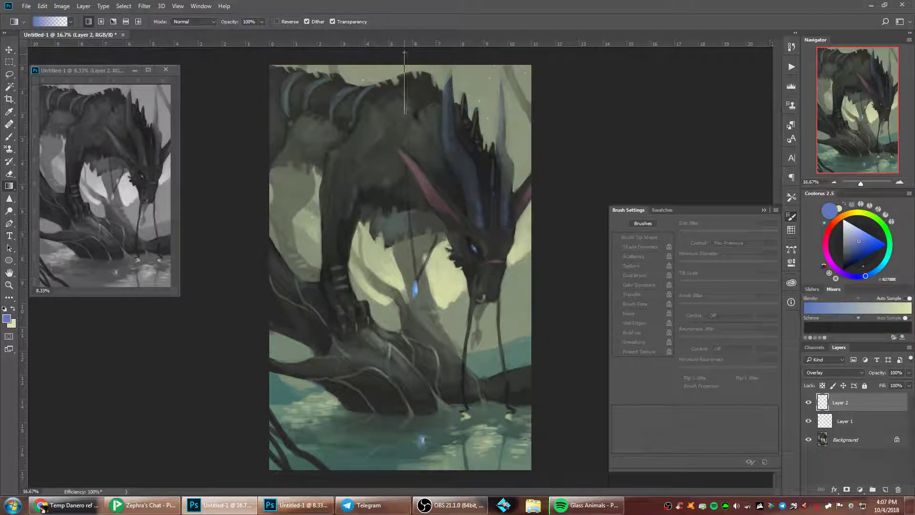
{"action": "left_click_drag", "start_coordinate": [406, 112], "coordinate": [405, 329]}
{"action": "left_click", "coordinate": [909, 373]}
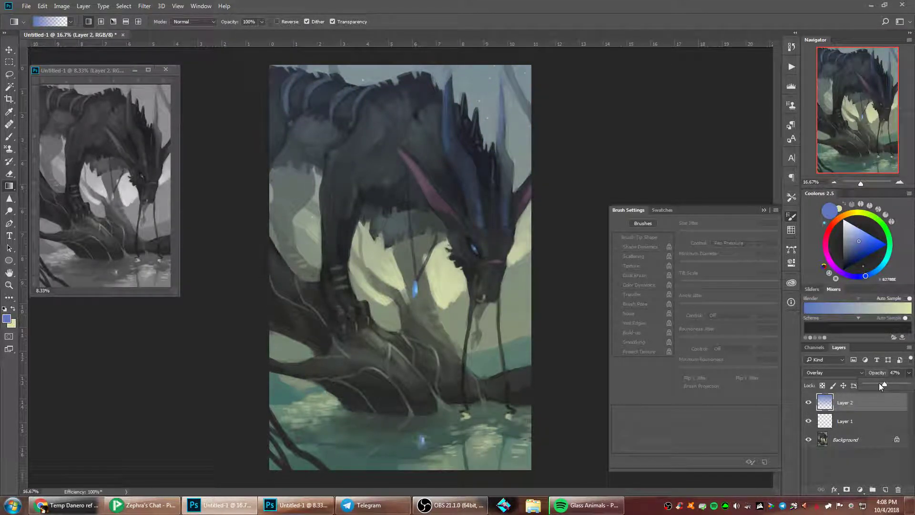
- Pick a light orange and apply it as a reflected gradient across the log and water on the overlay layer
{"action": "left_click", "coordinate": [844, 216]}
{"action": "left_click", "coordinate": [859, 237]}
{"action": "left_click_drag", "start_coordinate": [859, 238], "coordinate": [856, 232]}
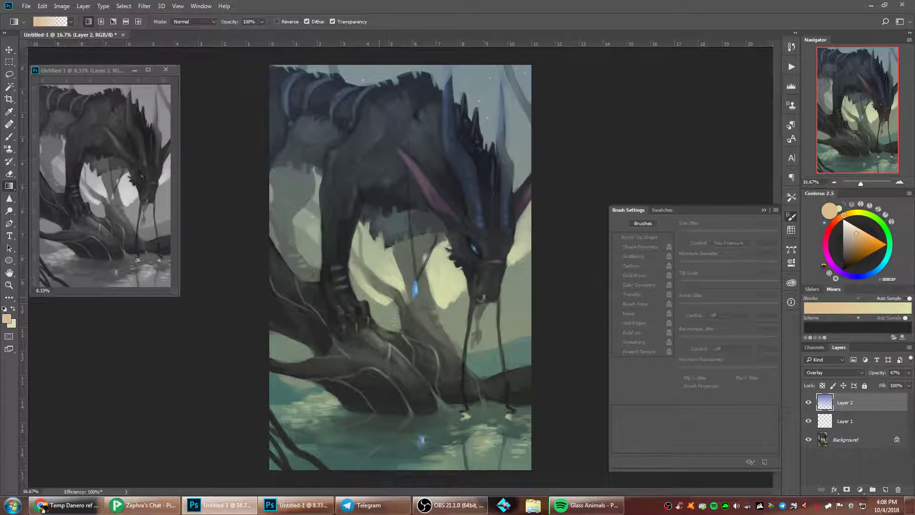
{"action": "left_click", "coordinate": [126, 21]}
{"action": "left_click_drag", "start_coordinate": [413, 395], "coordinate": [415, 253]}
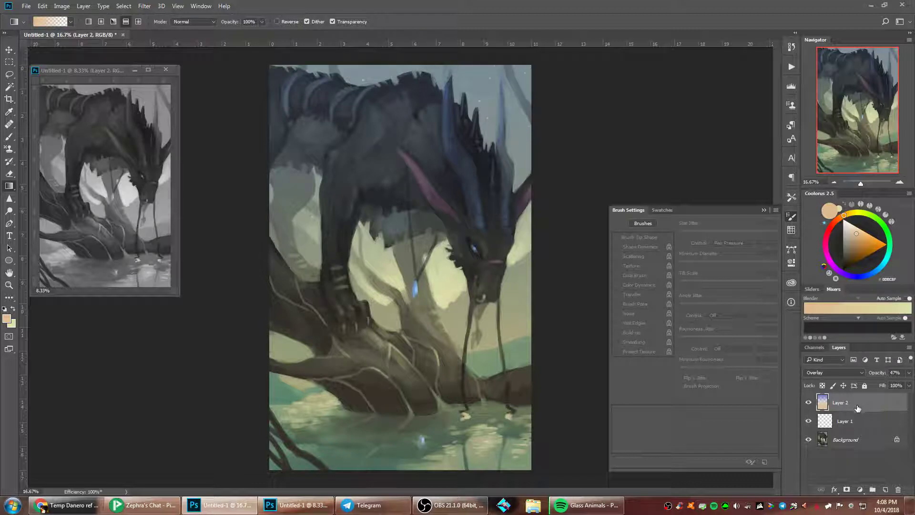
- Compare the painting with the gradient overlay layer hidden and shown, and set that layer's opacity to 27%
{"action": "left_click", "coordinate": [807, 403]}
{"action": "left_click", "coordinate": [807, 403]}
{"action": "left_click", "coordinate": [808, 403]}
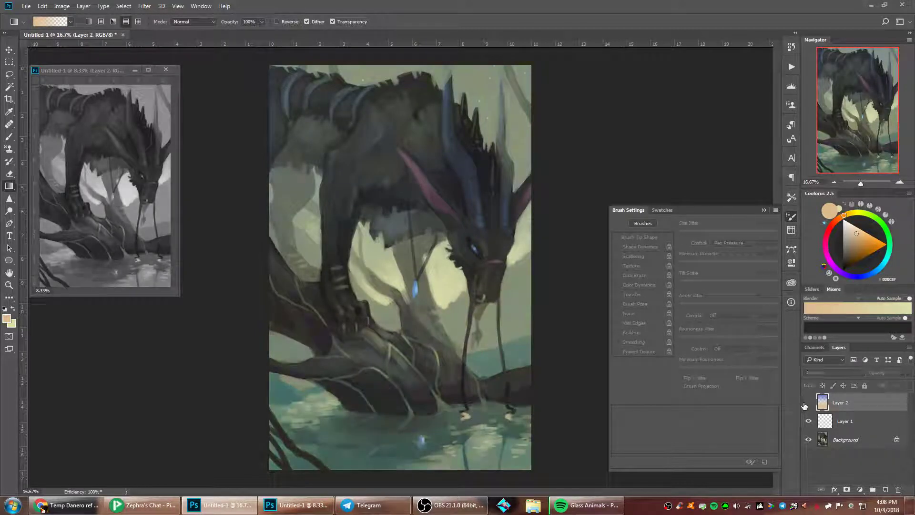
{"action": "left_click", "coordinate": [808, 403]}
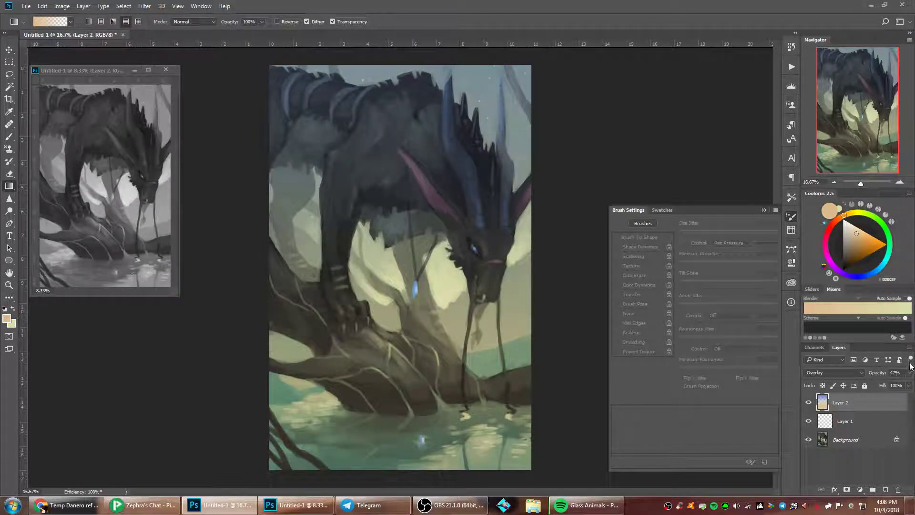
{"action": "left_click", "coordinate": [909, 372]}
{"action": "left_click_drag", "start_coordinate": [885, 385], "coordinate": [878, 386]}
{"action": "left_click", "coordinate": [451, 506]}
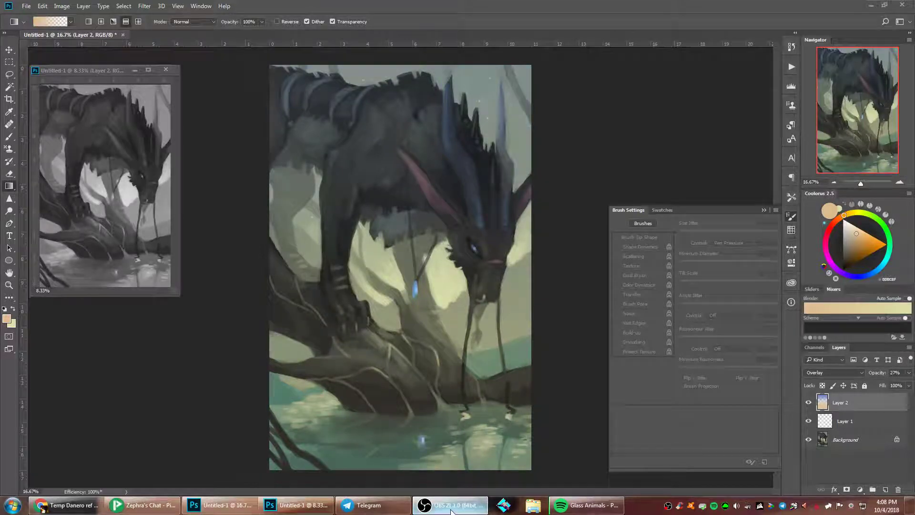